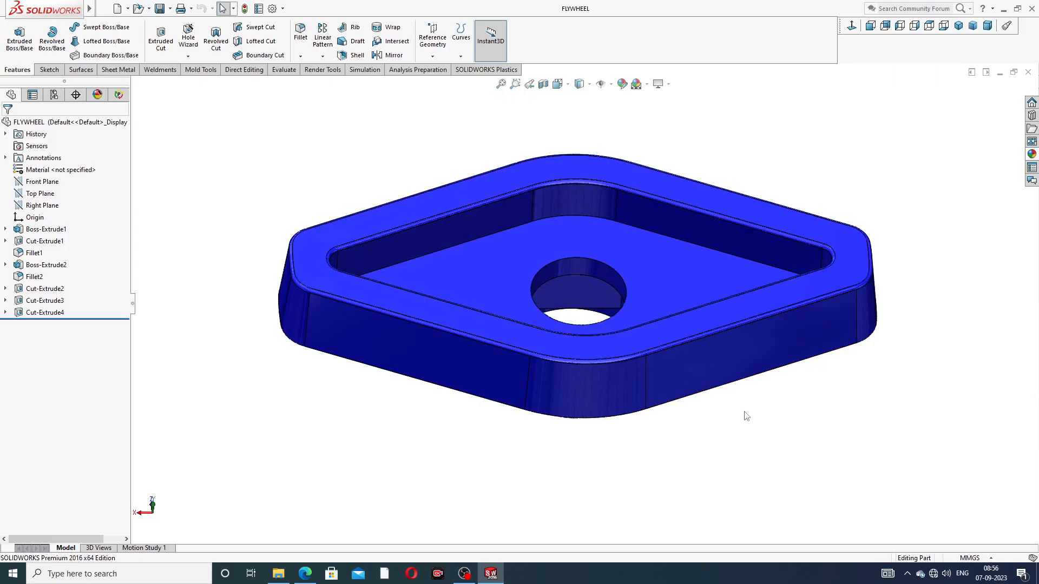
Check the flywheel reference drawing in the browser and close the open flywheel part
left_click(491, 574)
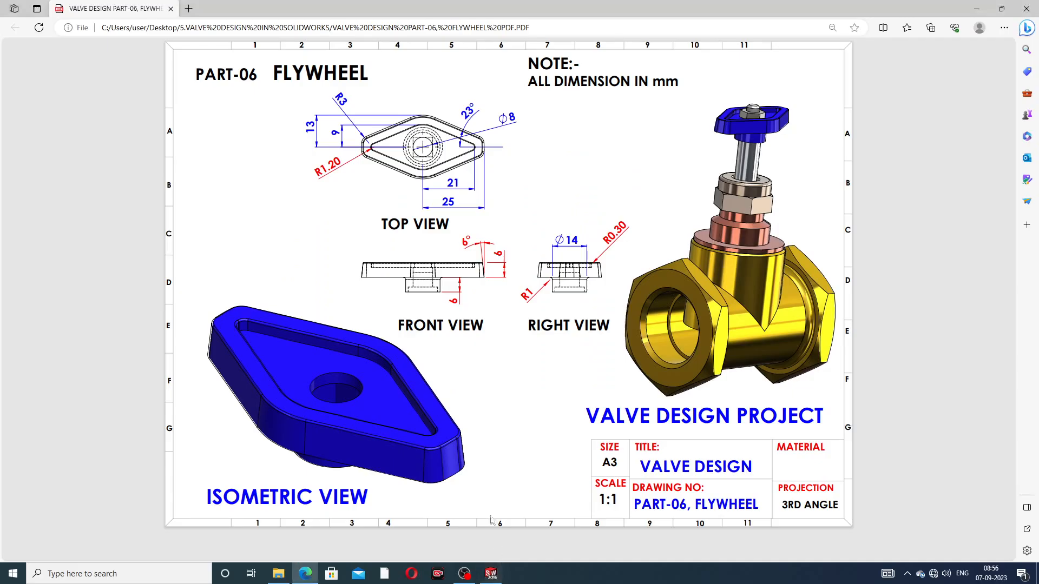
left_click(492, 573)
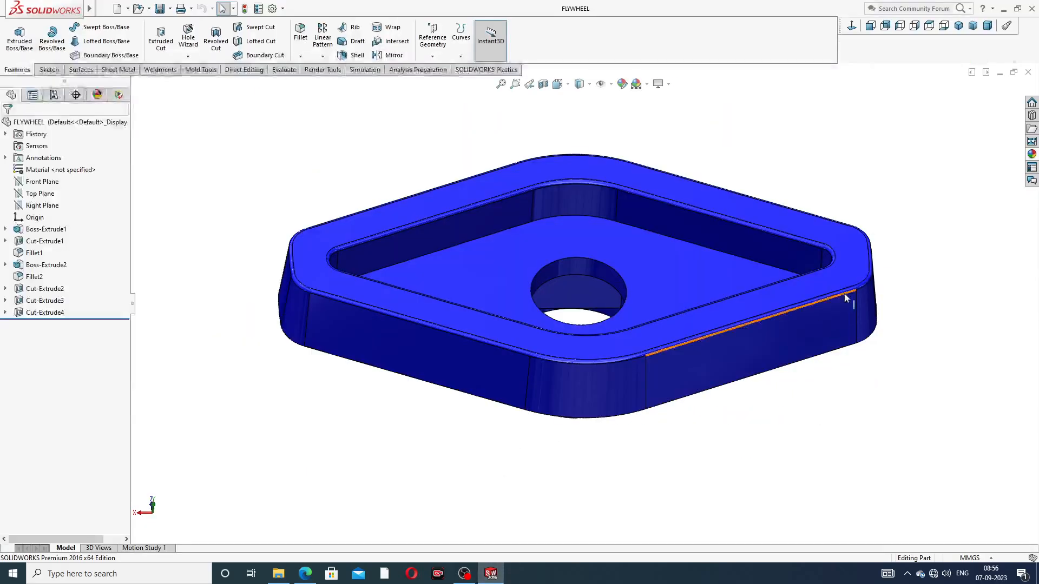
left_click(1029, 73)
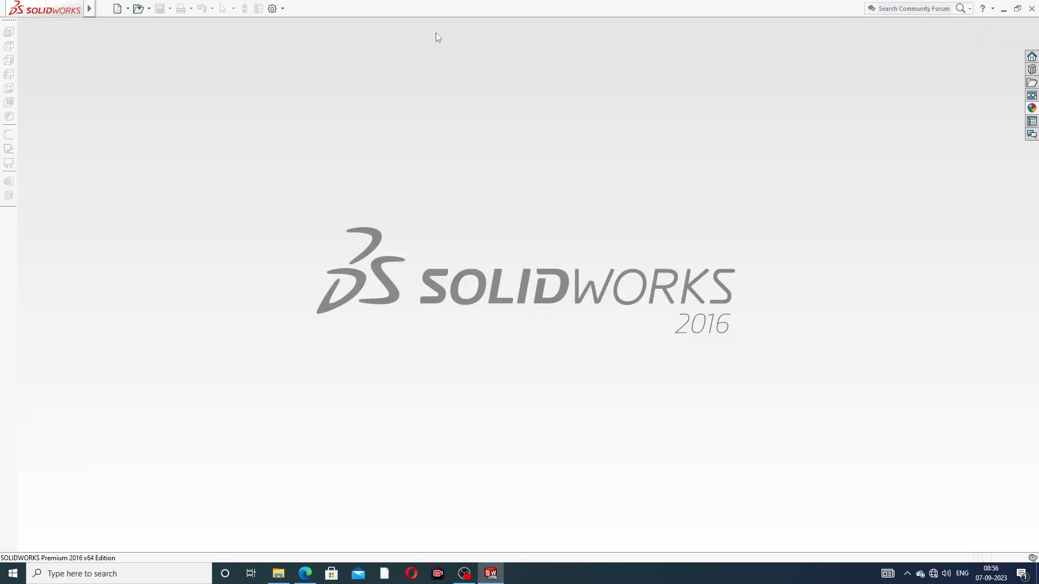
Create a new part document and apply the Plain White scene as its background
left_click(117, 8)
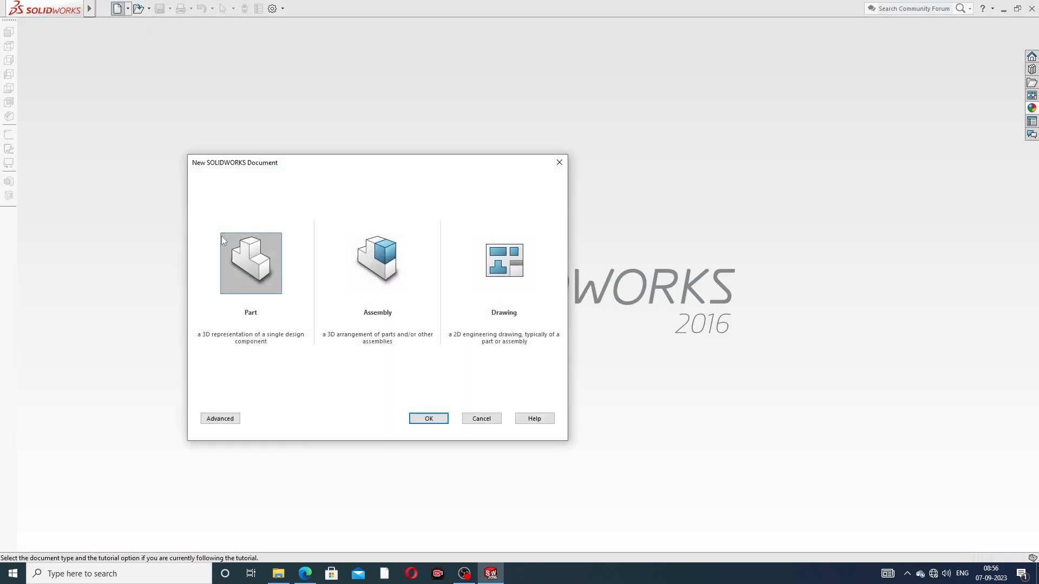
left_click(428, 418)
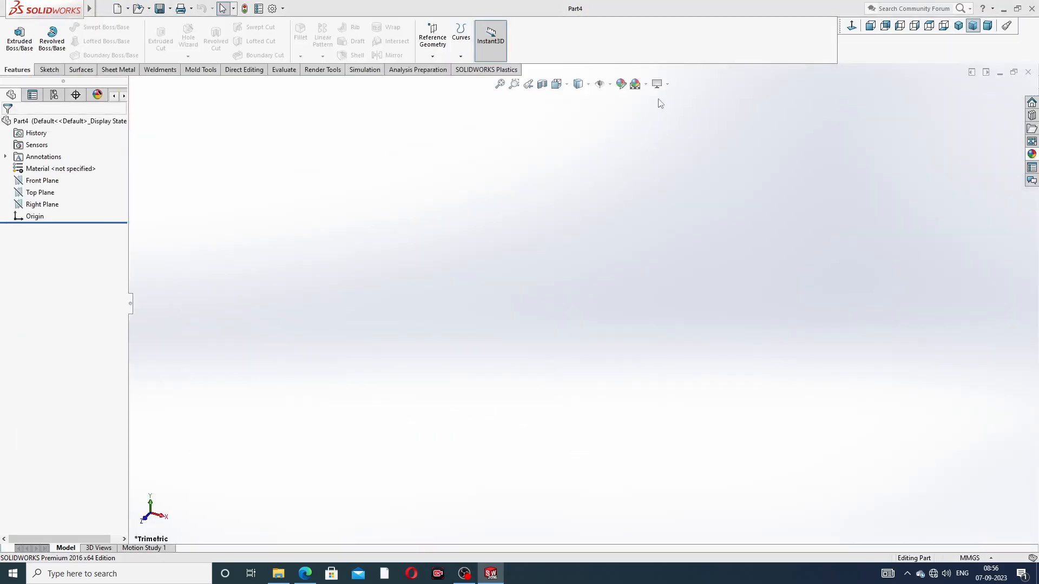
left_click(636, 84)
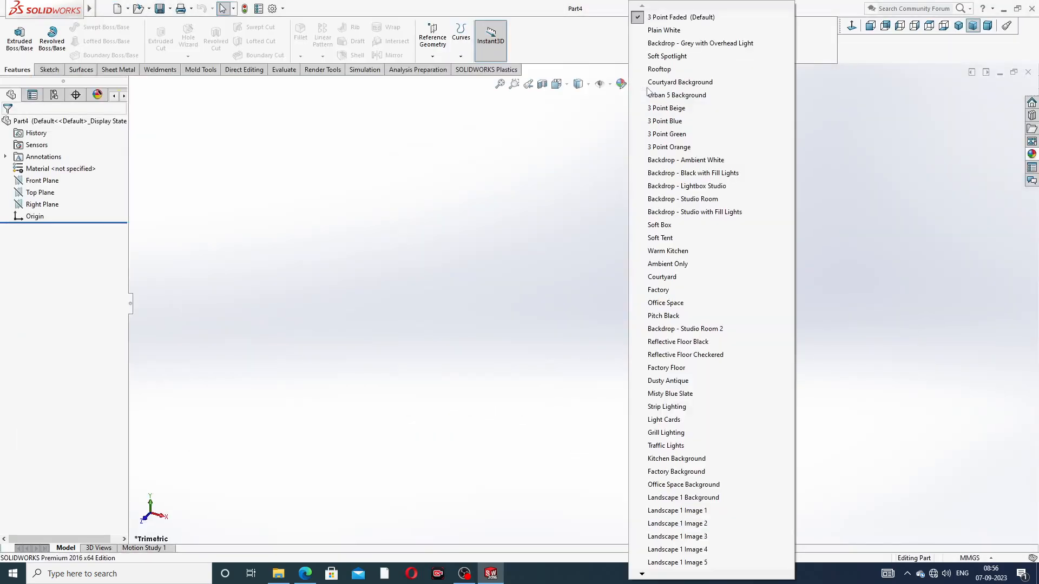
left_click(664, 31)
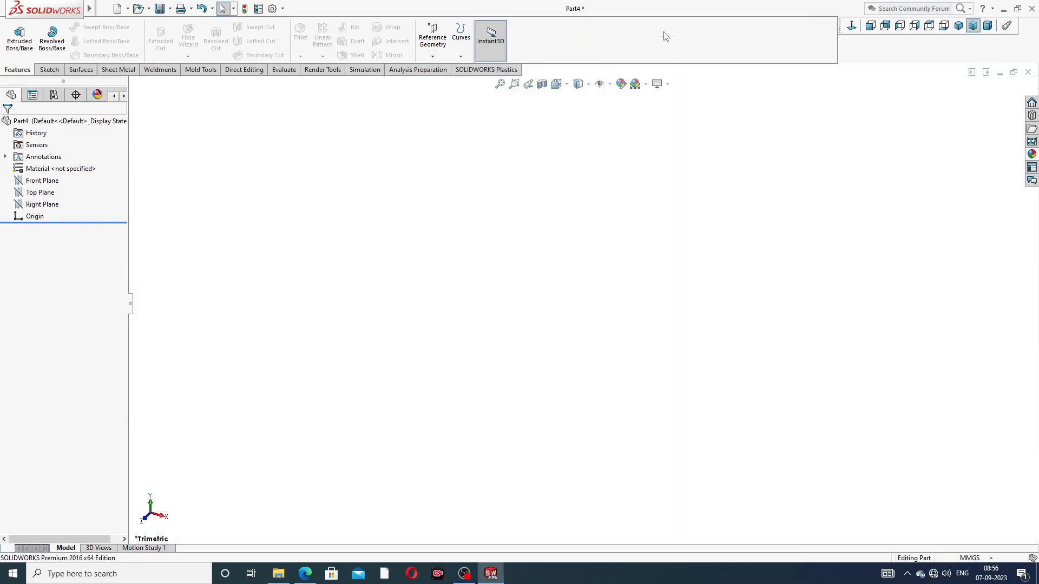
Raise the document's shaded and wireframe image quality resolutions to the highest setting
left_click(272, 9)
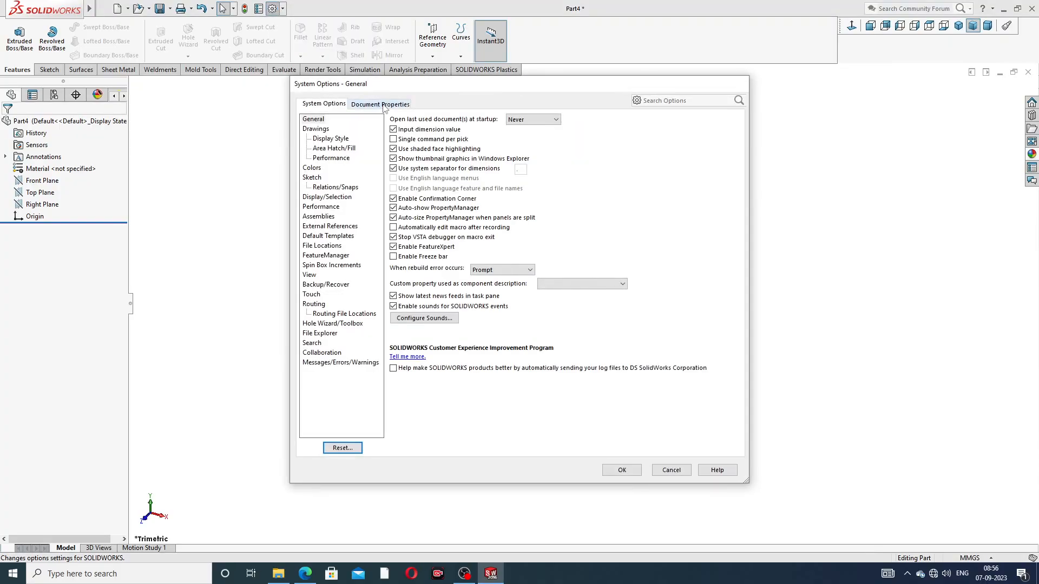
left_click(382, 104)
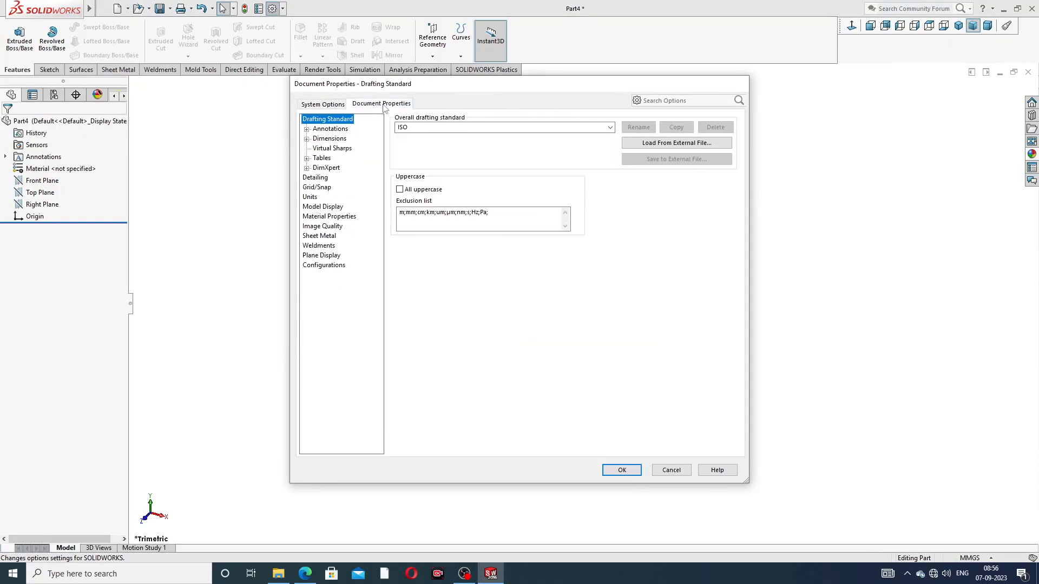
left_click(324, 226)
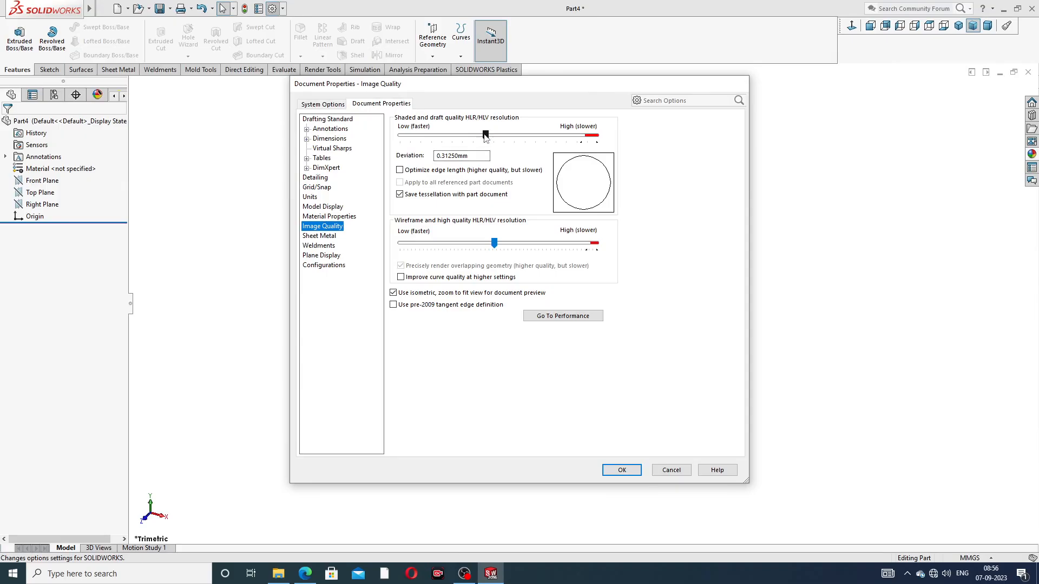
left_click_drag(485, 135, 596, 136)
left_click_drag(496, 245, 596, 243)
left_click(622, 470)
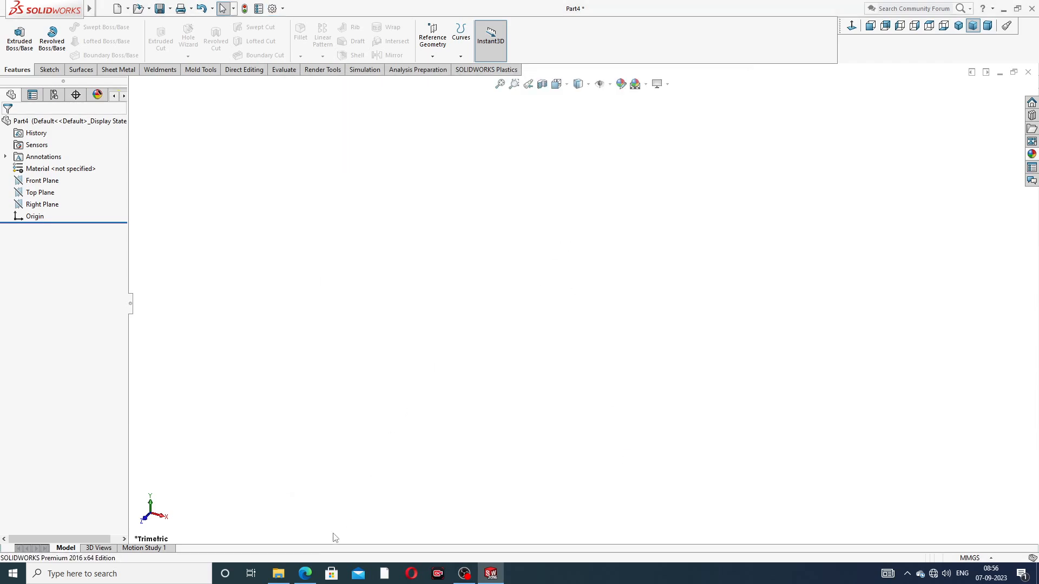
left_click(305, 573)
key("ctrl+s")
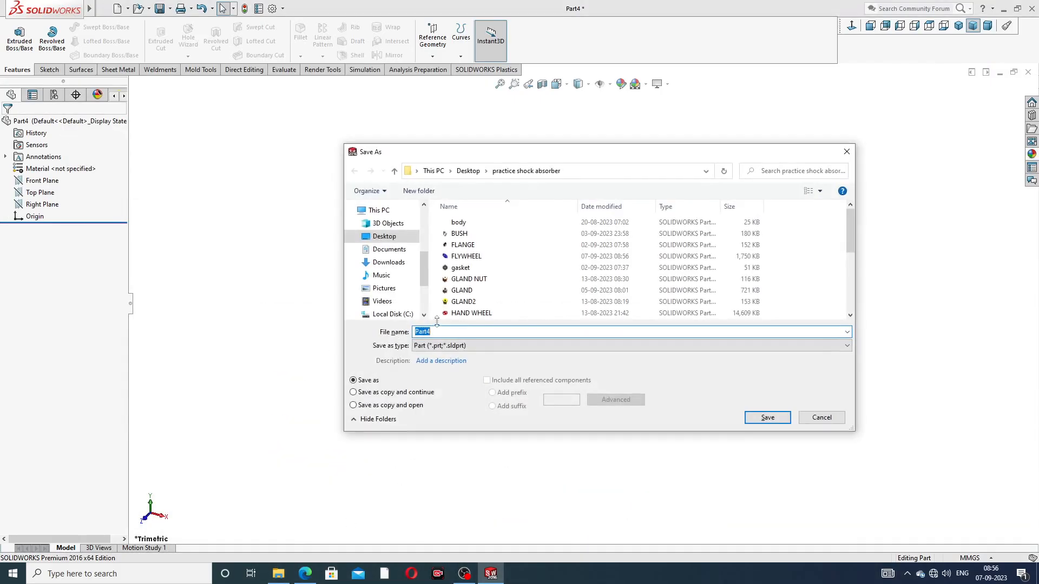
left_click(843, 155)
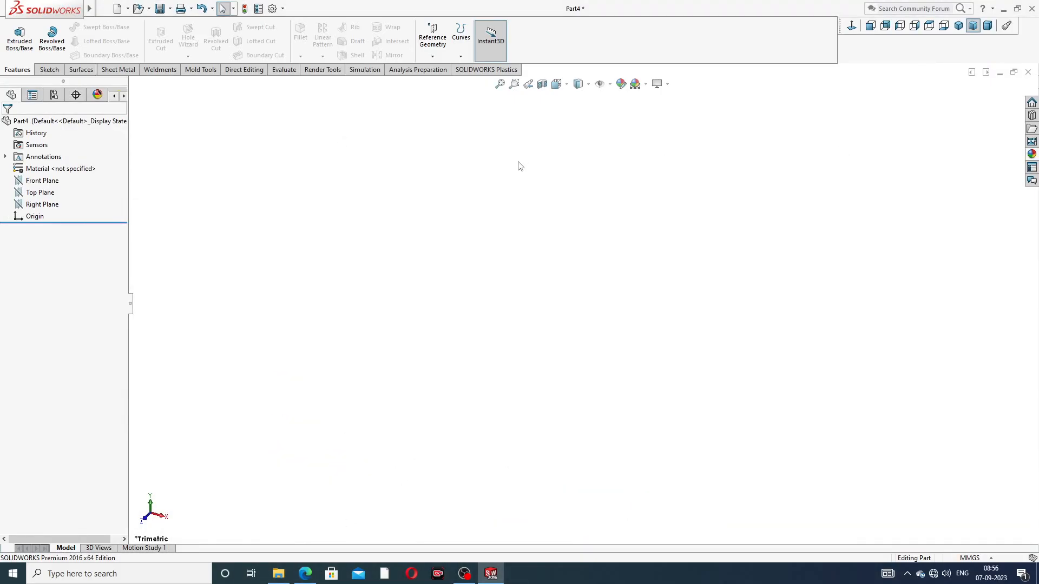
Start a sketch on the Top Plane and draw a vertical centerline about 67 mm long and a horizontal centerline, both from the origin
left_click(40, 192)
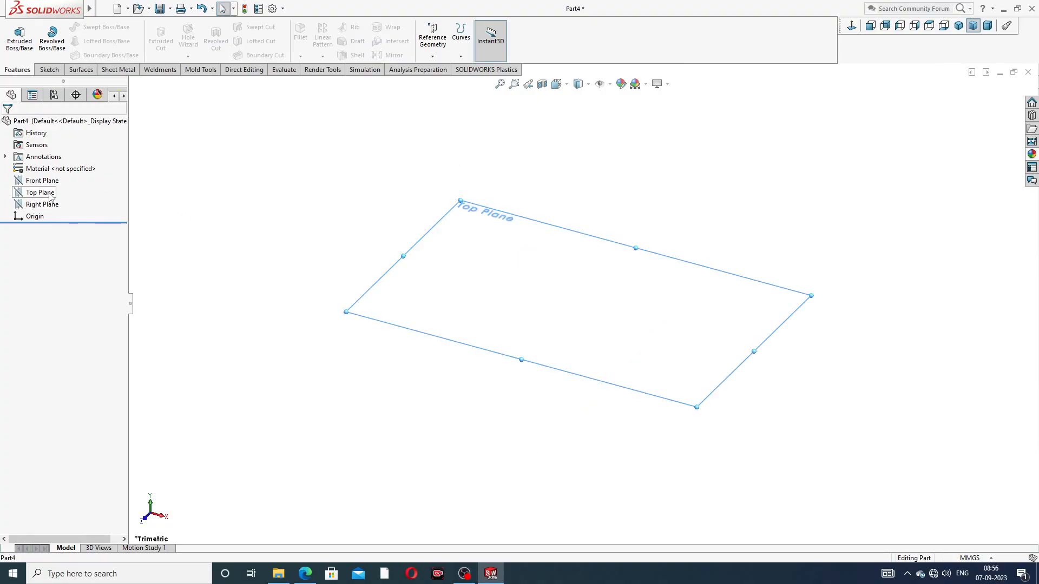
left_click(57, 179)
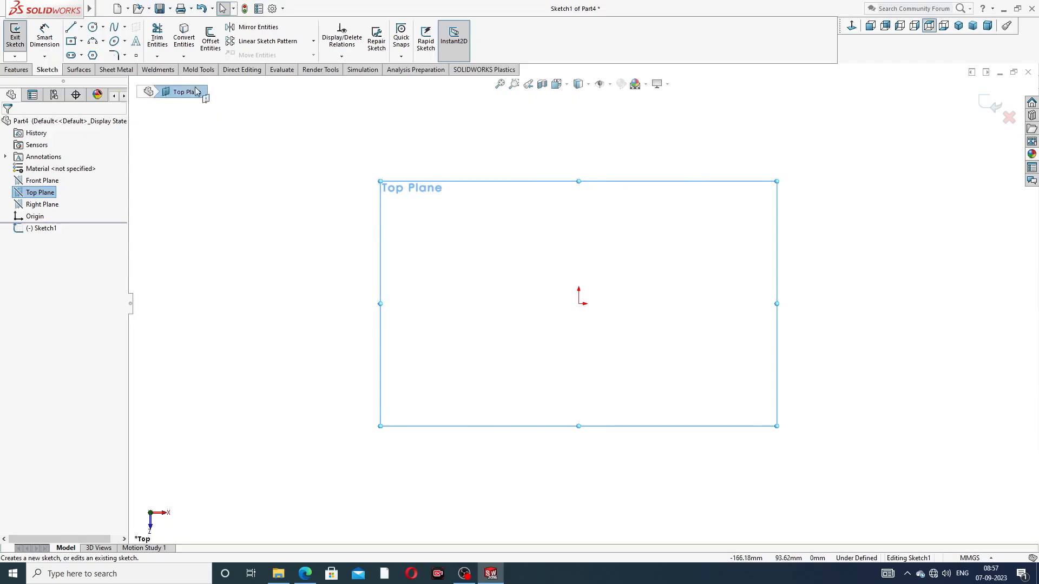
left_click(82, 27)
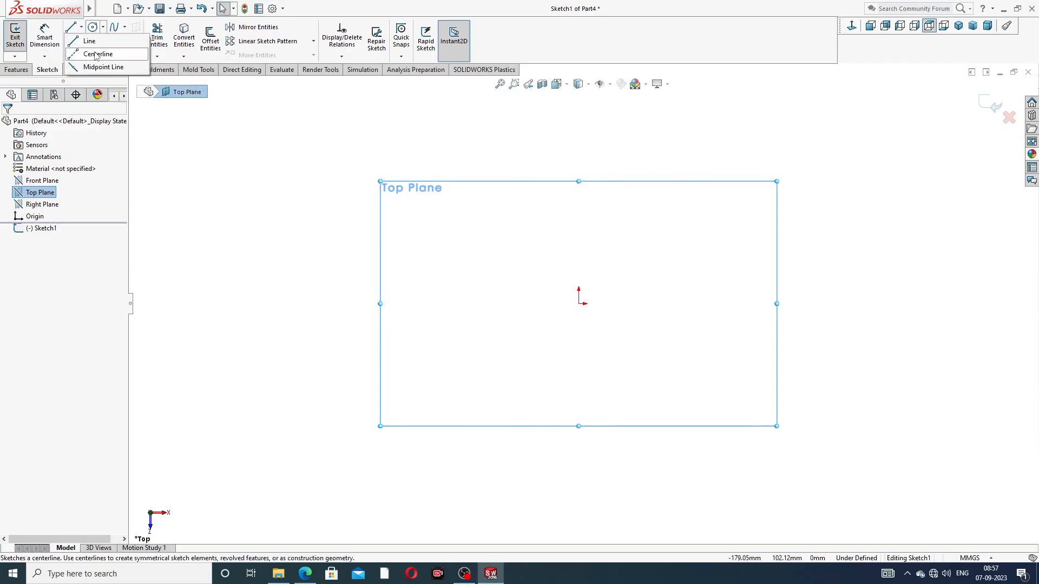
left_click(103, 52)
left_click(578, 303)
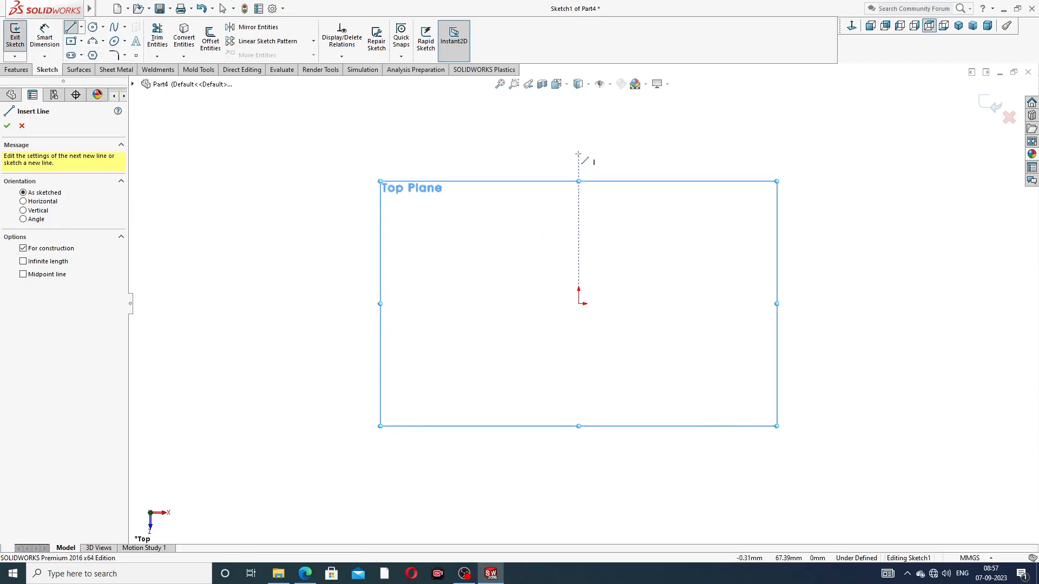
left_click(578, 154)
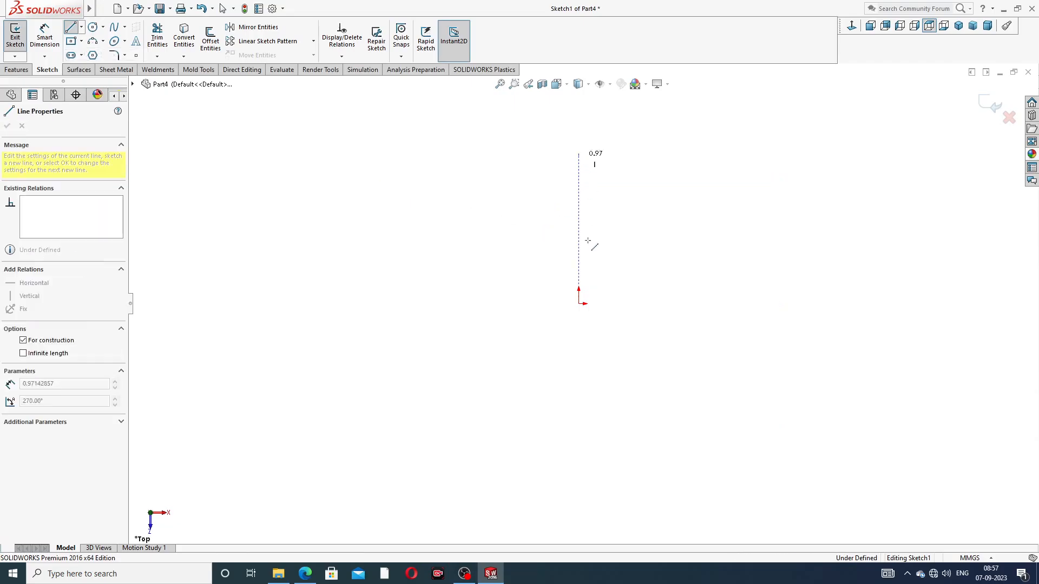
left_click(579, 304)
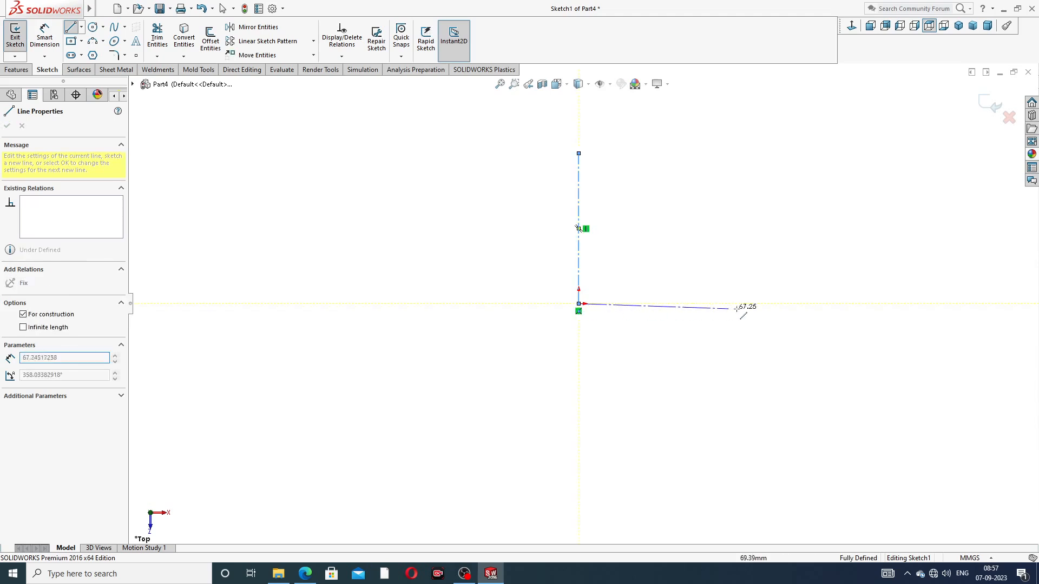
left_click(801, 304)
right_click(815, 229)
left_click(826, 234)
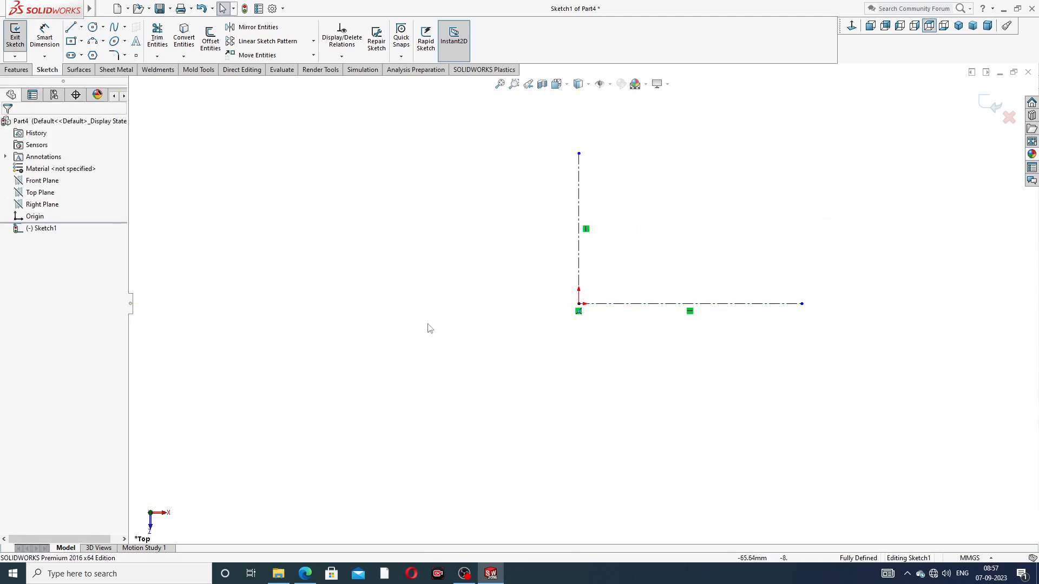
Consult the flywheel reference drawing and dimension the vertical centerline to 13 mm
left_click(302, 575)
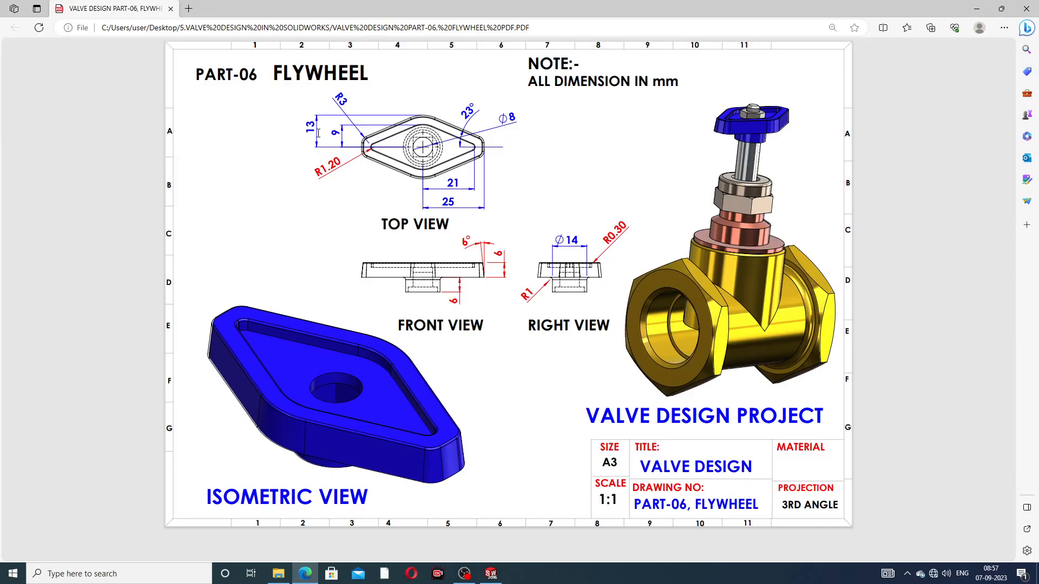
left_click(305, 573)
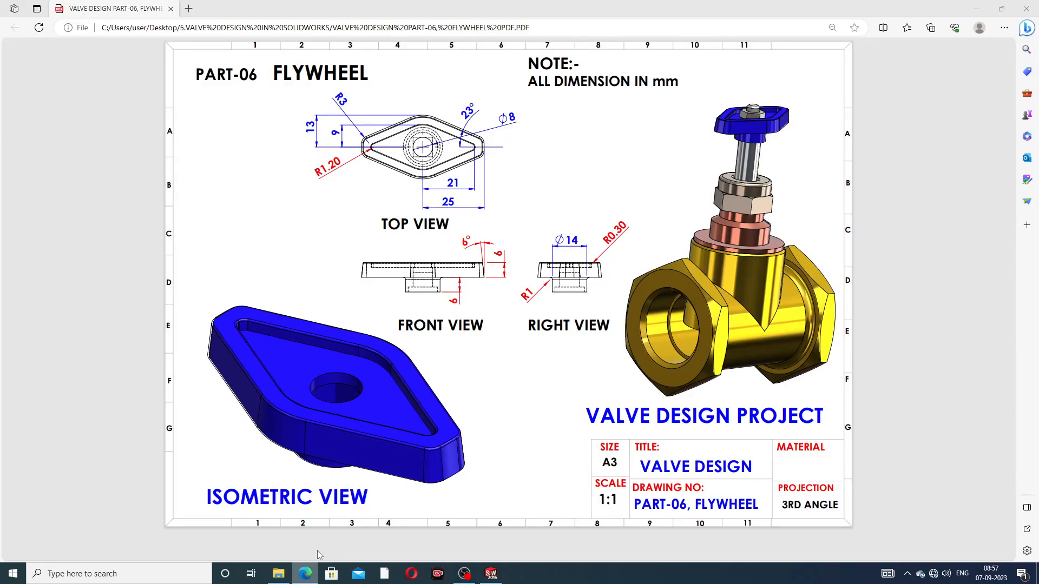
left_click(52, 46)
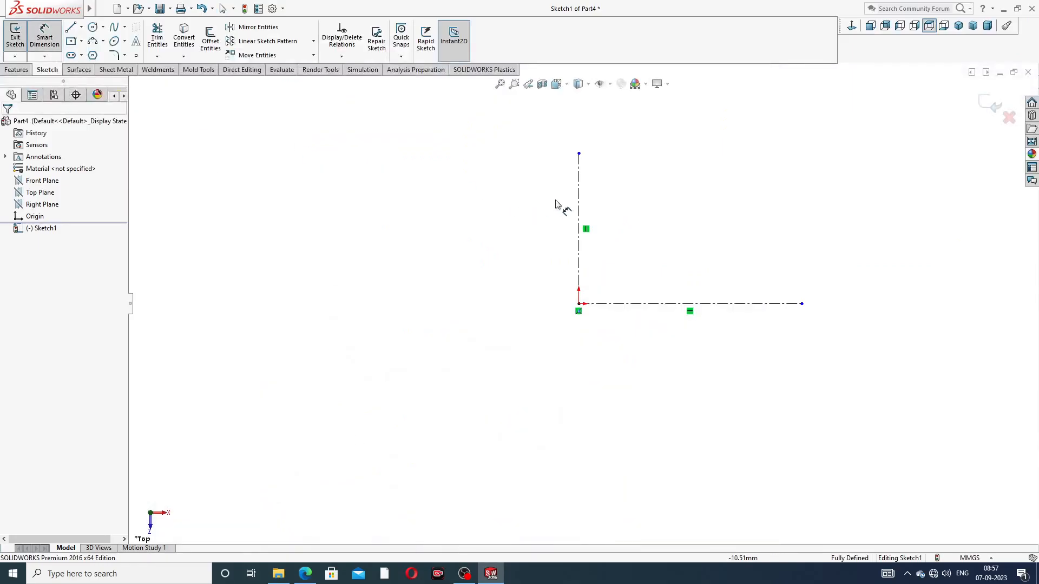
left_click(579, 208)
left_click(554, 222)
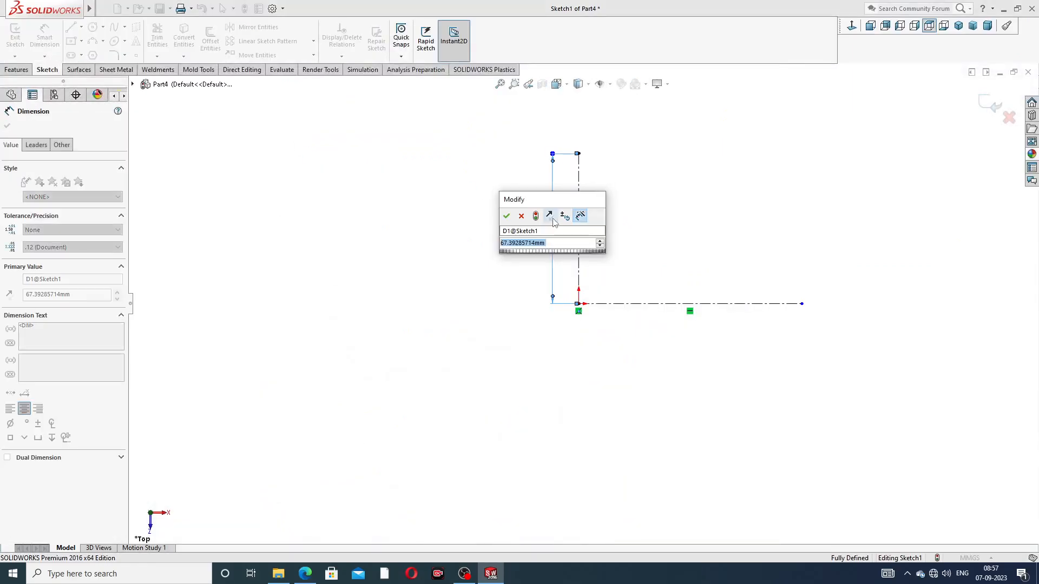
type("13")
key("Return")
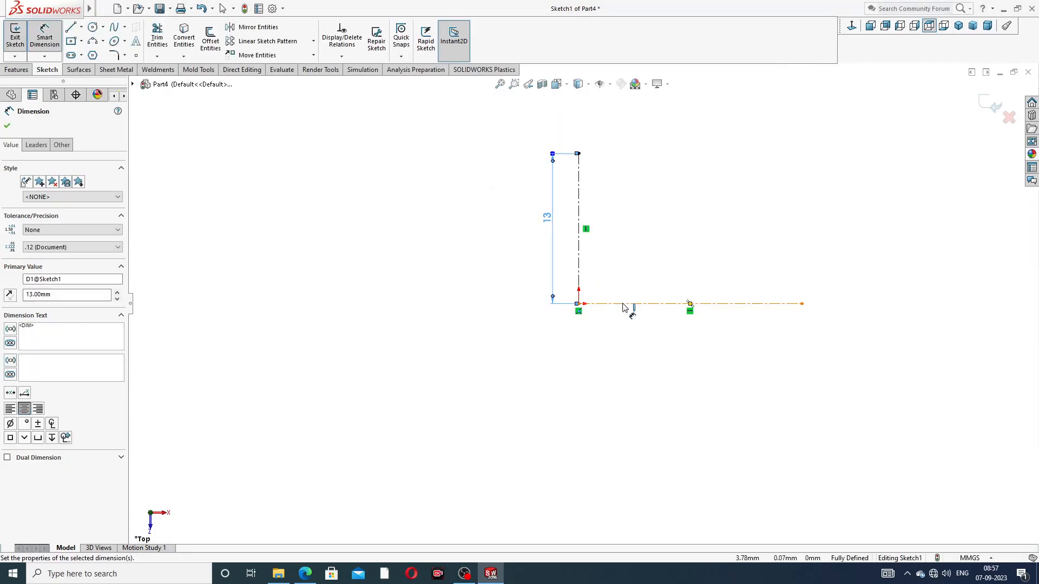
Dimension the horizontal centerline to 25 mm and leave the dimension command
left_click(626, 304)
left_click(645, 332)
type("25")
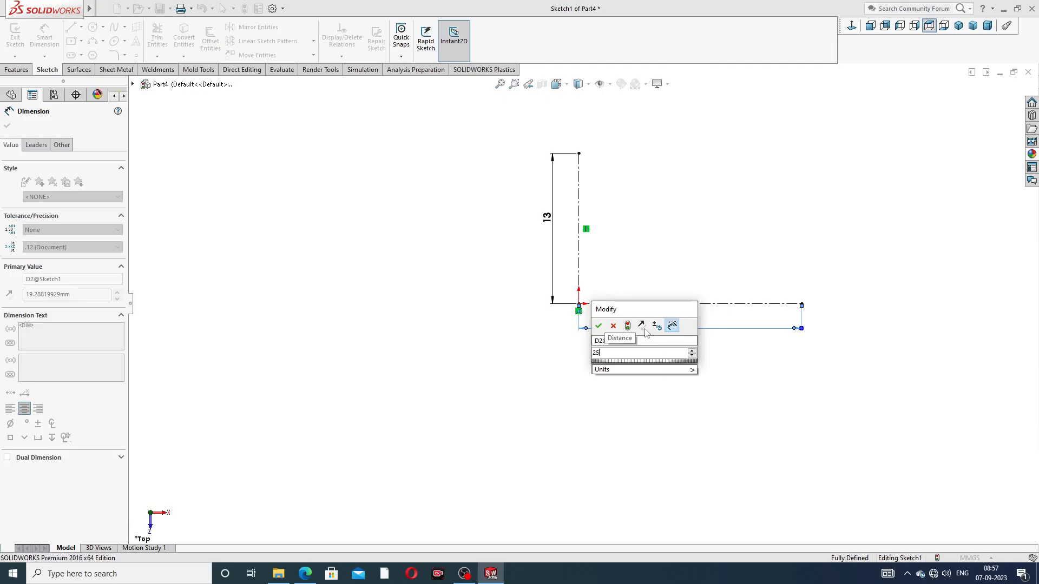
key("Return")
key("Escape")
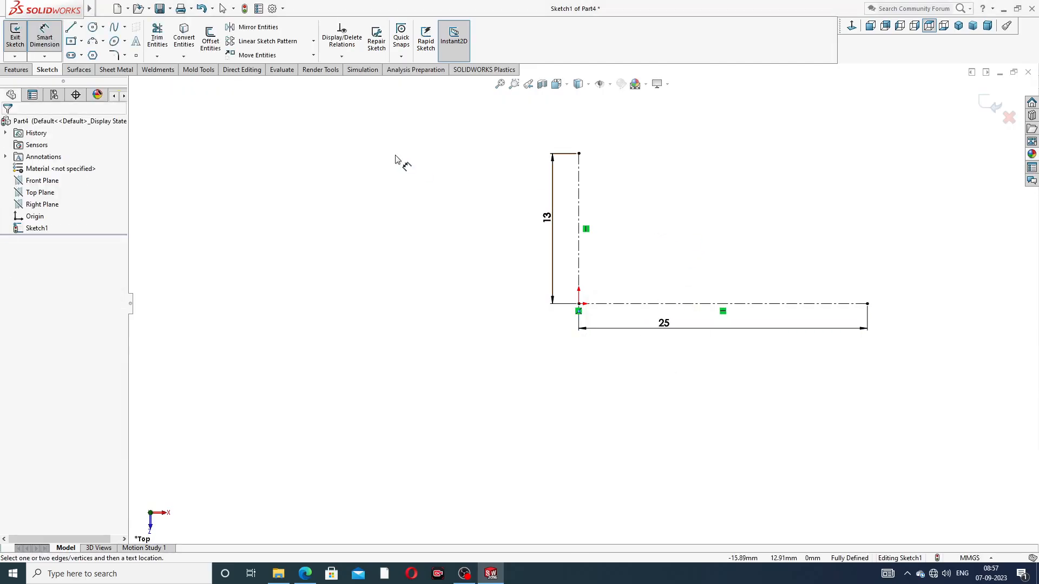
right_click(397, 161)
left_click(401, 158)
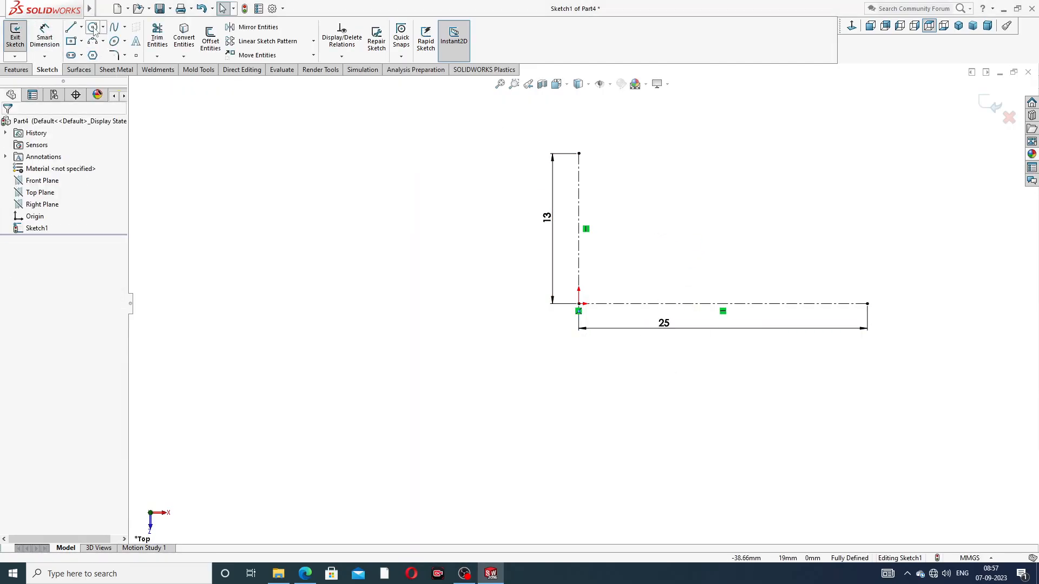
Draw two concentric circles centred on the origin, one through each centerline's outer endpoint
left_click(93, 27)
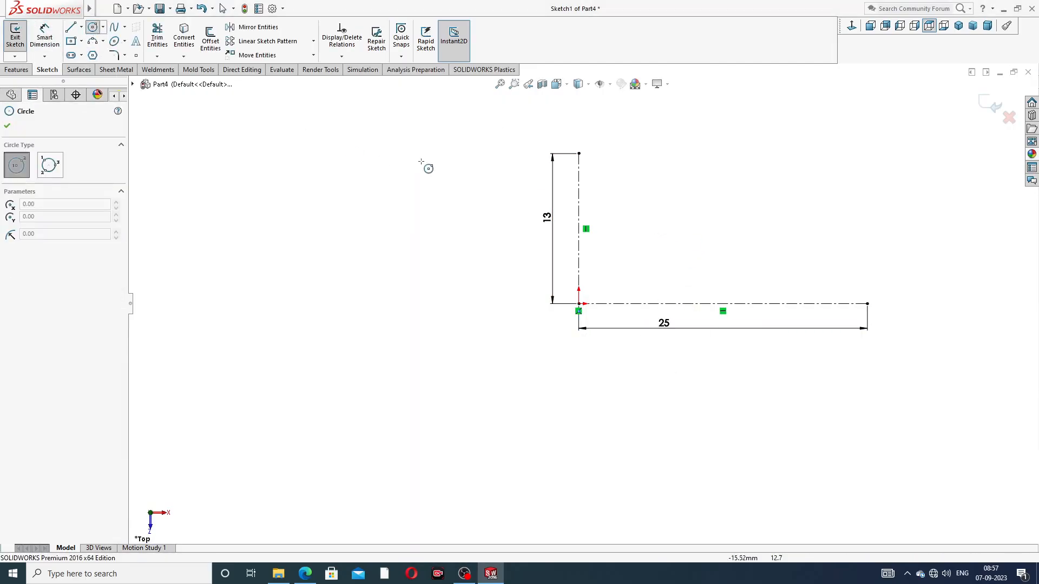
left_click(579, 304)
left_click(579, 154)
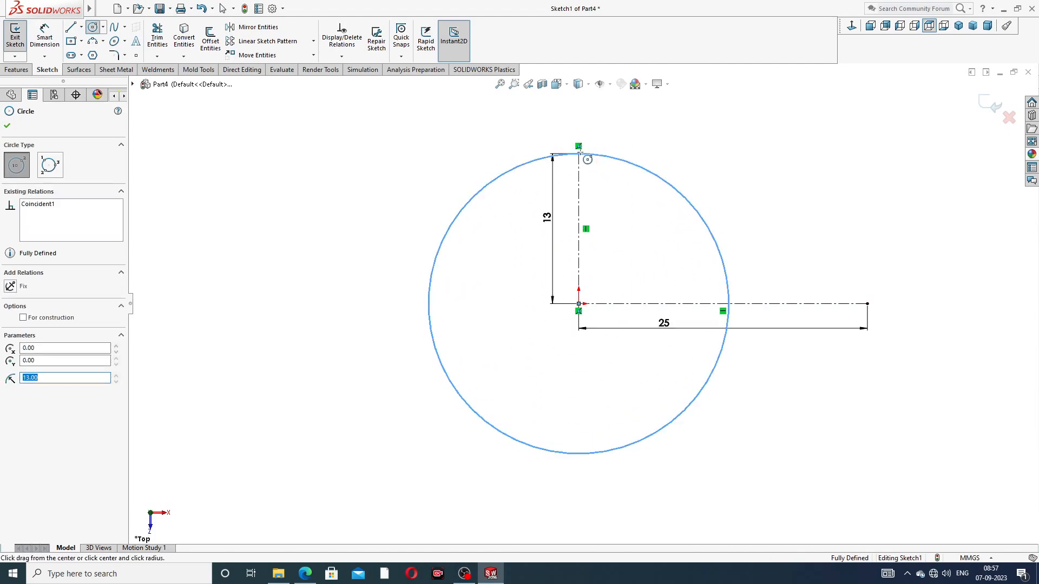
left_click(579, 304)
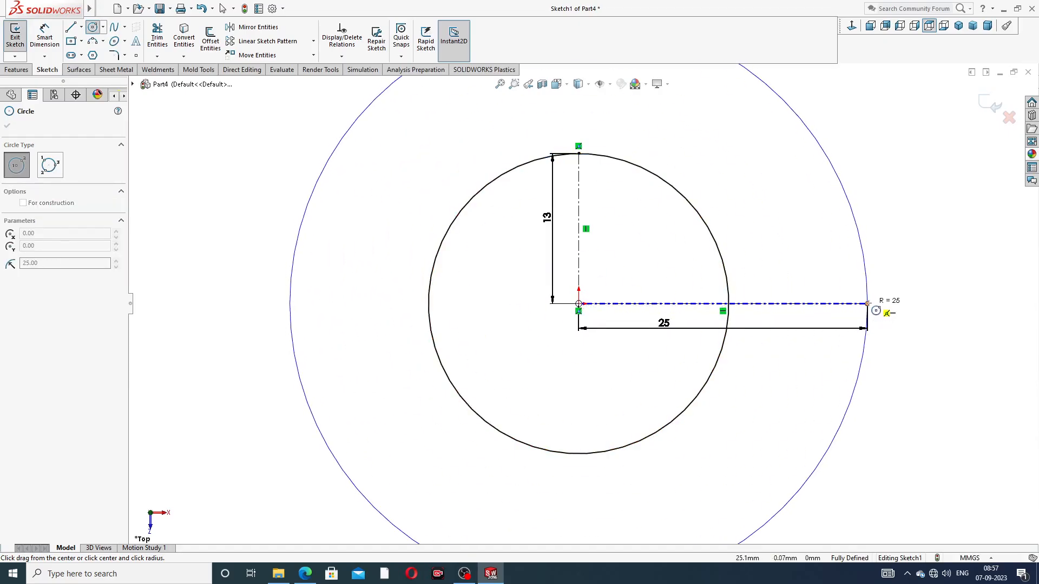
left_click(868, 305)
right_click(900, 232)
left_click(924, 236)
key("f")
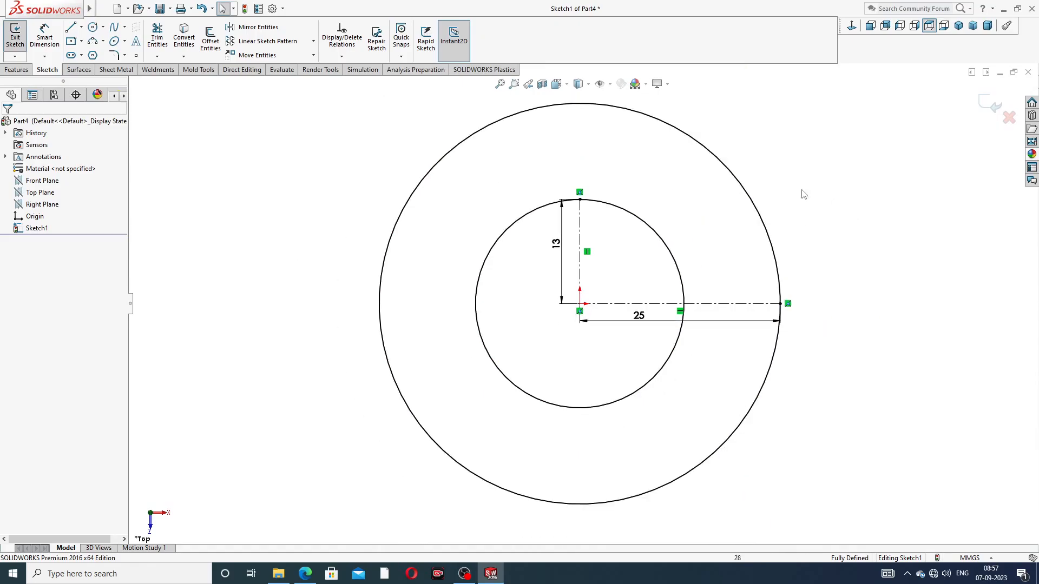
Draw a sloping line about 21 mm long from the inner circle's upper right, tangent to it, to the outer circle
left_click(70, 28)
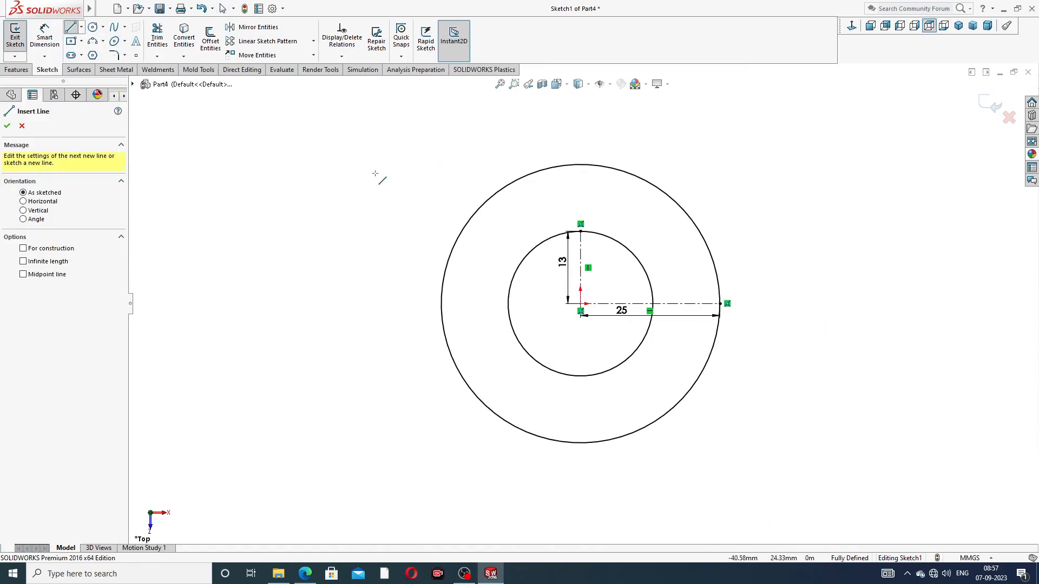
left_click(613, 239)
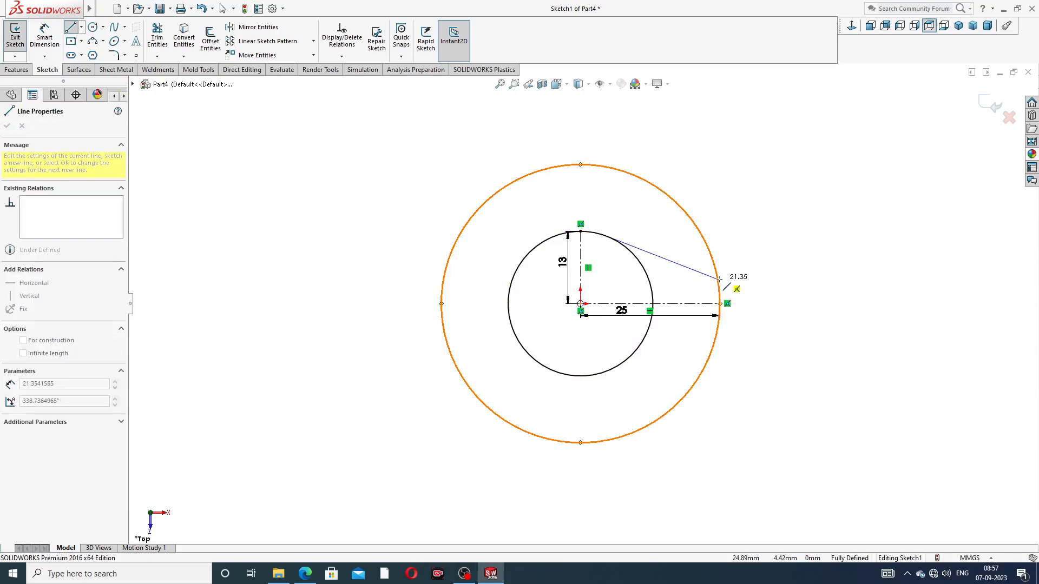
left_click(718, 279)
right_click(774, 236)
left_click(798, 246)
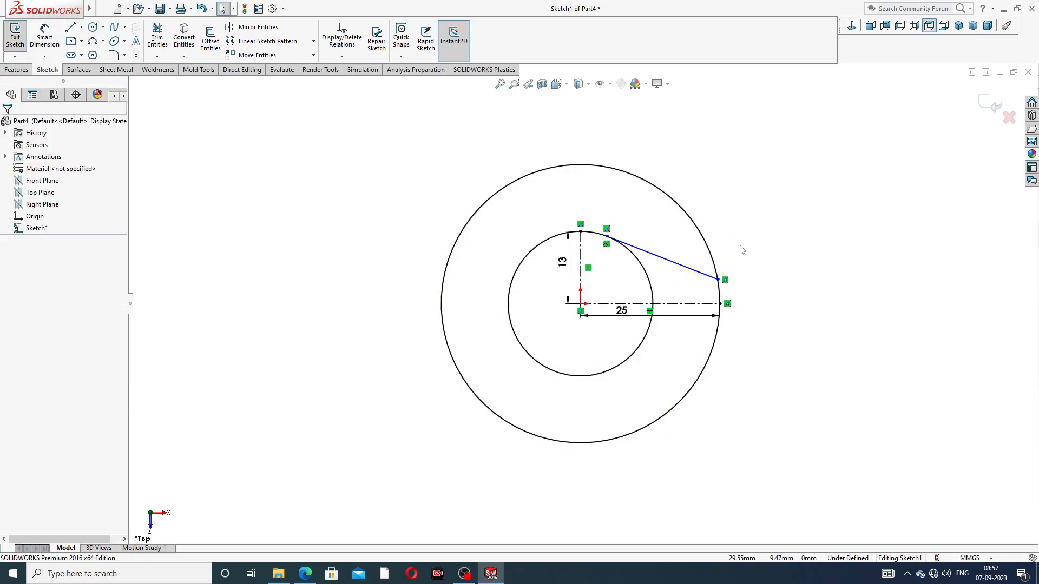
Consult the flywheel reference drawing and dimension the angle between the sloping line and the horizontal centerline to 23°
left_click(305, 573)
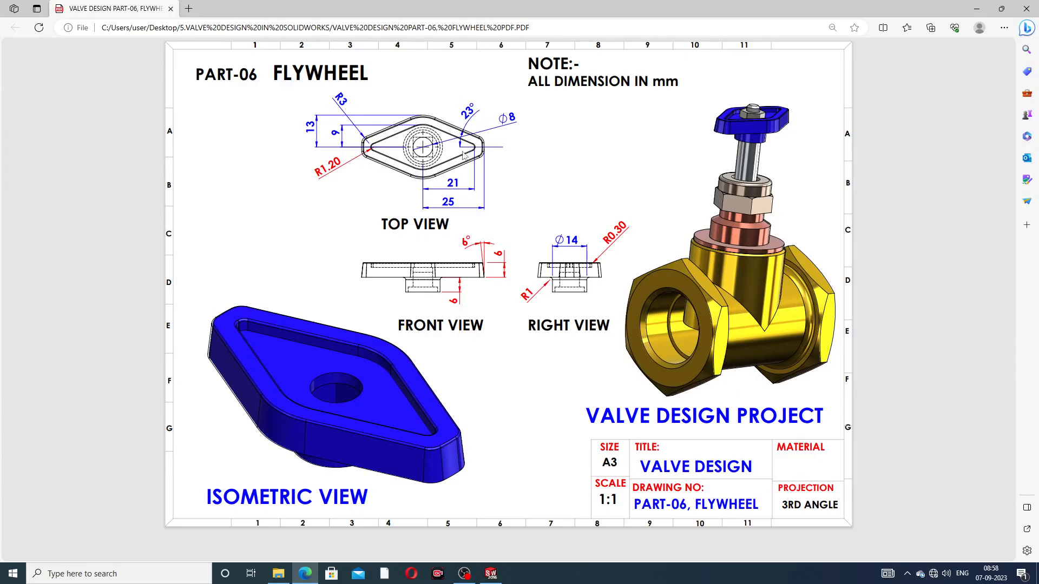
left_click(305, 574)
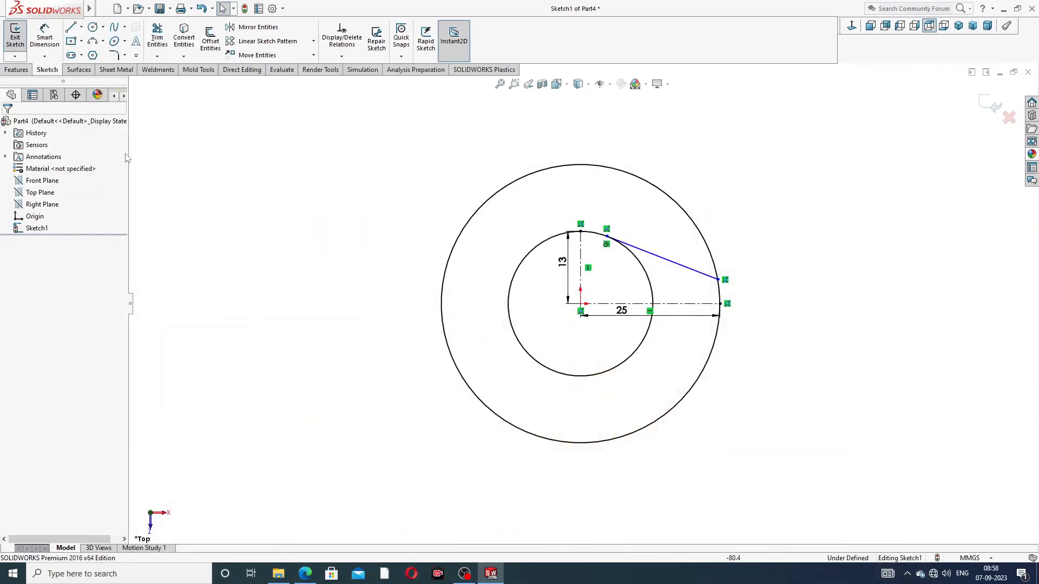
left_click(45, 37)
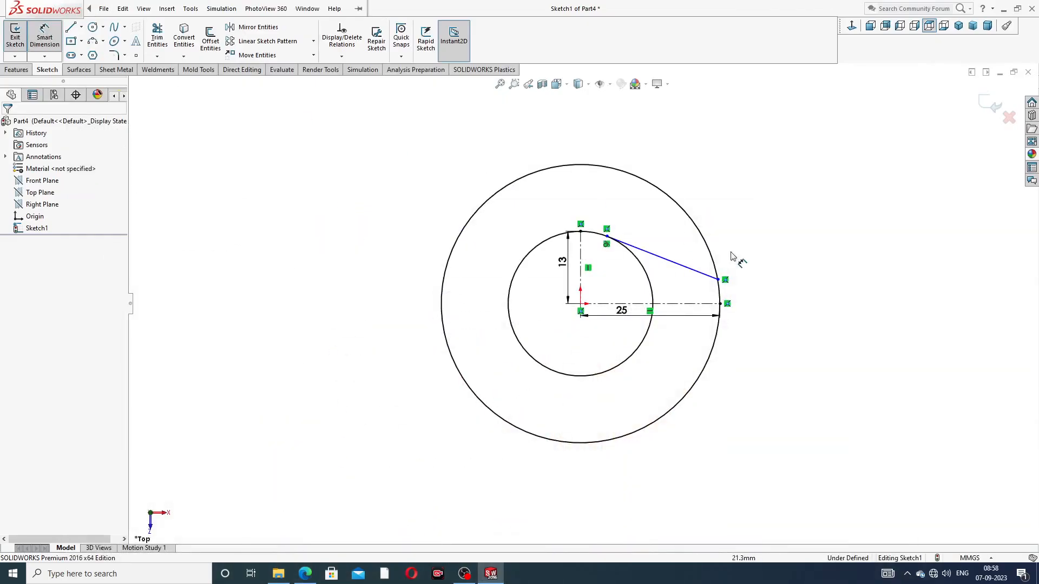
left_click(694, 271)
left_click(690, 302)
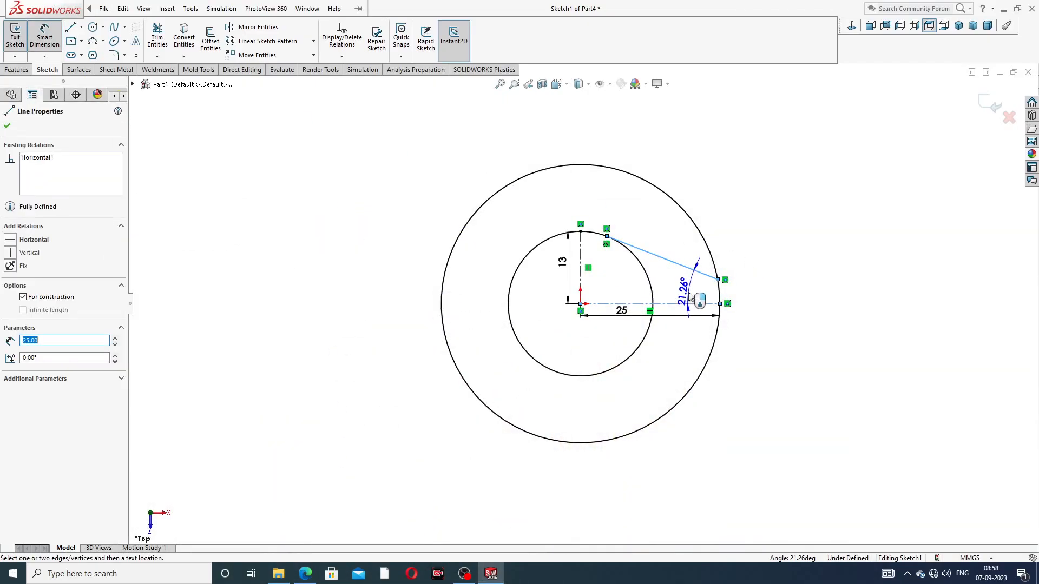
left_click(686, 292)
key("Return")
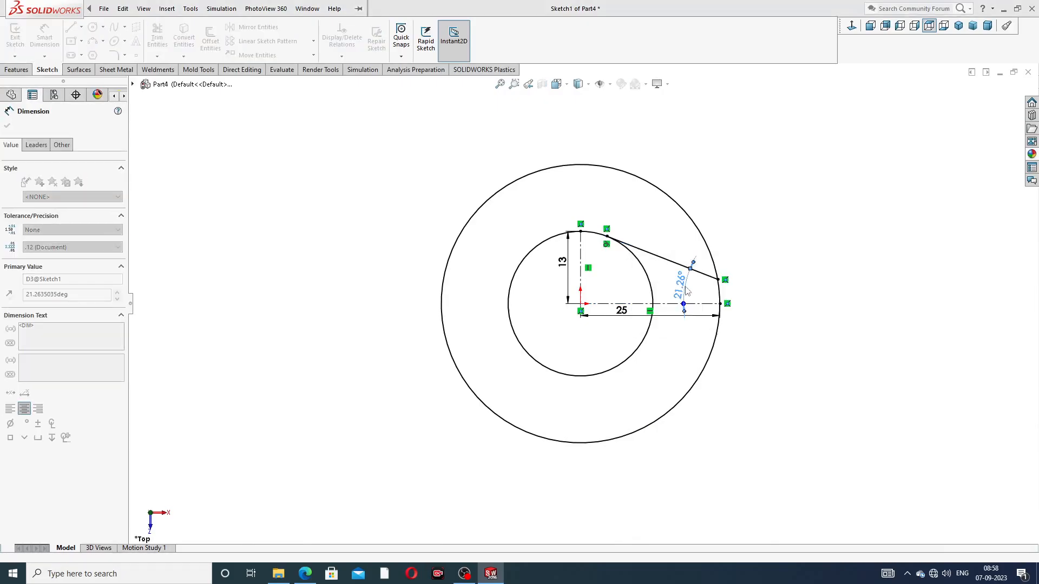
right_click(777, 197)
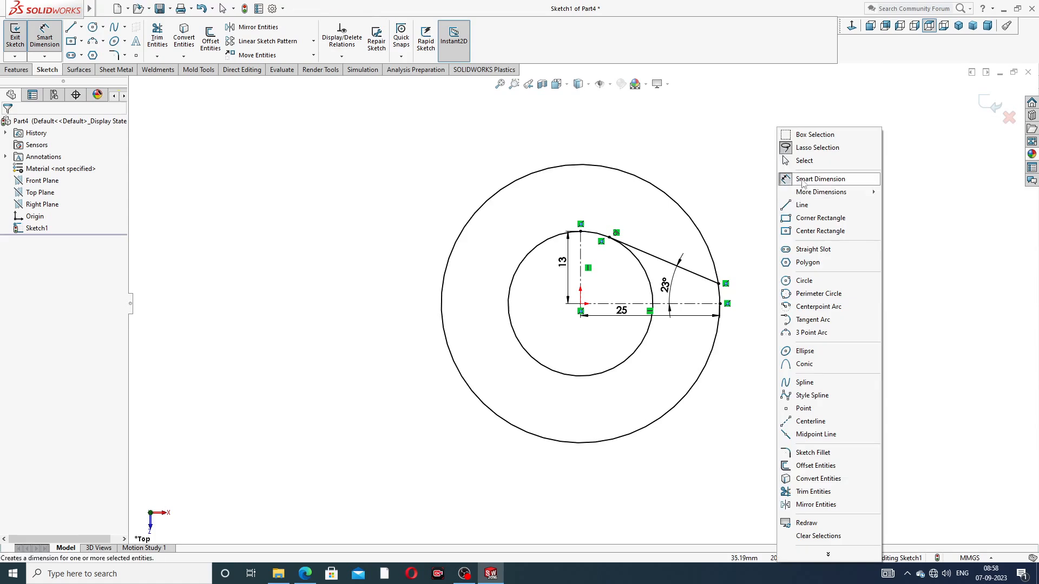
left_click(803, 162)
Mirror the sloping line about the horizontal centerline, keeping the original
scroll(683, 279, "down", 2)
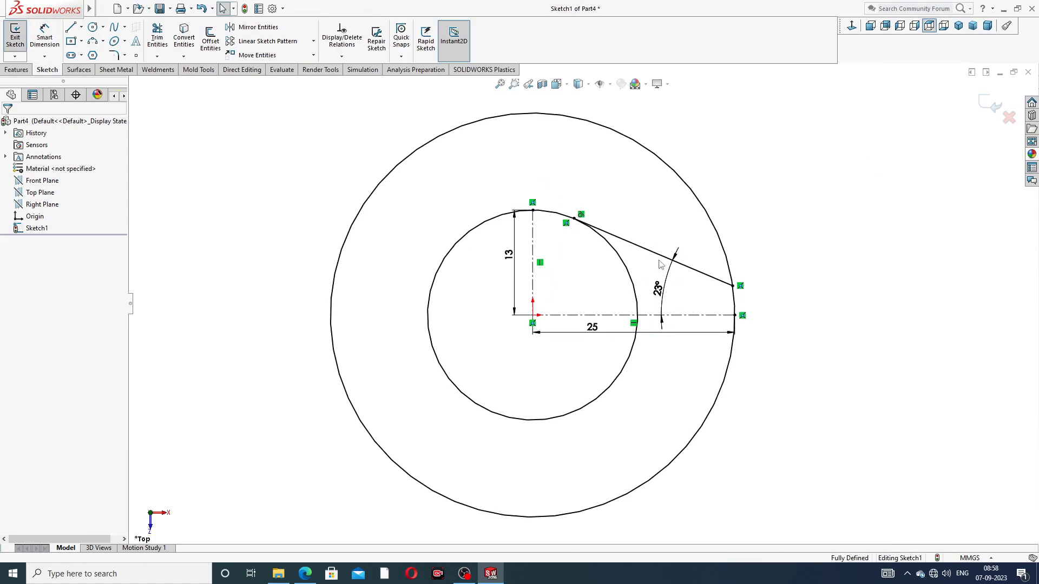
left_click(254, 27)
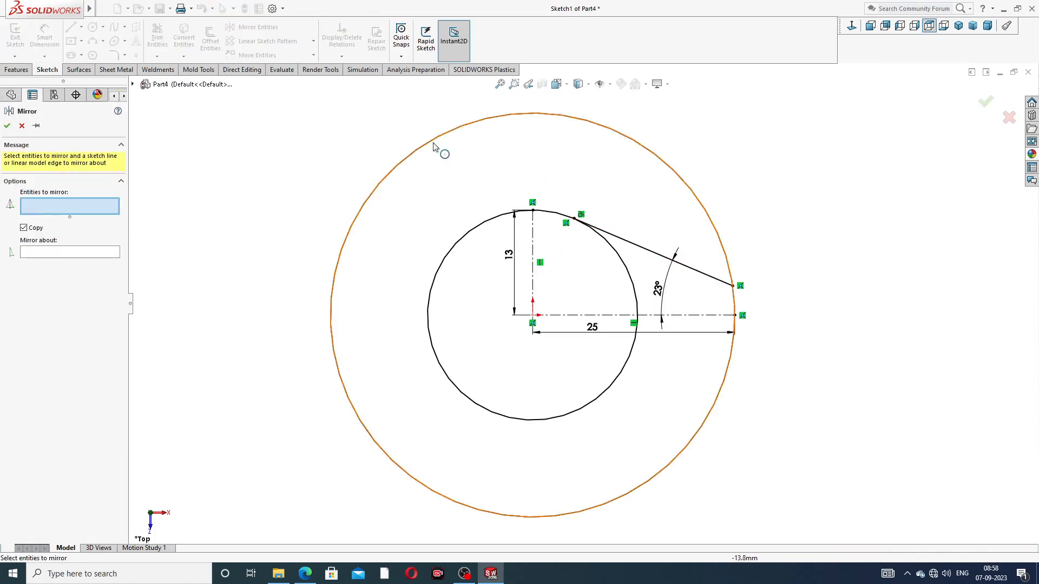
left_click(647, 249)
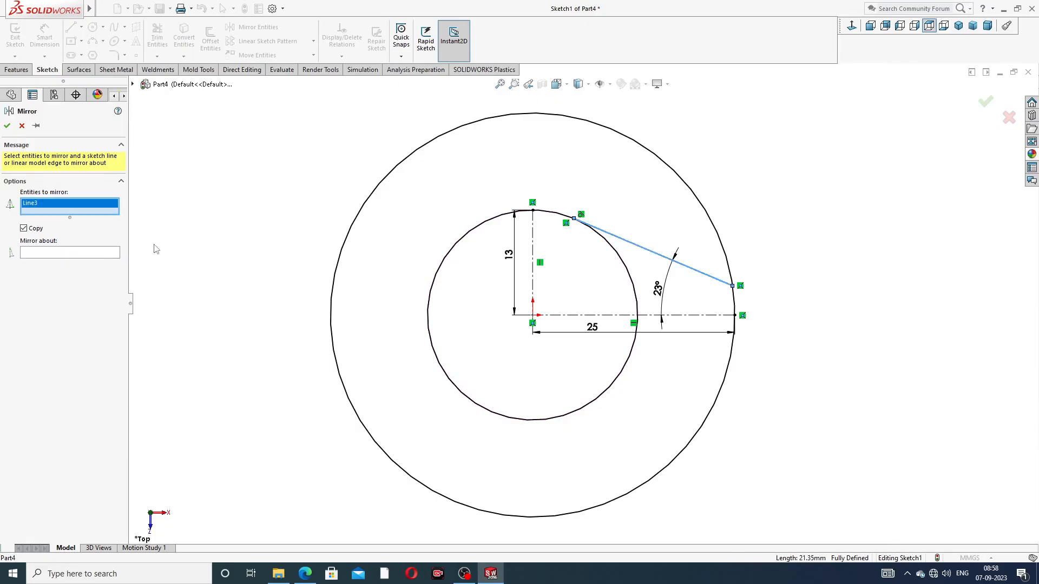
left_click(115, 253)
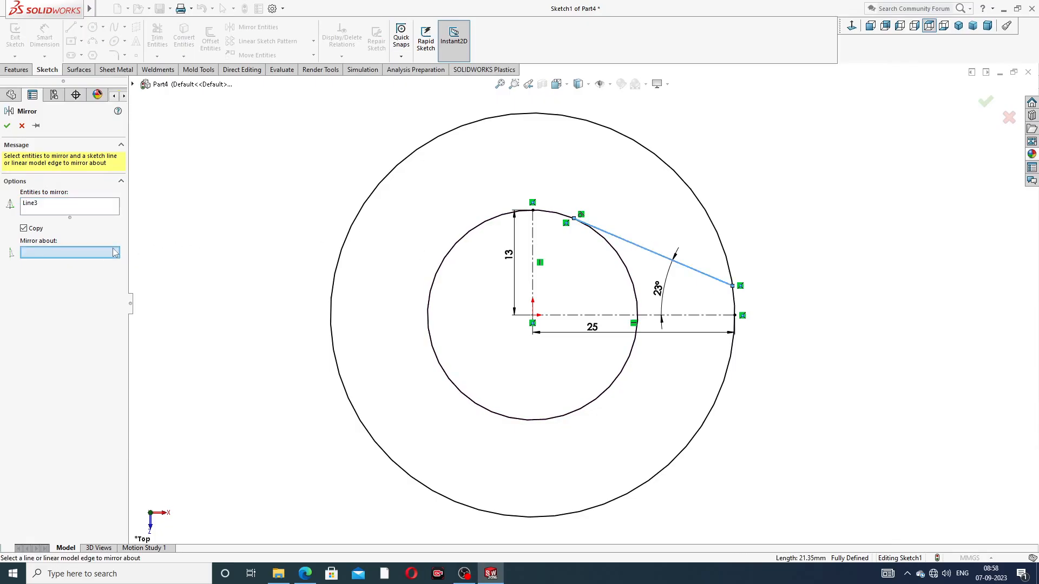
left_click(646, 316)
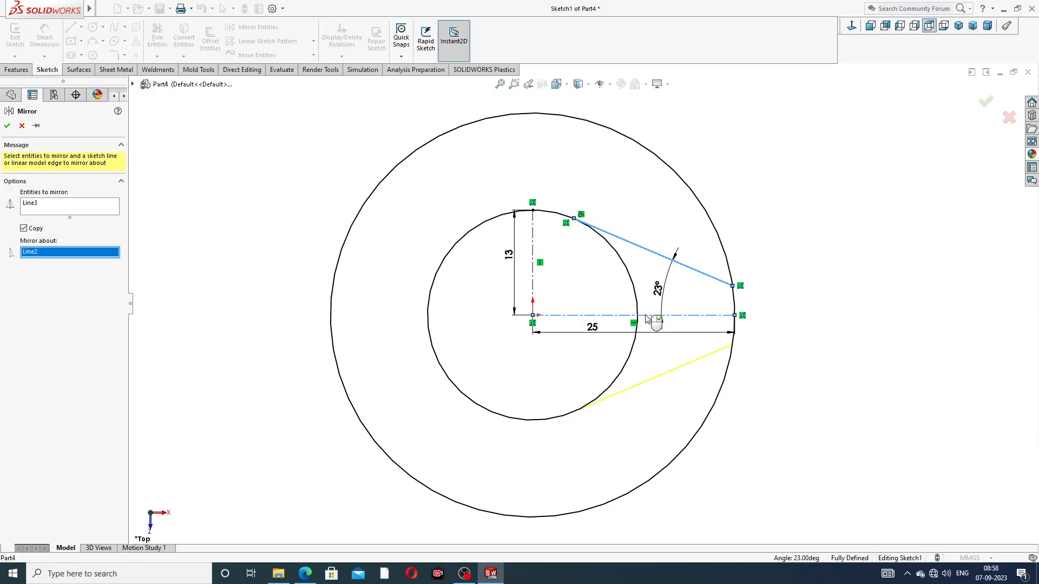
left_click(7, 126)
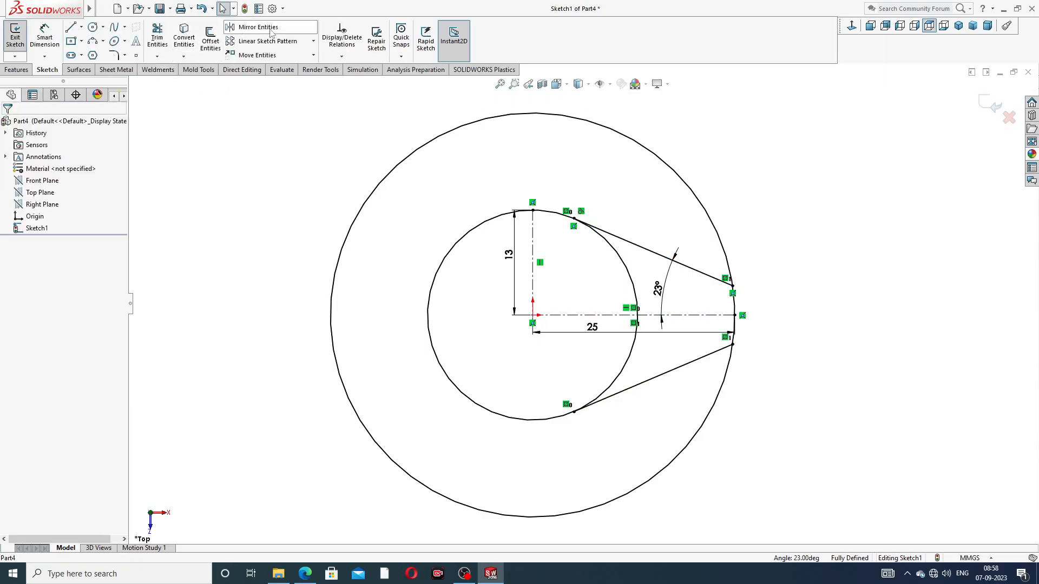
Mirror both sloping lines about the vertical centerline, keeping the originals, to form all four sides of the diamond profile
left_click(708, 278)
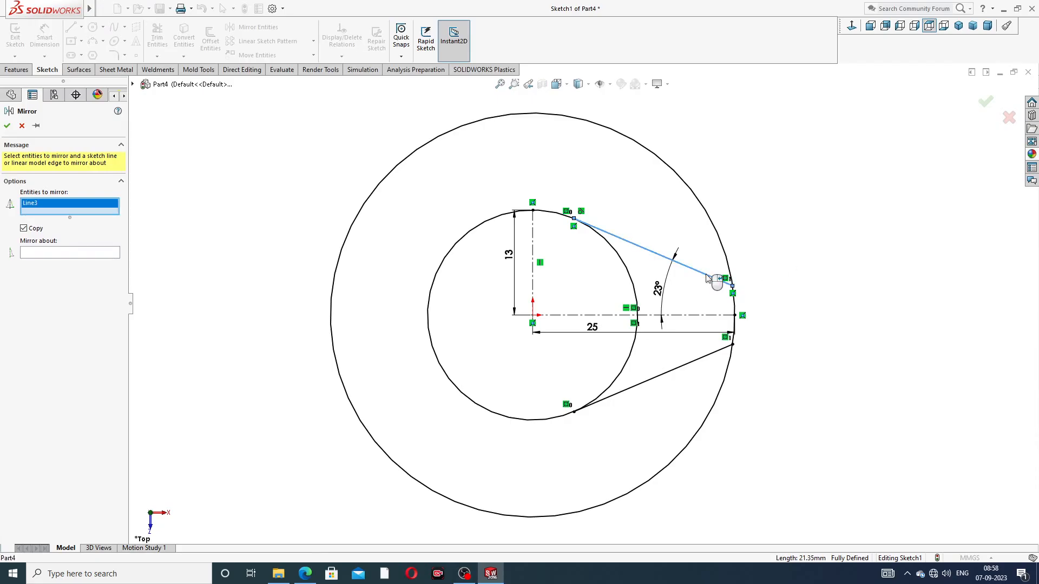
left_click(699, 359)
left_click(114, 263)
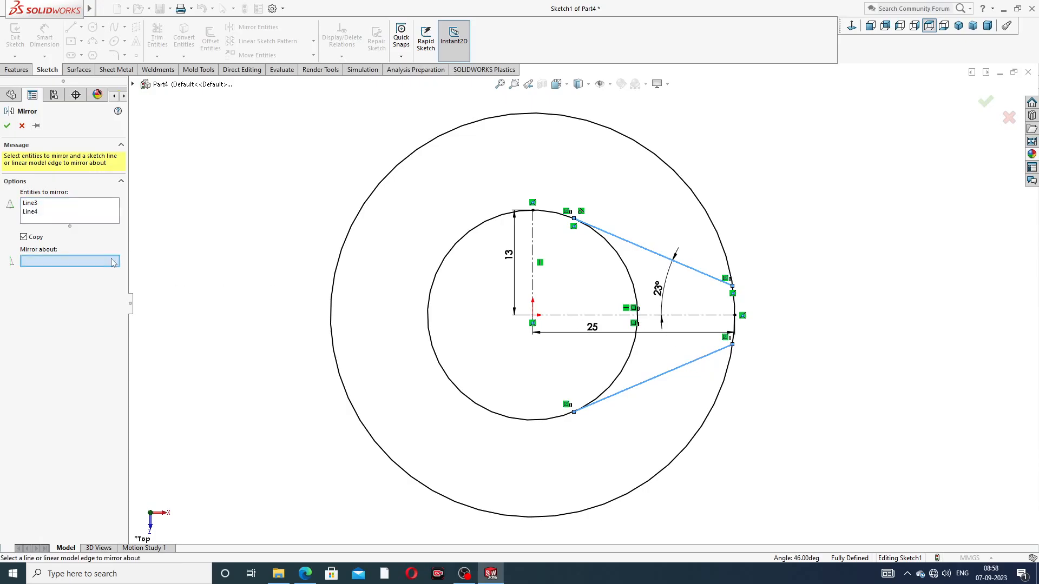
left_click(533, 268)
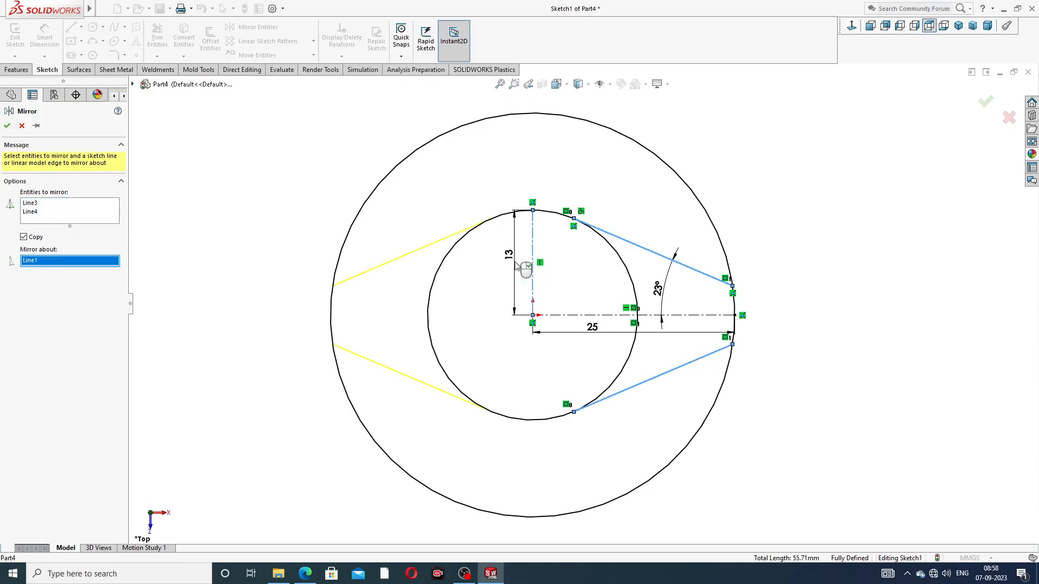
left_click(7, 127)
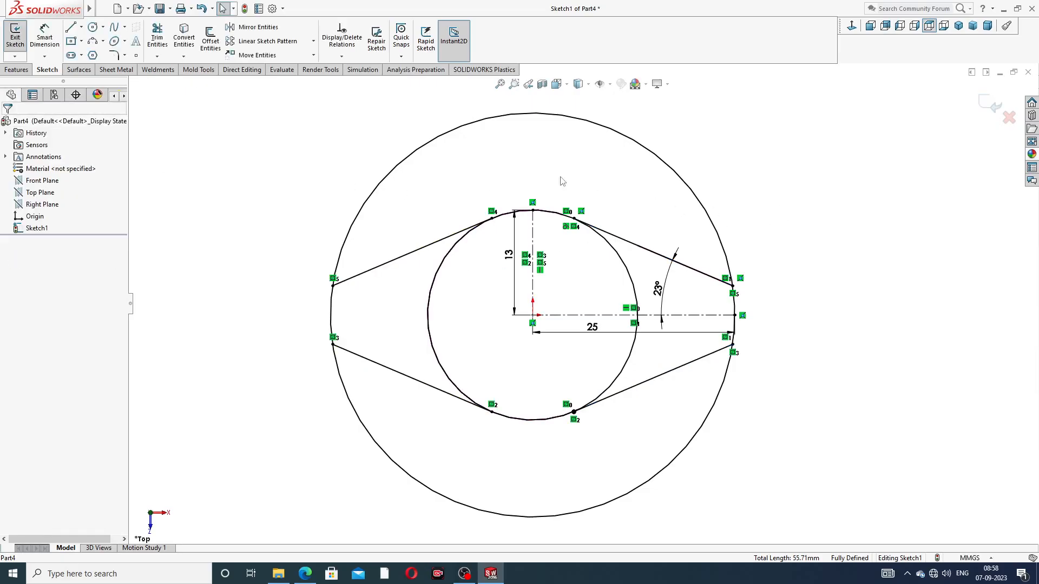
Trim away the circle arcs outside and inside the diamond, leaving one closed outline with short arcs at its four tips
left_click(158, 36)
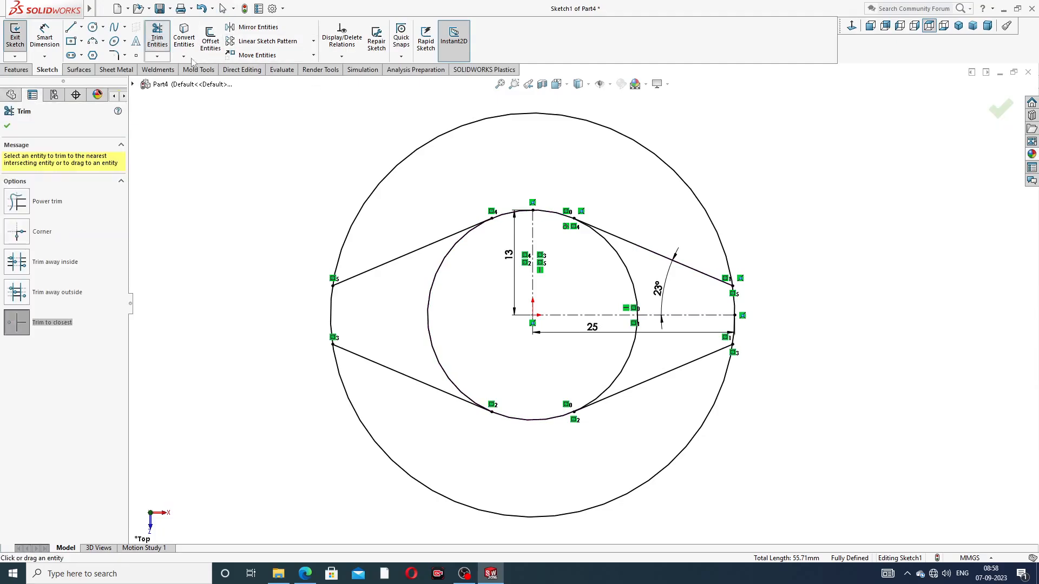
left_click(494, 117)
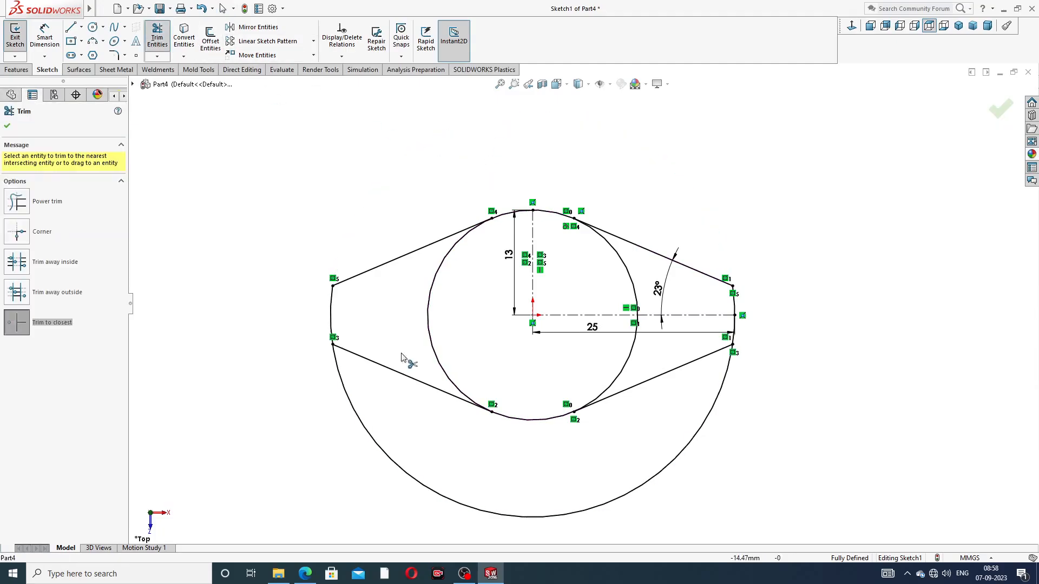
left_click(374, 444)
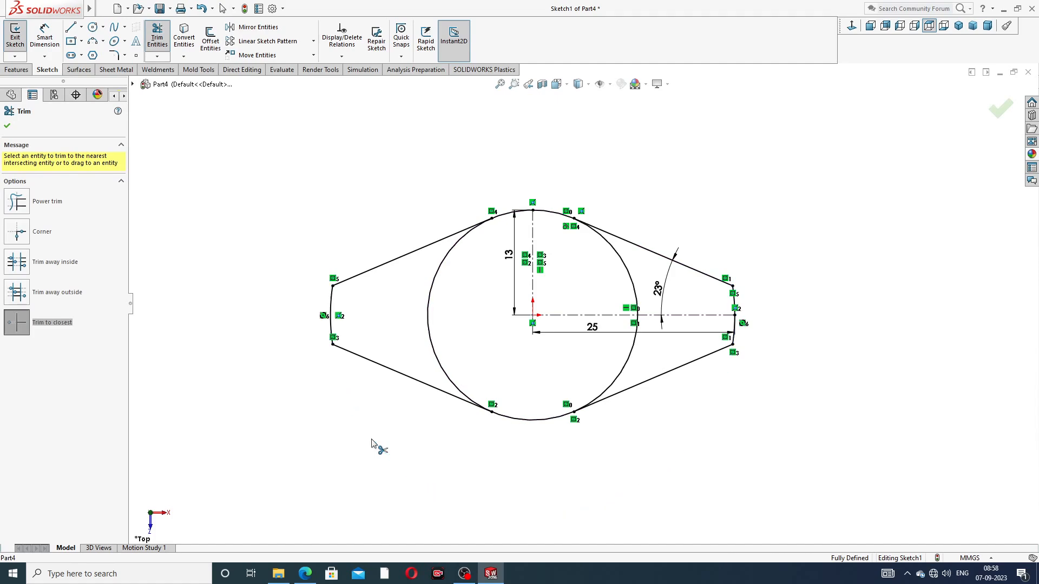
left_click(622, 370)
left_click(636, 294)
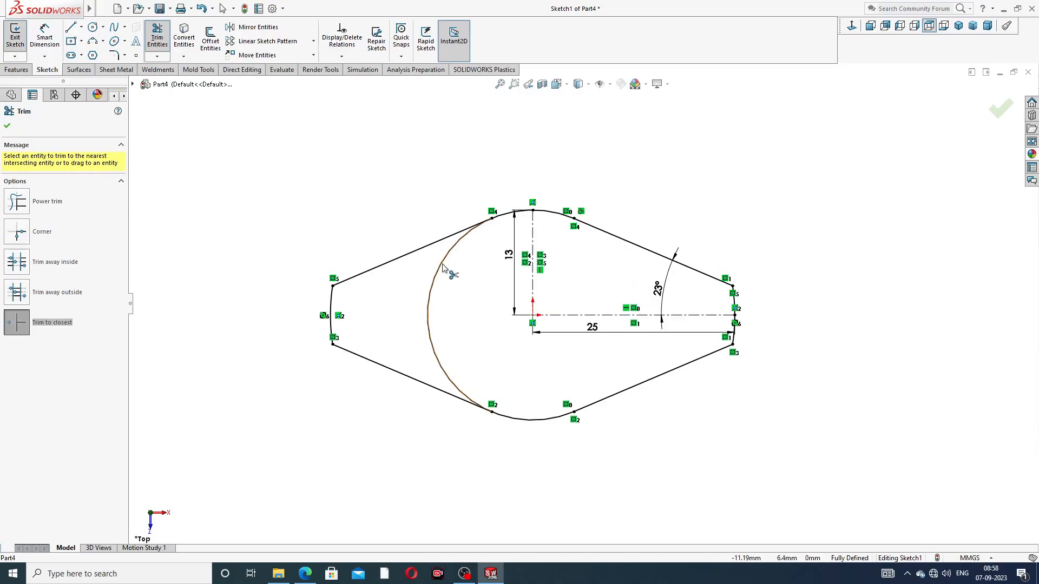
left_click(442, 269)
scroll(463, 282, "up", 2)
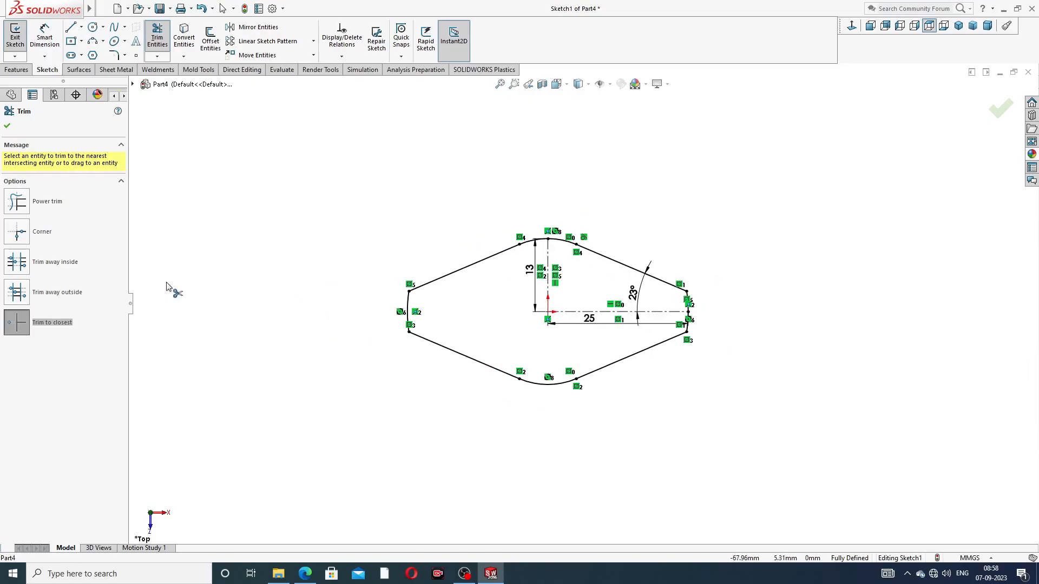
left_click(9, 126)
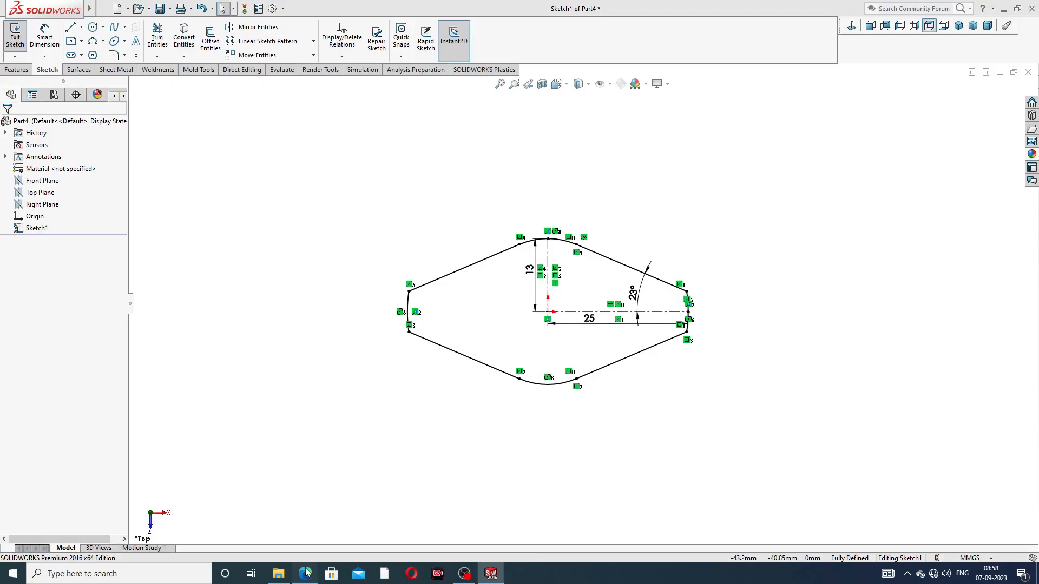
Check the corner radius in the reference drawing and round the four corners at the diamond's two side ends with 3 mm sketch fillets
left_click(305, 573)
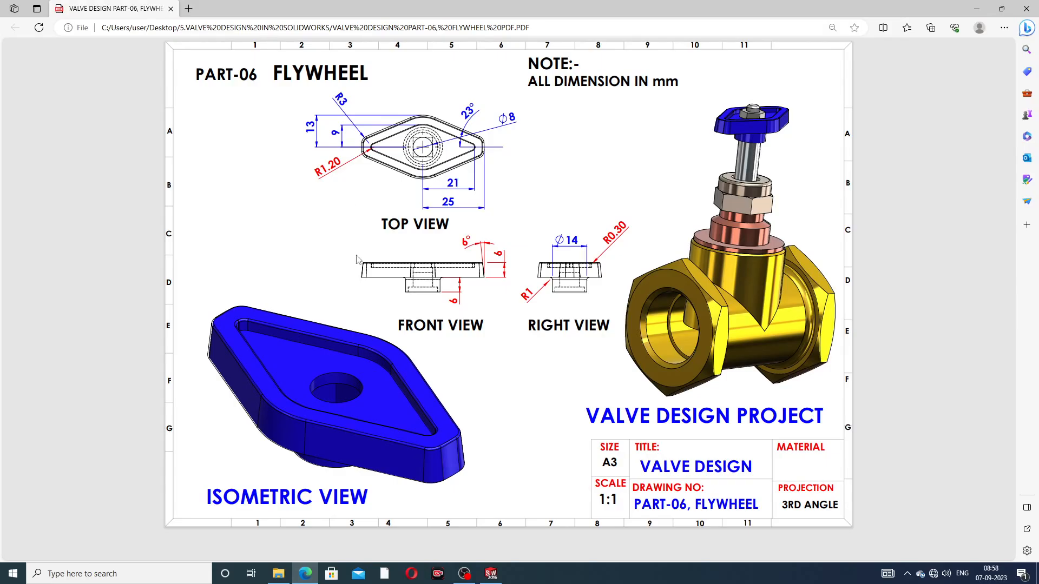
left_click(305, 573)
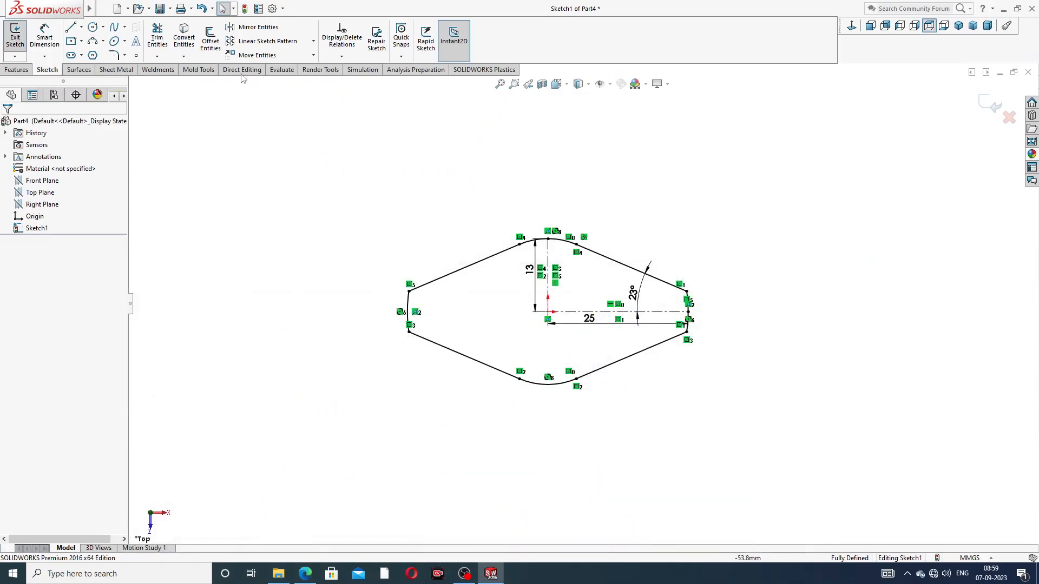
left_click(125, 56)
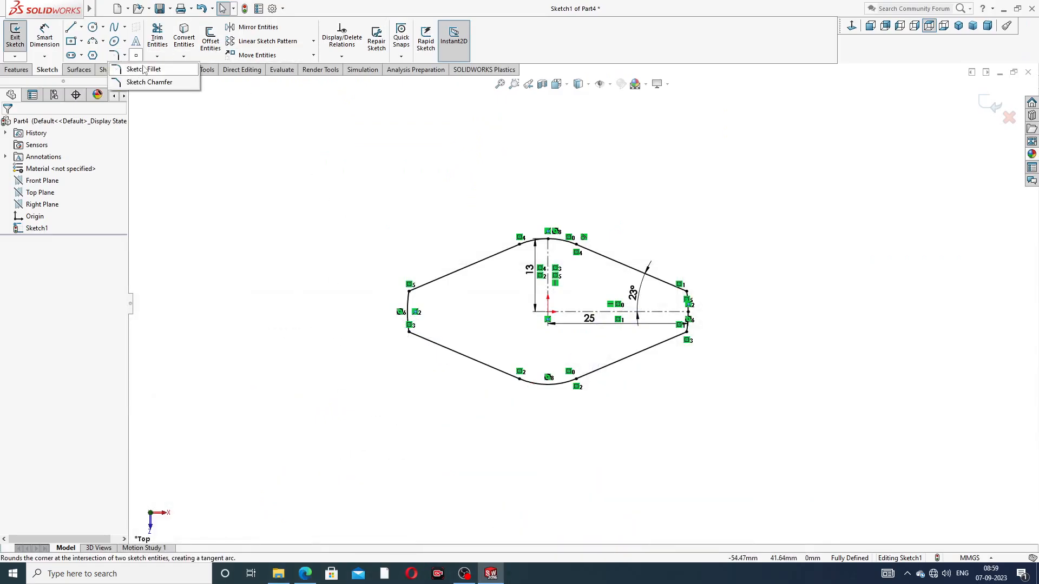
left_click(138, 67)
scroll(479, 379, "down", 3)
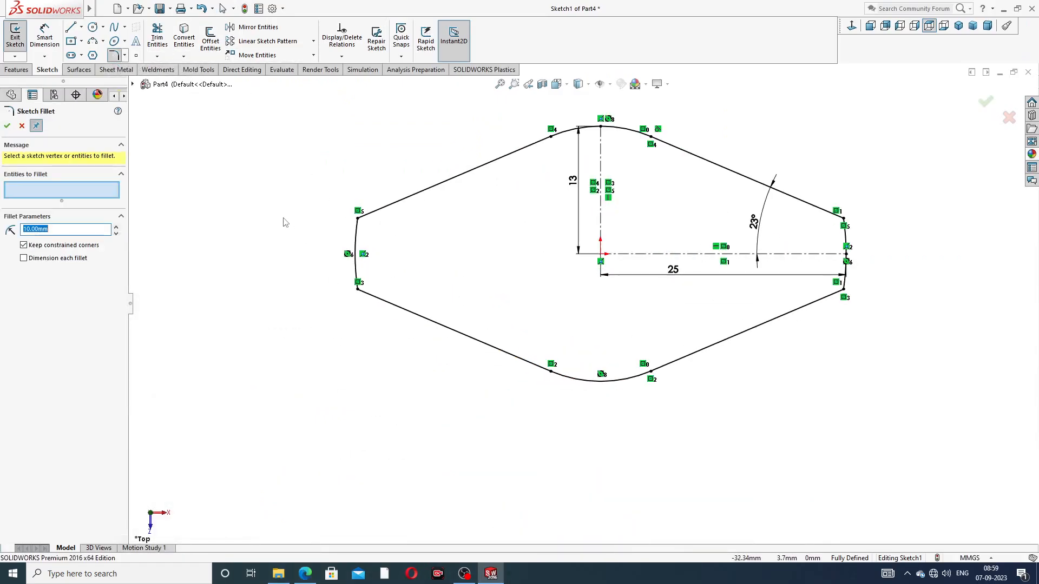
type("3")
left_click(358, 220)
left_click(358, 291)
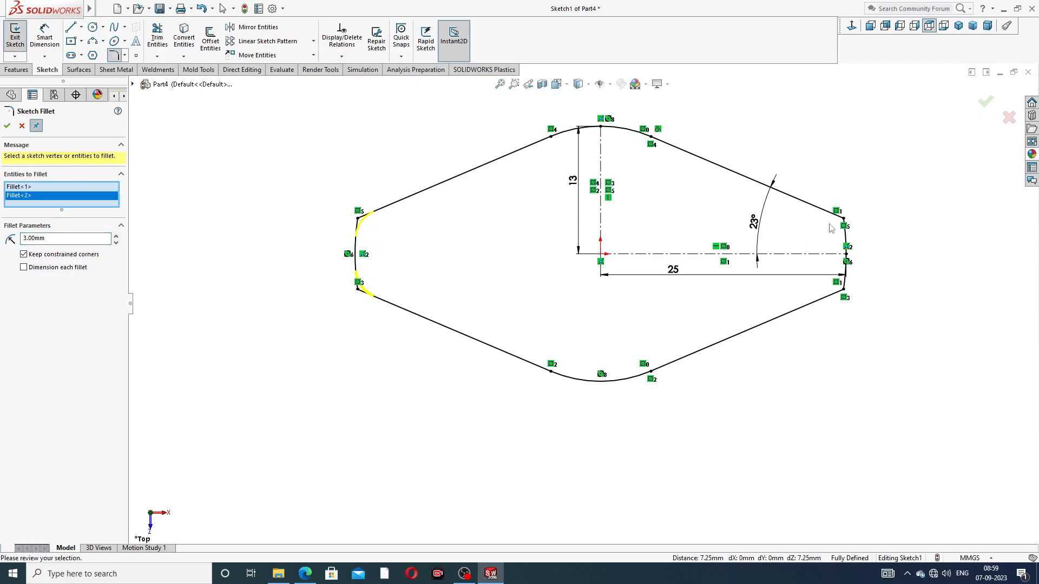
left_click(843, 219)
left_click(845, 290)
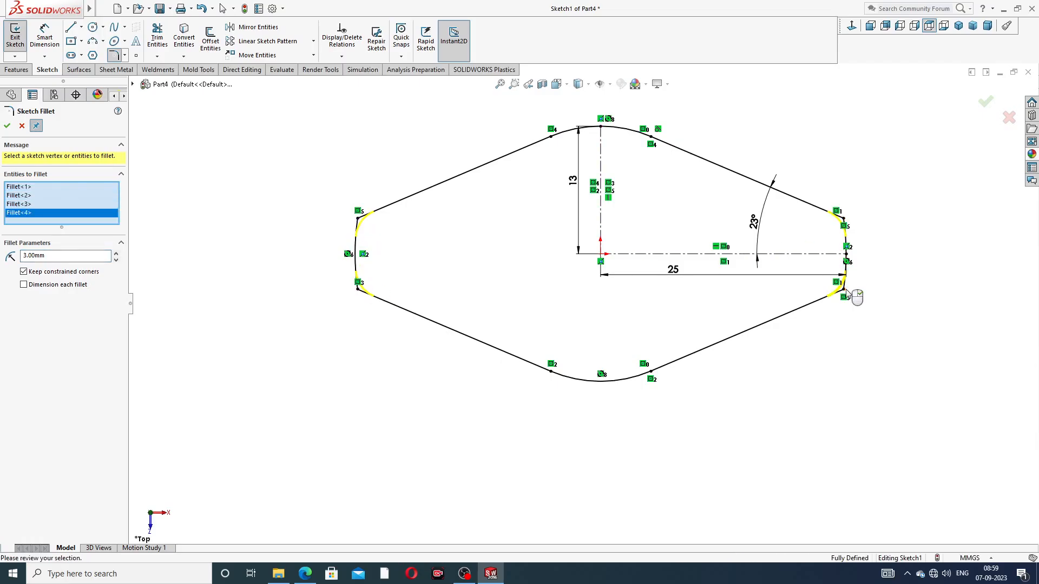
left_click(985, 106)
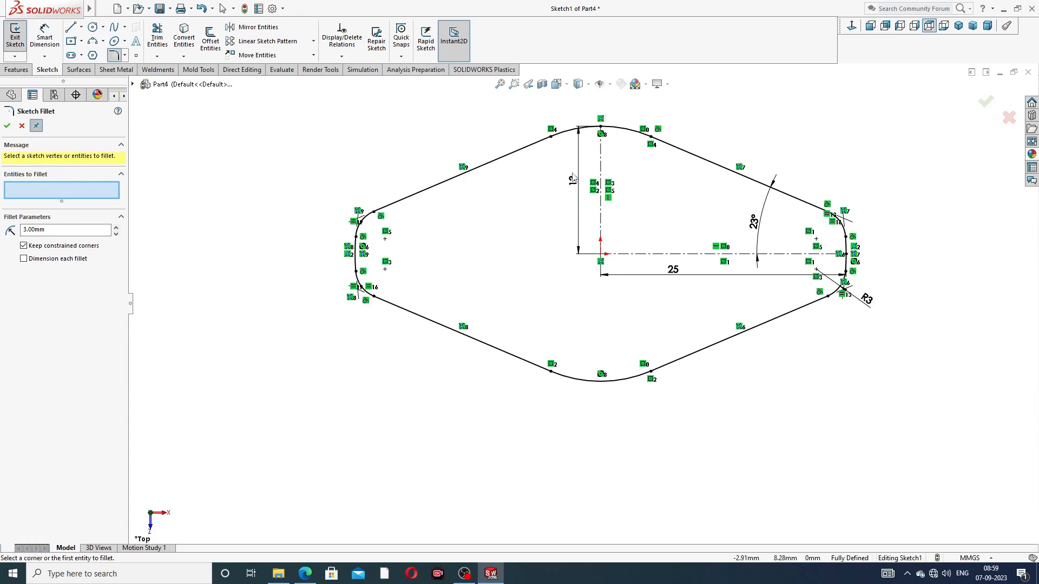
left_click(6, 127)
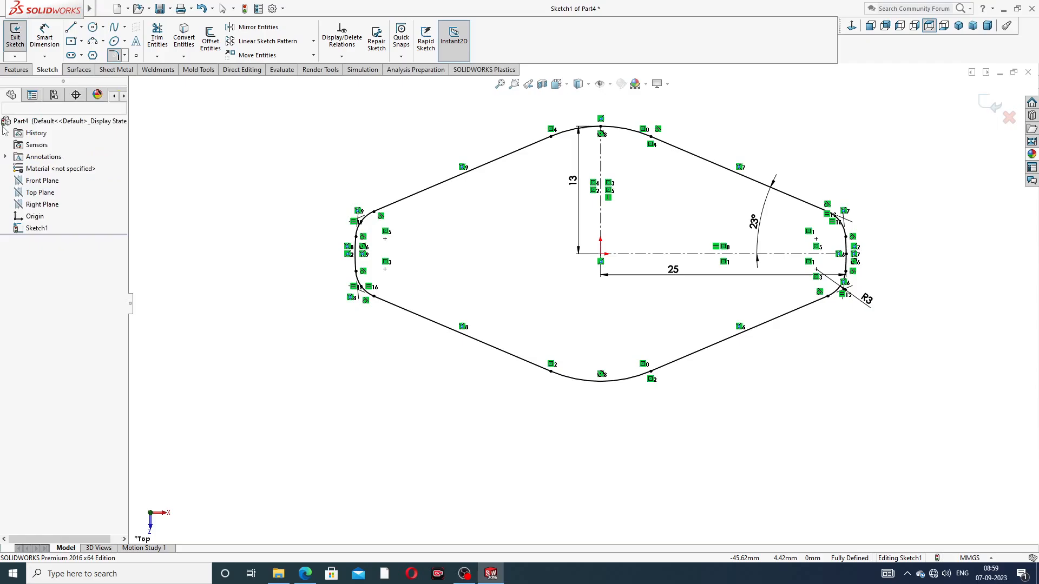
Check the body height and draft in the reference drawing and extrude the diamond profile 6 mm with a 6° inward draft
scroll(658, 196, "down", 2)
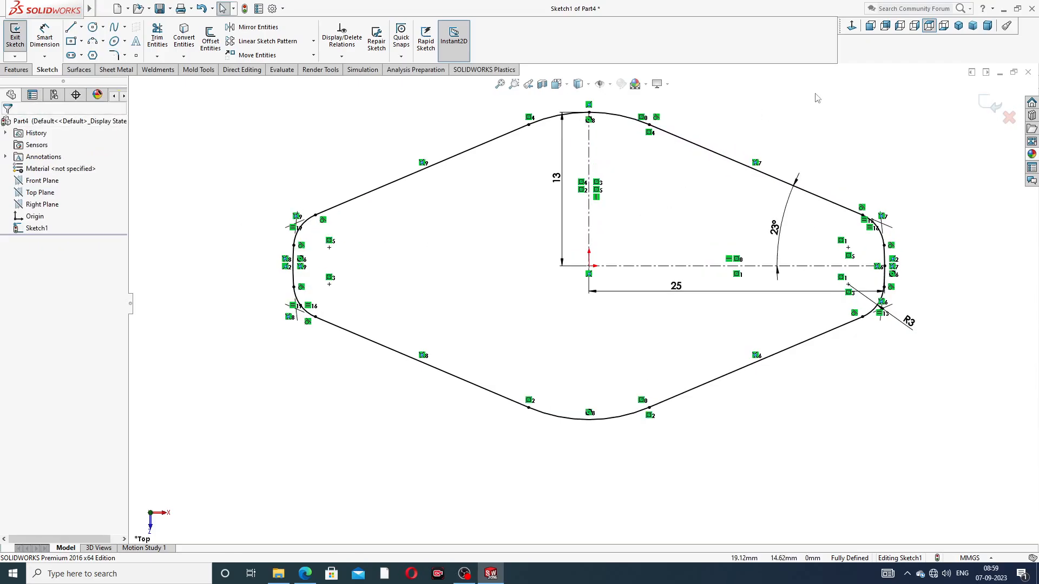
scroll(854, 320, "up", 4)
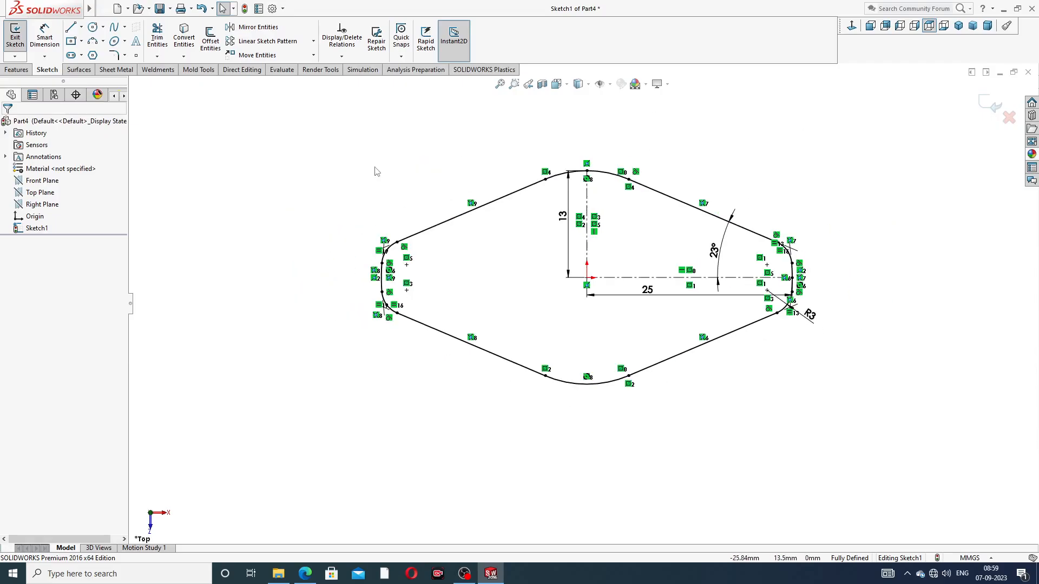
left_click(306, 573)
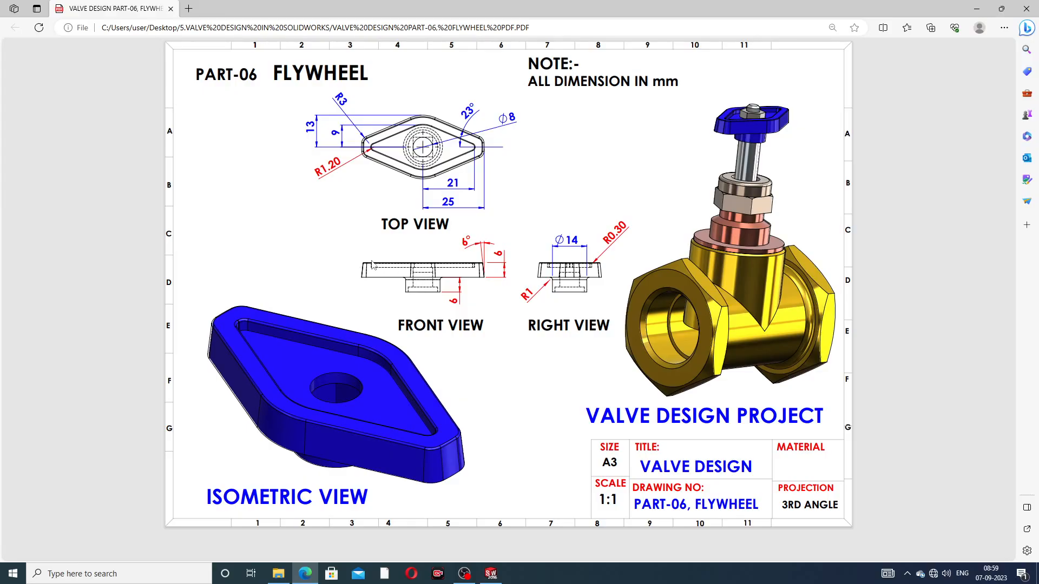
left_click(312, 573)
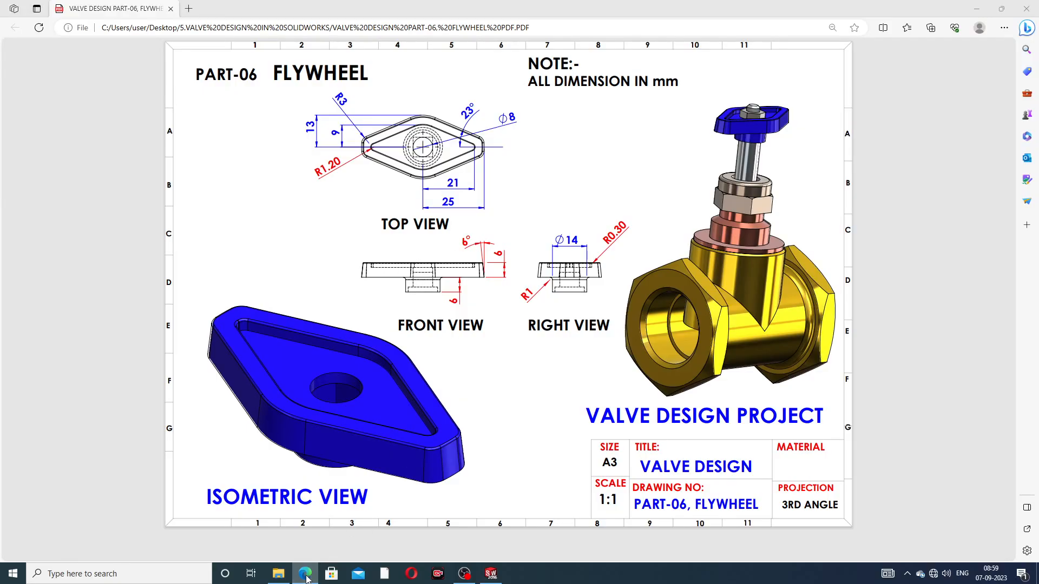
left_click(17, 70)
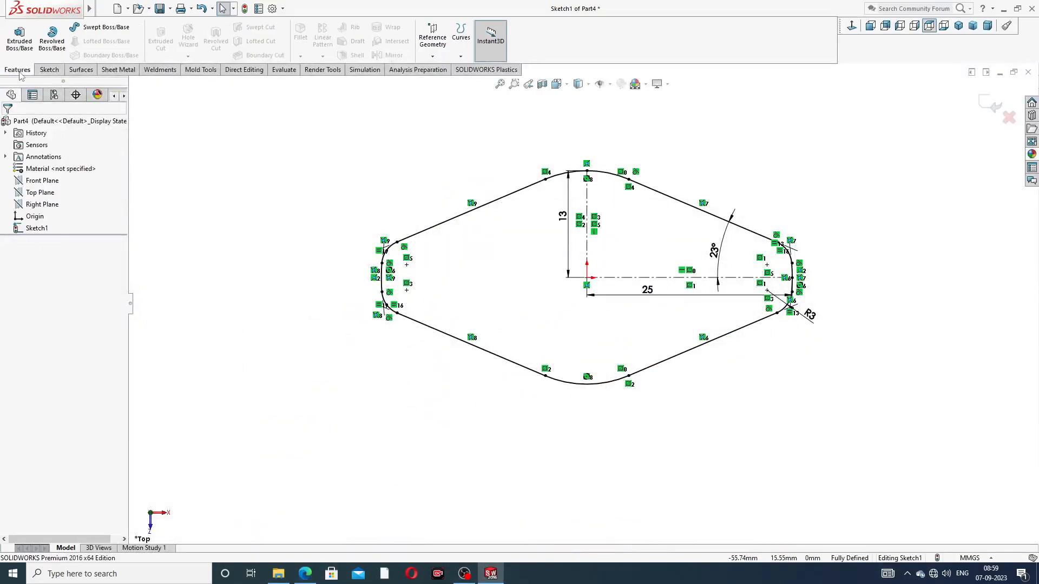
left_click(20, 36)
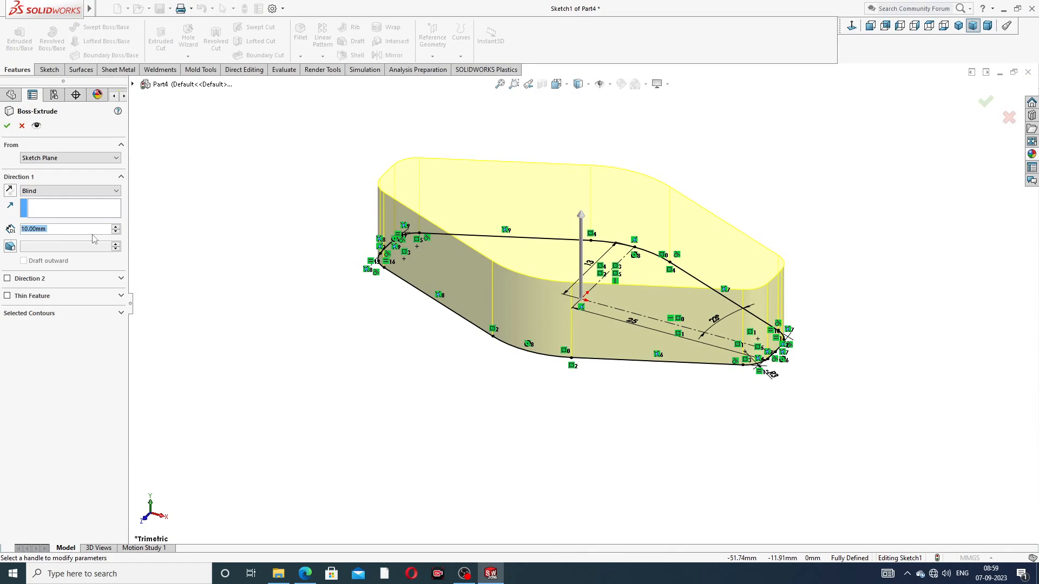
type("6")
key("Return")
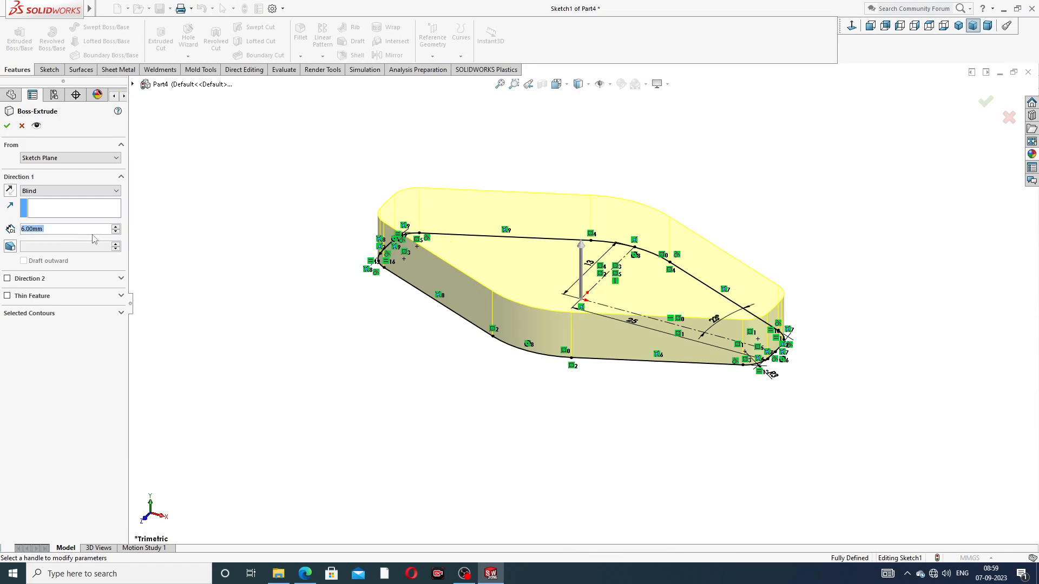
left_click(10, 247)
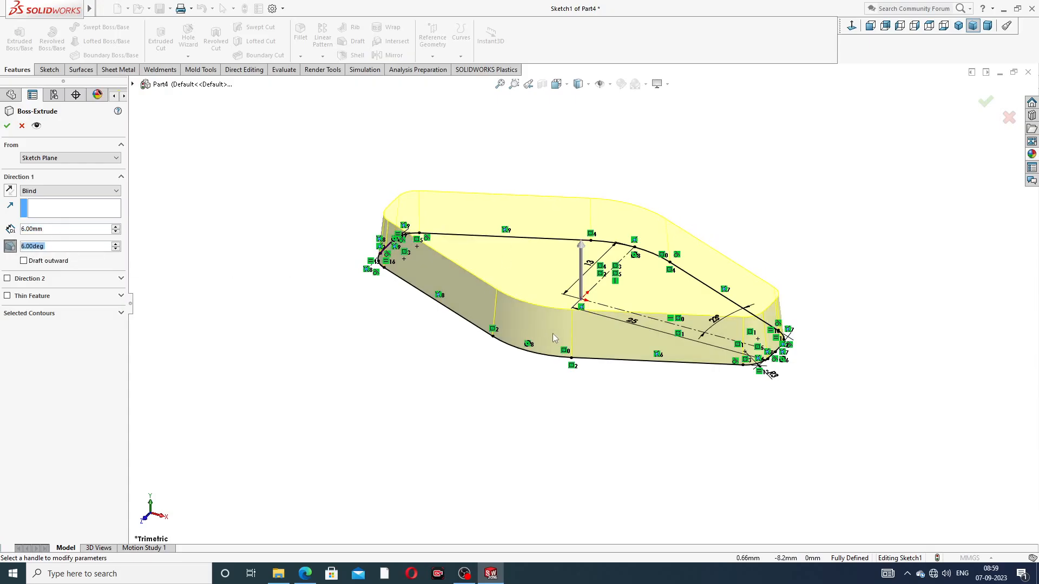
mouse_move(553, 334)
middle_mouse_down()
mouse_move(611, 233)
mouse_move(568, 289)
middle_mouse_up()
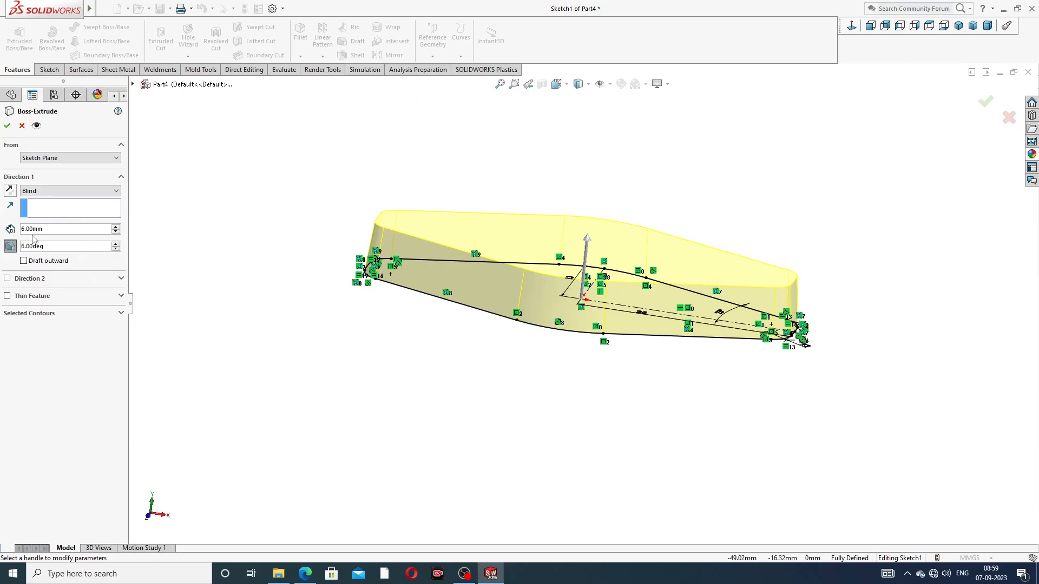
left_click(7, 128)
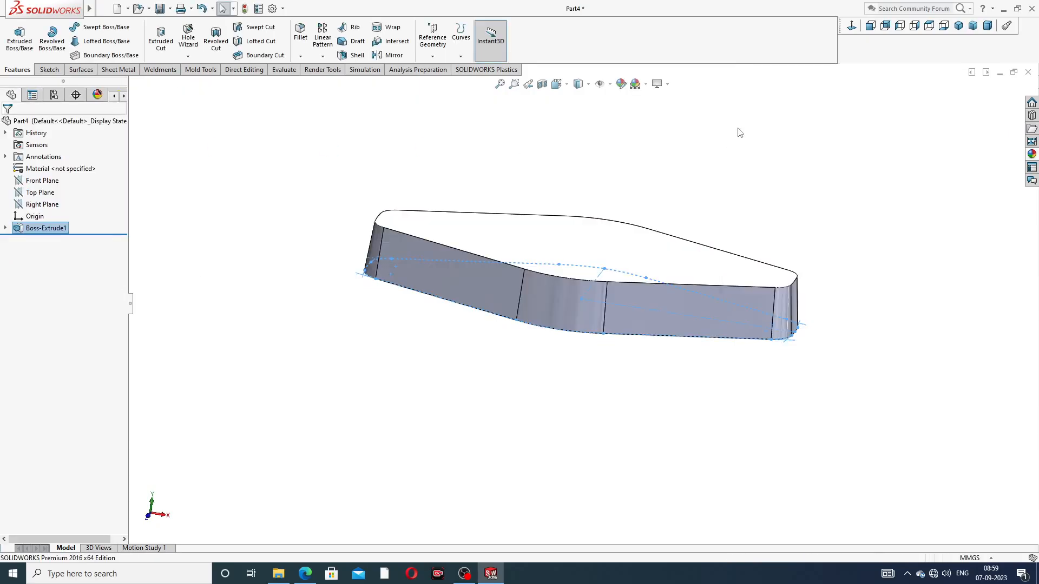
Start a new sketch on the upper face of the diamond body and view it face-on
middle_click_drag(665, 225, 677, 302)
middle_click_drag(778, 267, 627, 255)
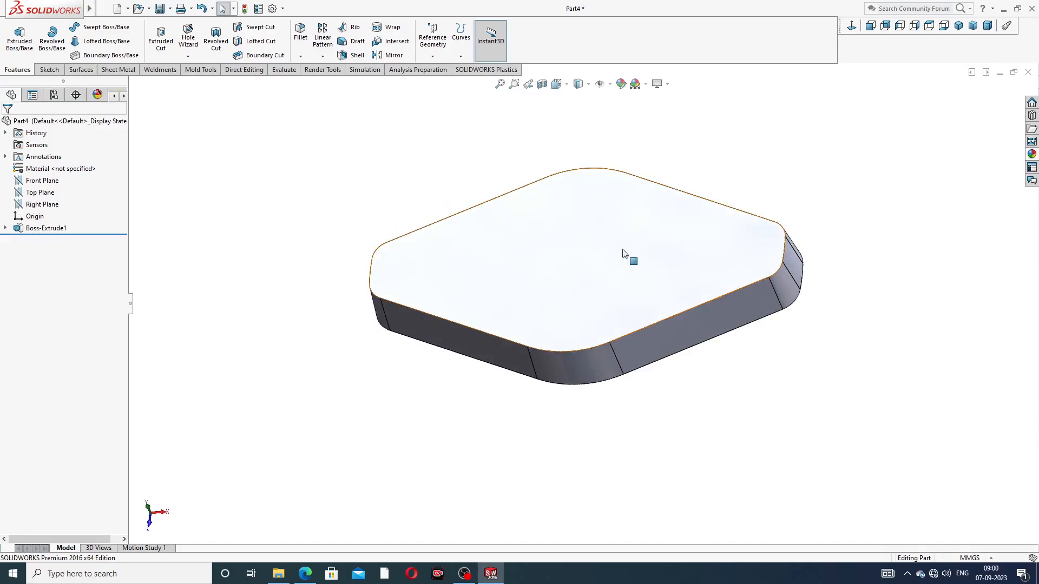
left_click(627, 255)
left_click(667, 217)
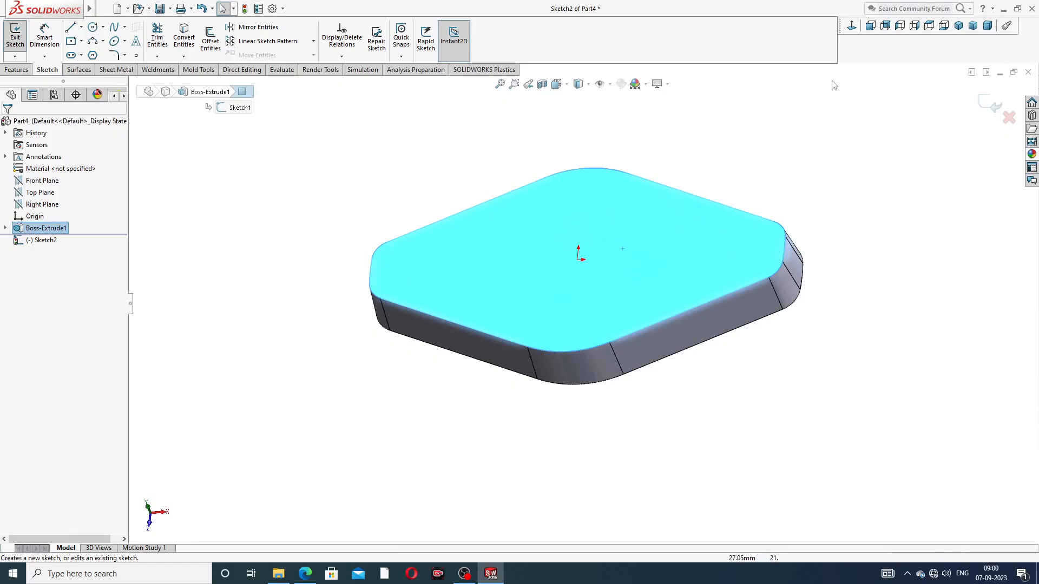
left_click(852, 25)
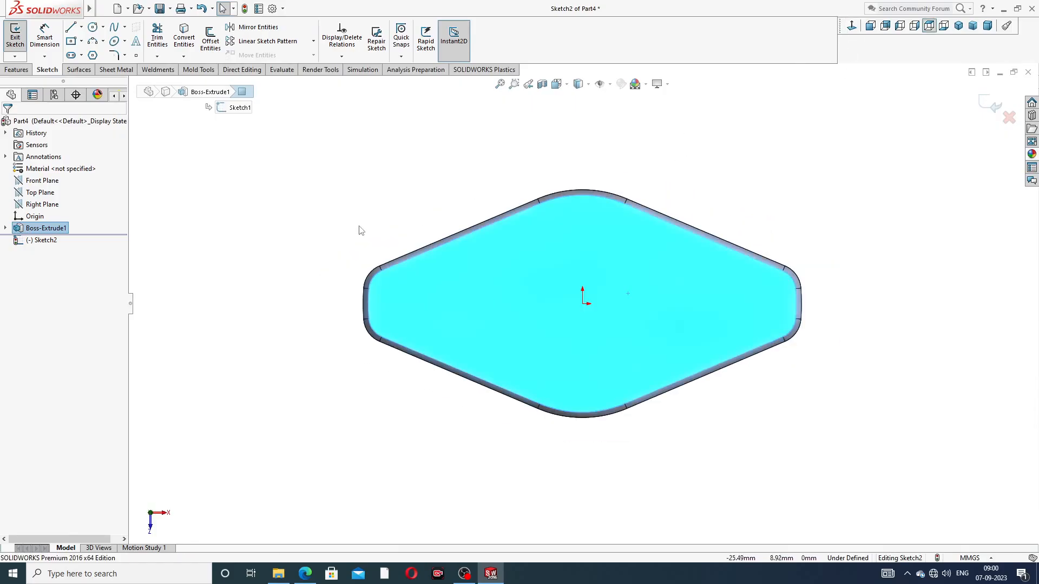
Check the recess dimensions in the reference drawing and sketch a vertical centerline about 9.9 mm and a horizontal one about 18 mm long from the origin
left_click(305, 574)
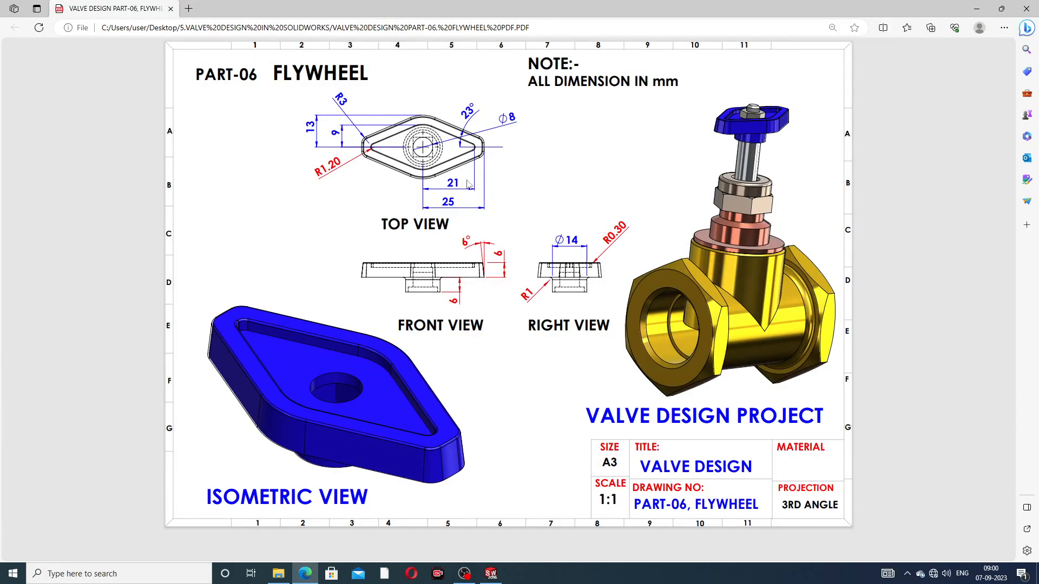
left_click(305, 573)
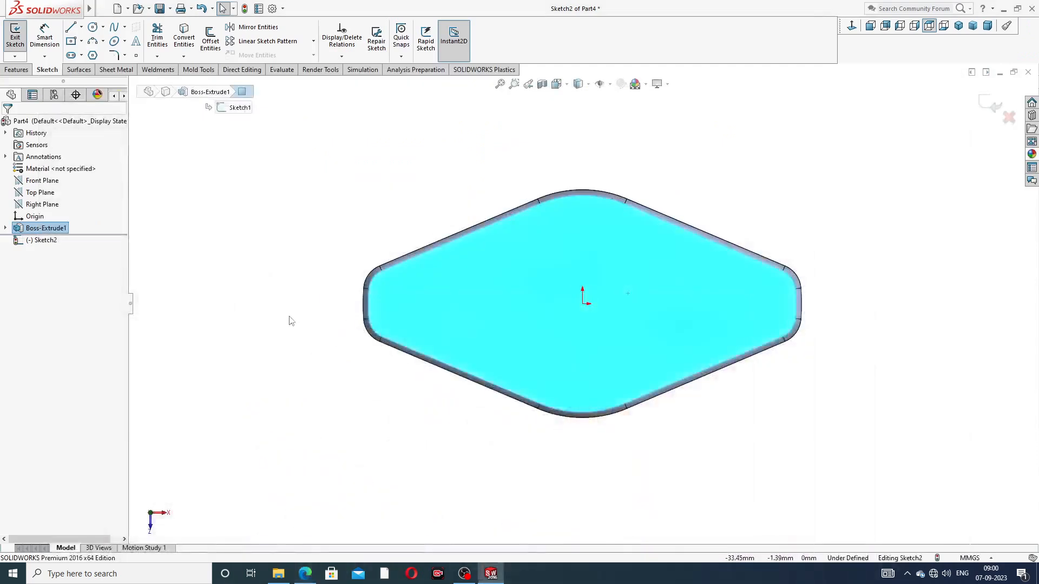
left_click(81, 27)
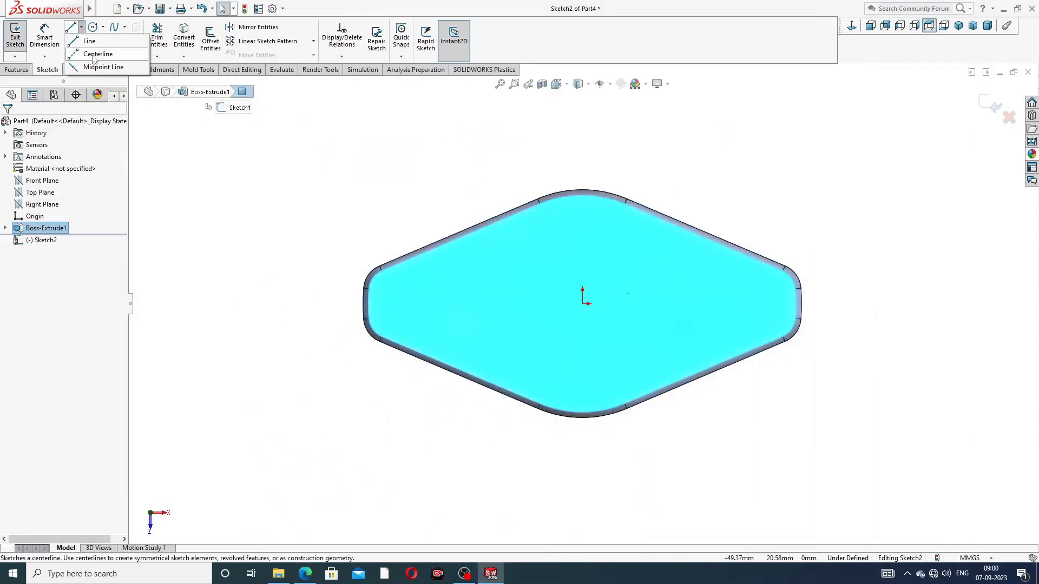
left_click(95, 53)
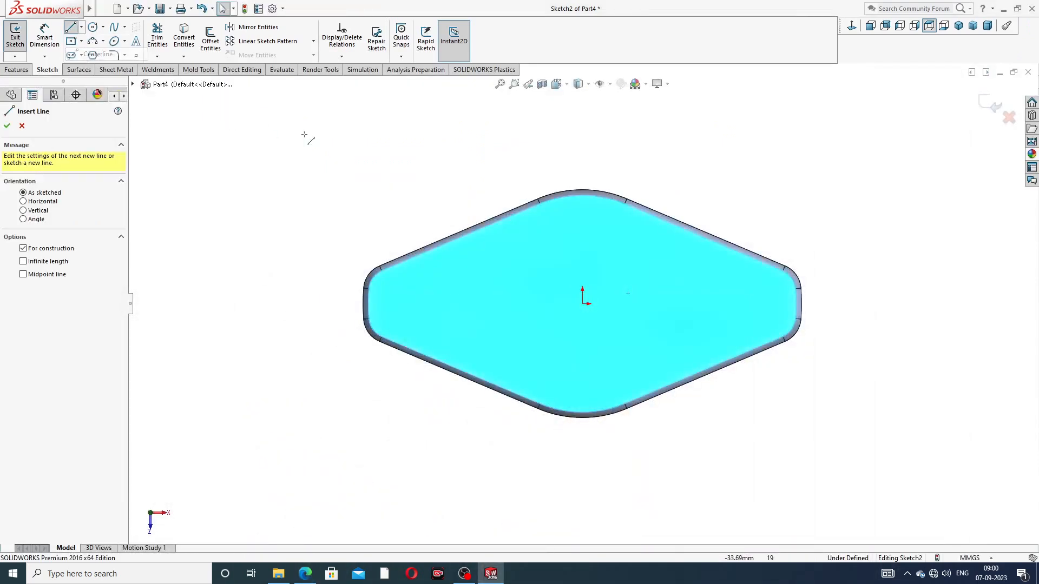
left_click(582, 217)
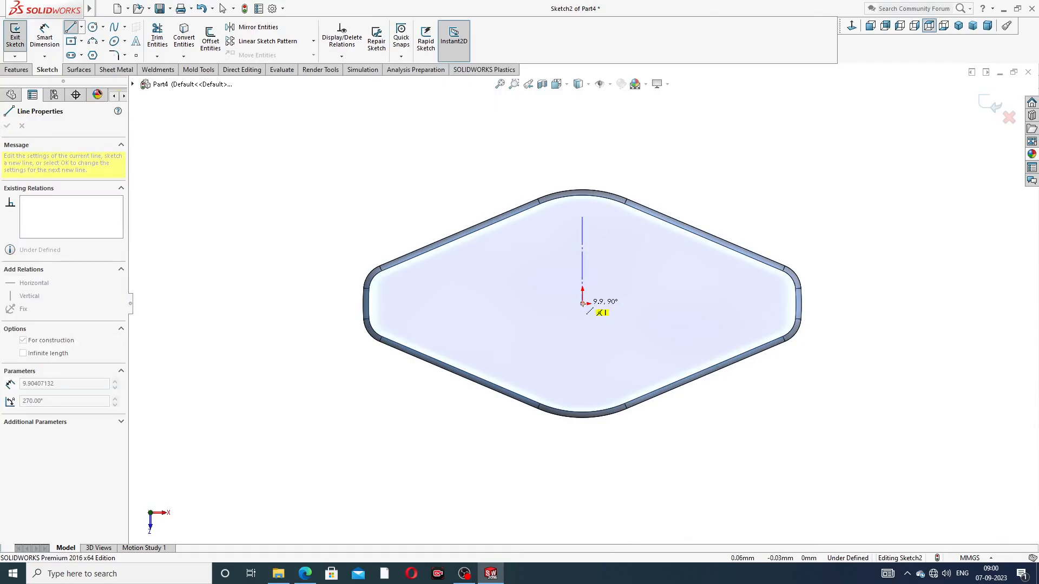
left_click(582, 304)
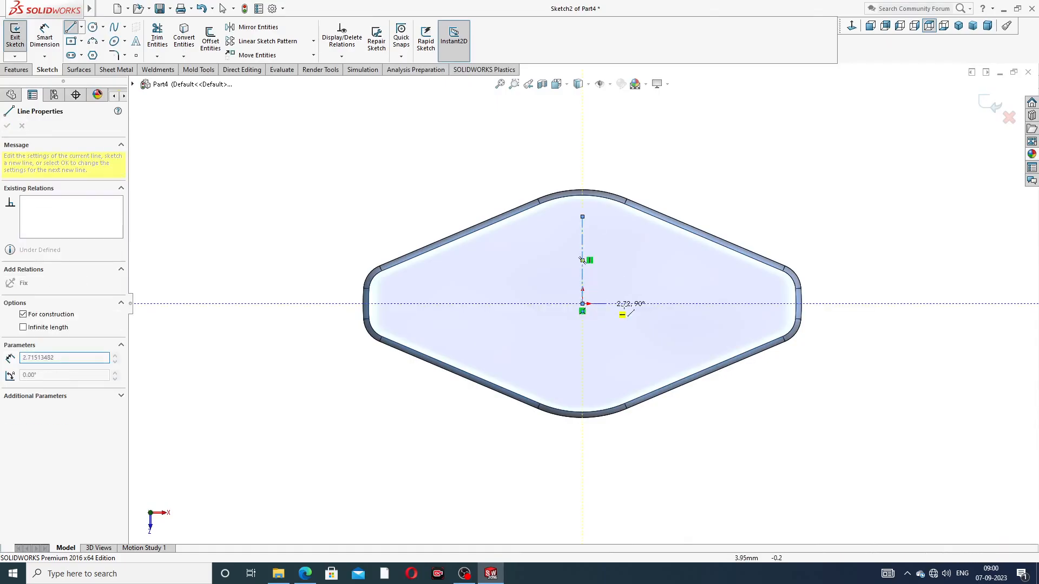
left_click(741, 303)
right_click(773, 211)
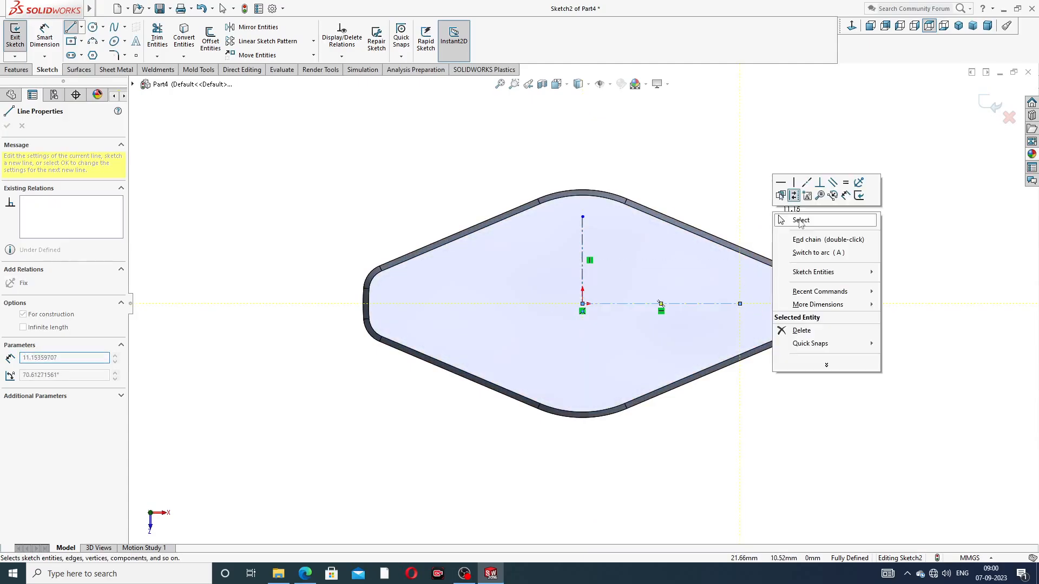
left_click(801, 221)
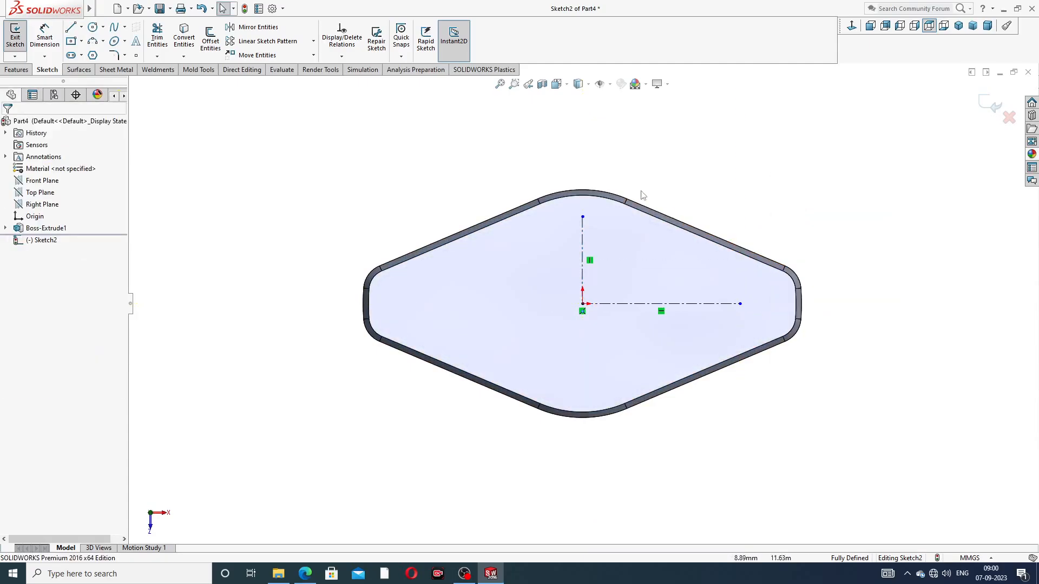
Dimension the vertical centerline to 9 mm and the horizontal centerline to 21 mm
left_click(47, 44)
left_click(583, 238)
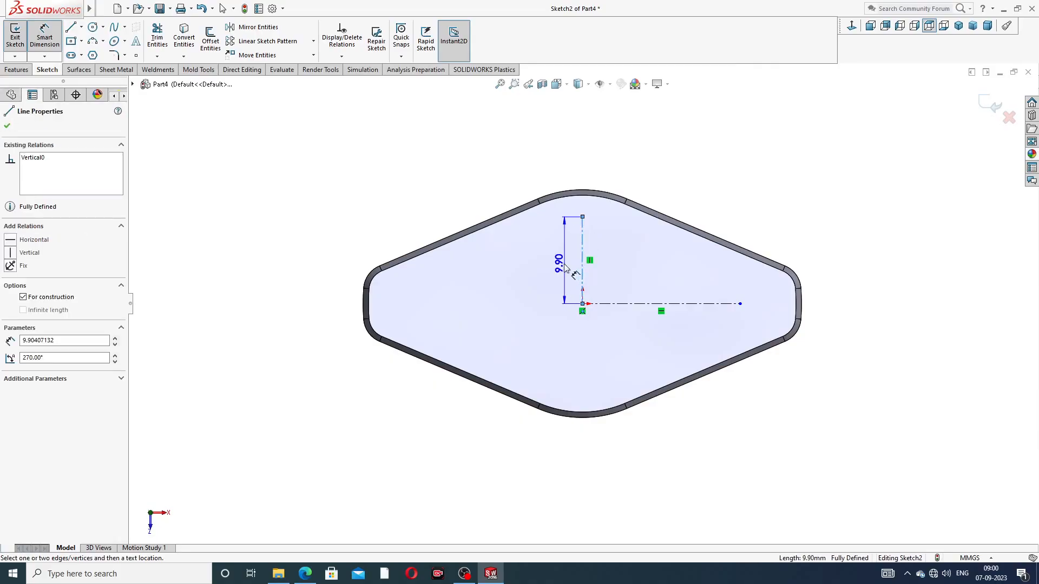
left_click(564, 238)
type("9")
key("Return")
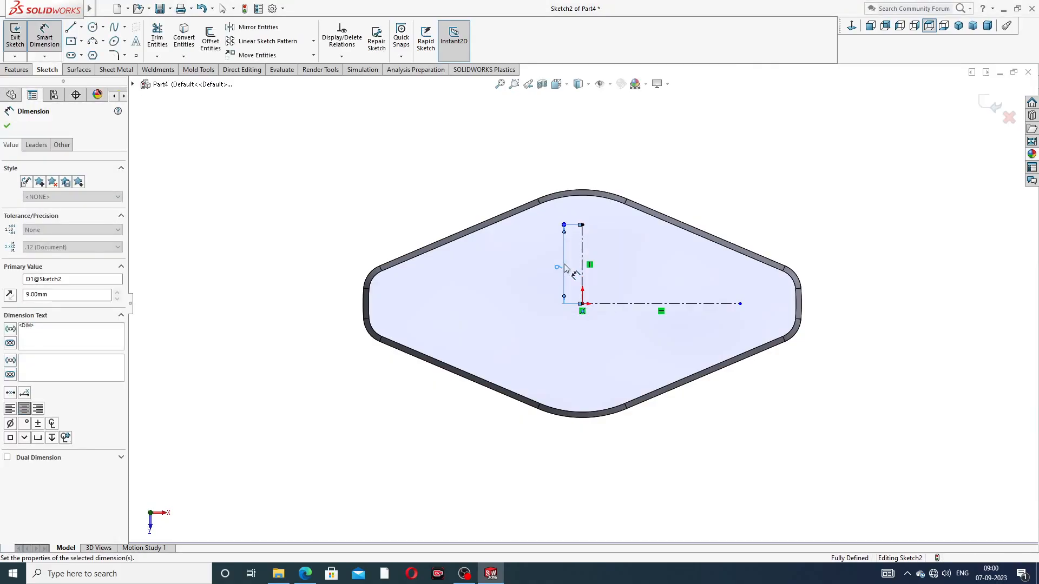
left_click(617, 303)
left_click(630, 329)
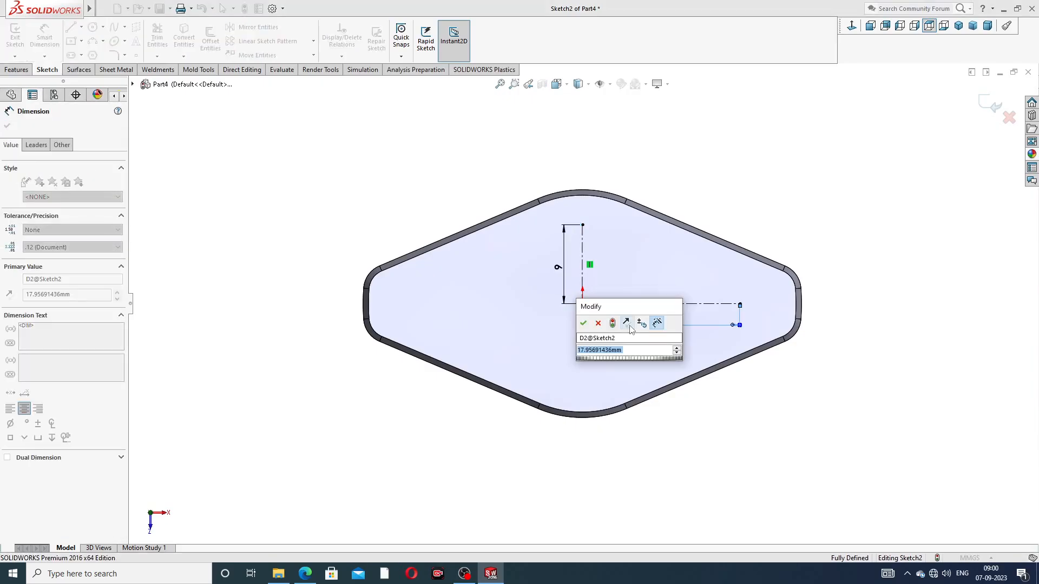
type("21")
key("Return")
key("Escape")
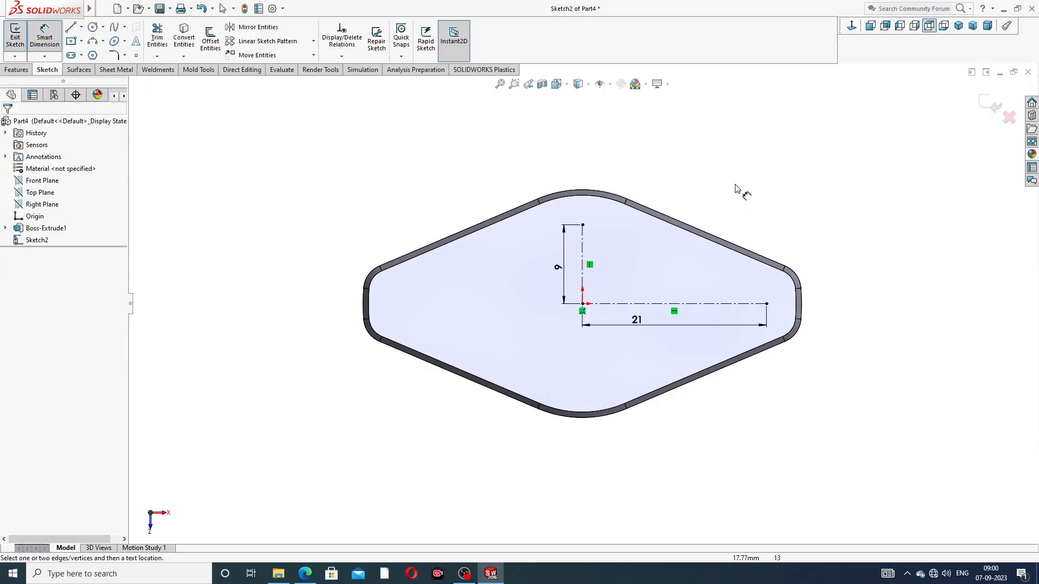
right_click(737, 190)
left_click(767, 164)
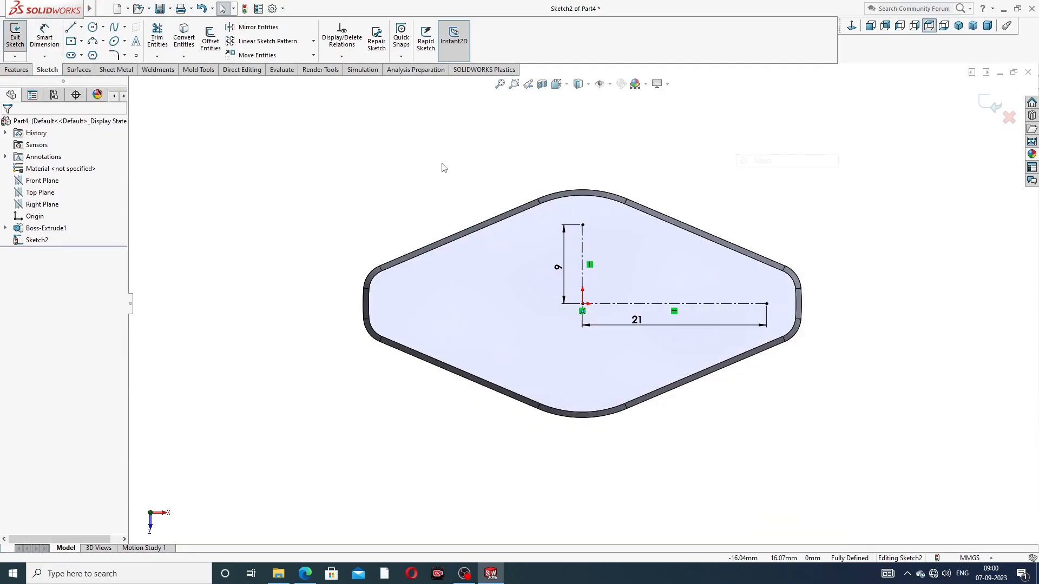
Draw a circle of 21 mm radius centered on the origin and passing through the outer end of the horizontal centerline
left_click(93, 26)
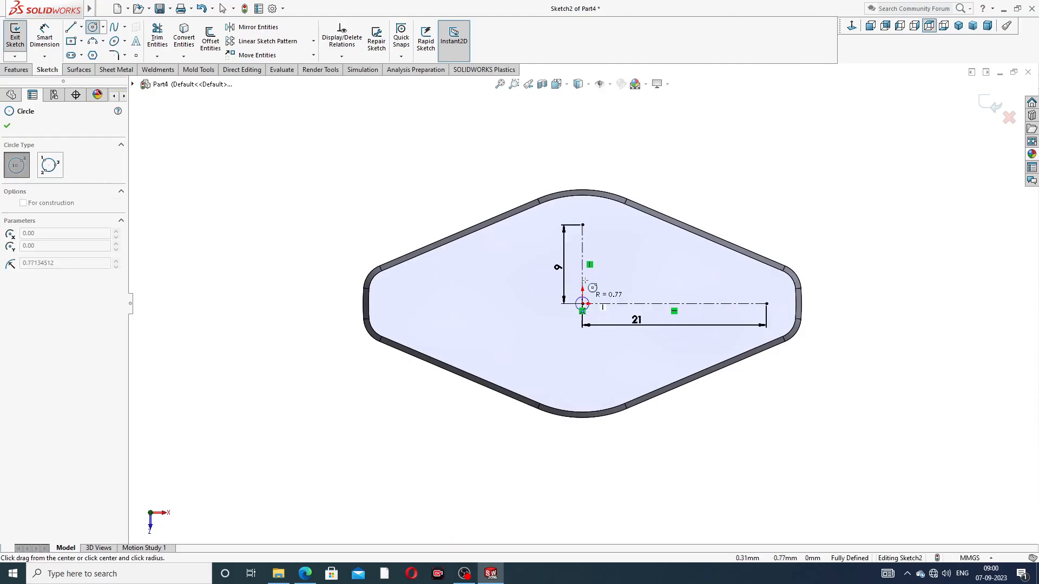
left_click_drag(582, 304, 589, 302)
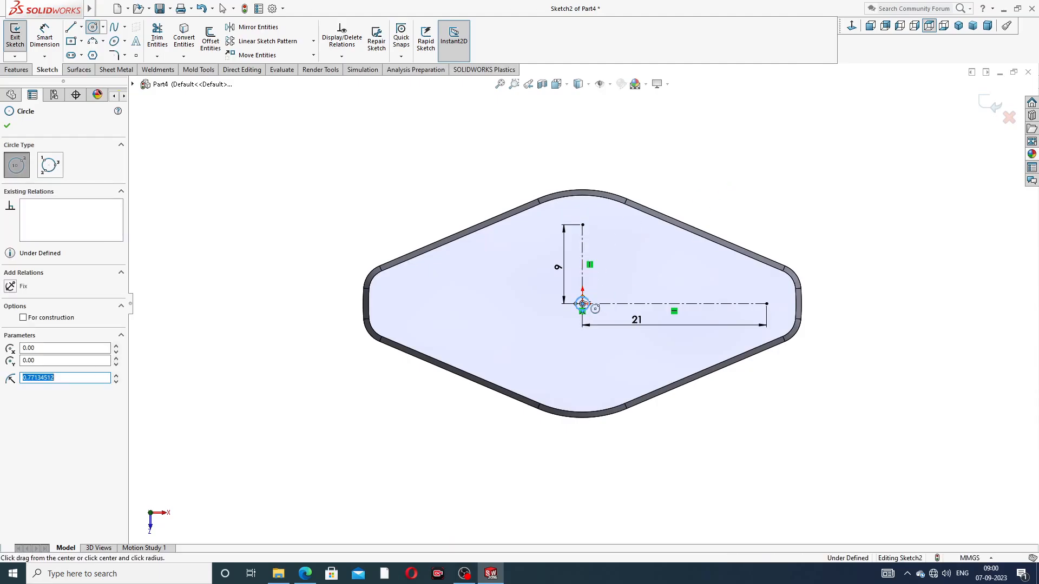
left_click_drag(583, 303, 766, 303)
right_click(746, 171)
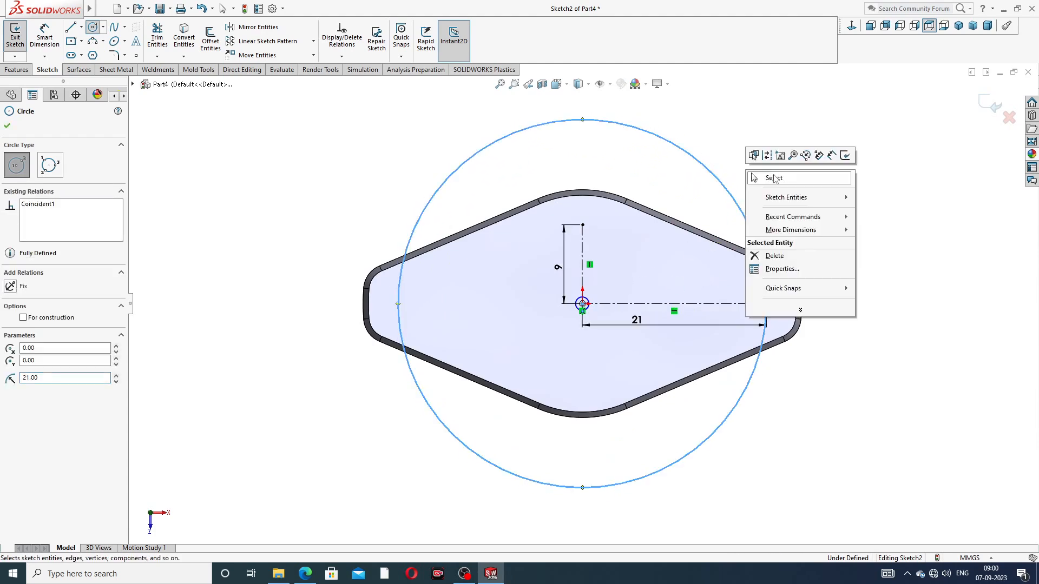
left_click(790, 196)
scroll(595, 279, "down", 2)
left_click_drag(578, 322, 580, 206)
key("Escape")
left_click(728, 143)
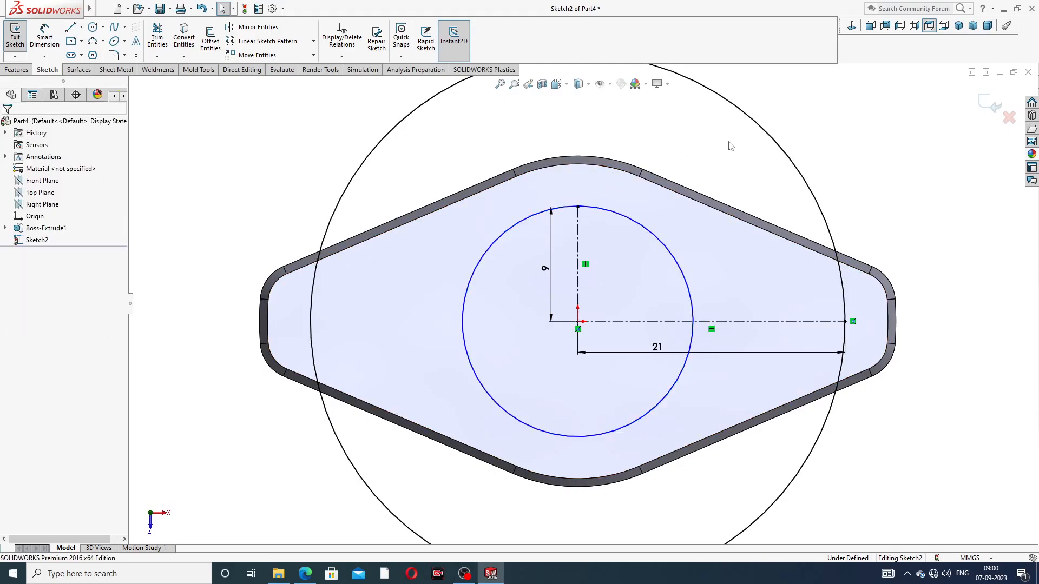
left_click(665, 246)
key("Delete")
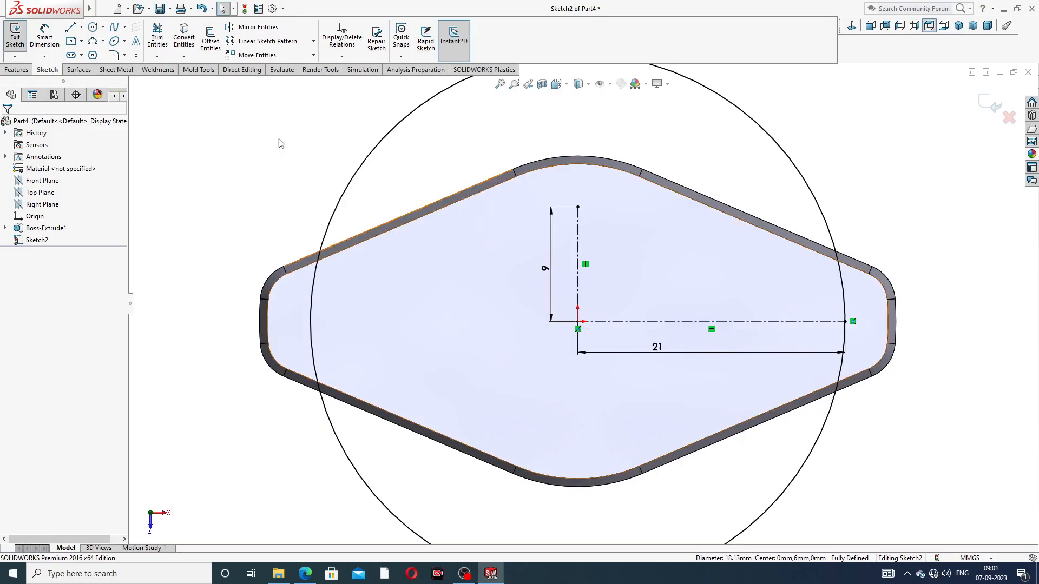
Draw a circle of 9 mm radius centered on the origin and passing through the upper end of the vertical centerline
left_click(93, 27)
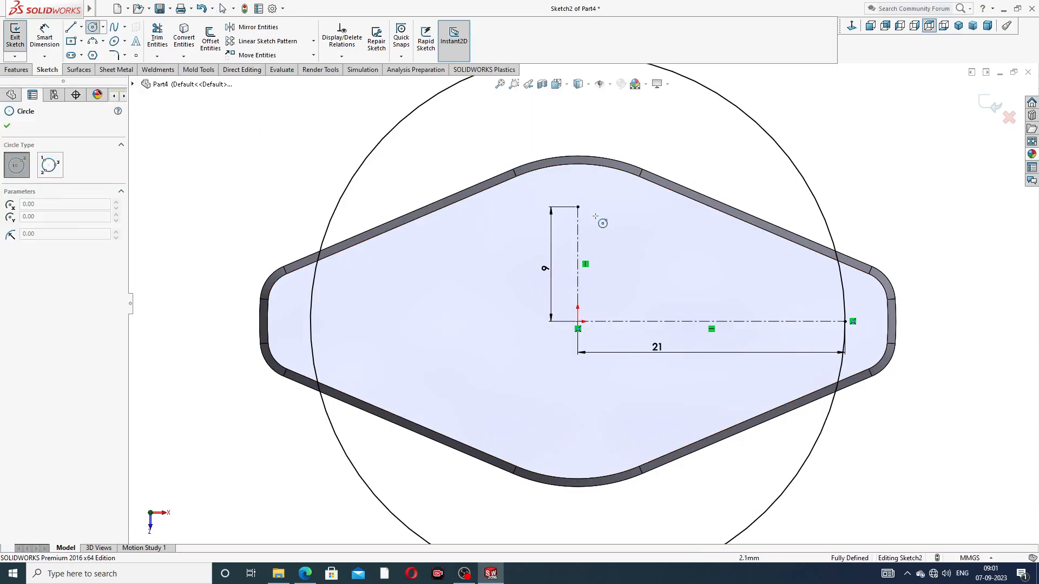
left_click(578, 322)
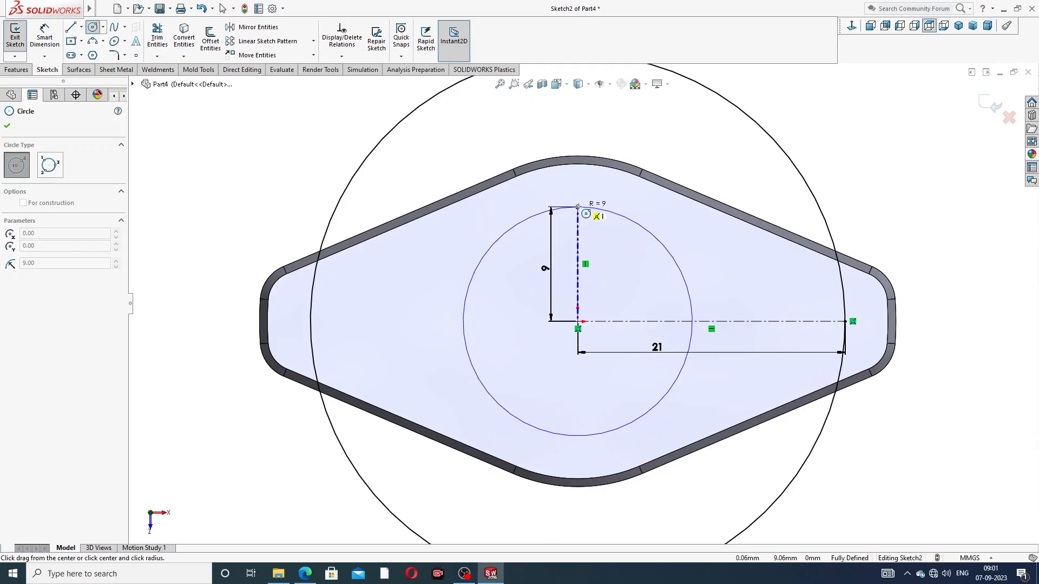
left_click(578, 207)
right_click(738, 103)
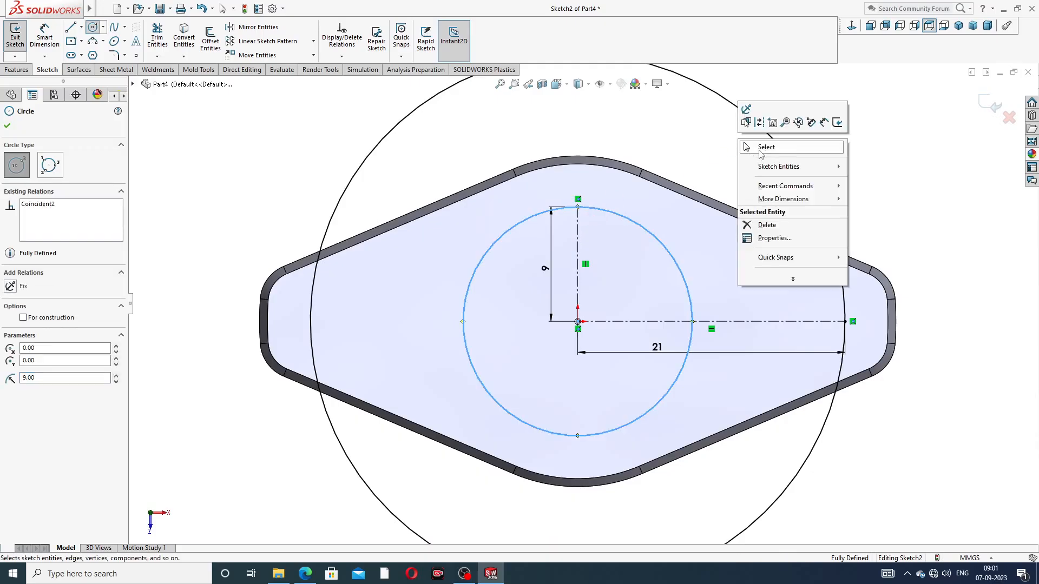
left_click(760, 153)
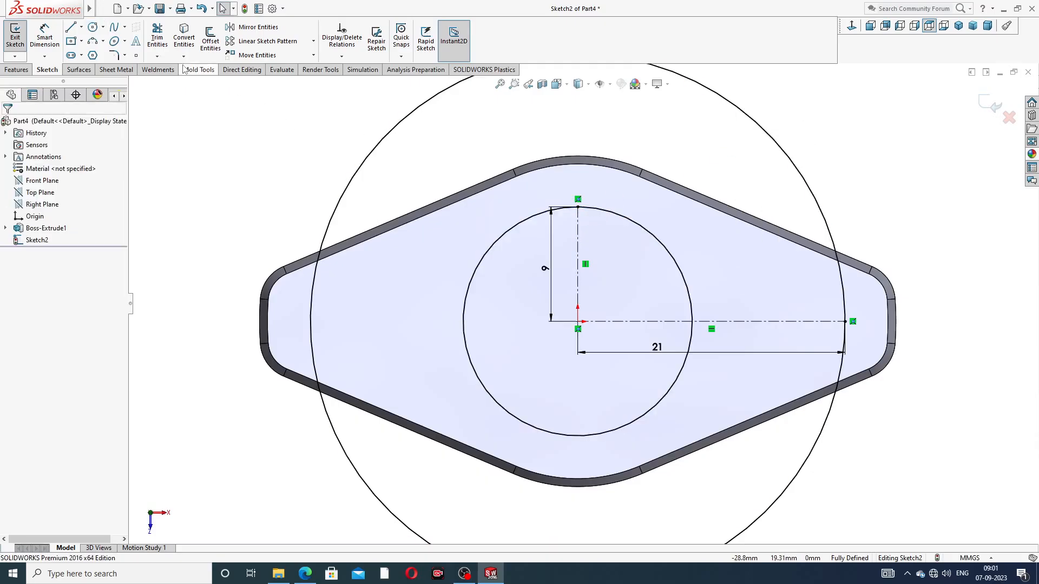
Sketch a slanted line about 19 mm long in the upper-right quadrant, tangent to the 9 mm circle and ending on the 21 mm circle
left_click(71, 28)
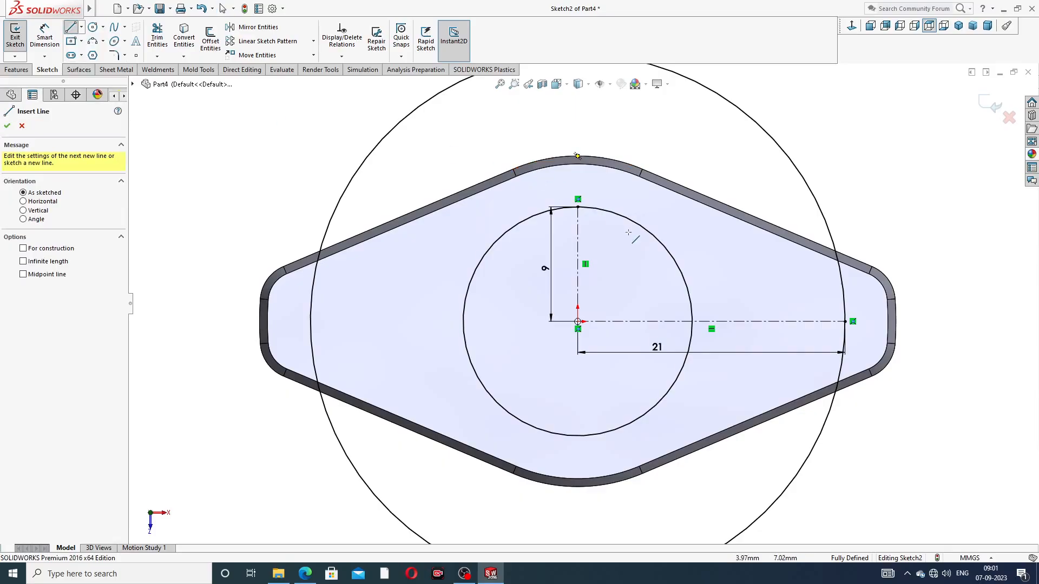
left_click(616, 214)
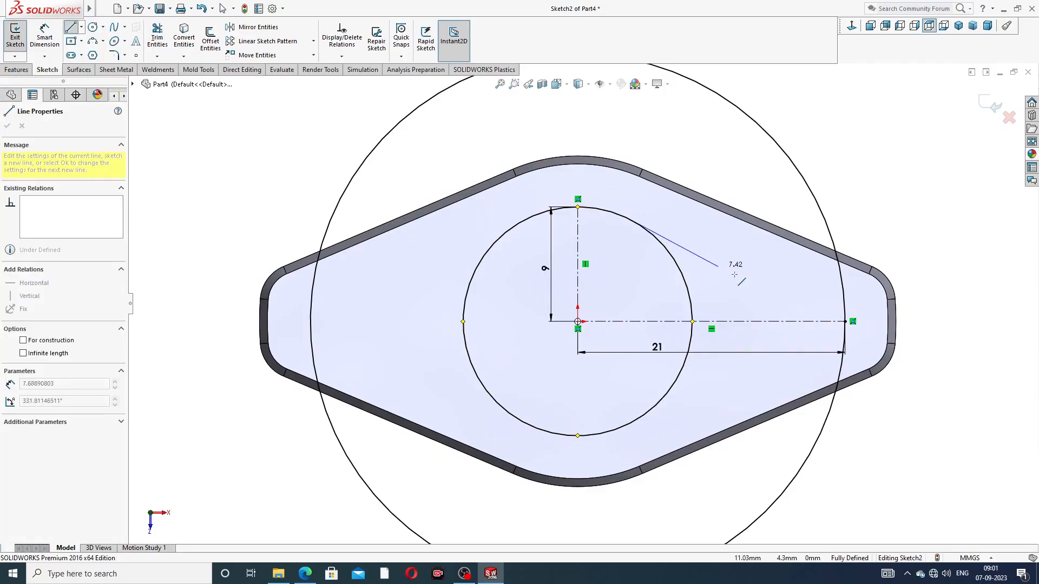
left_click(844, 296)
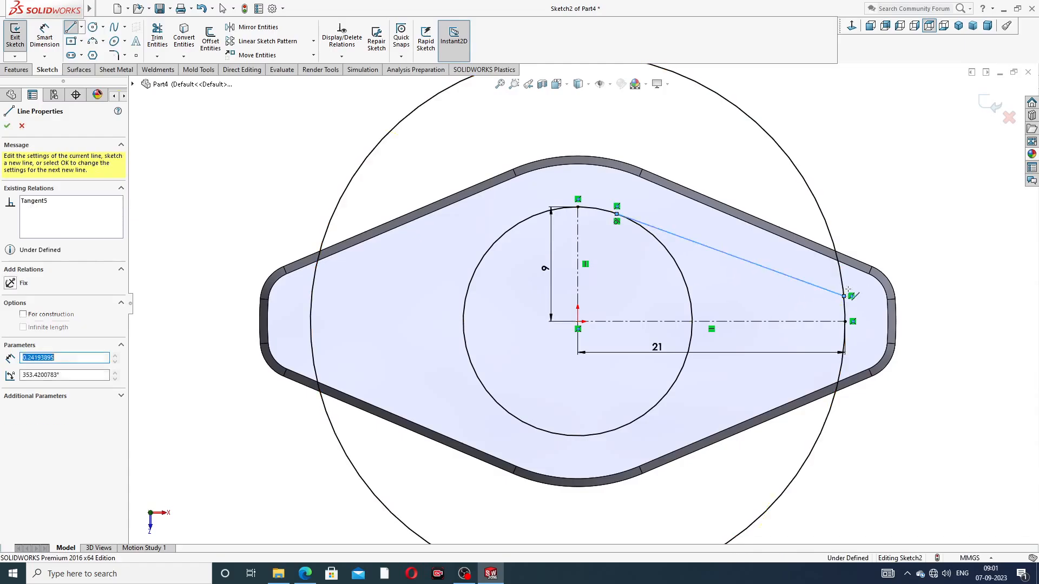
right_click(879, 223)
left_click(910, 233)
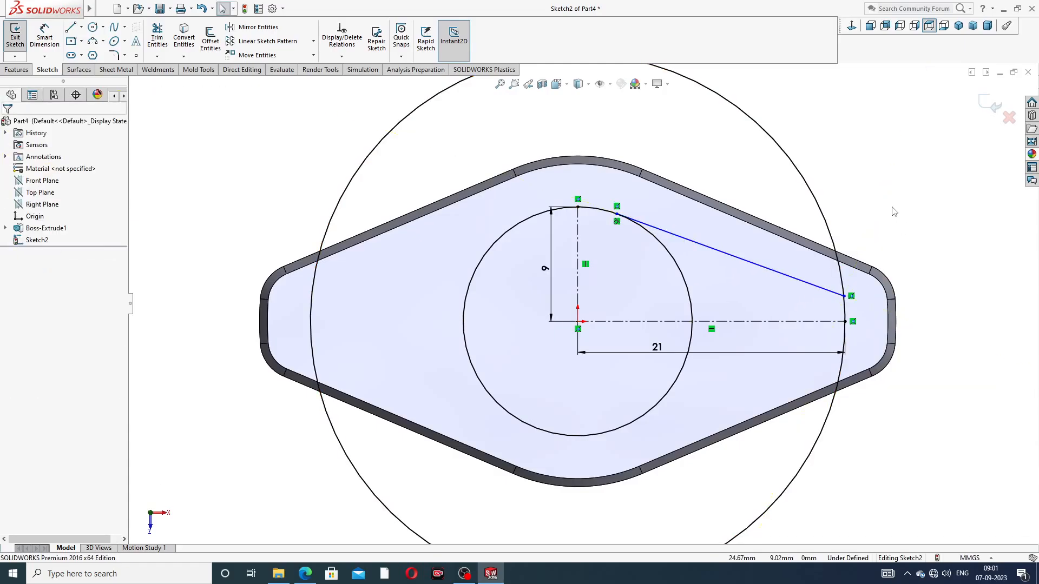
Make the slanted line parallel to the body's neighbouring upper-right straight edge
left_click(784, 242)
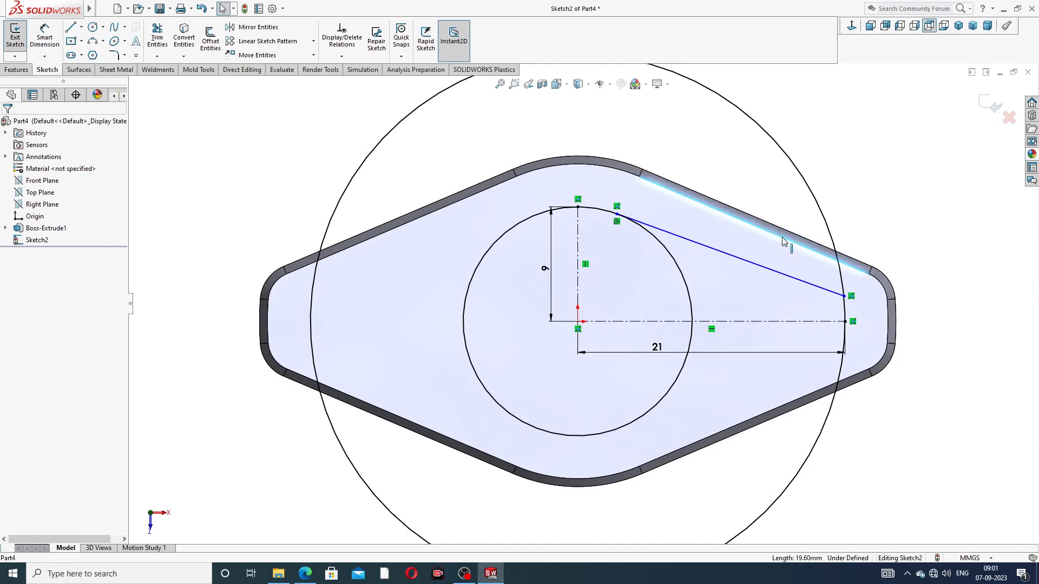
left_click(784, 274, "ctrl")
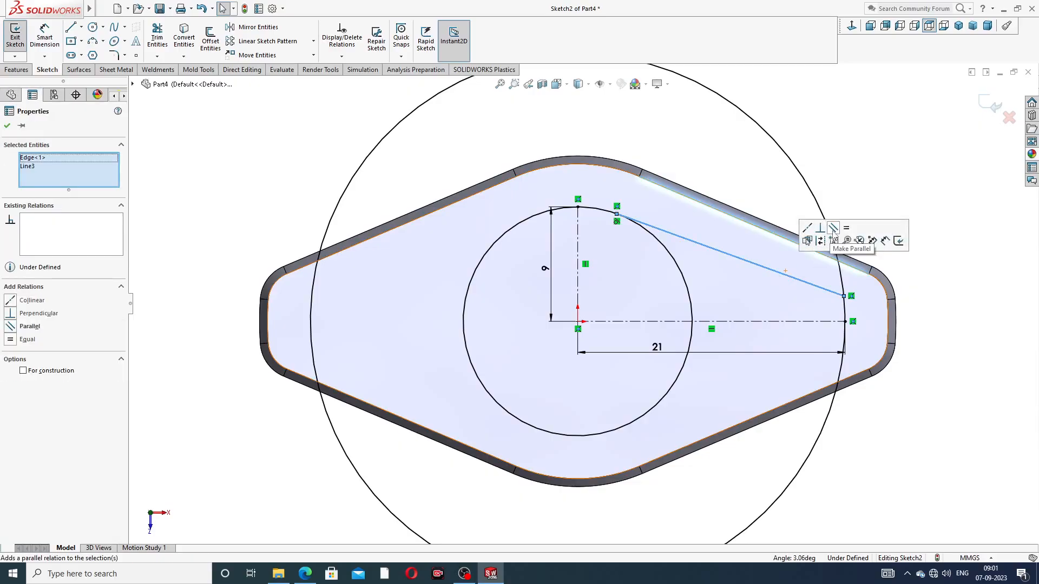
left_click(834, 227)
left_click(862, 170)
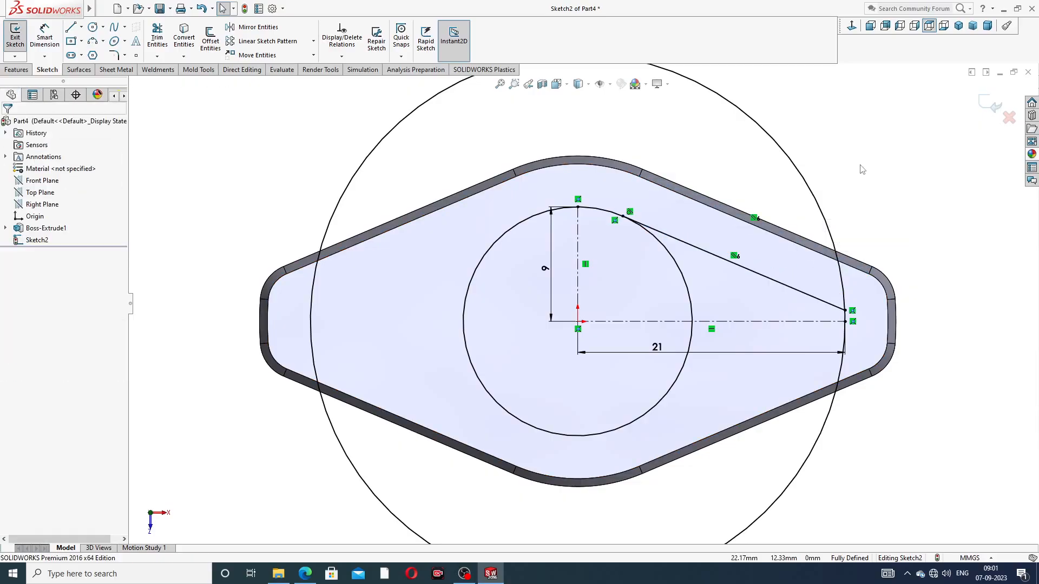
Mirror the slanted line about the horizontal centerline, keeping the original
left_click(254, 27)
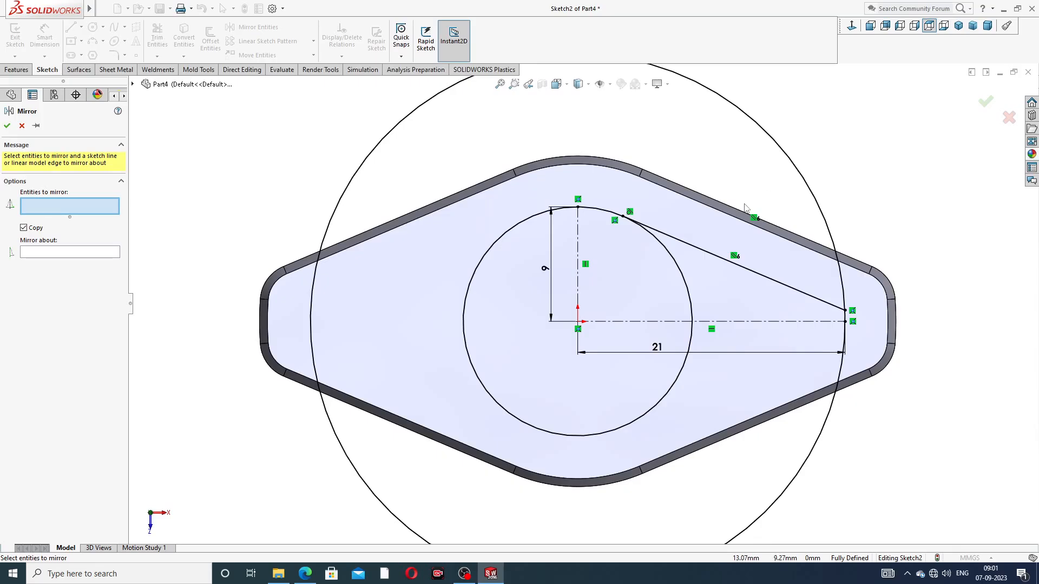
left_click(760, 277)
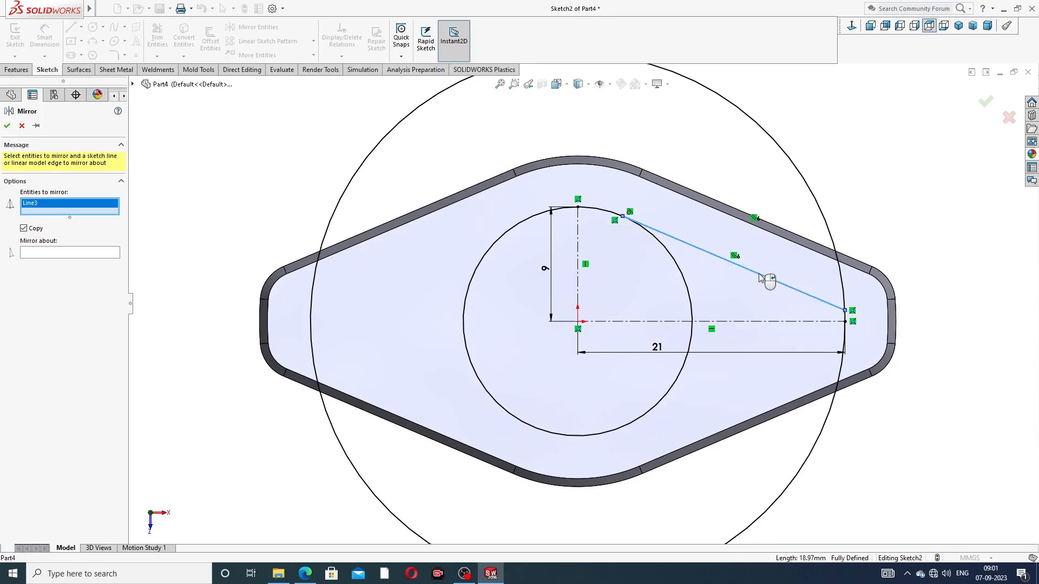
left_click(108, 253)
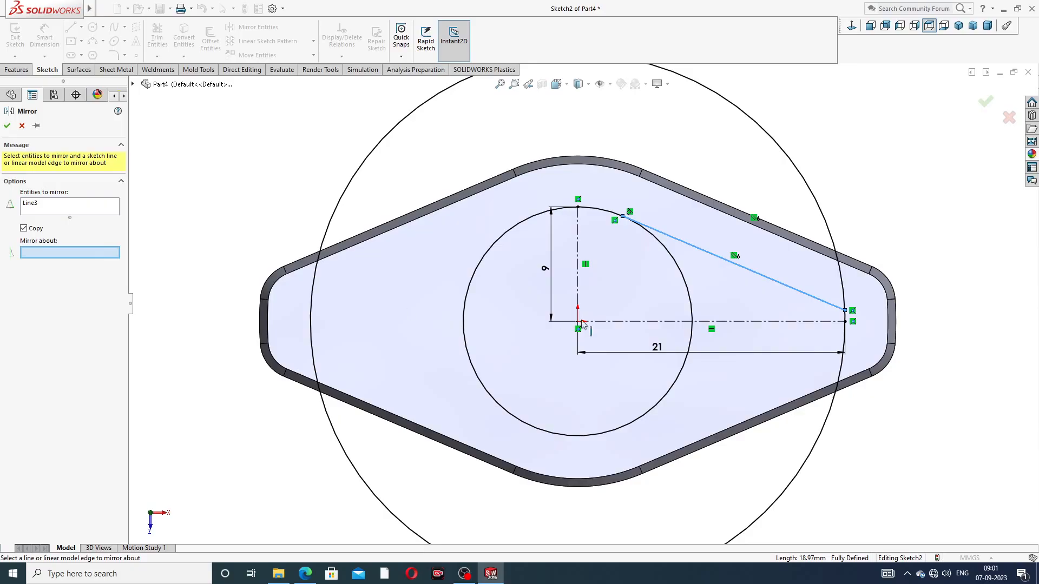
left_click(742, 322)
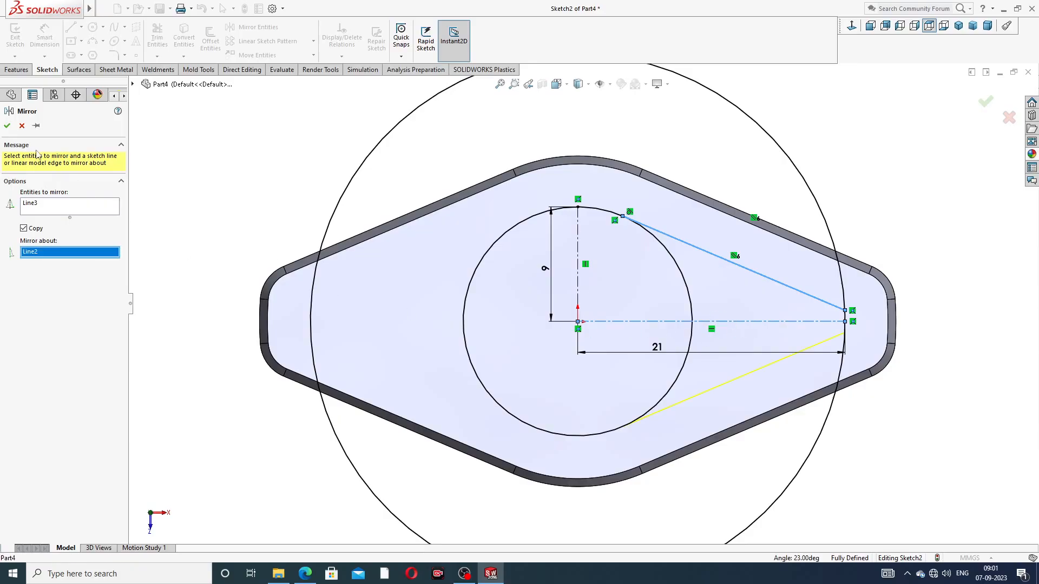
left_click(7, 126)
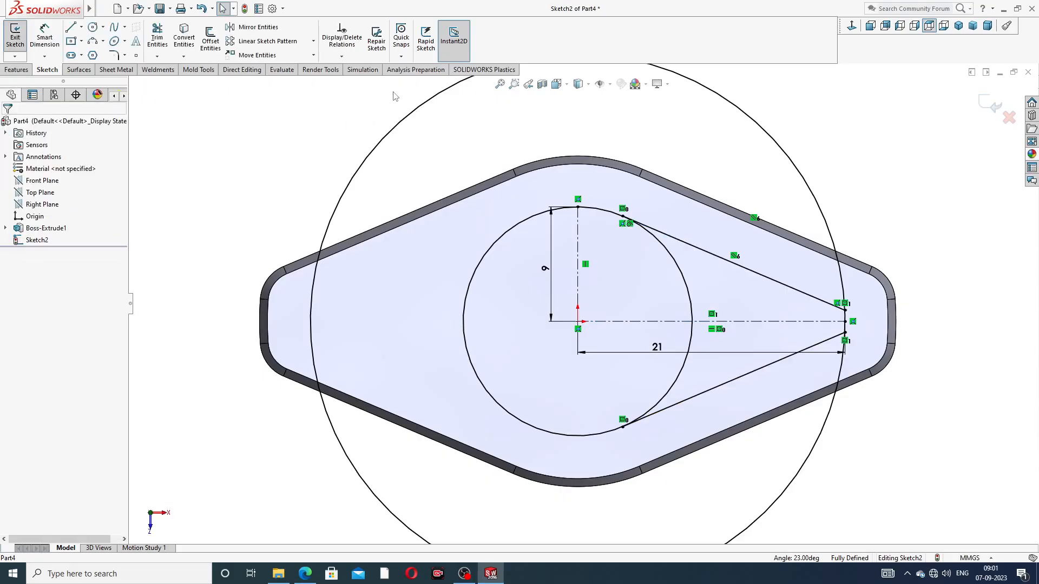
Mirror both slanted lines about the vertical centerline to complete the four sides of the diamond
key("f")
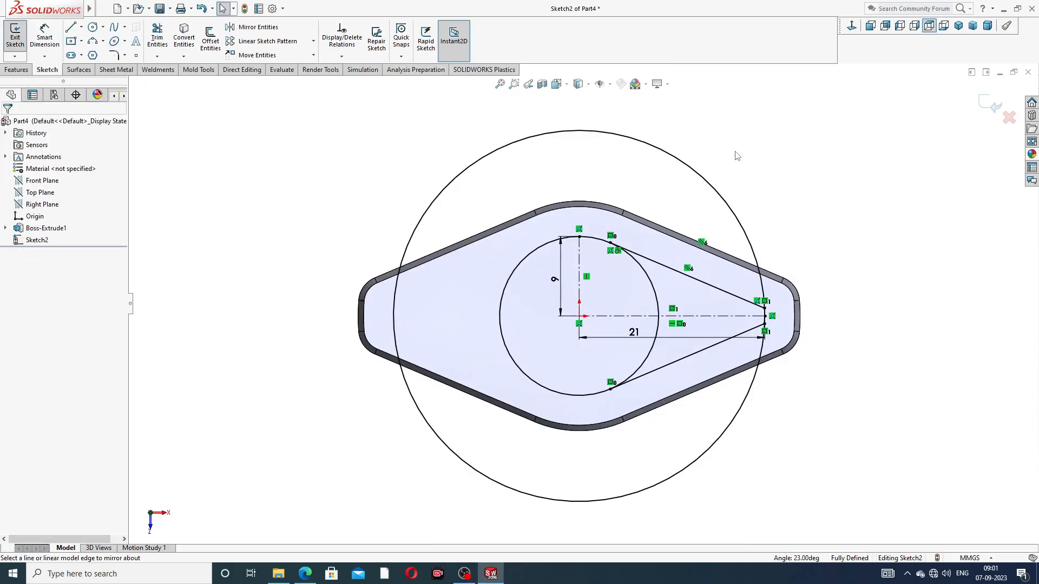
left_click(258, 27)
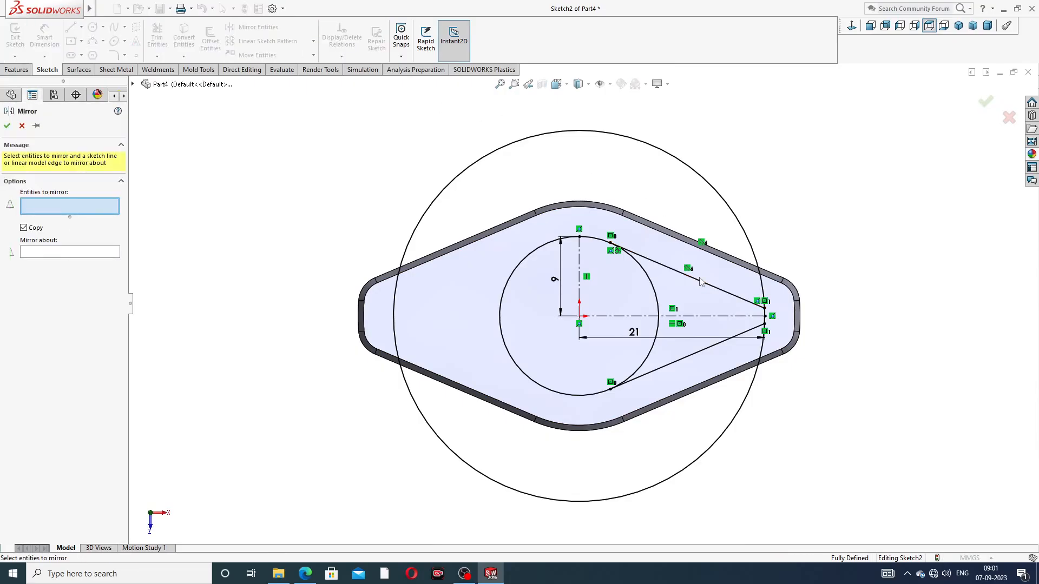
left_click(700, 282)
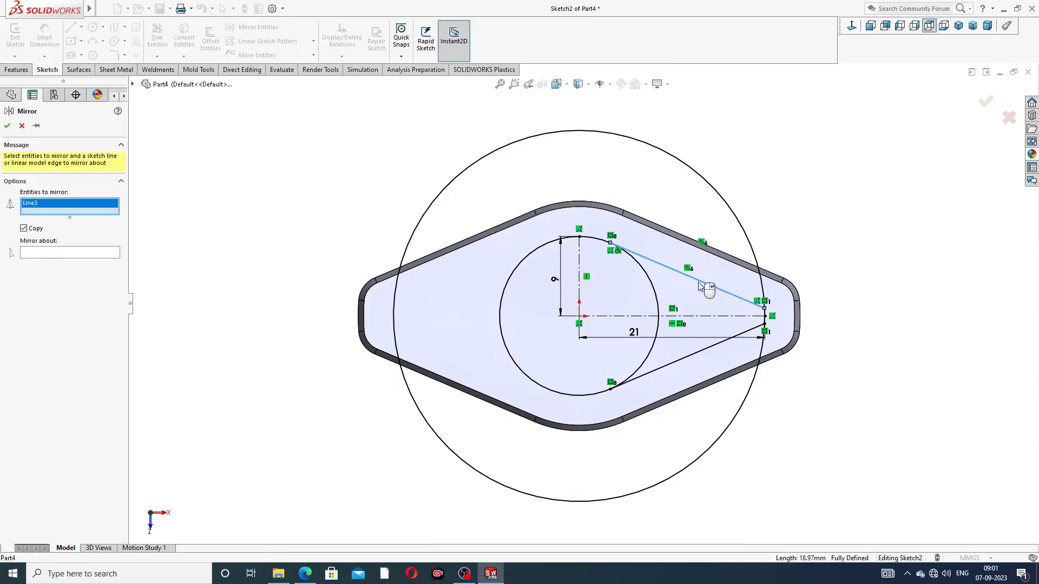
left_click(709, 347)
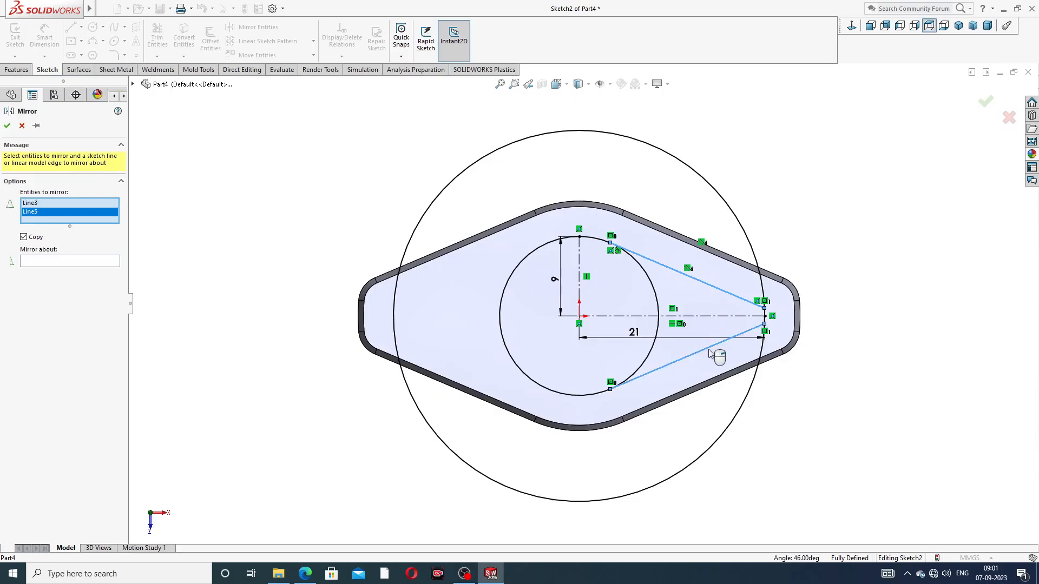
left_click(107, 263)
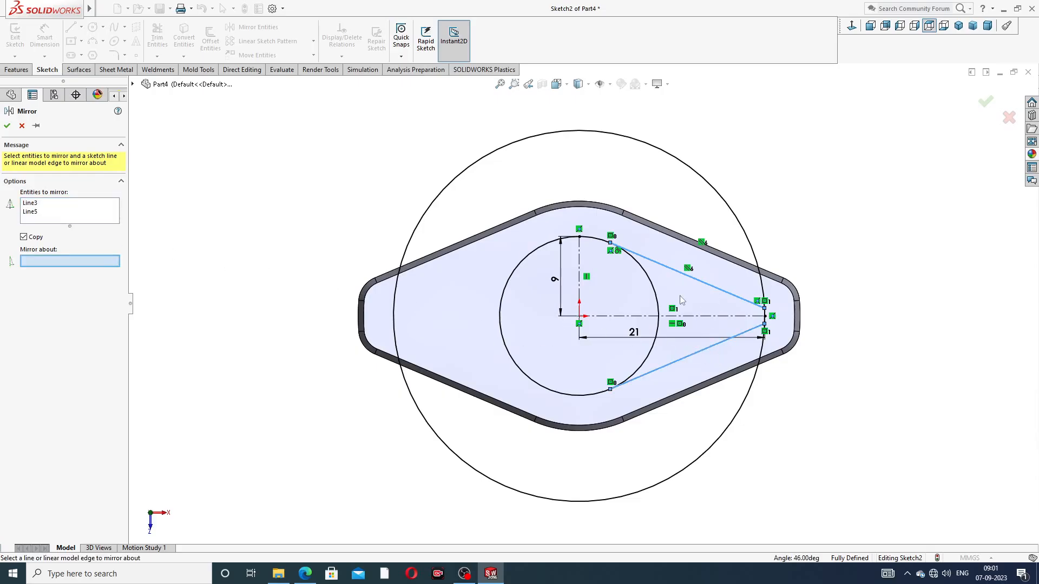
left_click(580, 277)
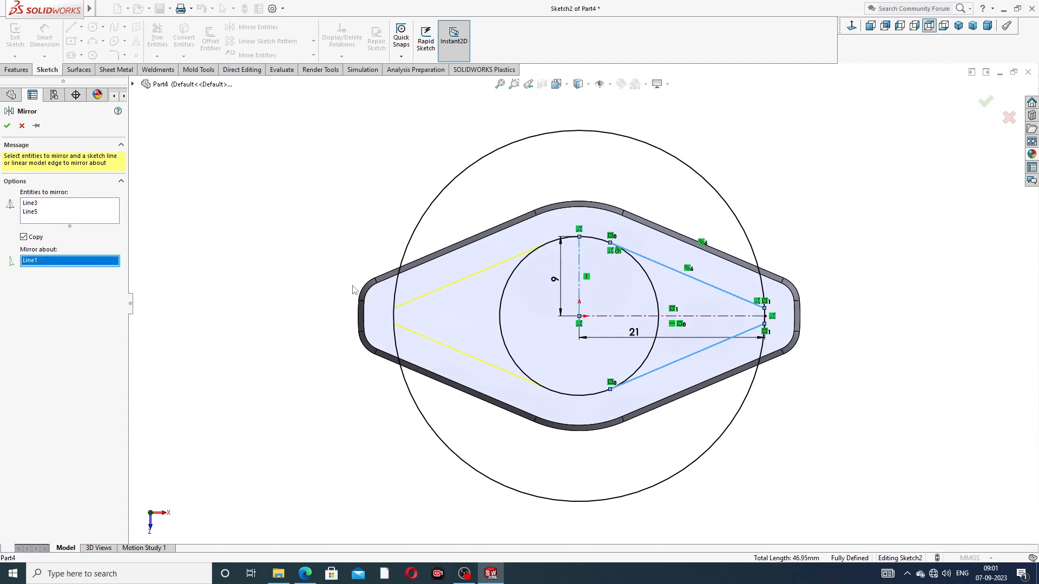
left_click(8, 126)
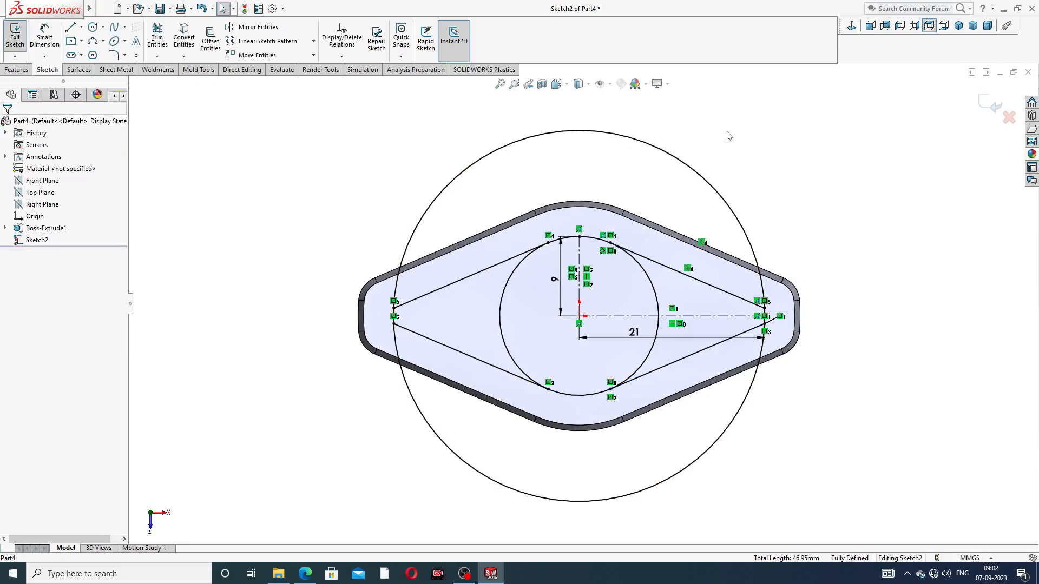
Trim both circles with Trim to closest, leaving only the short arcs that join the slanted lines into a closed diamond
left_click(157, 37)
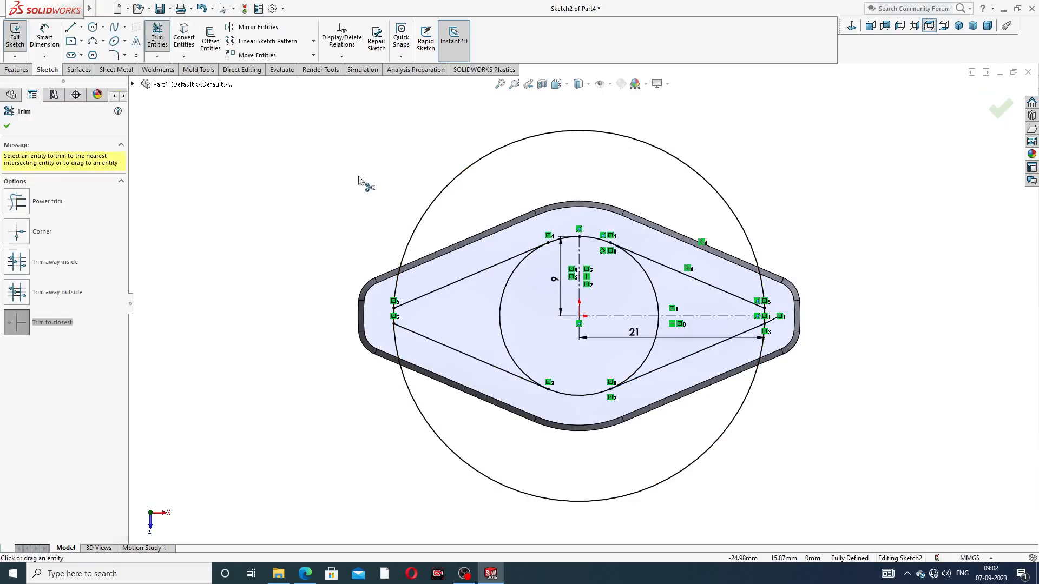
left_click(433, 205)
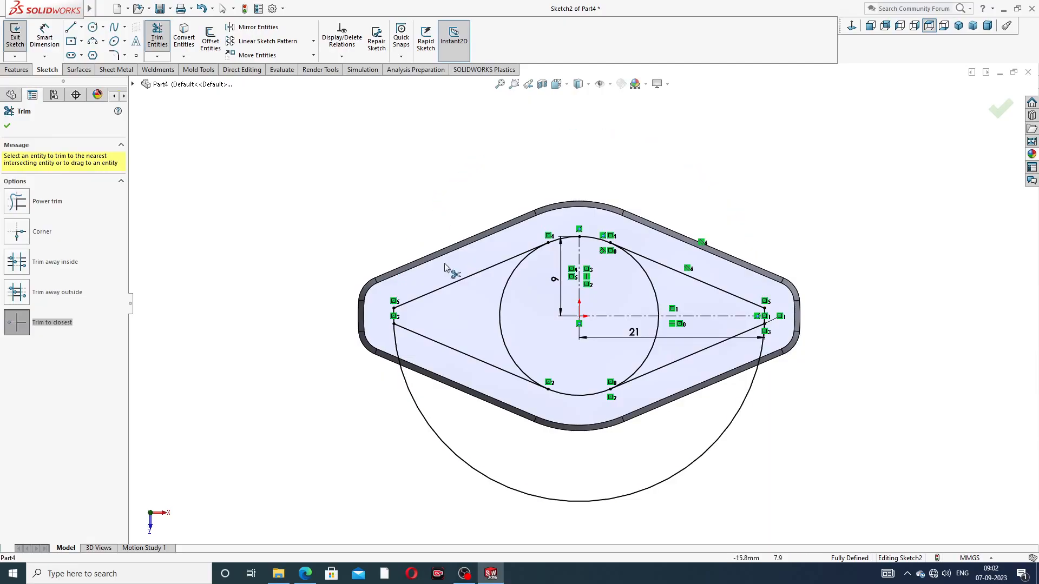
left_click(515, 494)
left_click(642, 364)
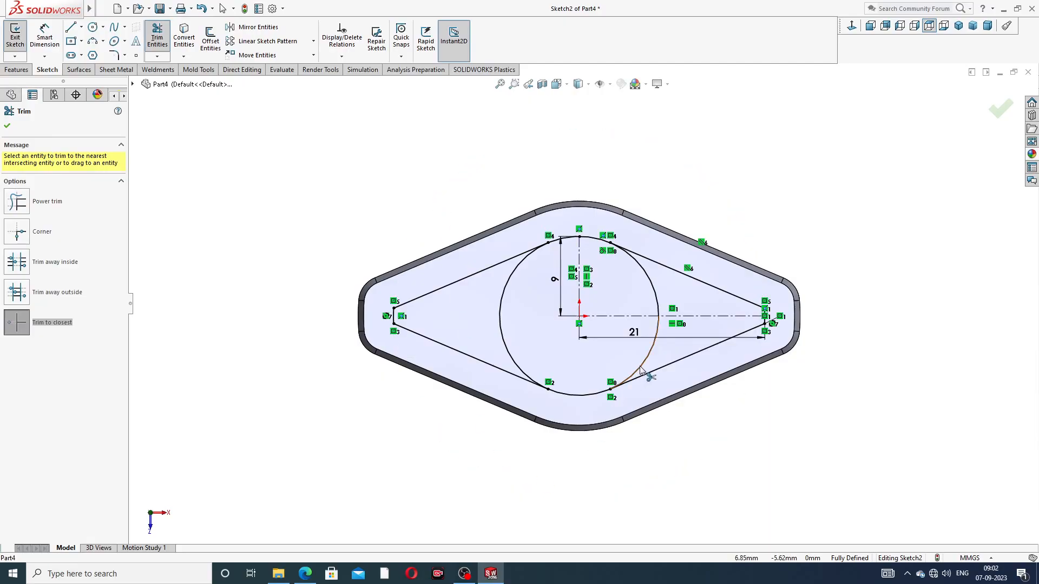
left_click(655, 296)
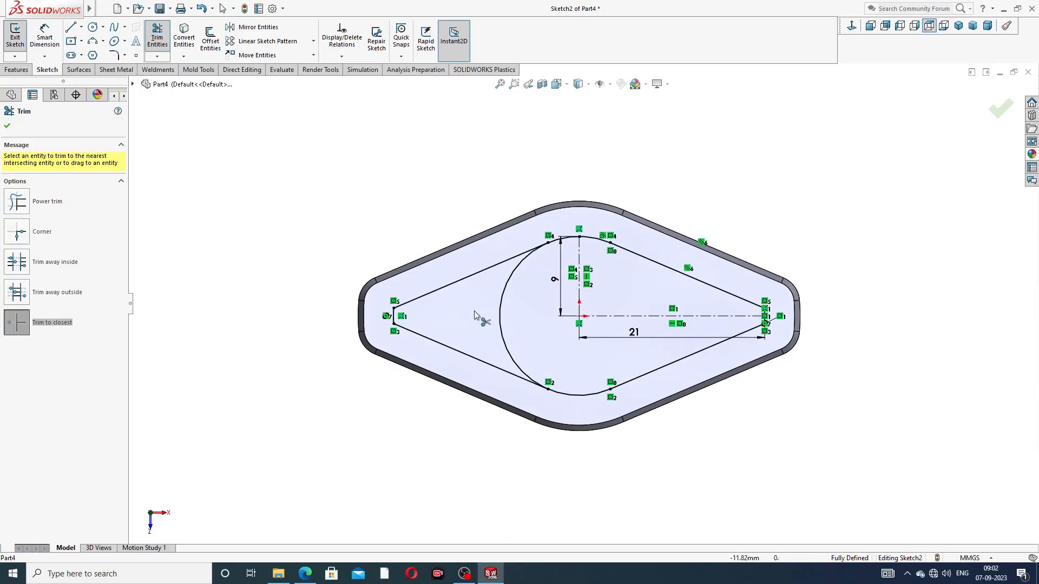
left_click(501, 303)
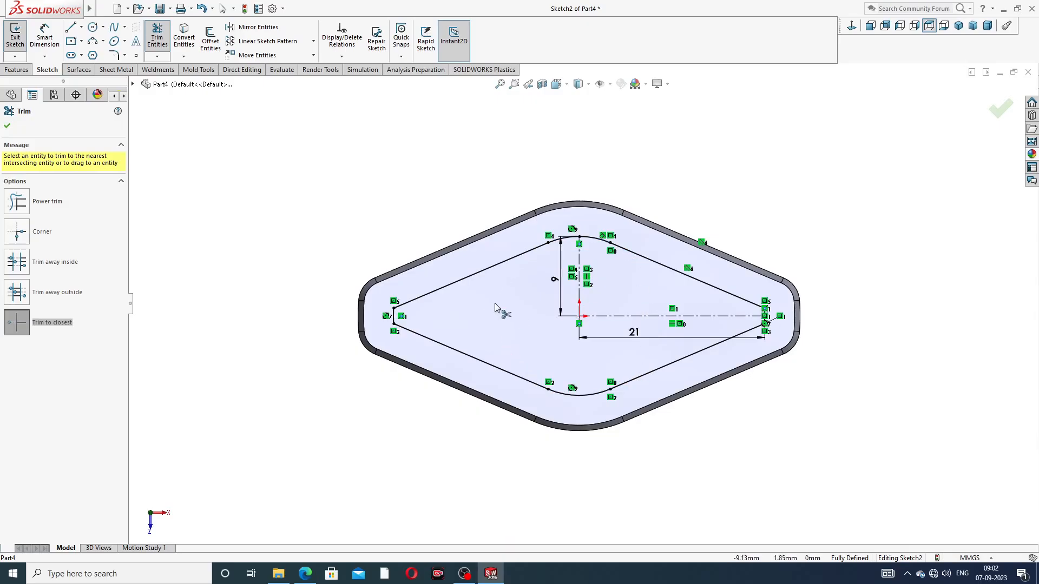
left_click(8, 126)
Check the corner radius in the reference drawing and fillet the four corners at the diamond's two narrow ends with 1.20 mm
left_click(304, 573)
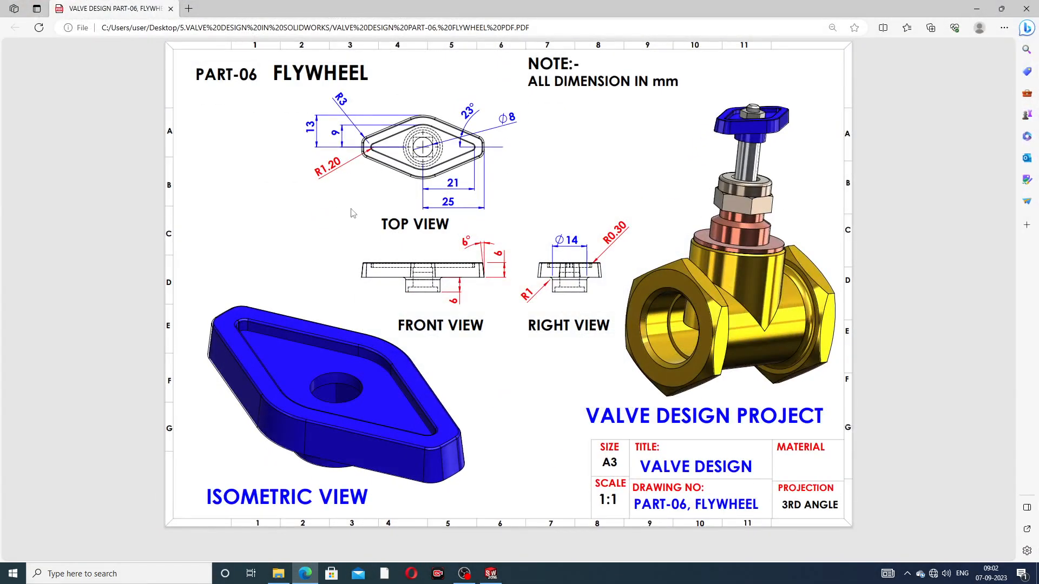
left_click(305, 574)
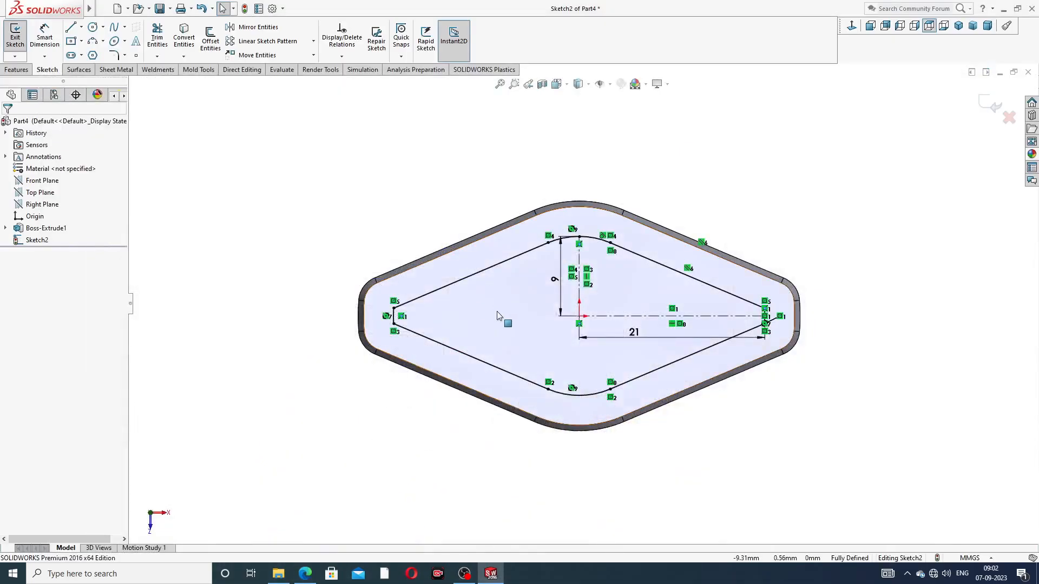
scroll(497, 316, "down", 1)
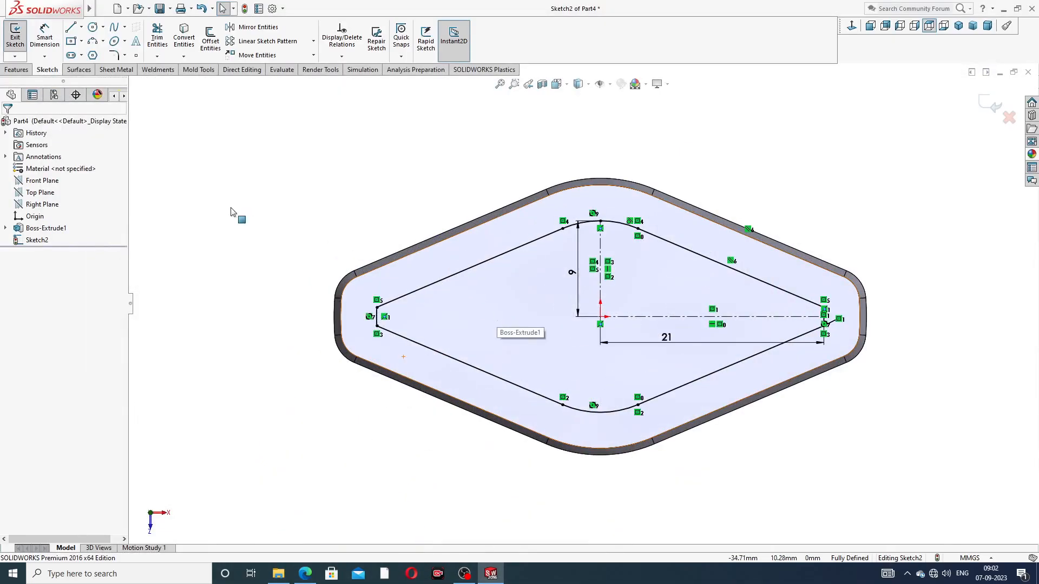
left_click(125, 56)
left_click(142, 67)
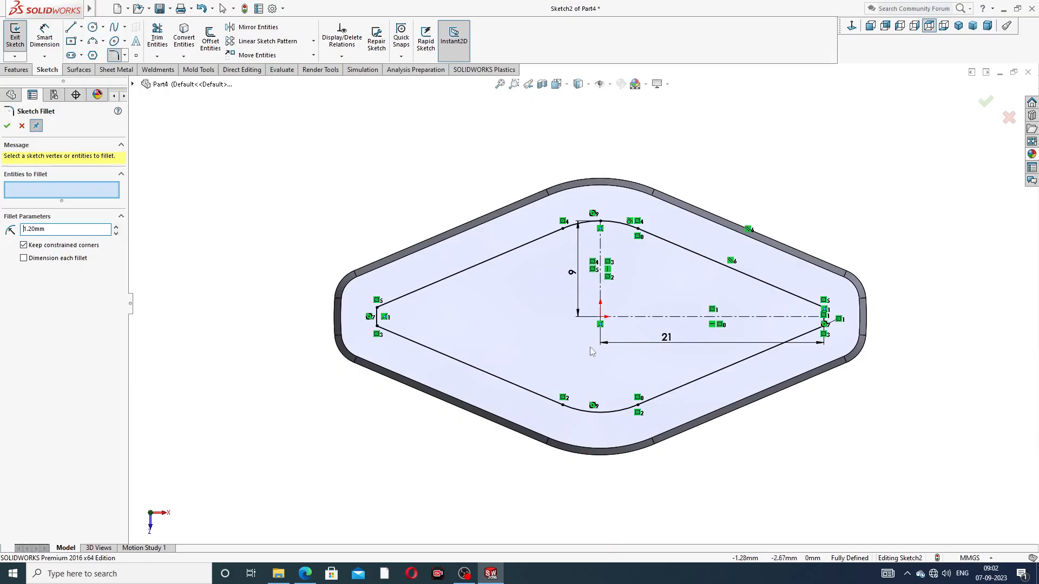
scroll(471, 349, "down", 1)
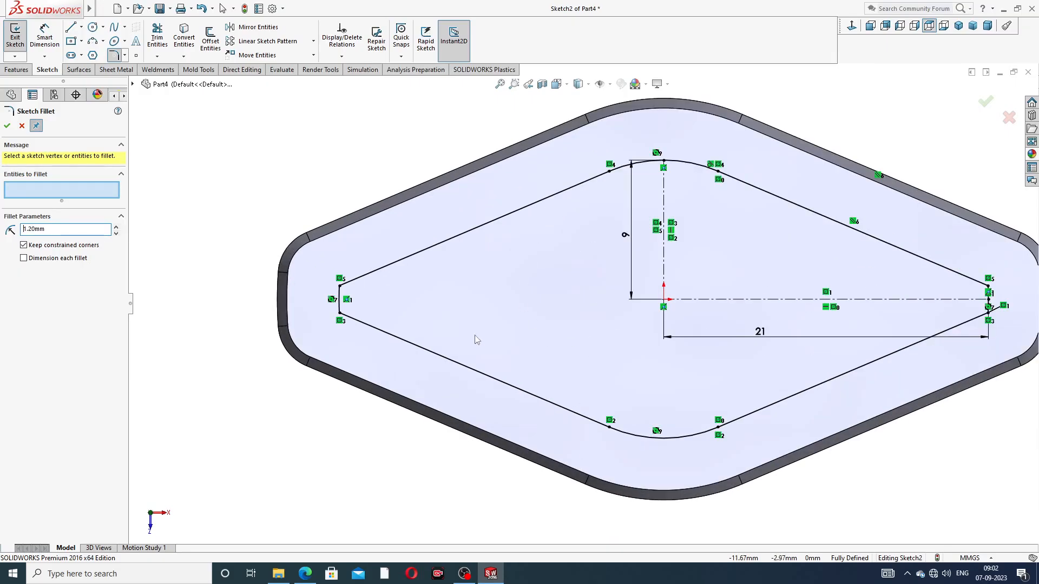
left_click(339, 288)
left_click(342, 311)
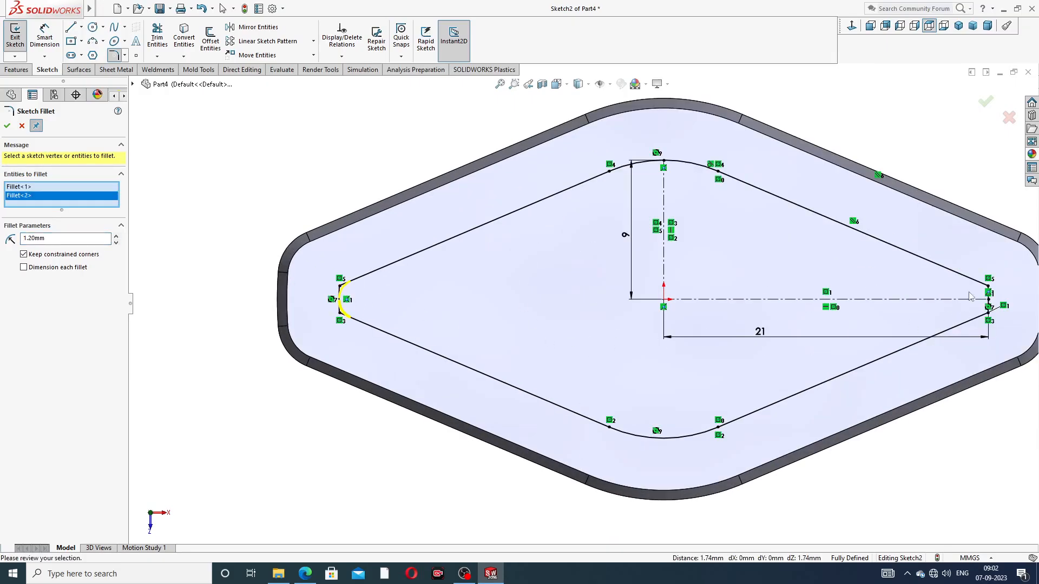
left_click(988, 287)
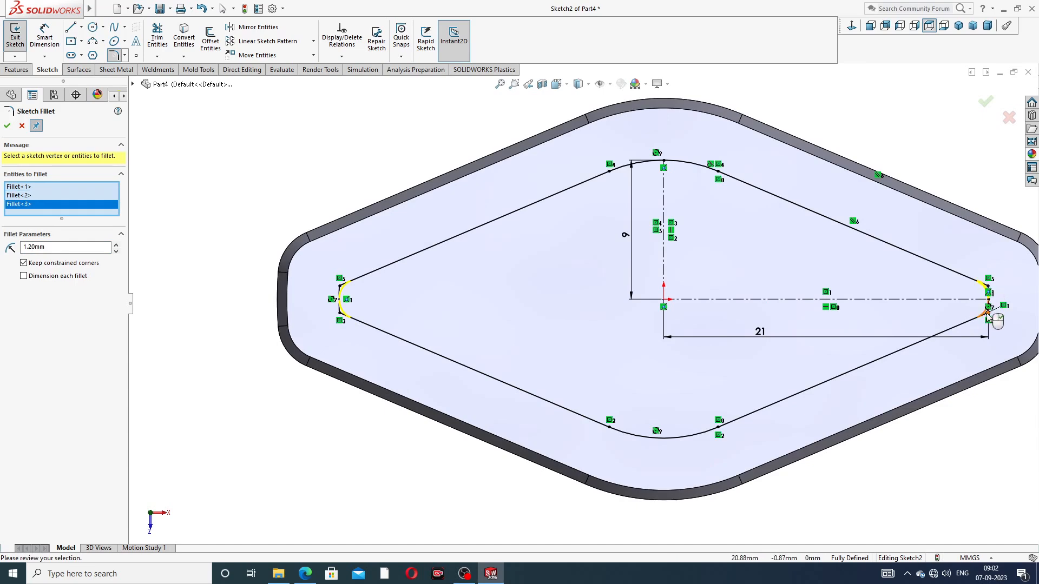
left_click(987, 314)
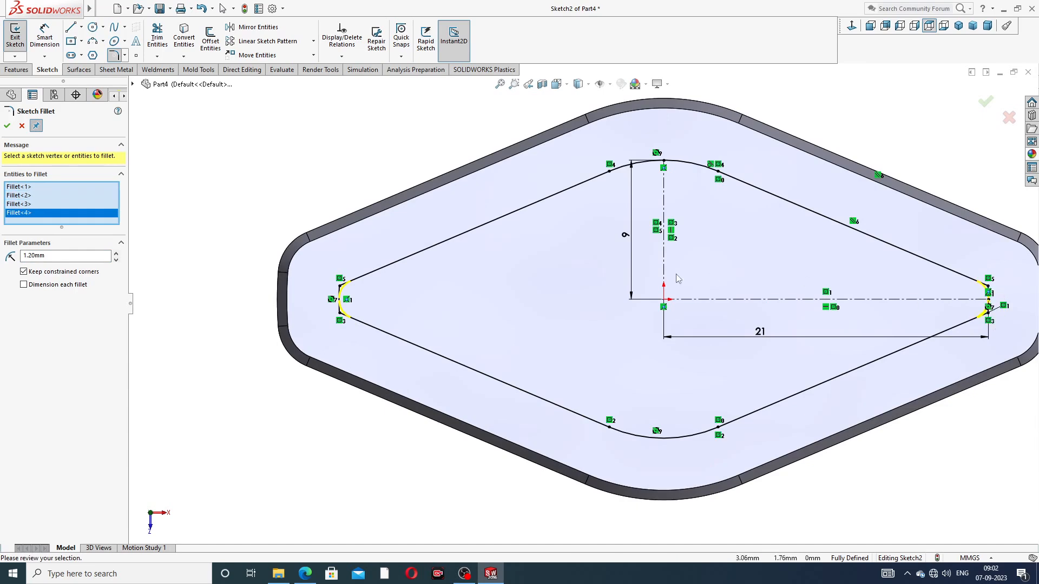
left_click(7, 128)
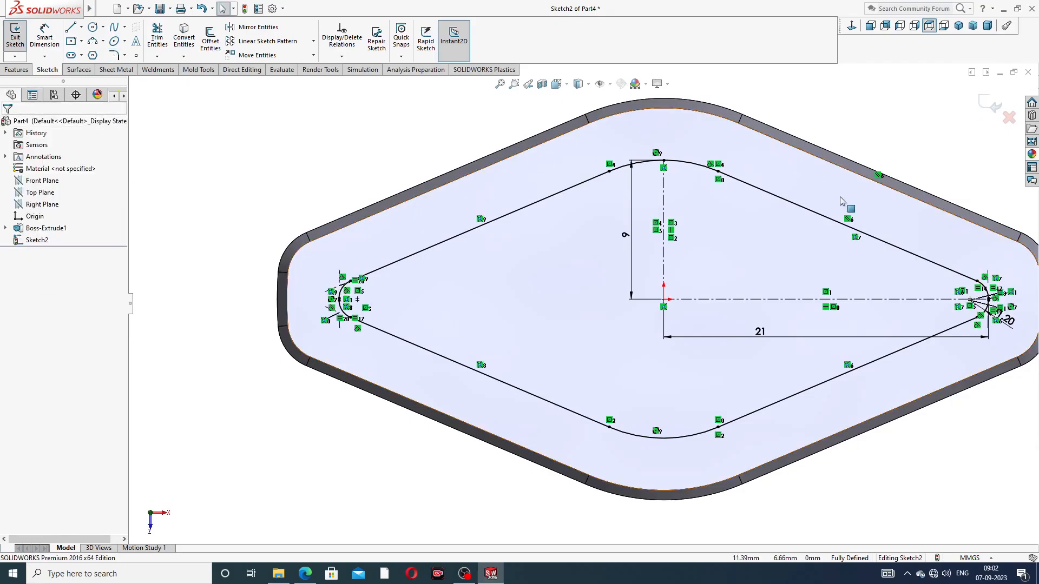
Cut the filleted diamond profile 4 mm deep, blind, into the body's upper face with Extruded Cut
scroll(745, 202, "up", 2)
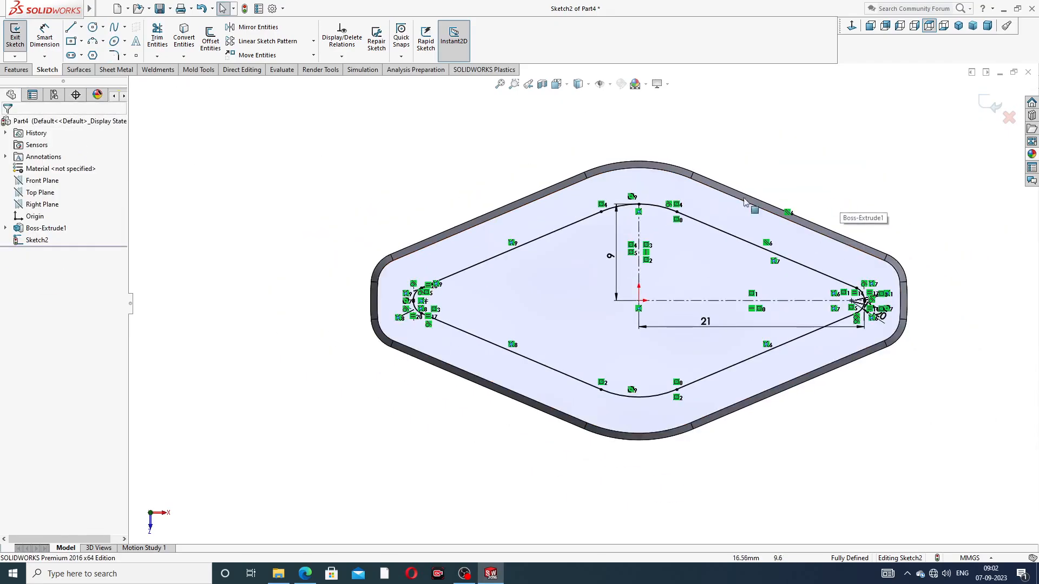
left_click(24, 70)
left_click(160, 39)
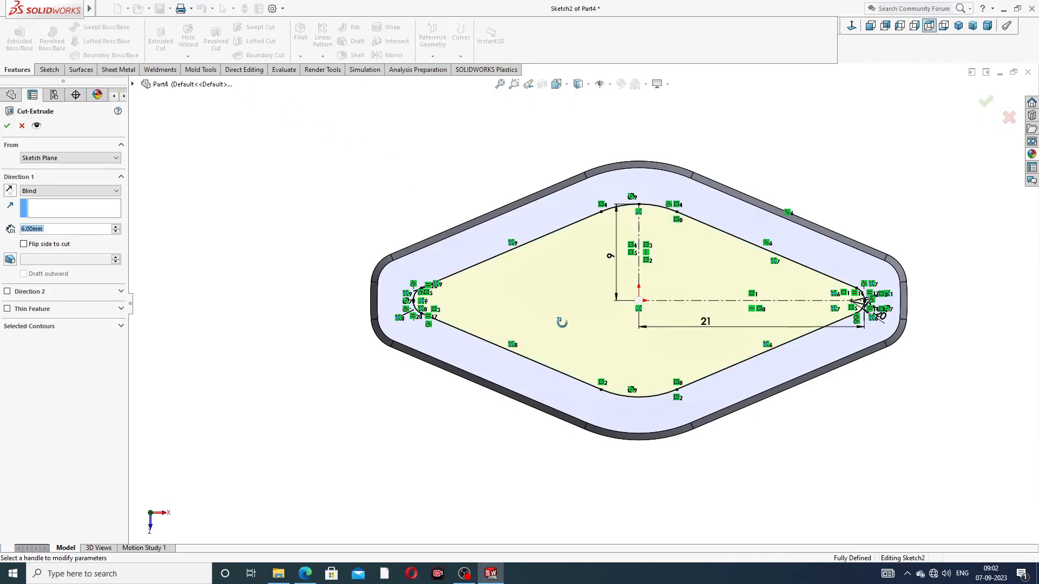
mouse_move(661, 227)
middle_mouse_down()
mouse_move(616, 170)
mouse_move(622, 313)
middle_mouse_up()
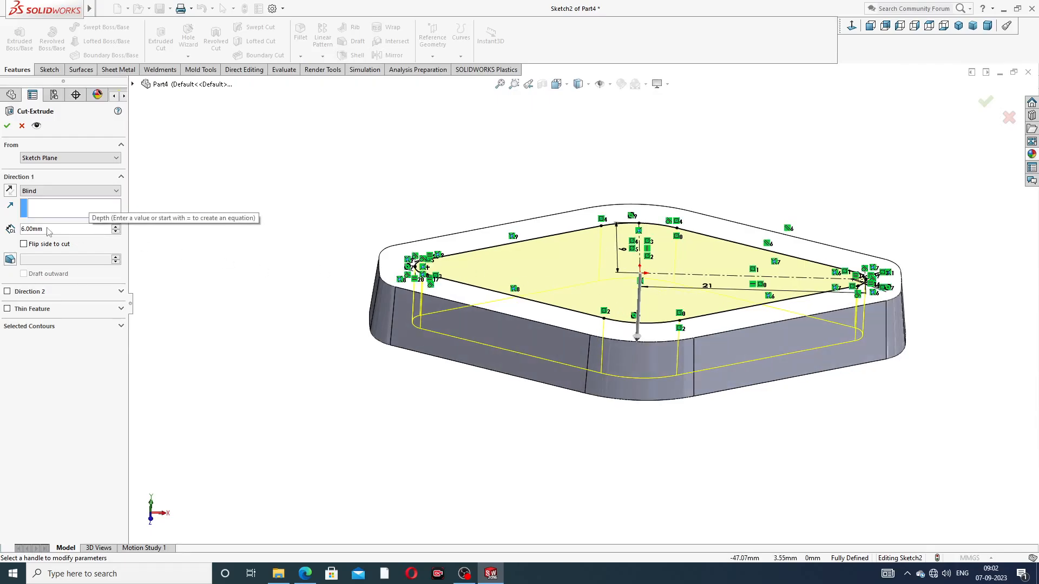
double_click(68, 232)
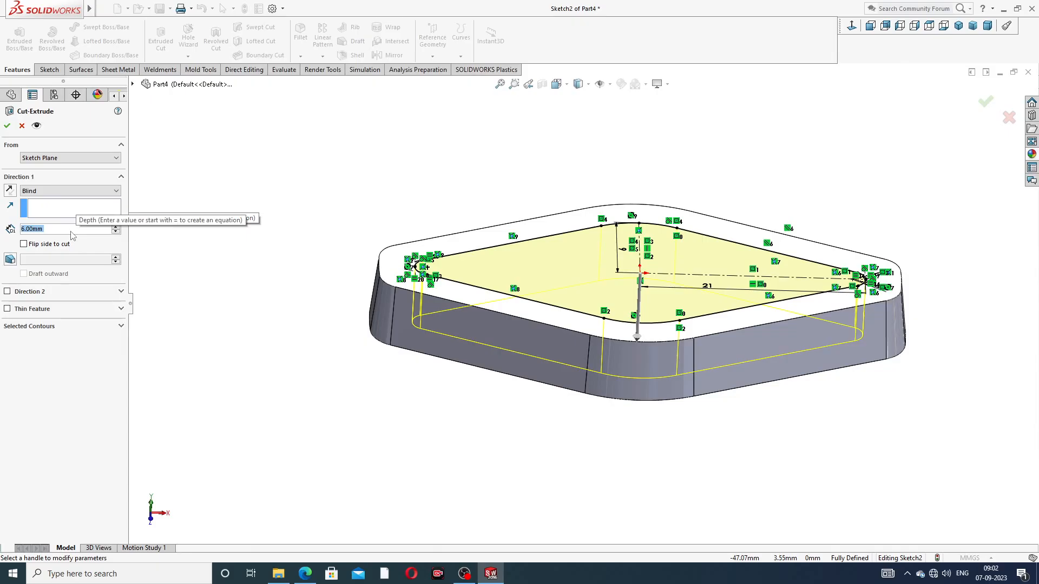
type("4")
key("Return")
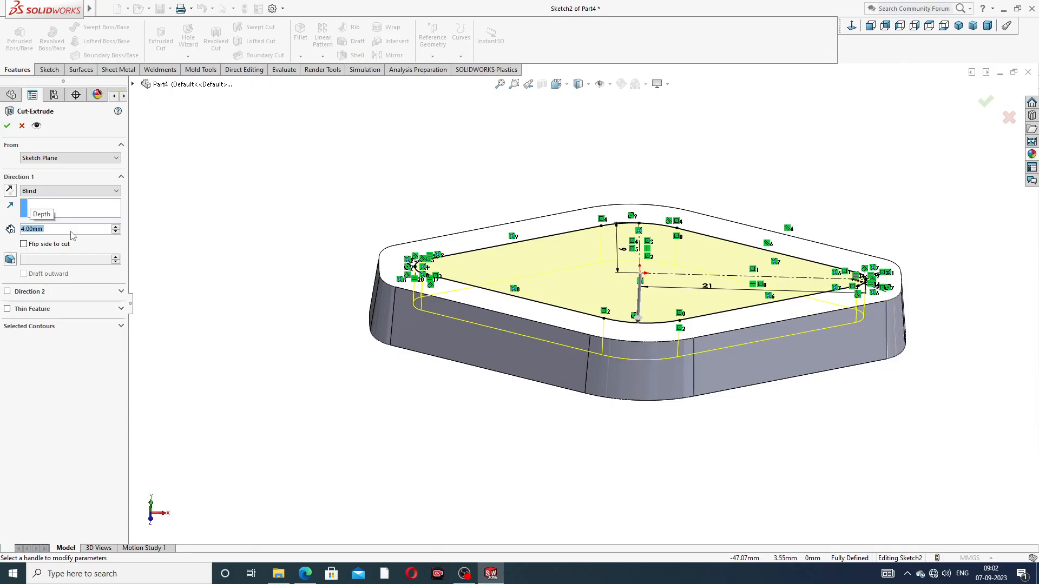
mouse_move(661, 353)
middle_mouse_down()
mouse_move(681, 238)
mouse_move(671, 336)
mouse_move(687, 303)
mouse_move(652, 284)
mouse_move(646, 317)
middle_mouse_up()
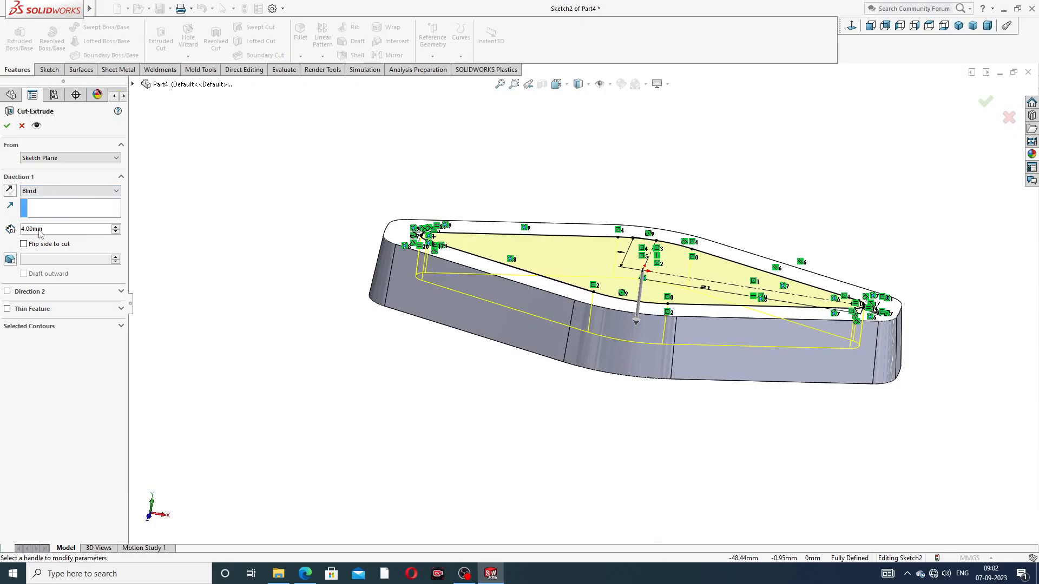
left_click(7, 127)
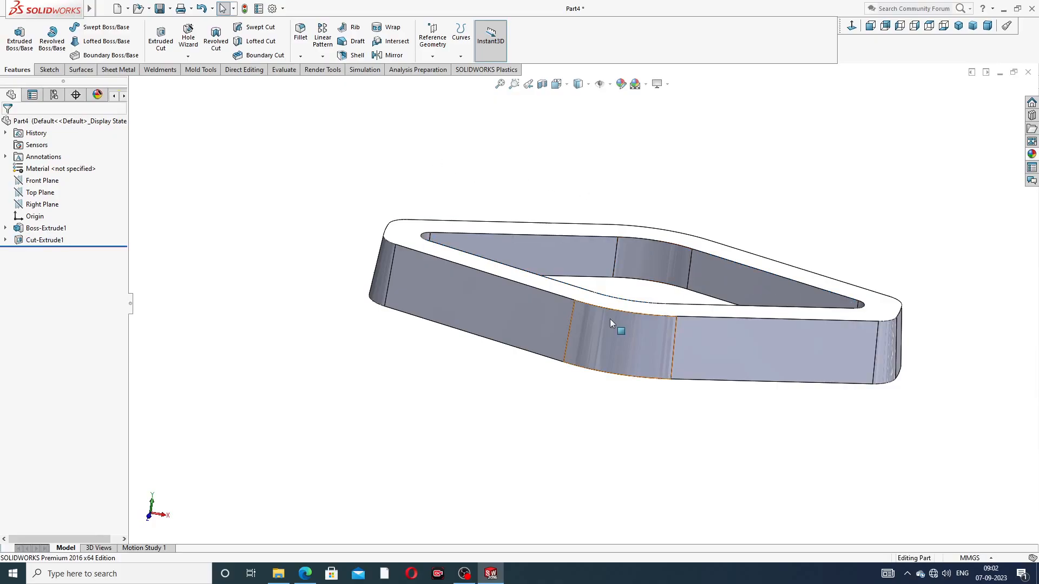
Check the rim's edge radius in the reference drawing and fillet the inner and outer edges of the upper rim face with 0.3 mm
middle_click_drag(606, 320, 577, 359)
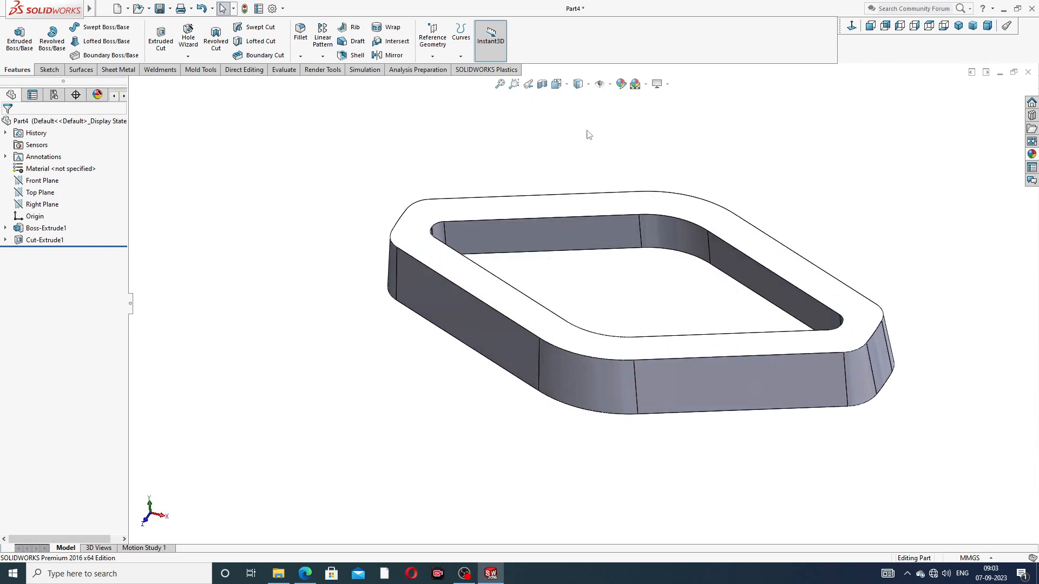
left_click(301, 57)
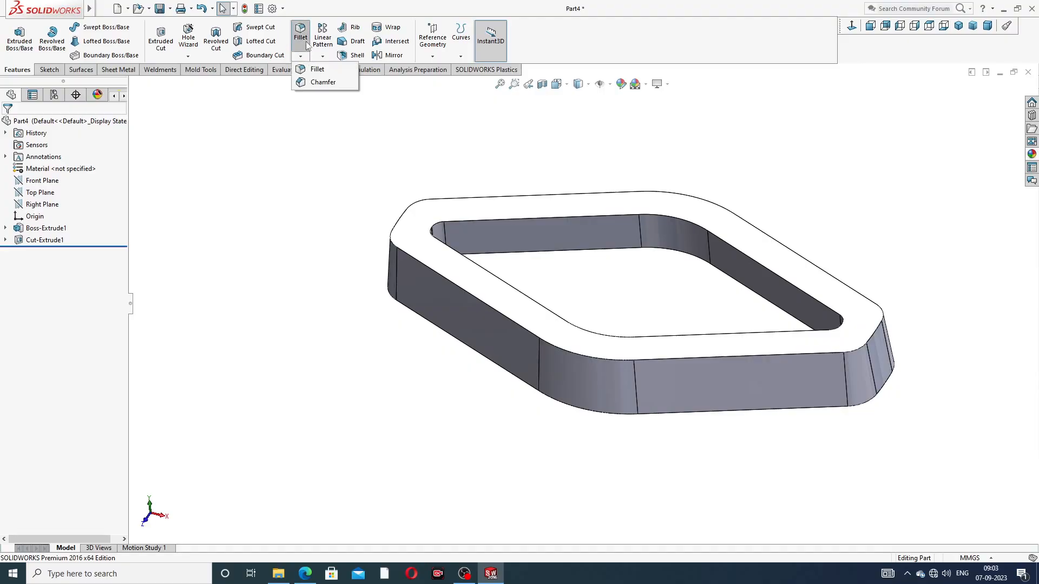
left_click(317, 68)
left_click(313, 581)
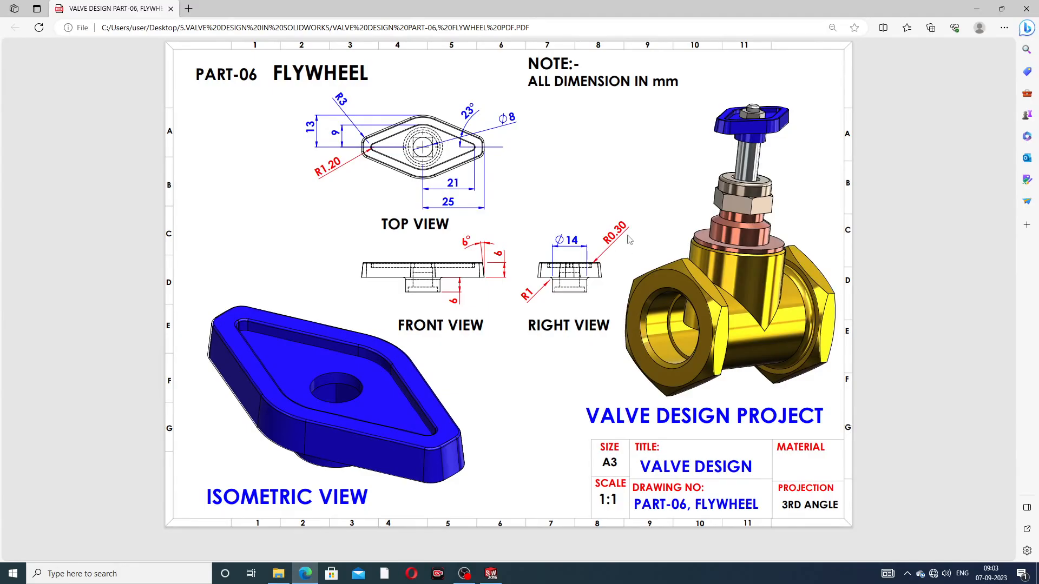
left_click(307, 575)
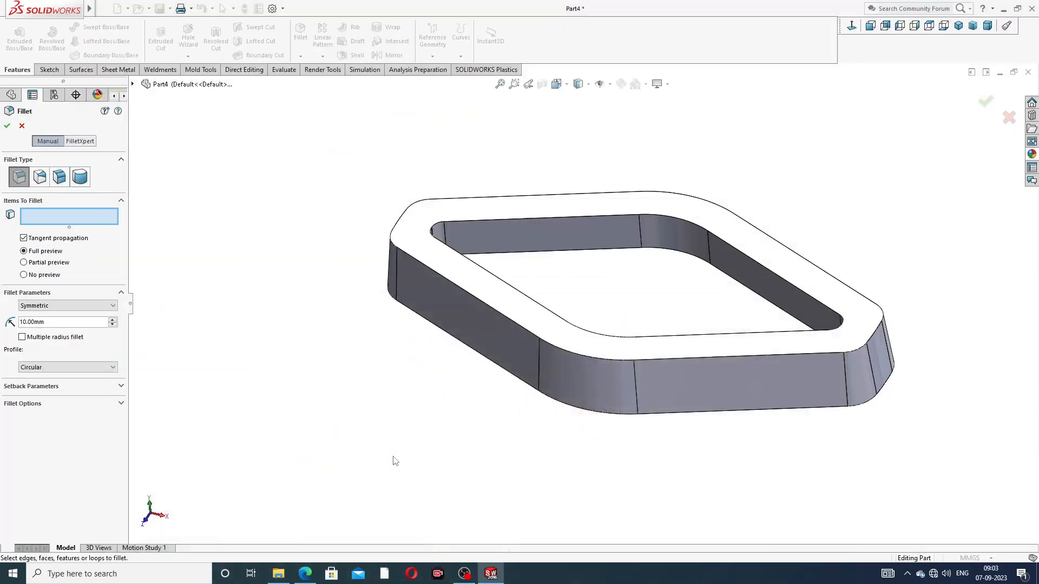
left_click_drag(68, 323, 5, 321)
type("0.3")
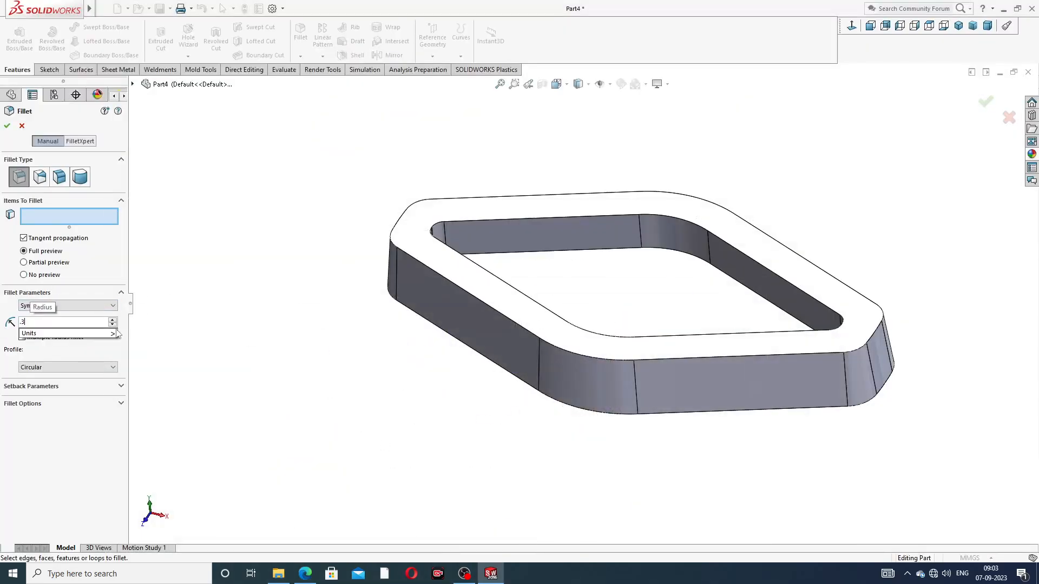
key("Return")
left_click(686, 212)
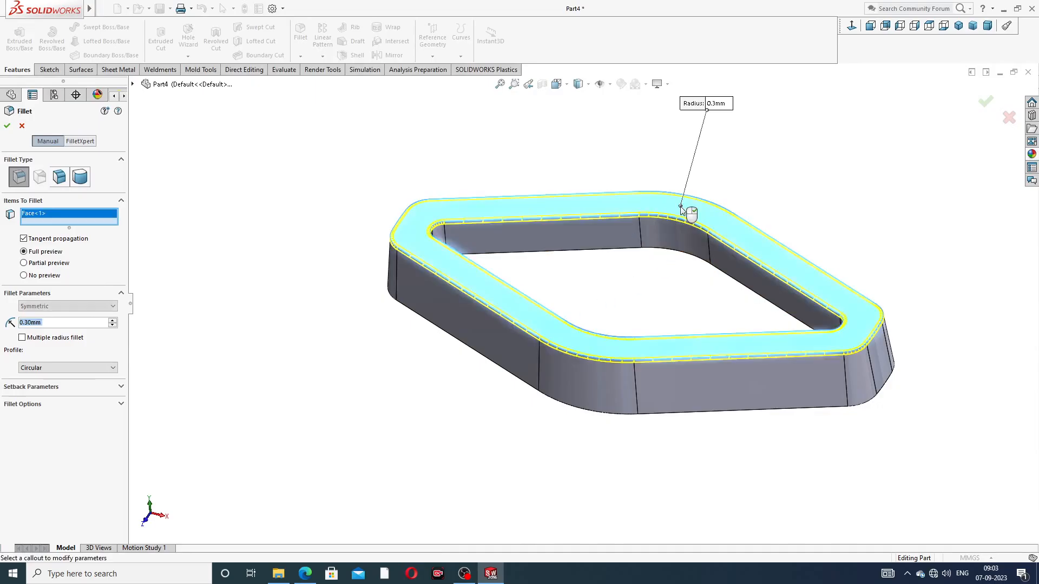
left_click(7, 126)
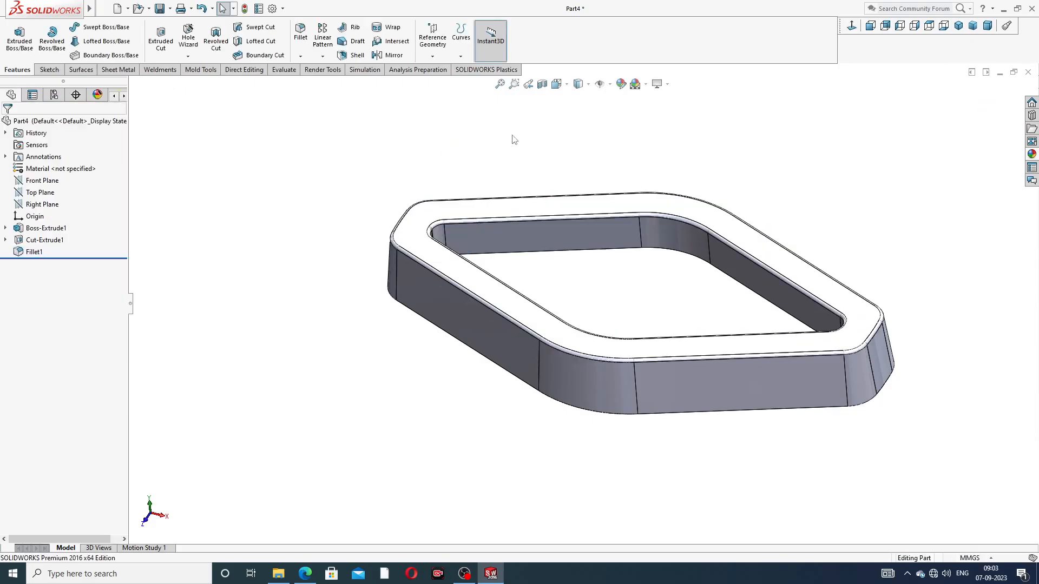
Start a sketch on the body's flat underside and draw a circle about 14.2 mm in diameter centered on the origin
middle_click_drag(617, 278, 704, 157)
left_click(648, 262)
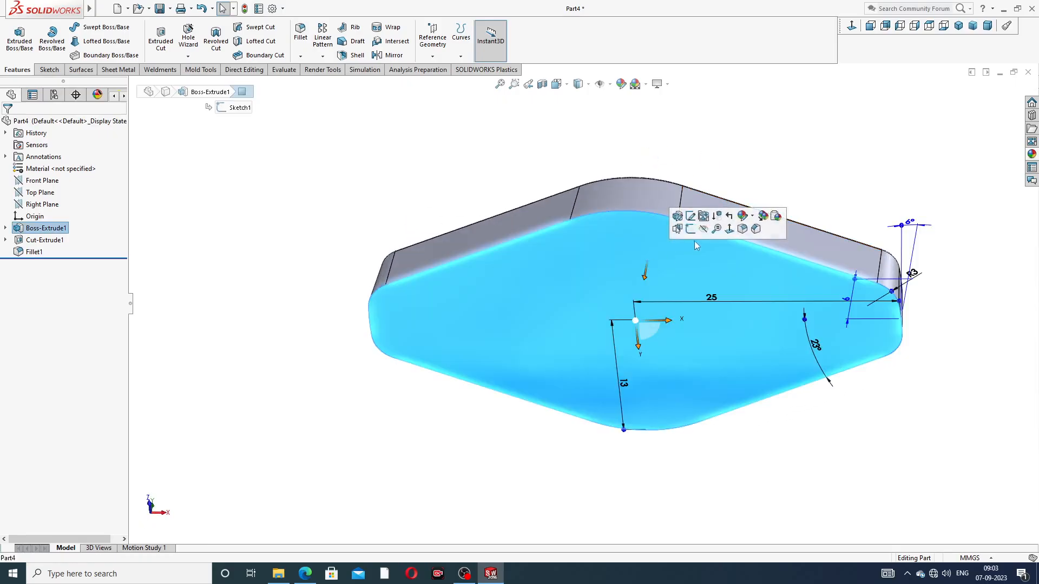
left_click(691, 230)
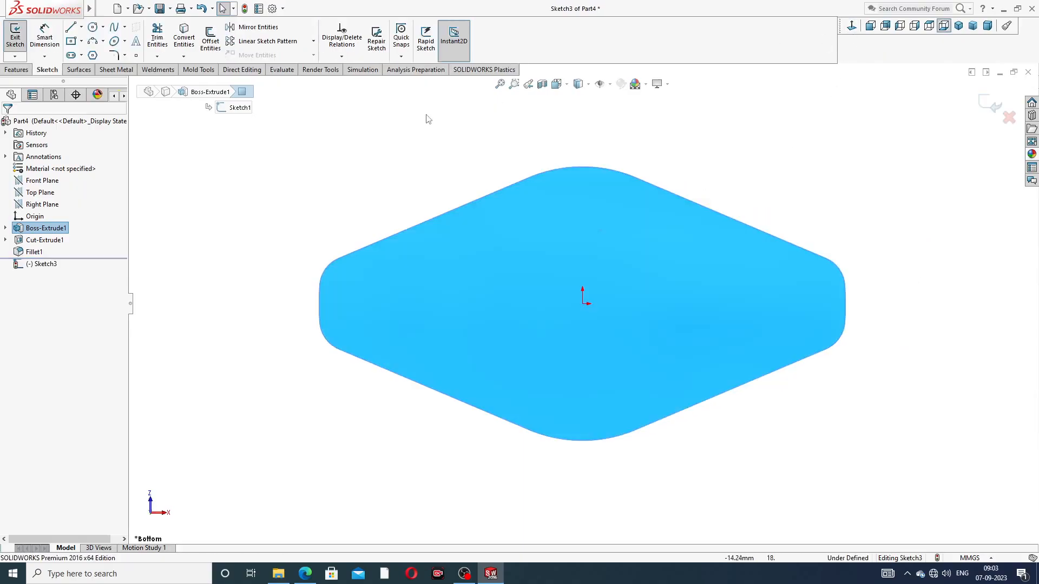
left_click(95, 28)
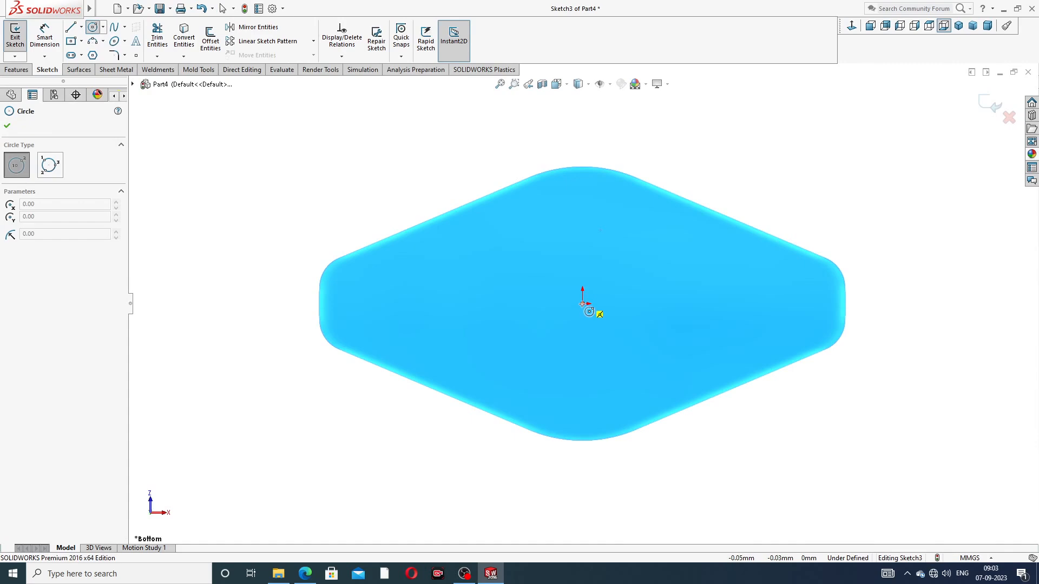
left_click(582, 304)
left_click(583, 230)
right_click(727, 168)
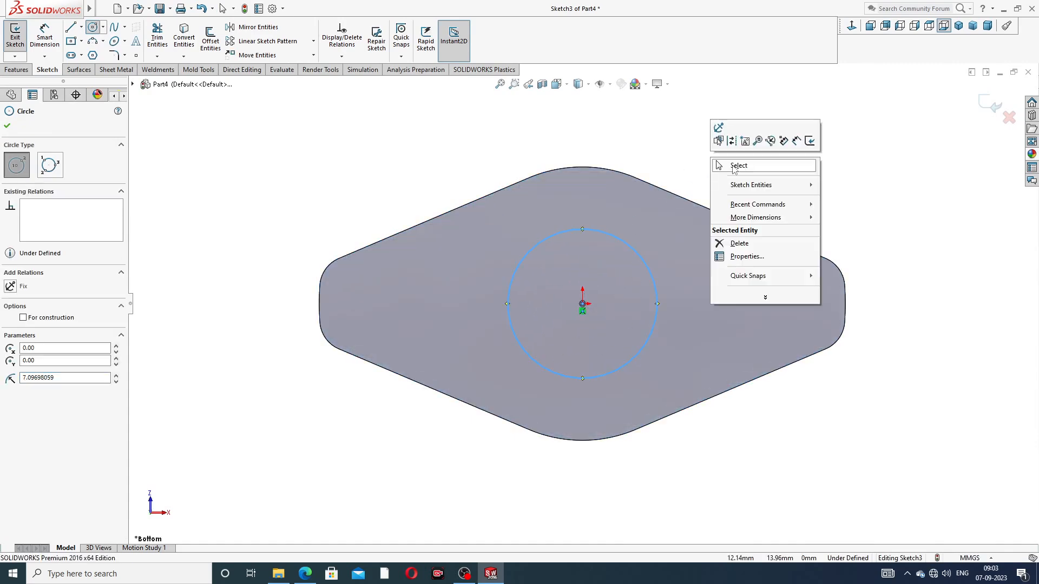
left_click(739, 166)
Check the boss size in the reference drawing and dimension the circle's diameter as 14 mm
left_click(305, 574)
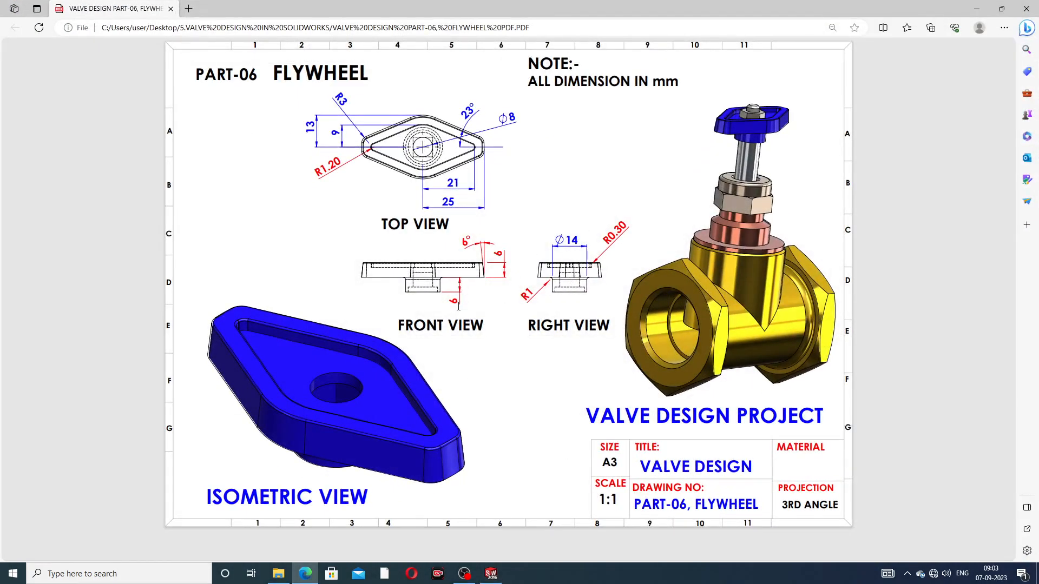
left_click(308, 577)
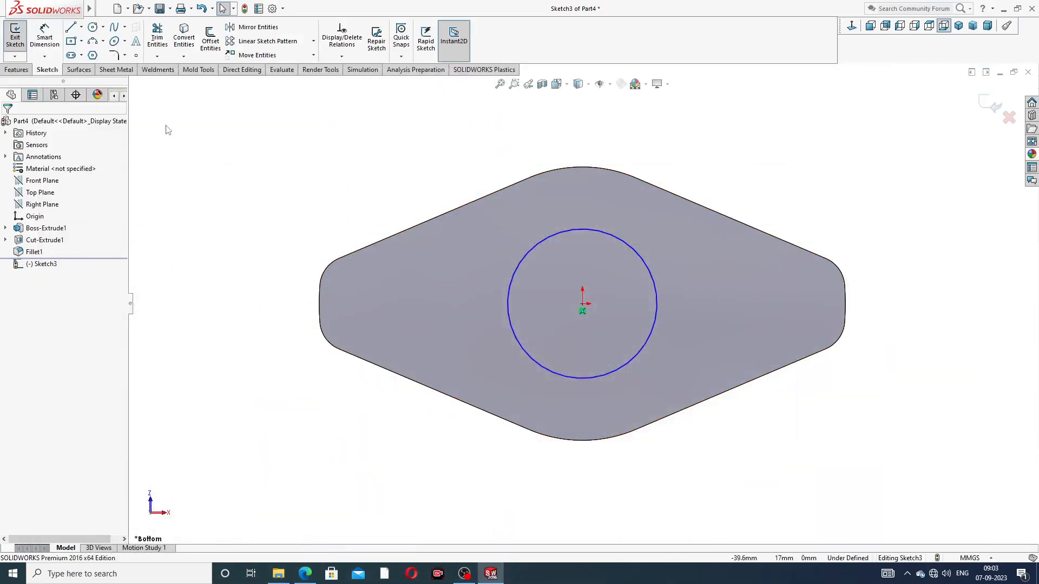
left_click(43, 39)
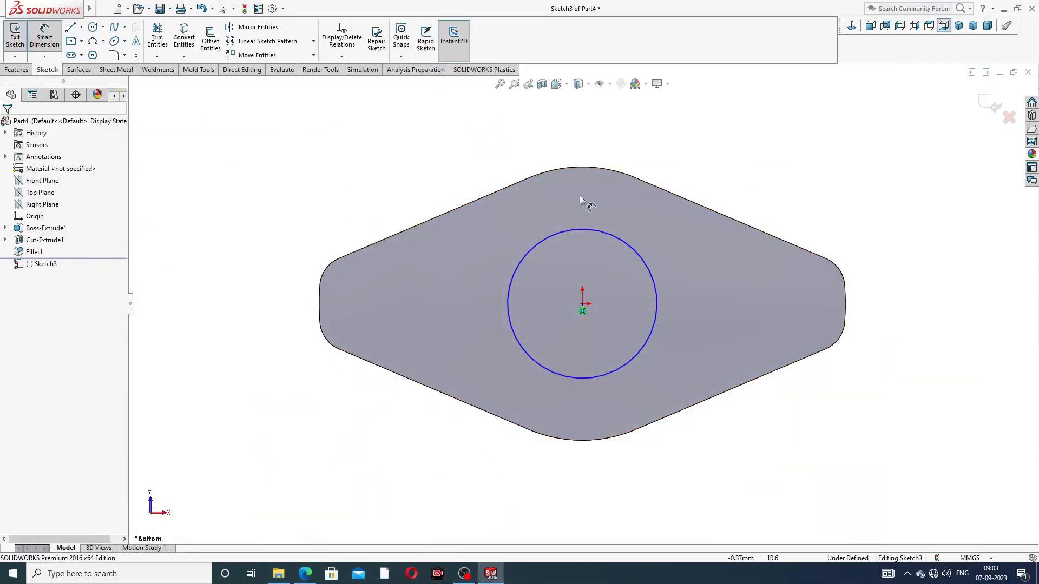
left_click(598, 228)
left_click(697, 168)
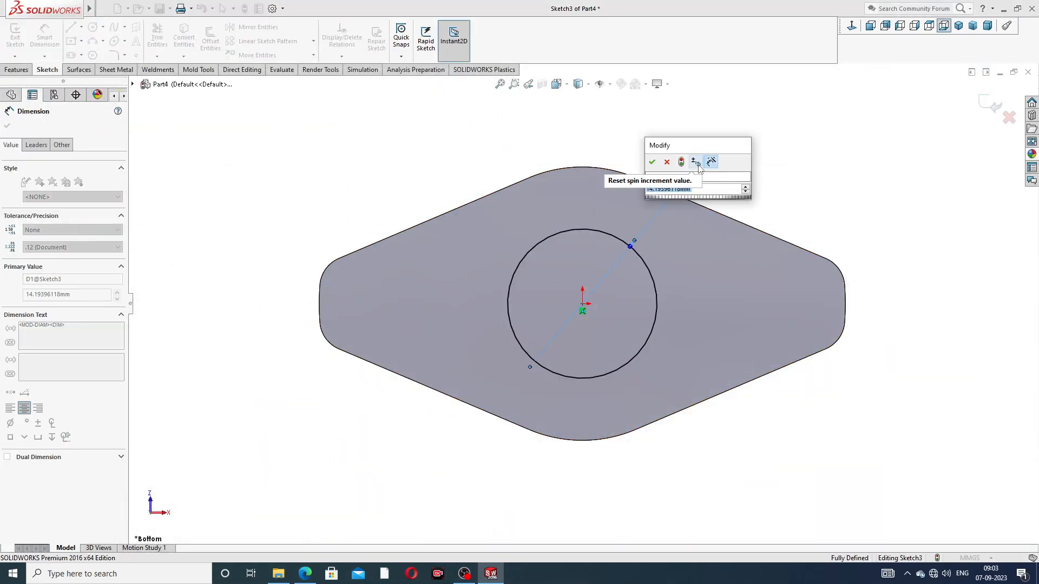
type("14")
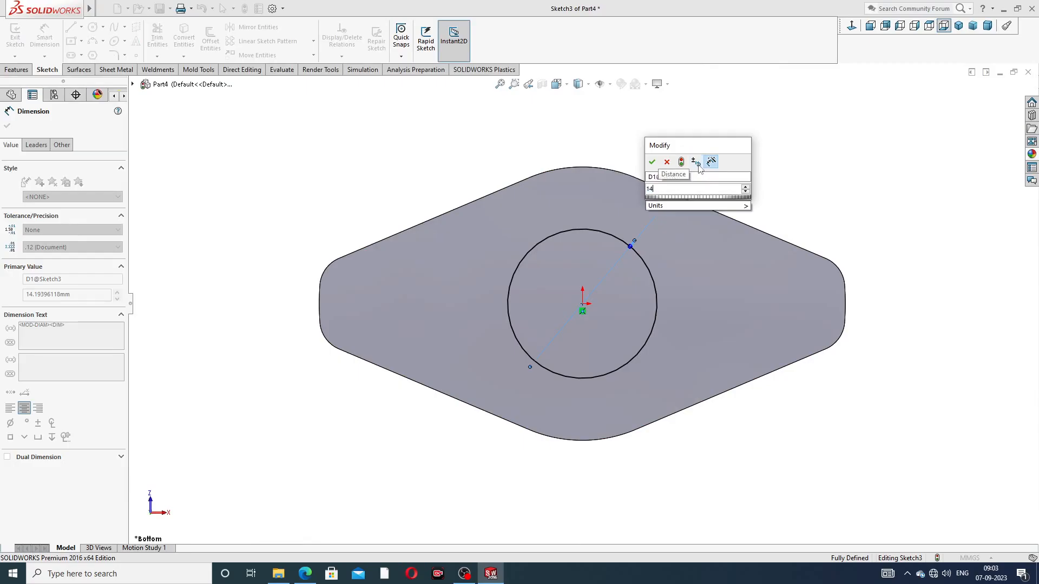
key("Return")
right_click(469, 131)
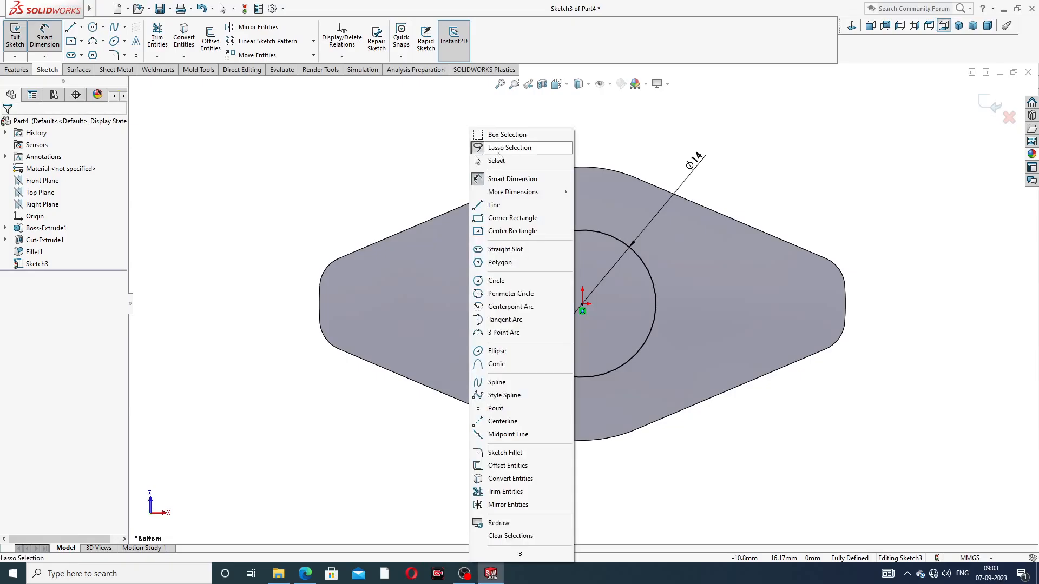
left_click(487, 158)
Extrude the circle 6 mm outward from the underside as a blind boss merged with the body
left_click(17, 70)
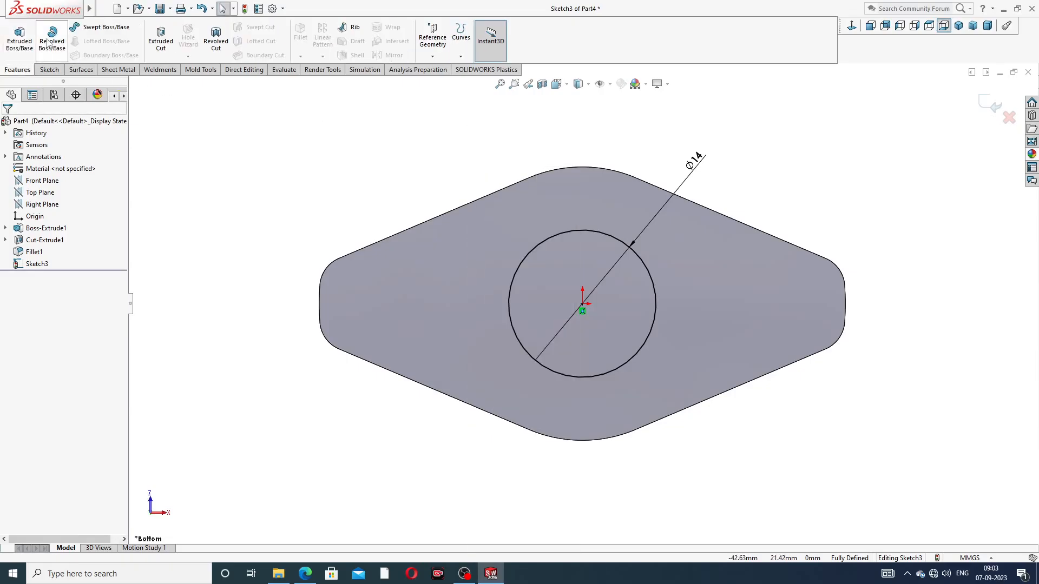
left_click(20, 39)
middle_click_drag(739, 188, 643, 286)
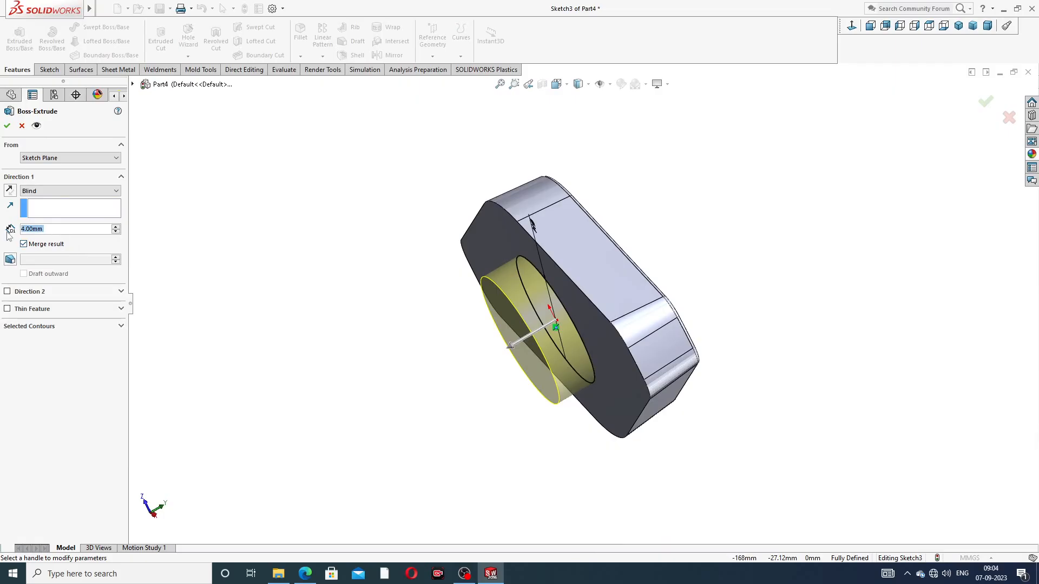
type("6")
key("Return")
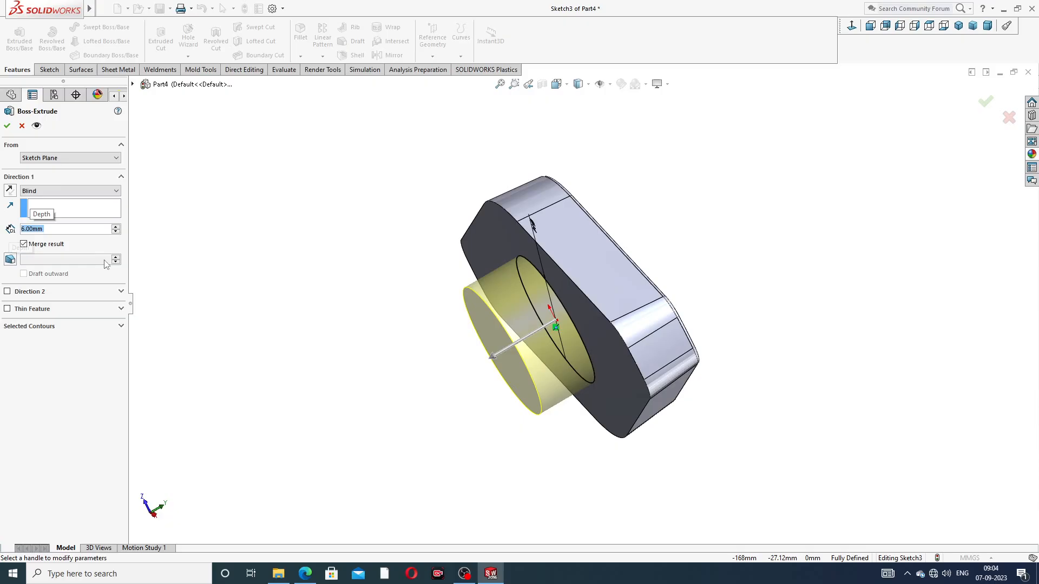
left_click(7, 127)
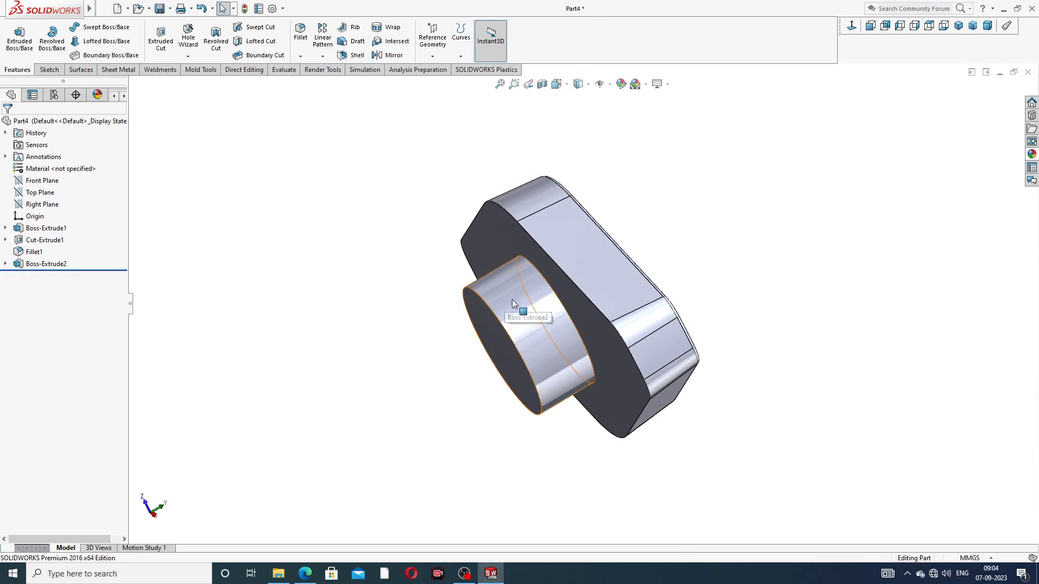
Check the boss fillet radius in the reference drawing and fillet the edge where the boss meets the underside with 1 mm
middle_click_drag(513, 301, 855, 247)
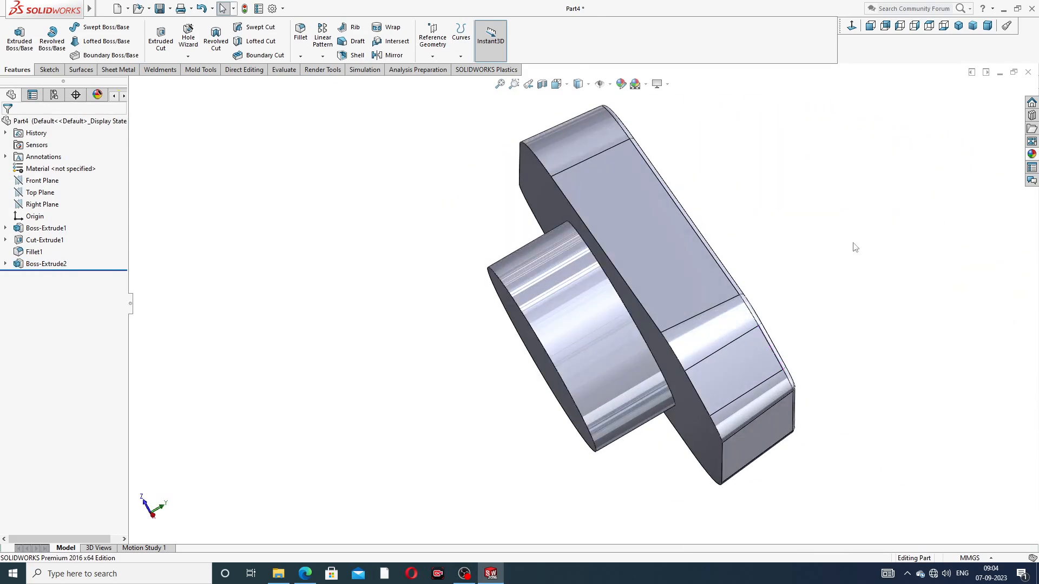
left_click(300, 57)
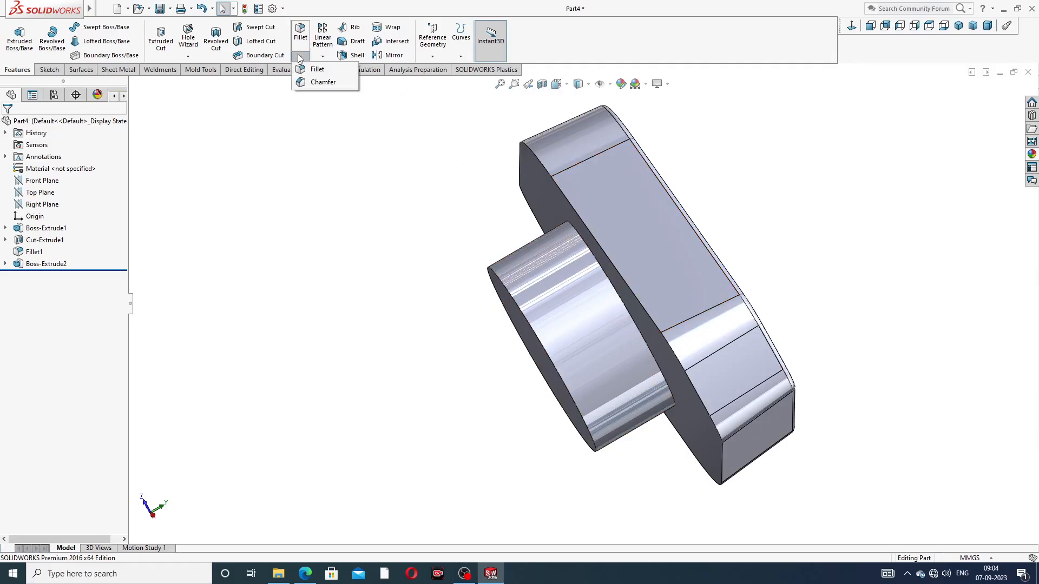
left_click(314, 70)
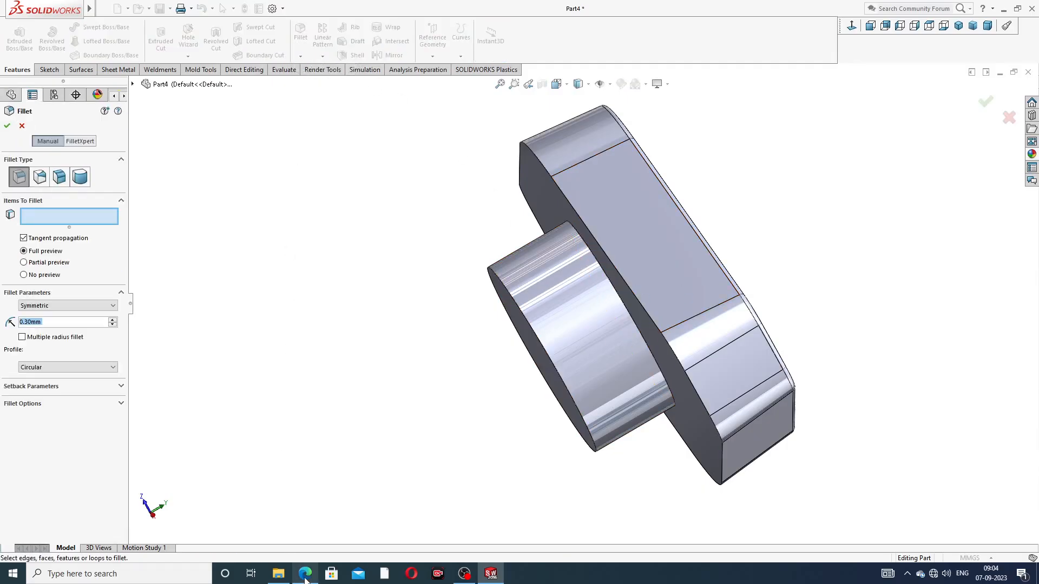
left_click(306, 576)
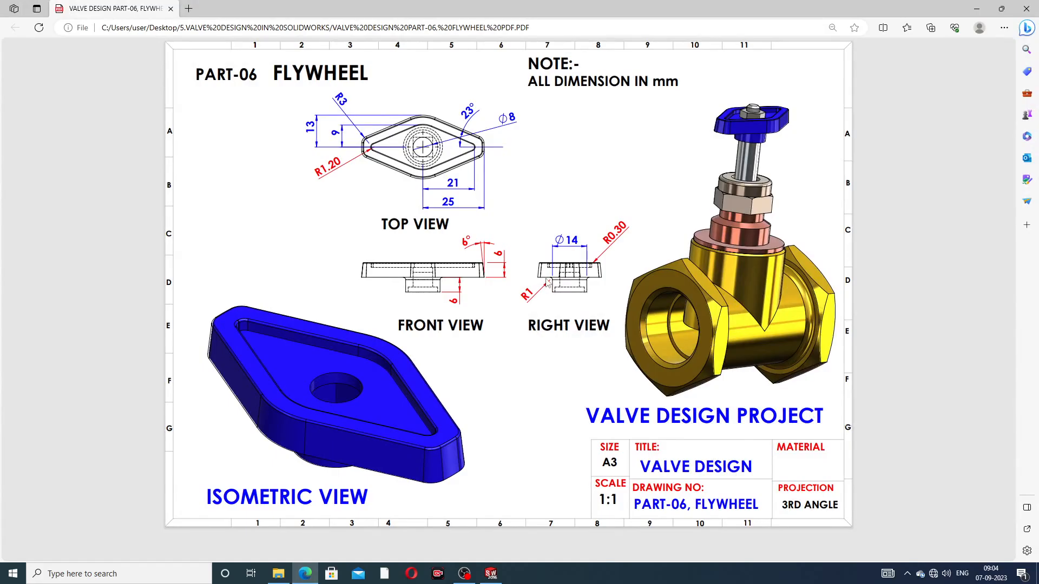
left_click(305, 574)
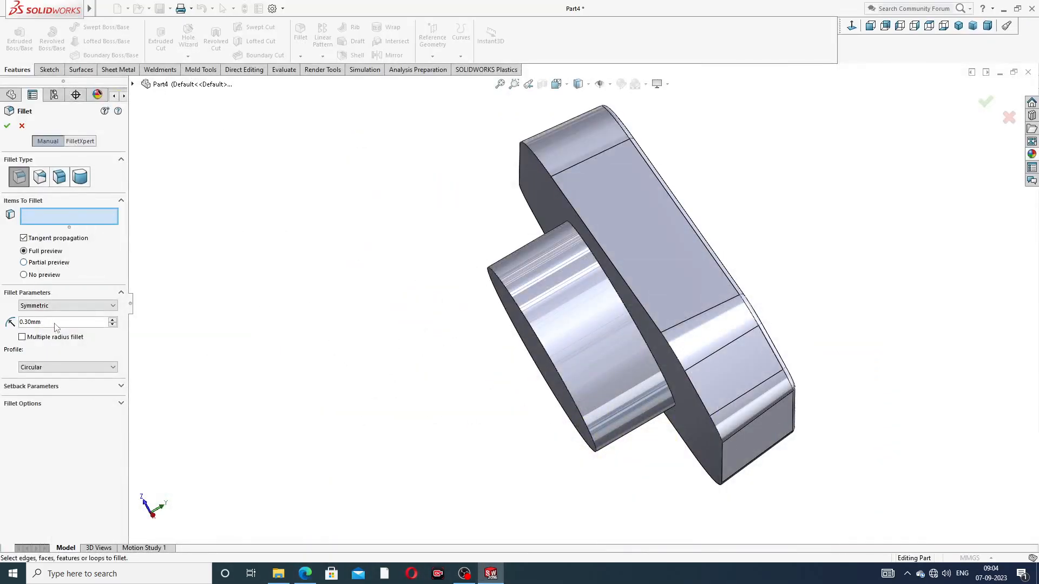
type("1")
key("Return")
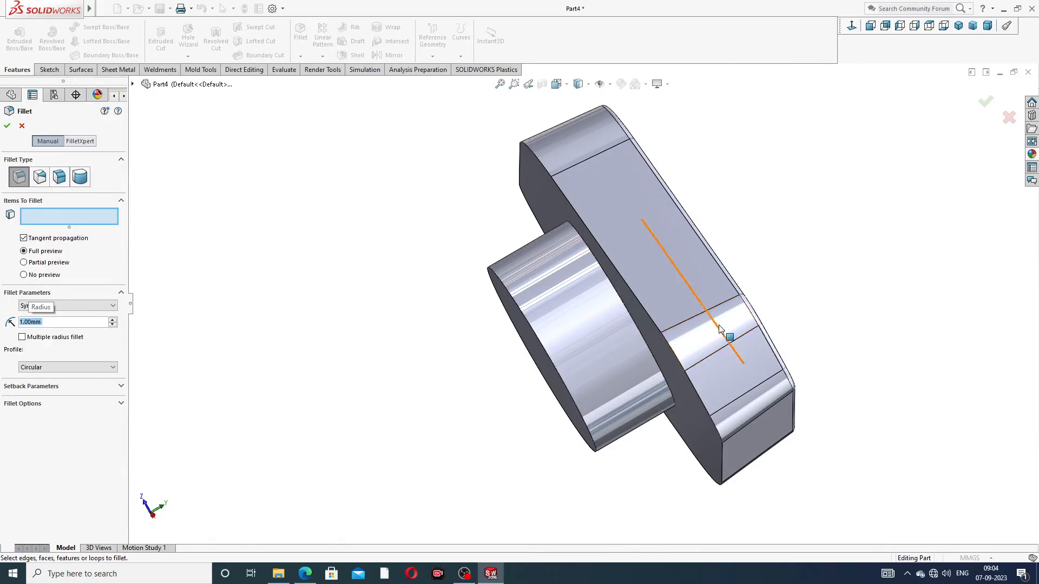
scroll(647, 341, "down", 2)
scroll(639, 330, "down", 1)
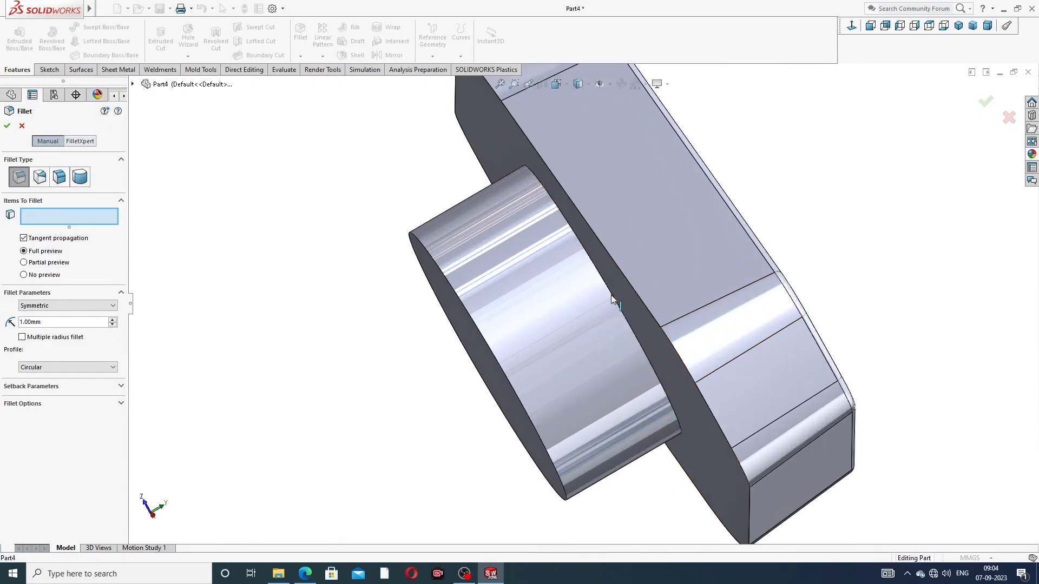
left_click(612, 296)
left_click(986, 106)
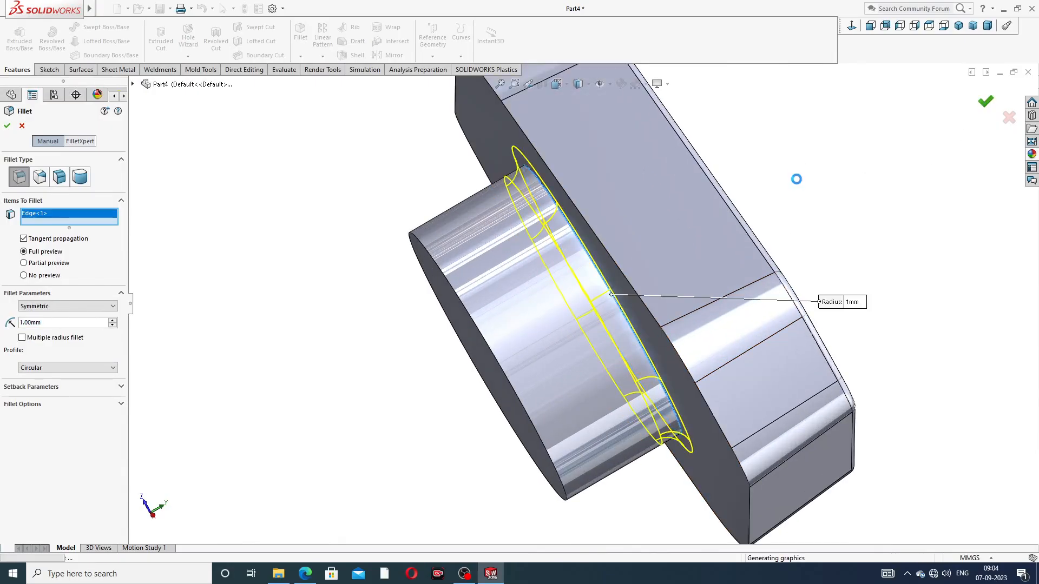
Start a sketch on the boss's end face and draw a circle about 10.1 mm in diameter centered on the origin
scroll(812, 204, "up", 3)
middle_click_drag(738, 248, 812, 241)
left_click(550, 286)
left_click(596, 259)
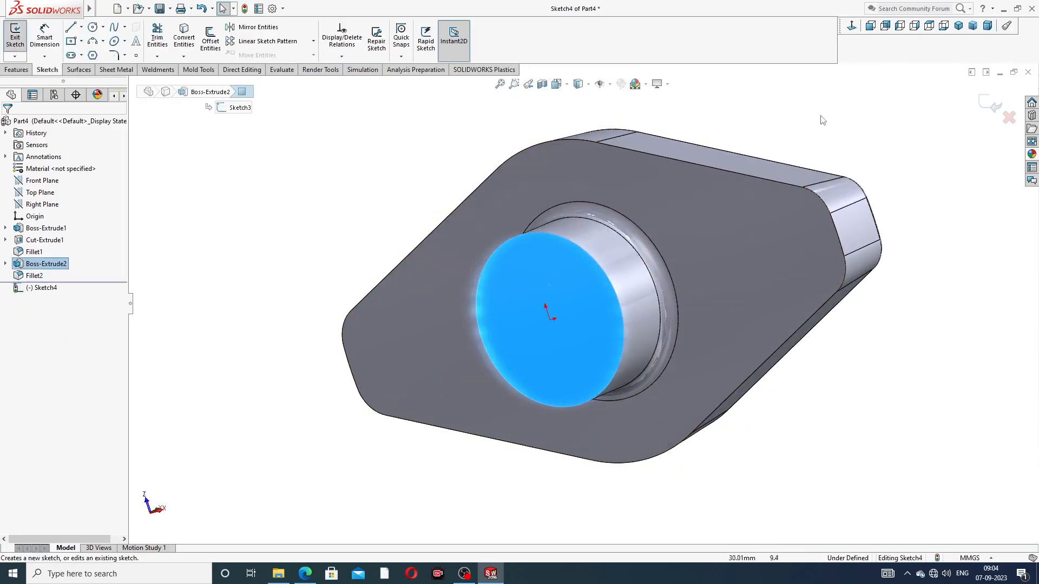
left_click(852, 27)
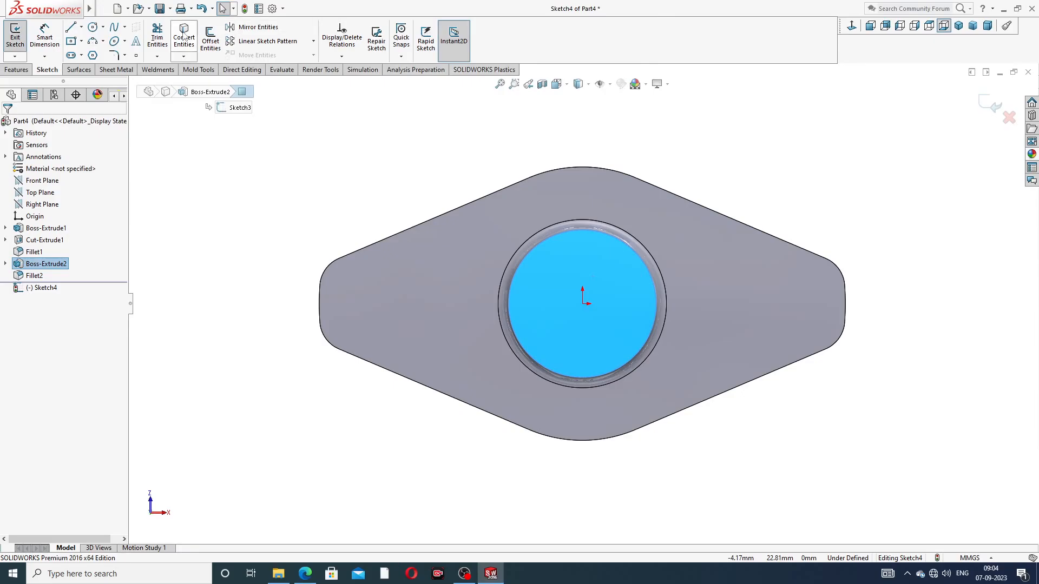
left_click(93, 27)
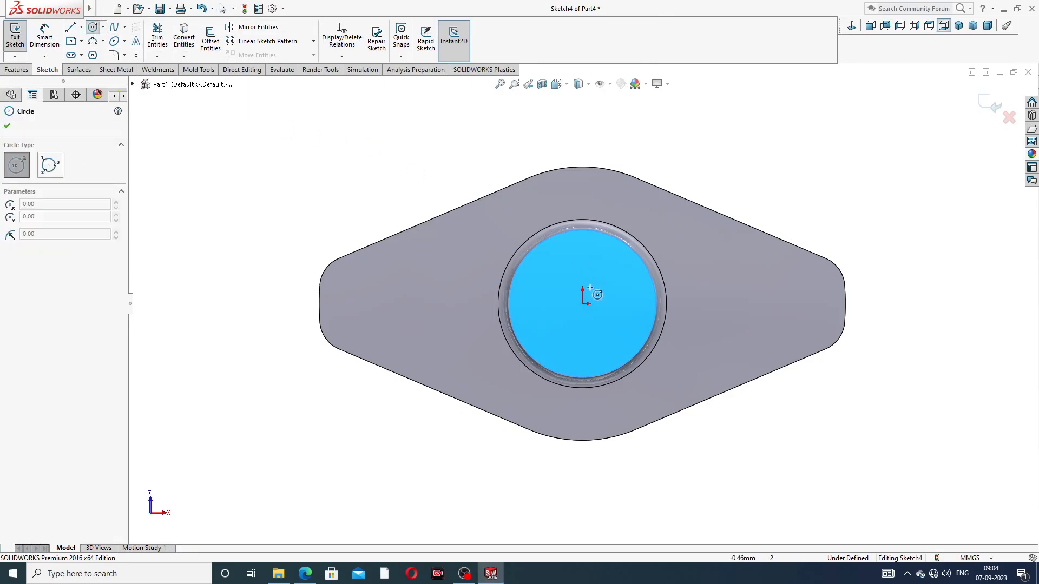
left_click(582, 304)
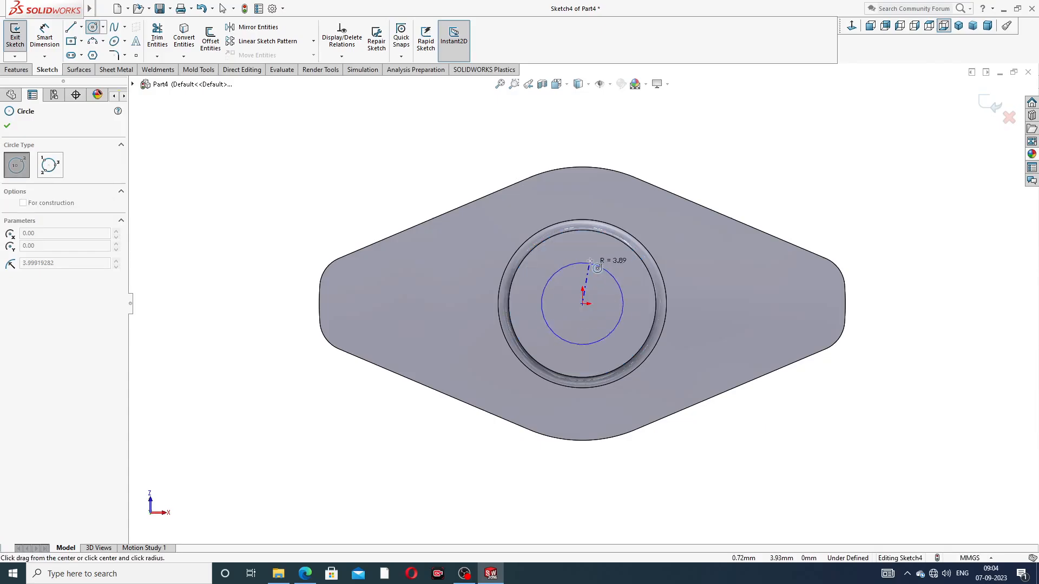
left_click(613, 259)
right_click(751, 164)
left_click(777, 169)
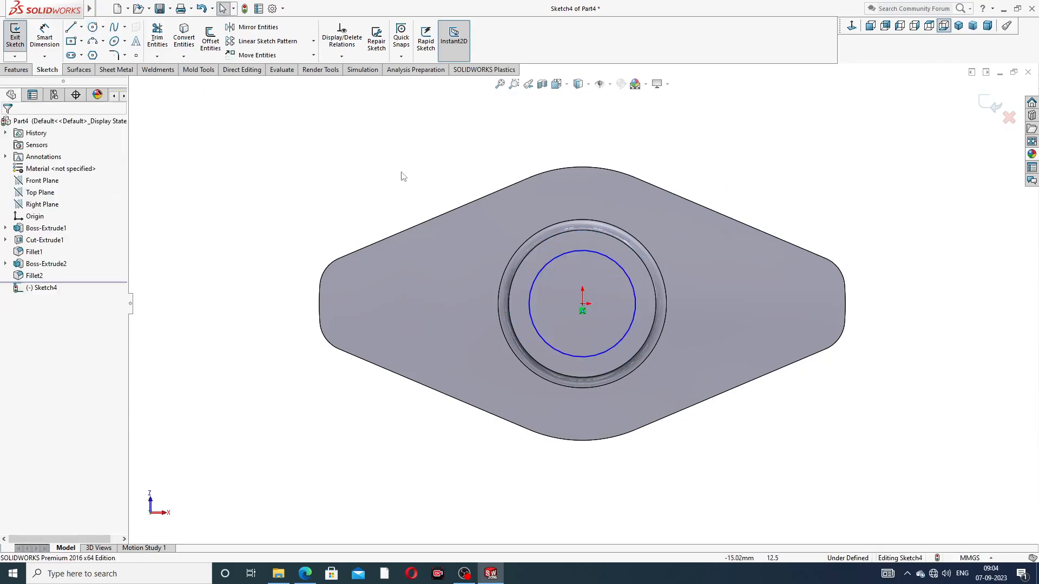
Dimension the circle's diameter as 8 mm and check the hole size against the reference drawing
left_click(45, 38)
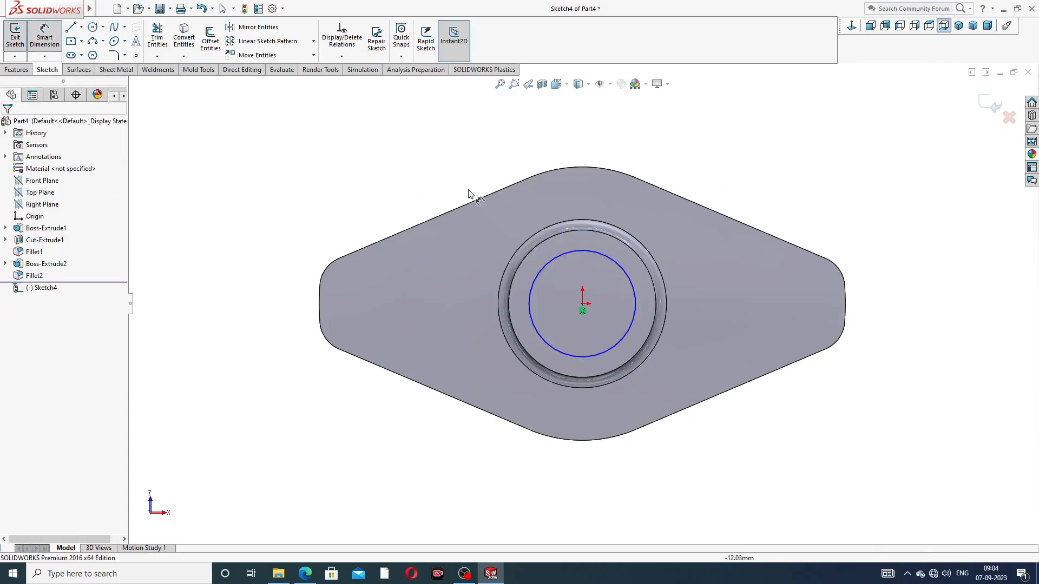
left_click(596, 260)
left_click(701, 184)
type("8")
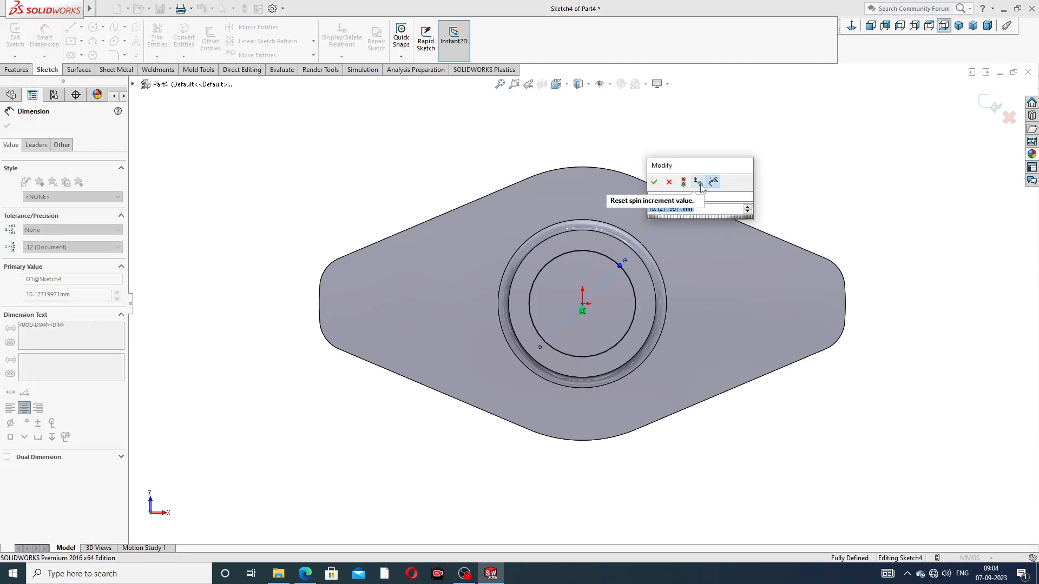
key("Return")
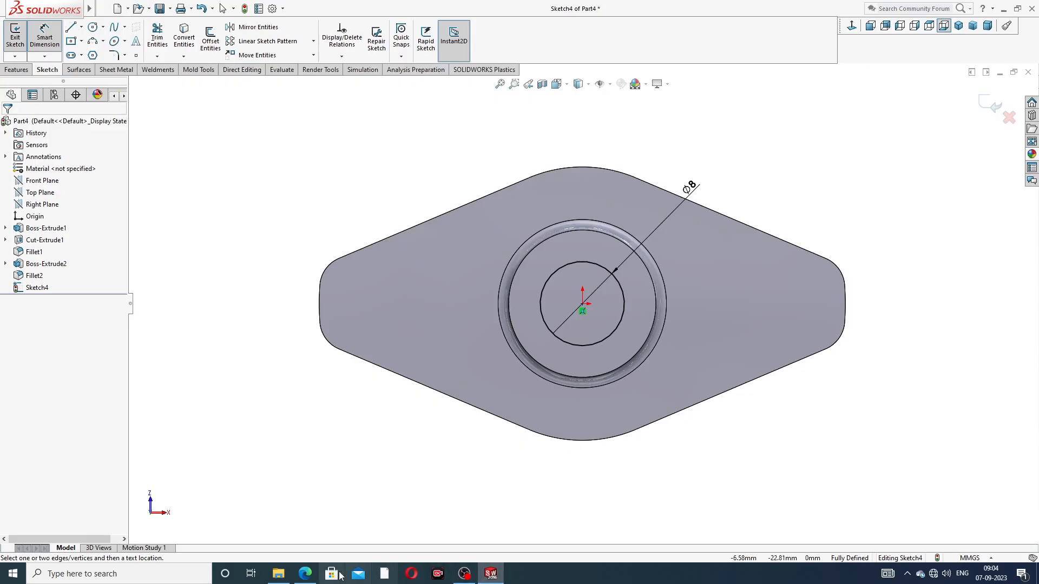
left_click(305, 574)
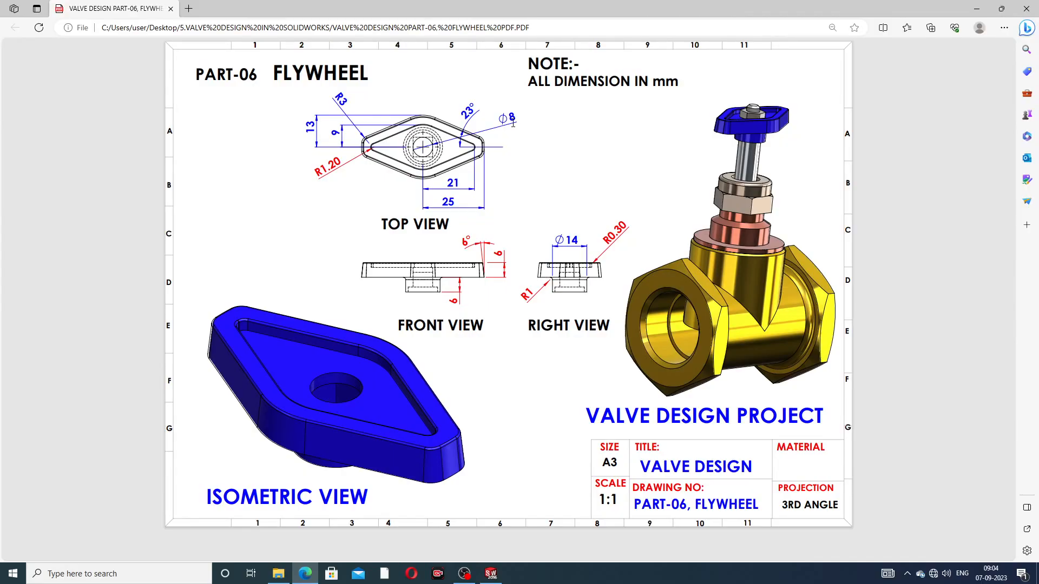
left_click(307, 573)
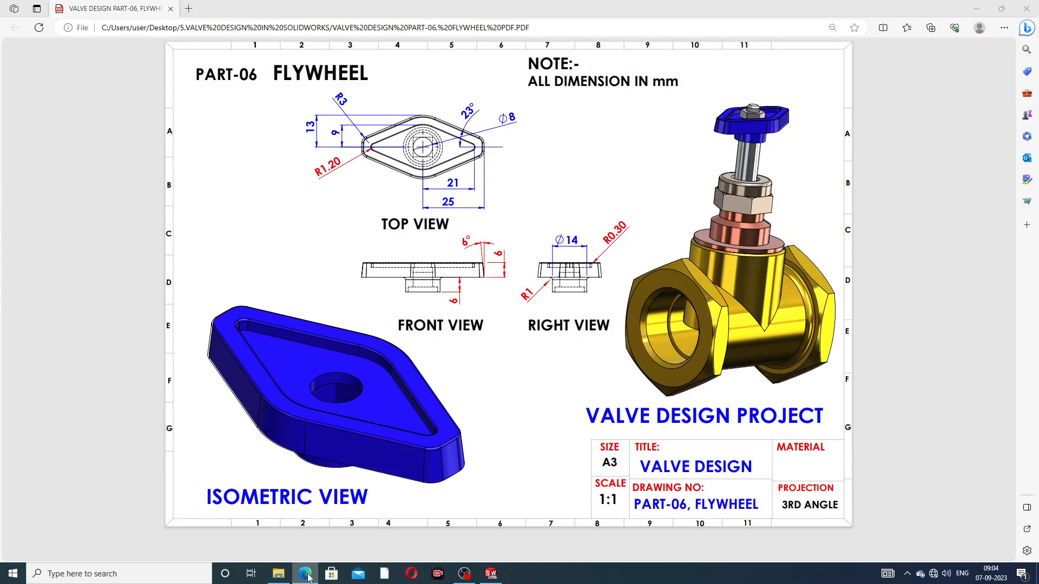
right_click(352, 133)
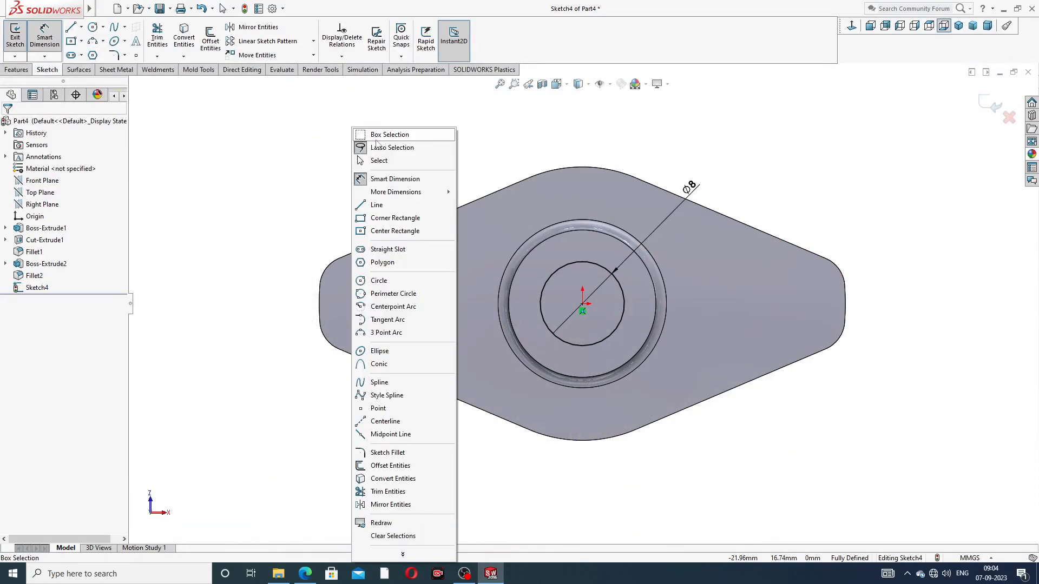
left_click(379, 158)
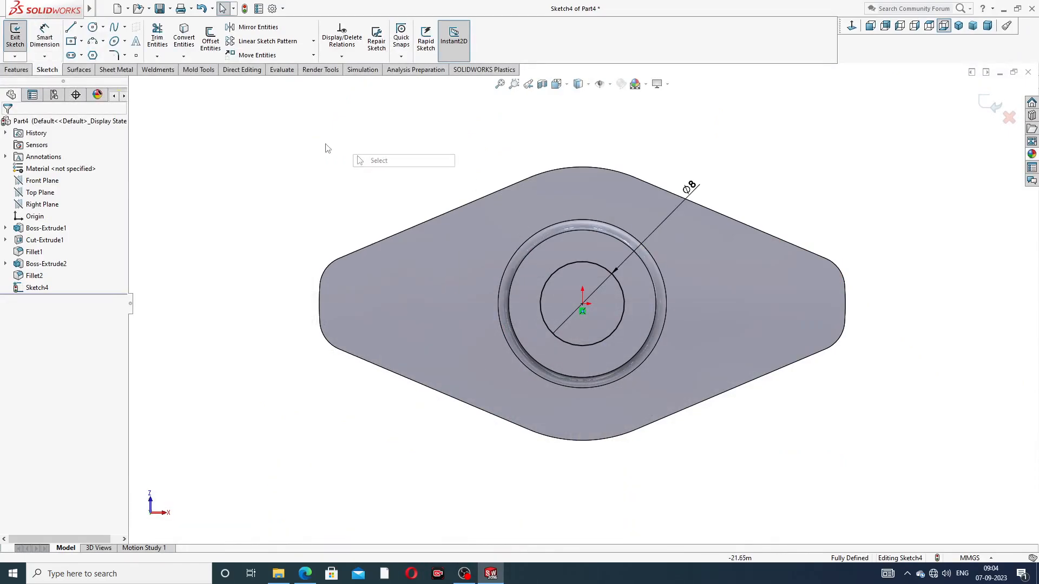
Cut the 8 mm circle through the boss and body with an extruded cut set to Through All
left_click(16, 70)
left_click(161, 38)
middle_click_drag(443, 203, 283, 230)
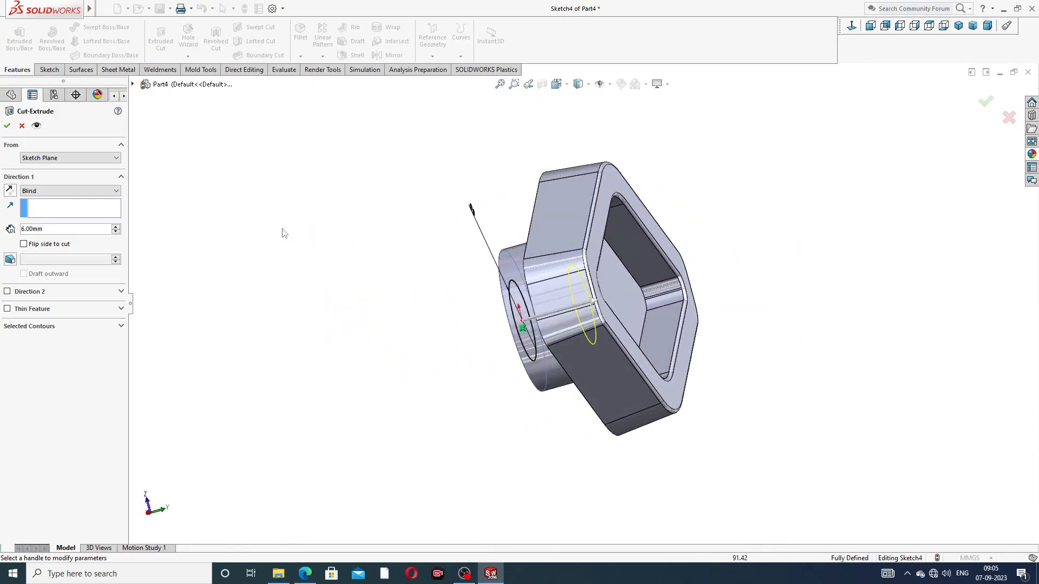
left_click(60, 191)
left_click(60, 204)
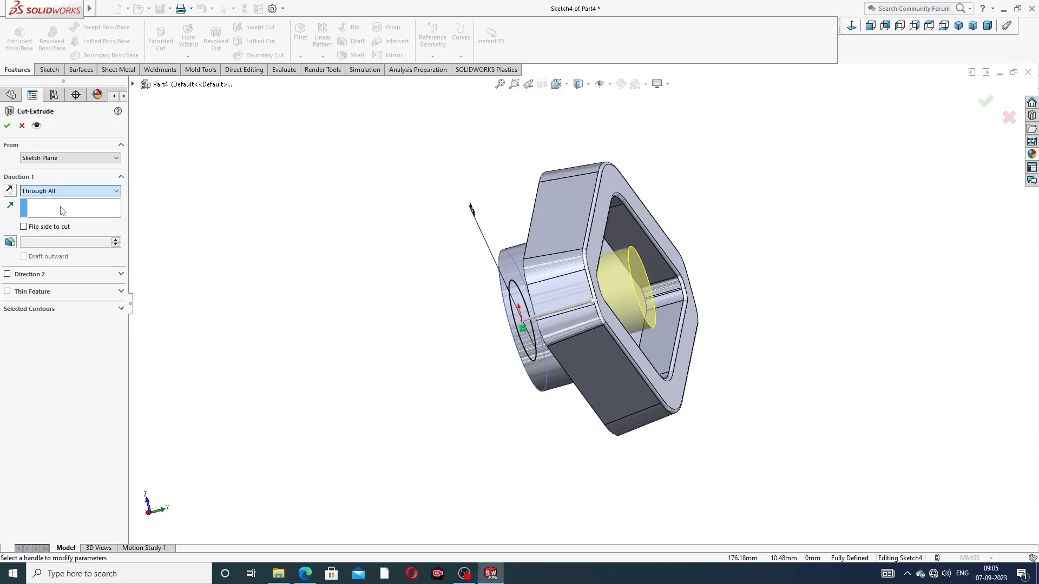
left_click(7, 126)
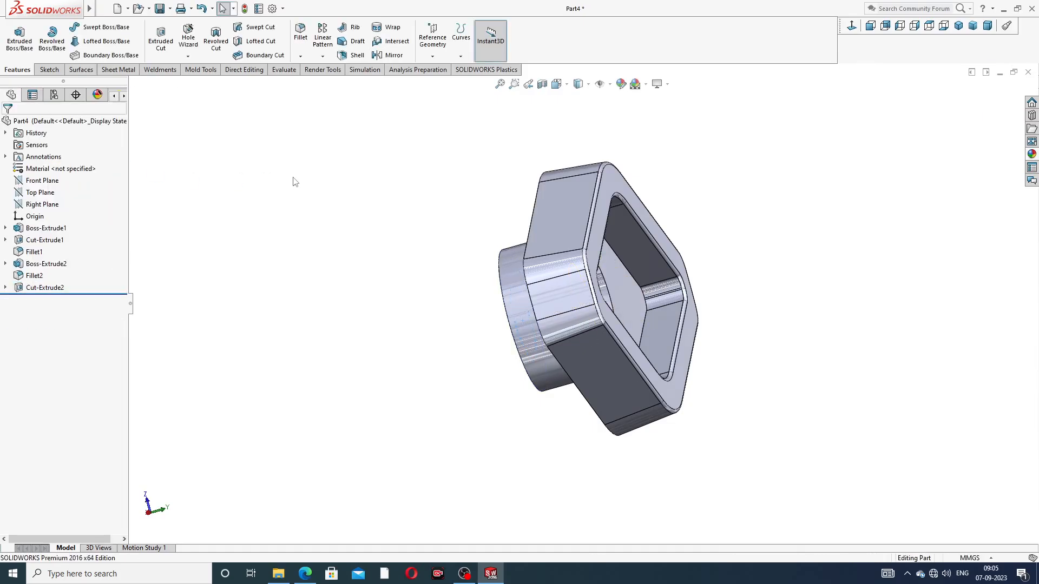
Check the hub details in the reference drawing and start a sketch on the boss's ring-shaped end face, viewed face-on
middle_click_drag(295, 182, 454, 222)
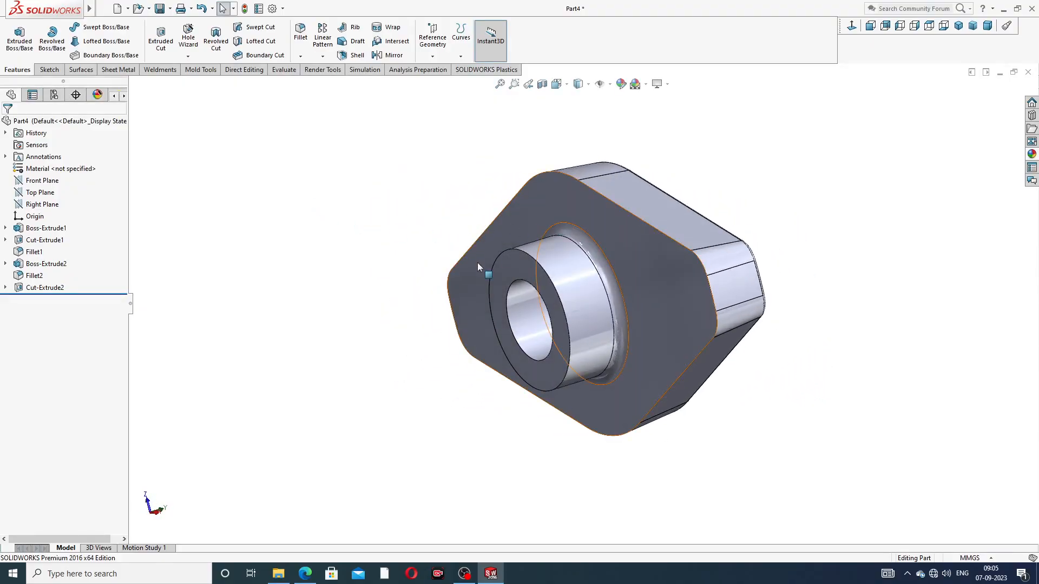
left_click(305, 574)
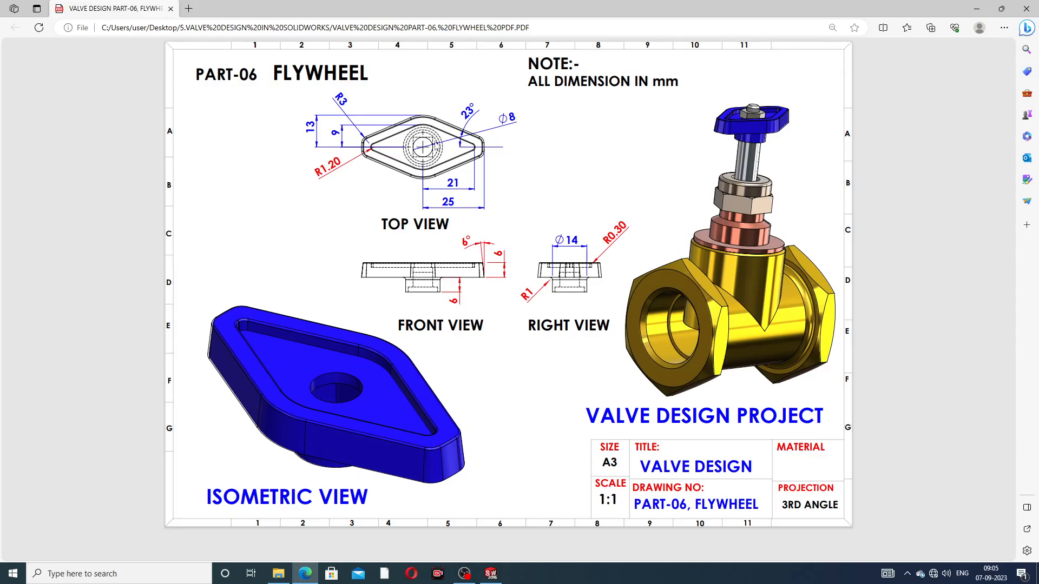
left_click(307, 575)
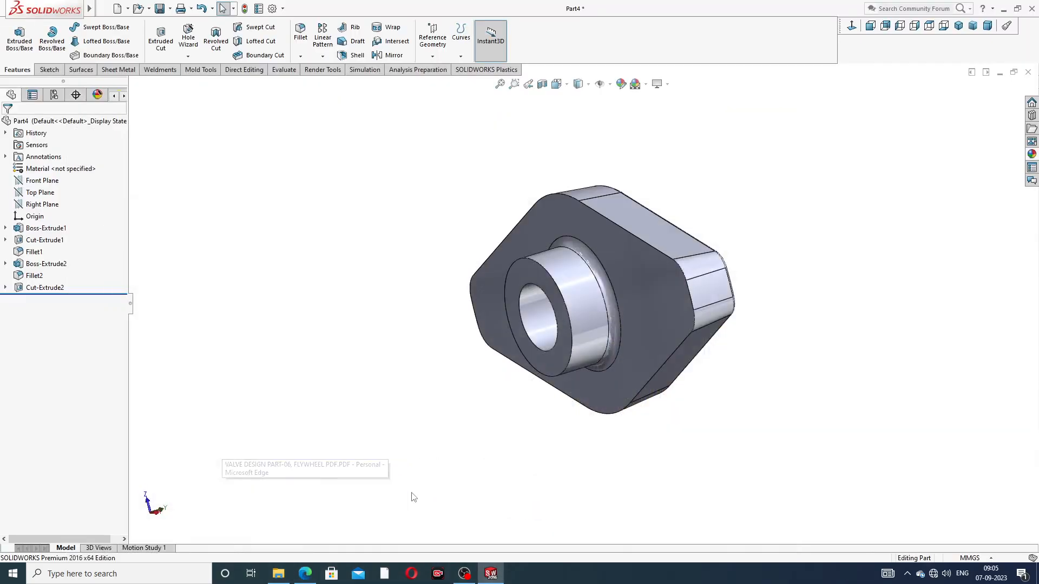
left_click(524, 274)
left_click(567, 243)
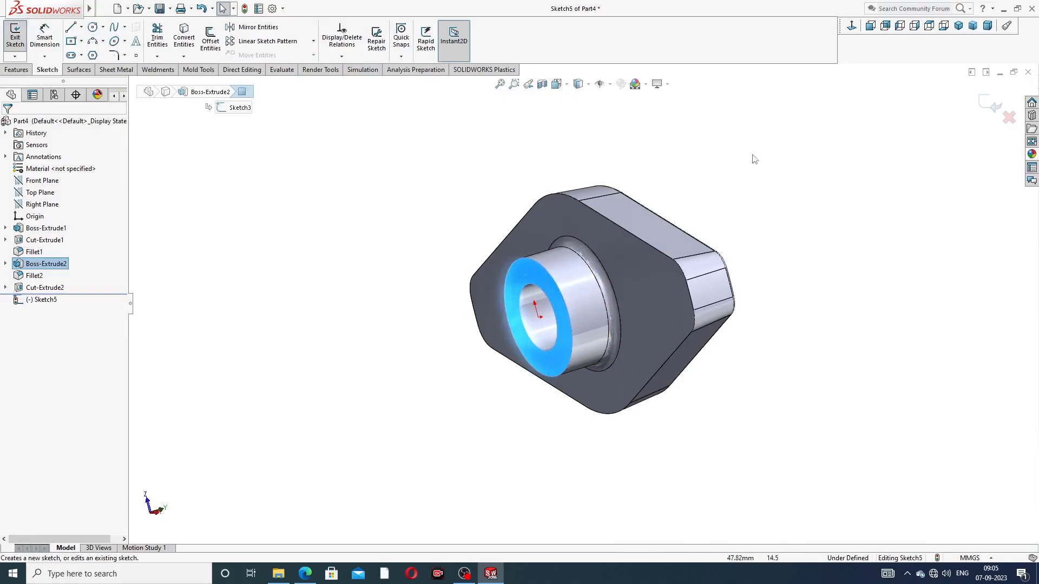
left_click(852, 27)
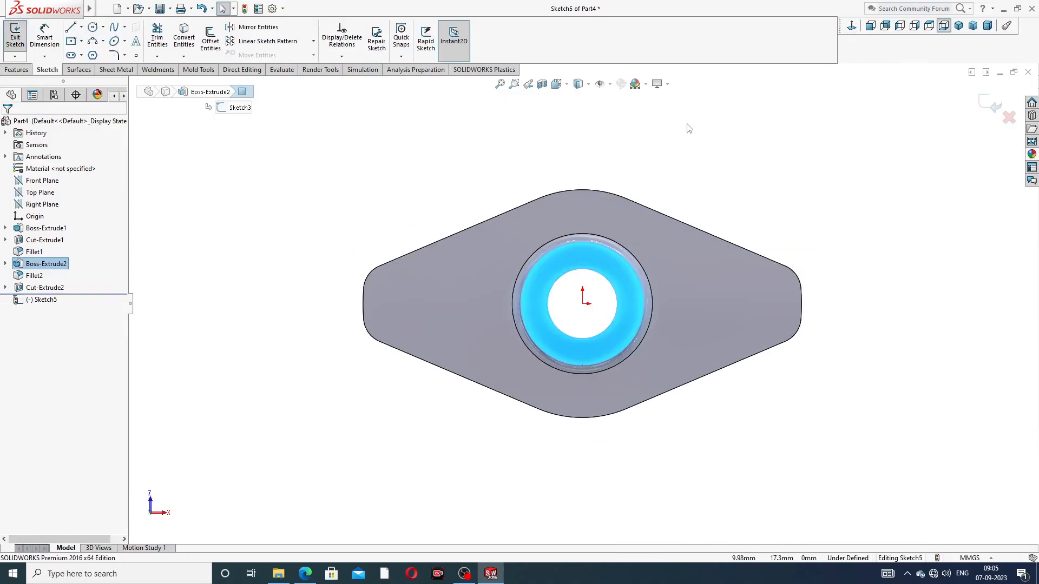
Draw a center rectangle about 15.7 by 15.4 mm around the boss, centered on the origin
scroll(597, 281, "down", 2)
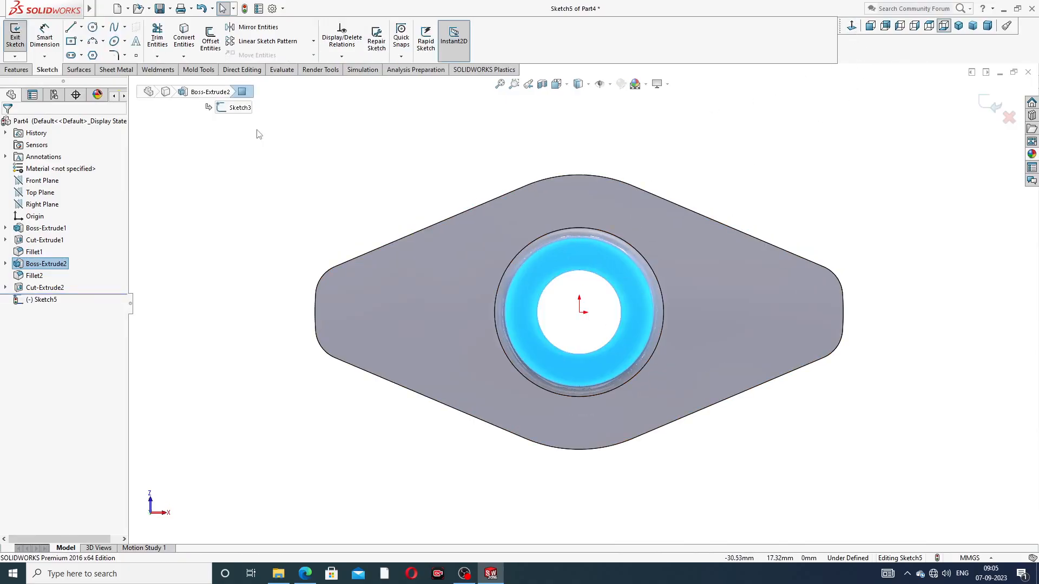
left_click(81, 42)
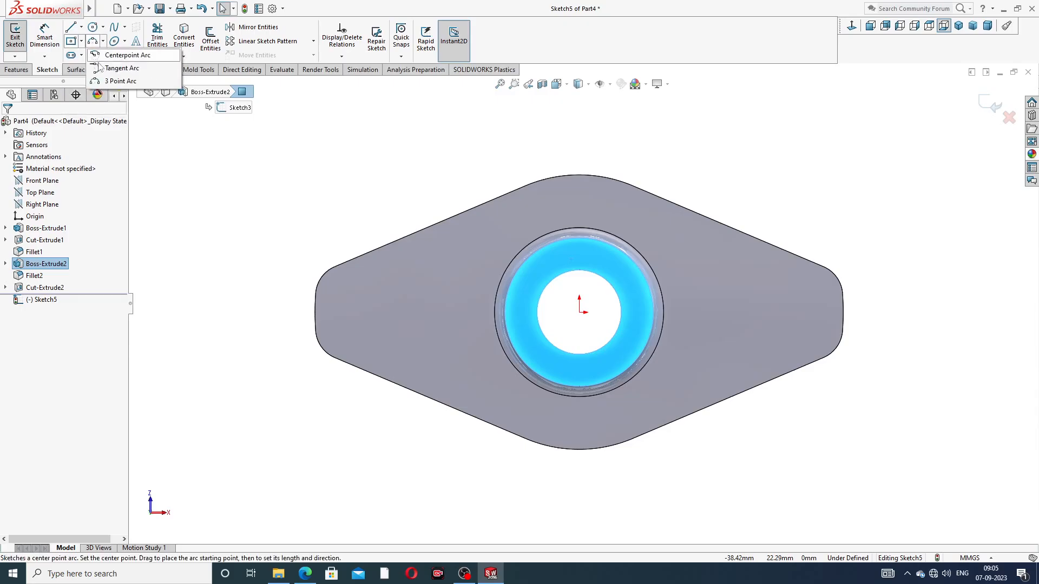
left_click(101, 68)
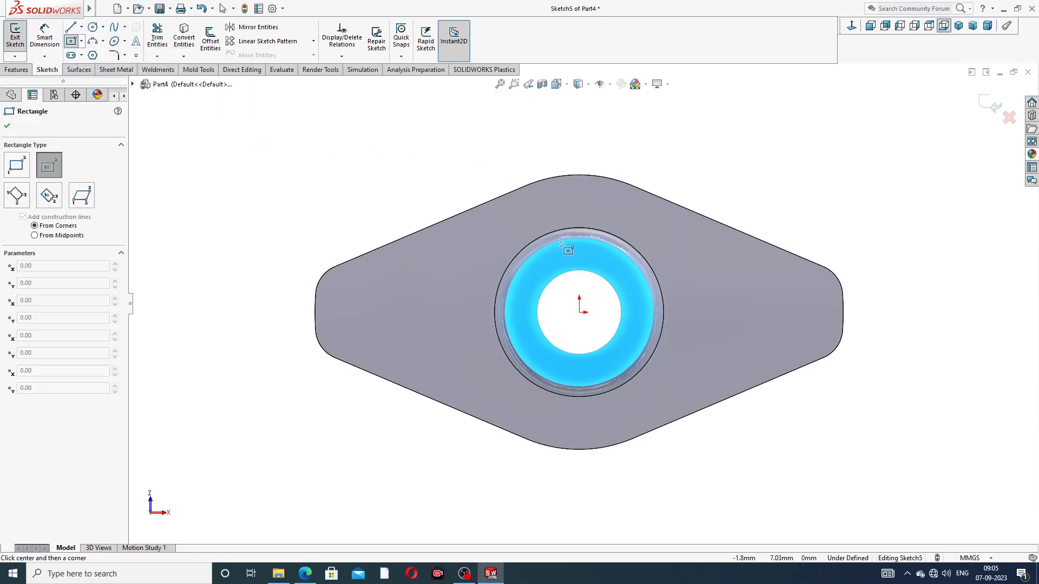
left_click(579, 312)
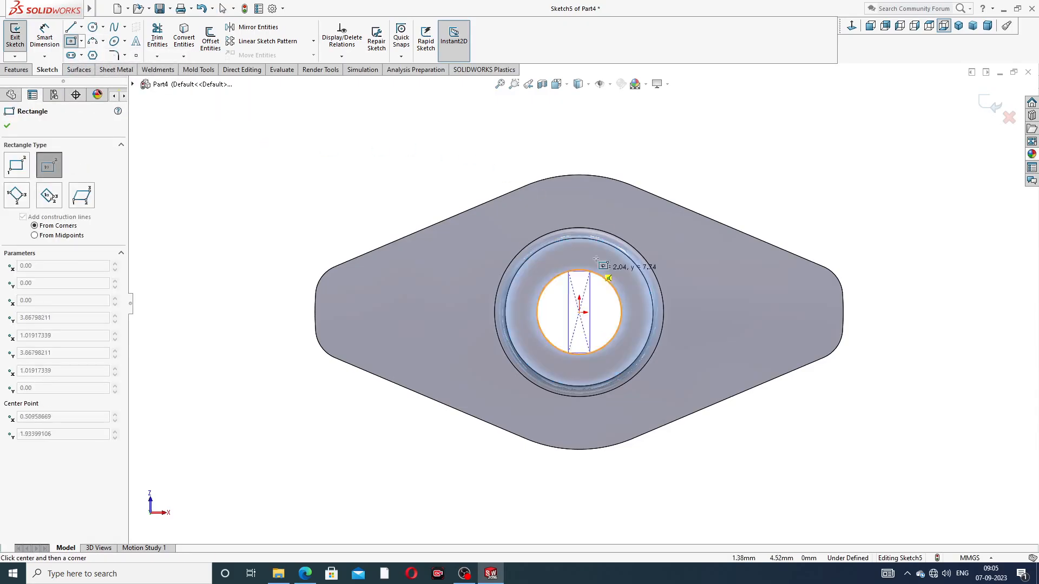
left_click(662, 231)
right_click(729, 191)
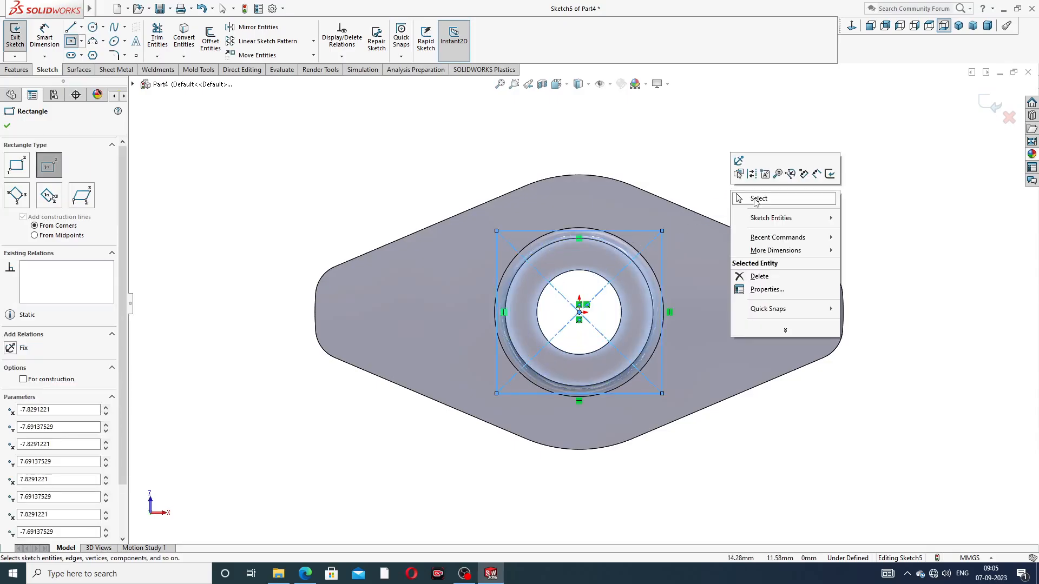
left_click(752, 202)
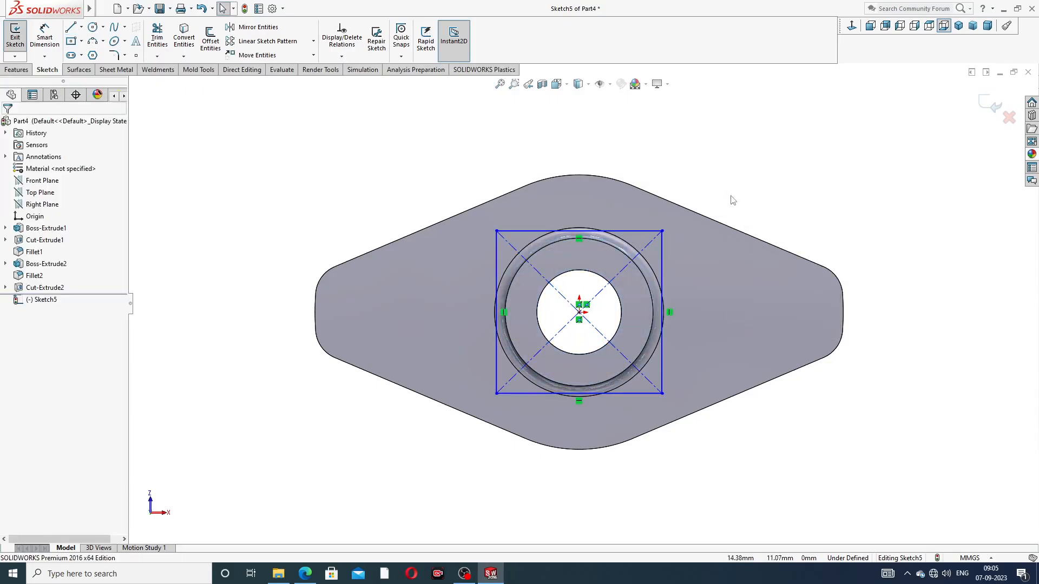
Dimension the center rectangle's width and height as 8 mm each
left_click(46, 38)
left_click(623, 233)
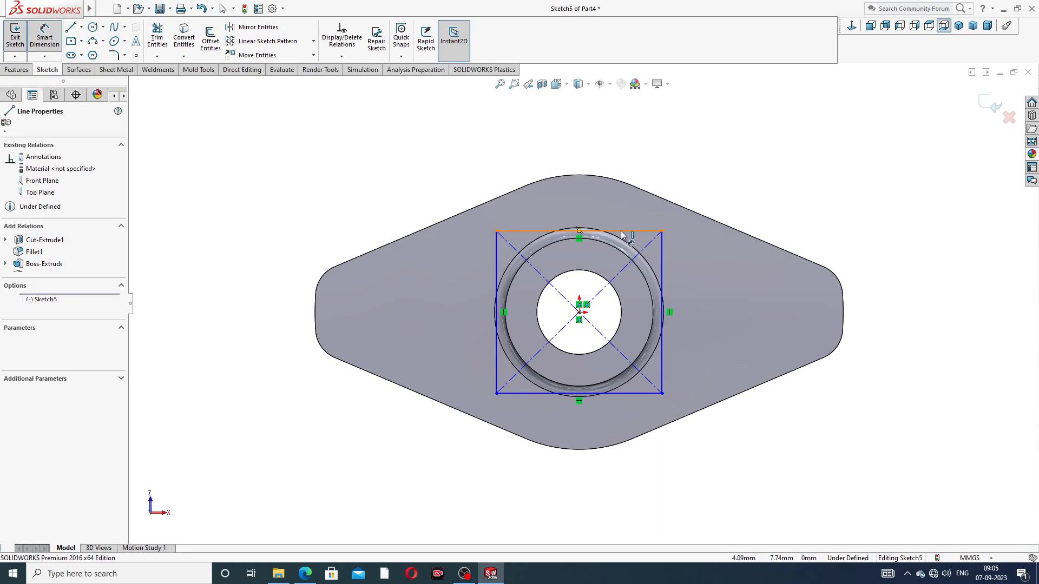
left_click(589, 212)
type("8")
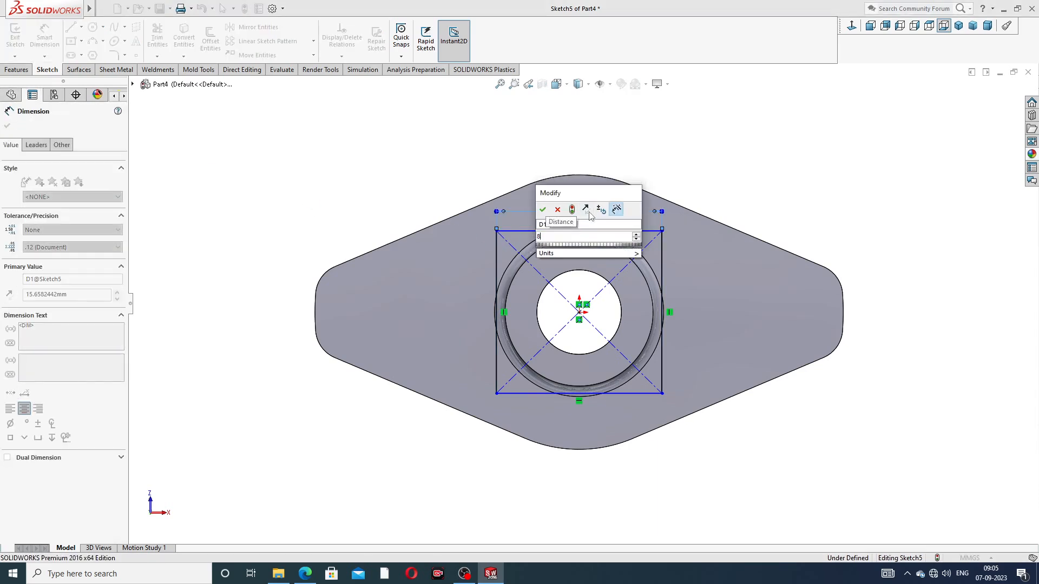
key("Return")
left_click(621, 258)
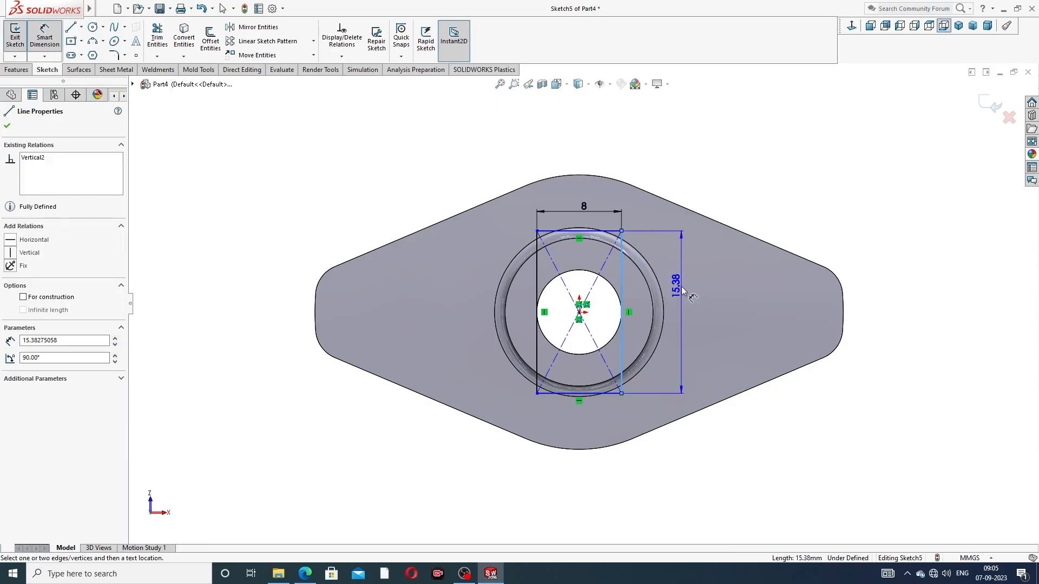
left_click(683, 292)
key("Return")
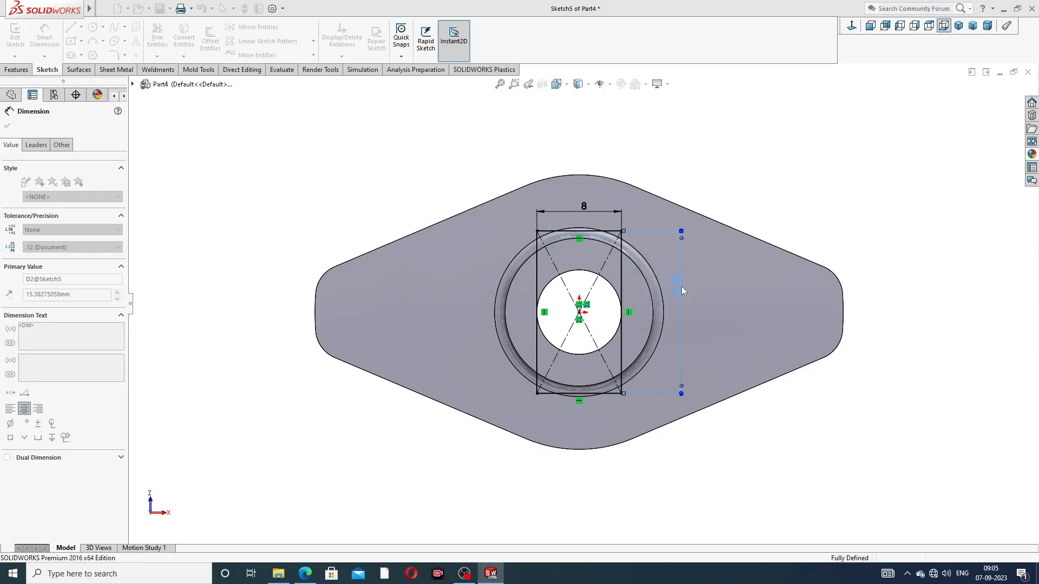
left_click(780, 184)
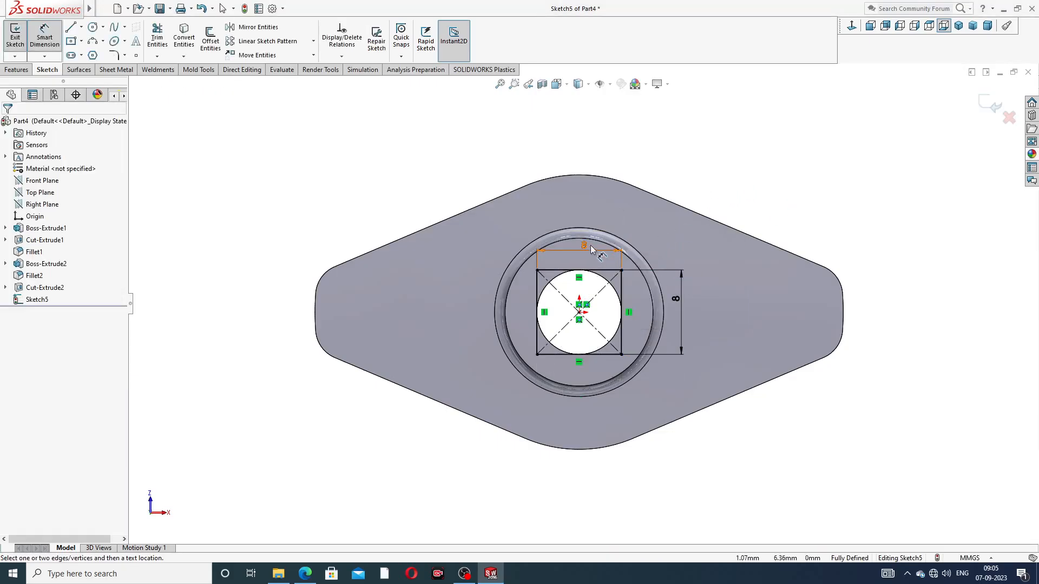
Reposition the square's two 8 mm dimensions clear of the boss outline and end dimensioning
left_click_drag(592, 250, 590, 223)
left_click(678, 299)
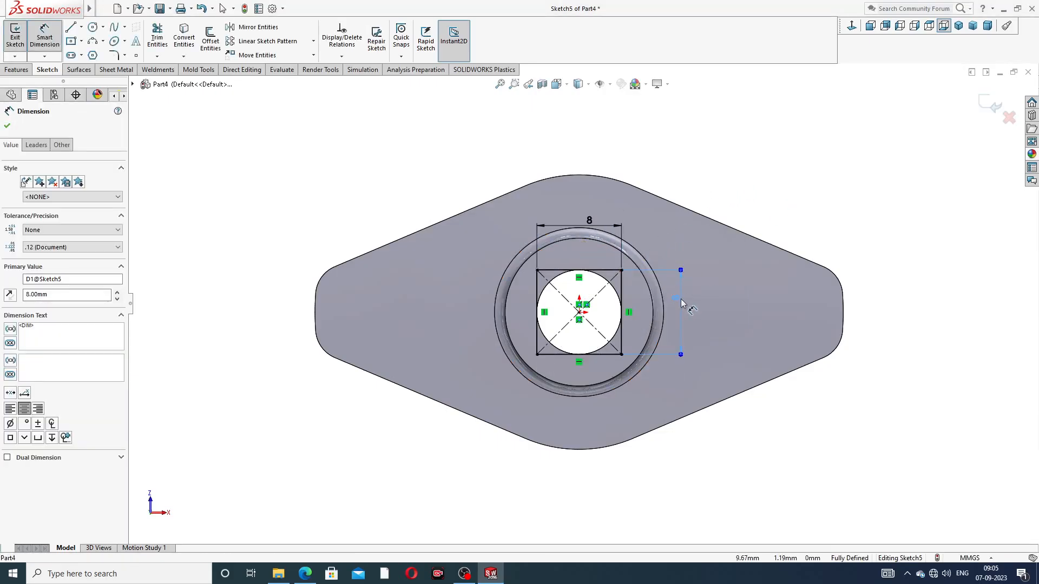
left_click_drag(588, 222, 583, 213)
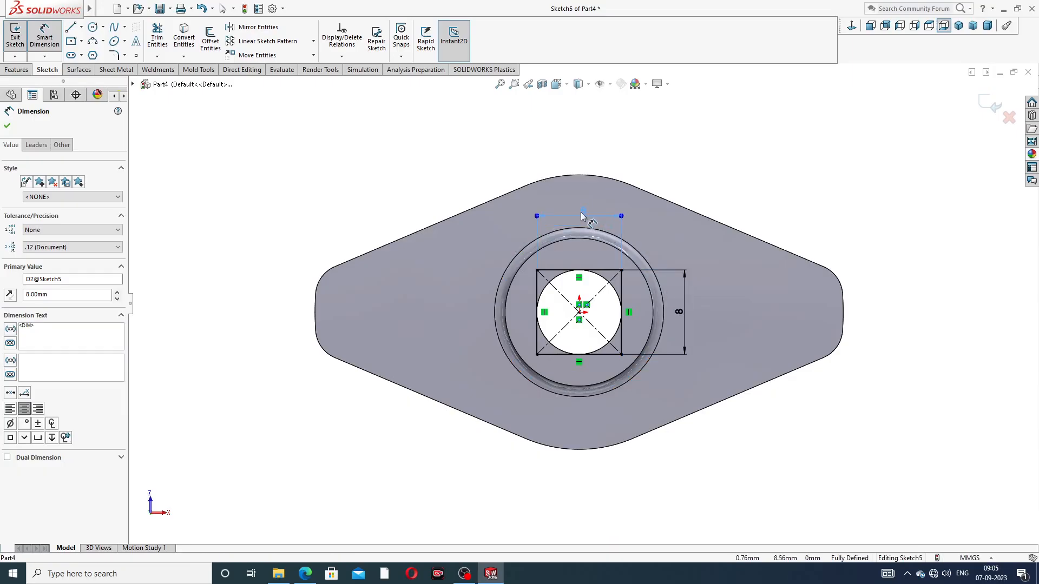
left_click(763, 178)
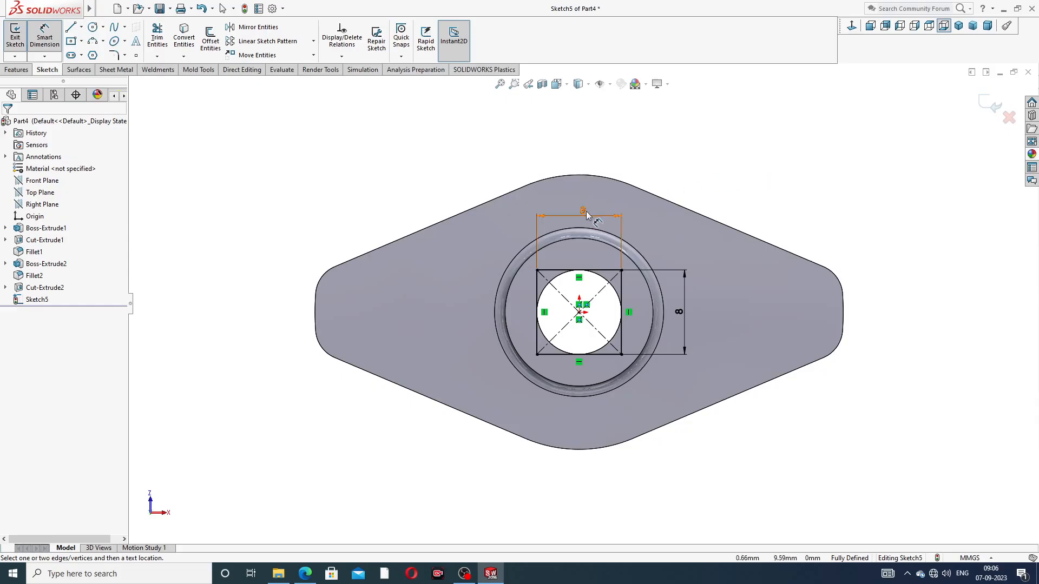
left_click_drag(586, 211, 588, 214)
left_click(736, 156)
right_click(736, 156)
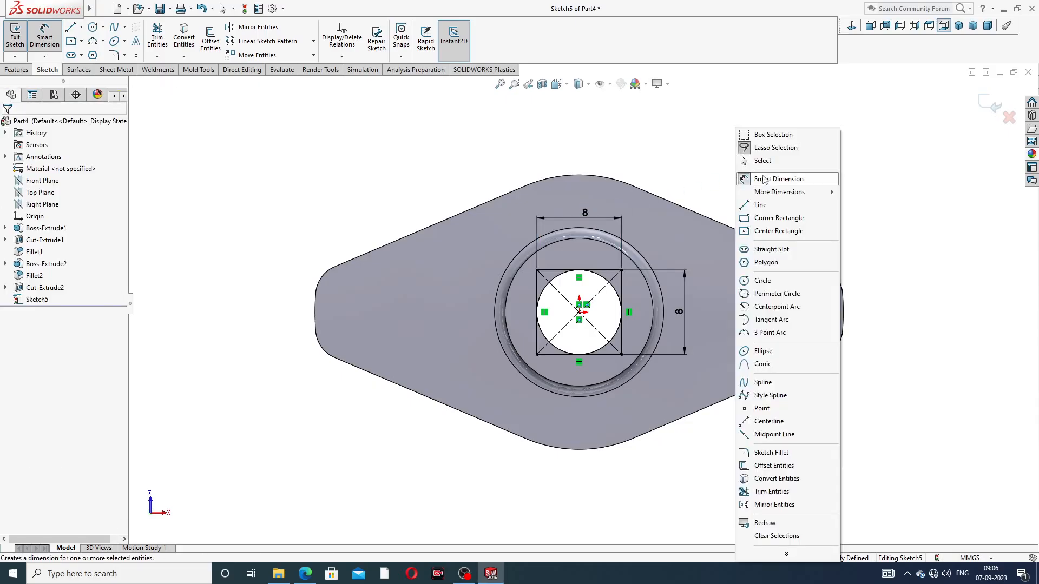
left_click(767, 165)
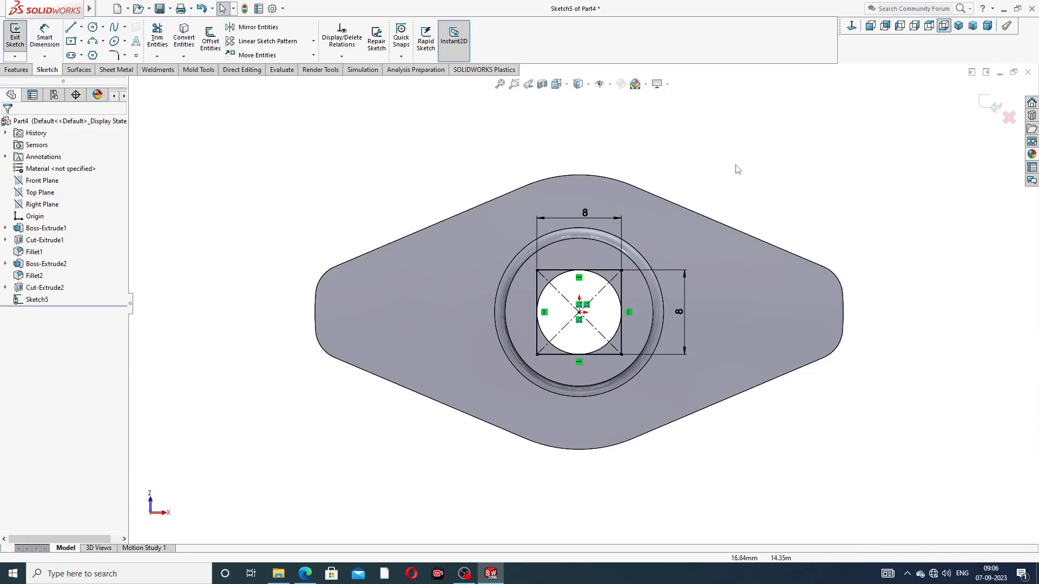
Cut the 8 mm square into the boss with a blind extruded cut 6 mm deep
left_click(17, 70)
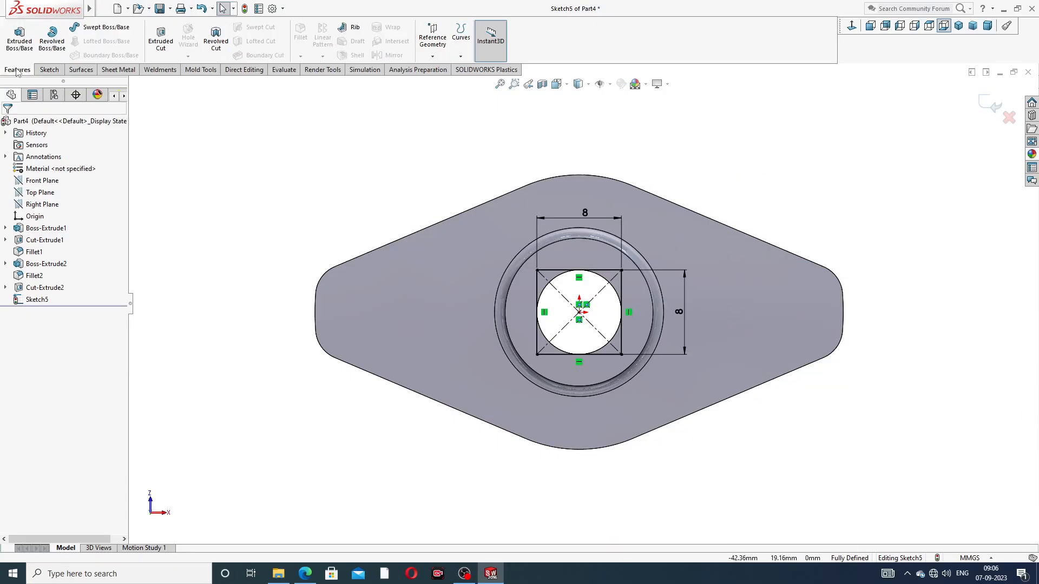
left_click(161, 37)
middle_click_drag(372, 179, 471, 170)
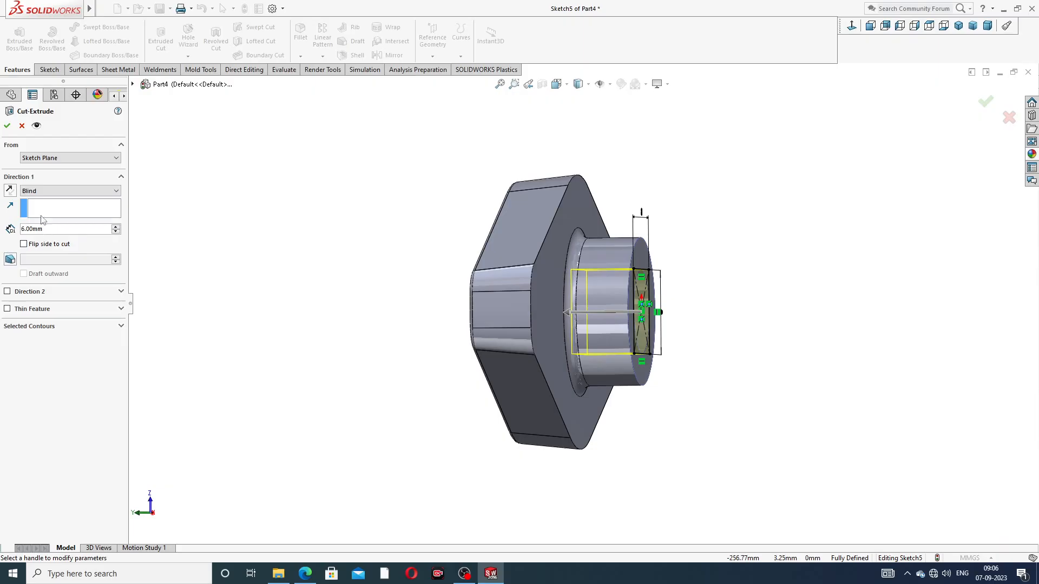
left_click(7, 126)
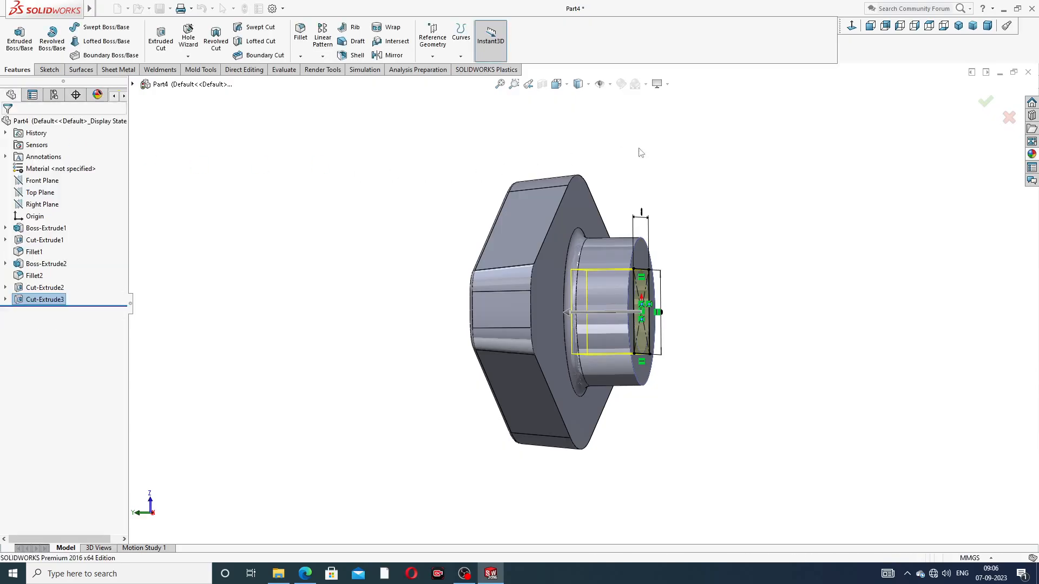
Start a sketch on the boss's end face, viewed face-on, and draw an origin-centered circle about 11.5 mm in diameter
middle_click_drag(755, 214, 647, 234)
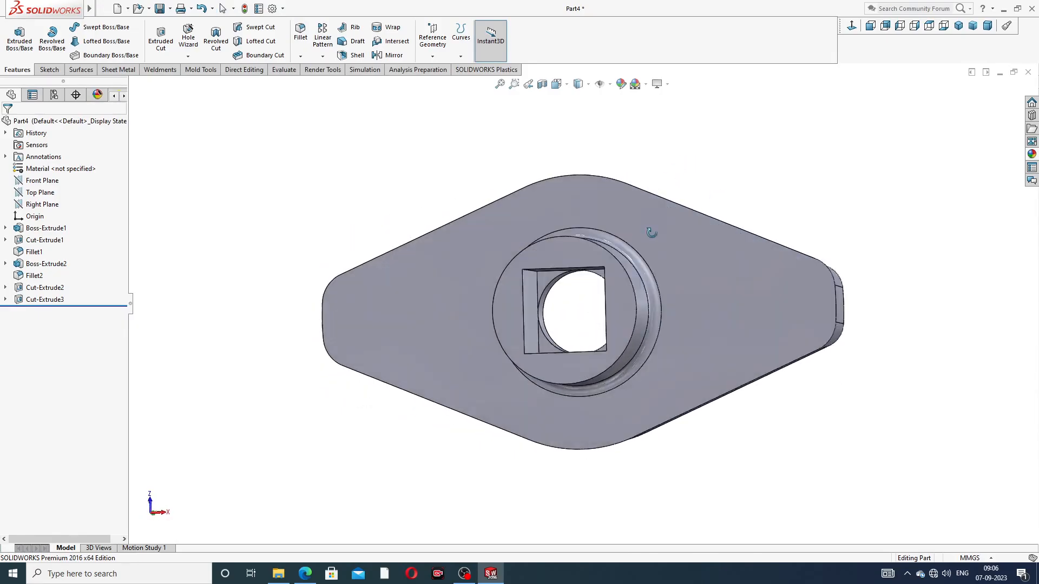
left_click(570, 249)
left_click(614, 217)
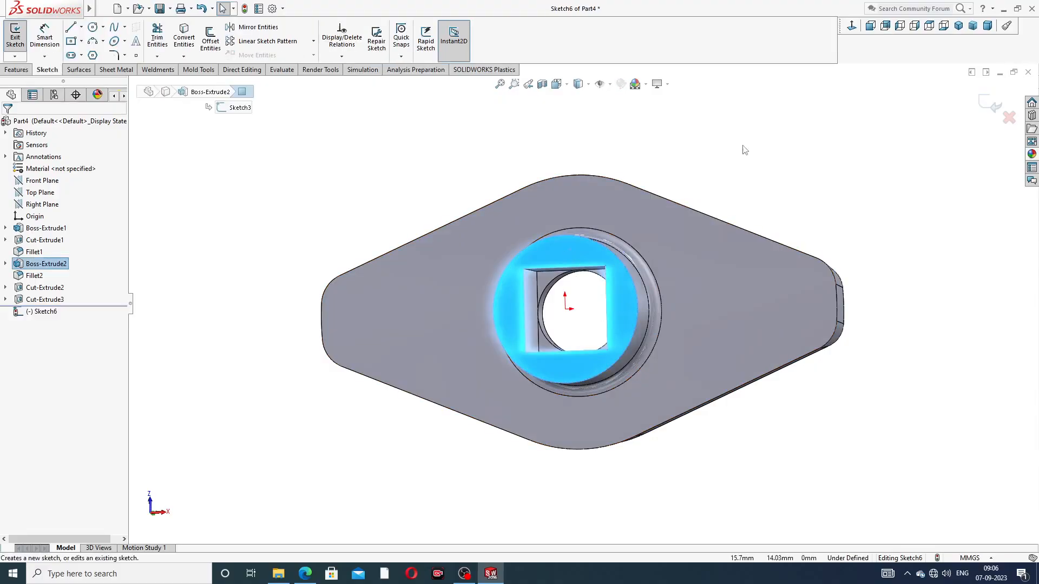
left_click(852, 26)
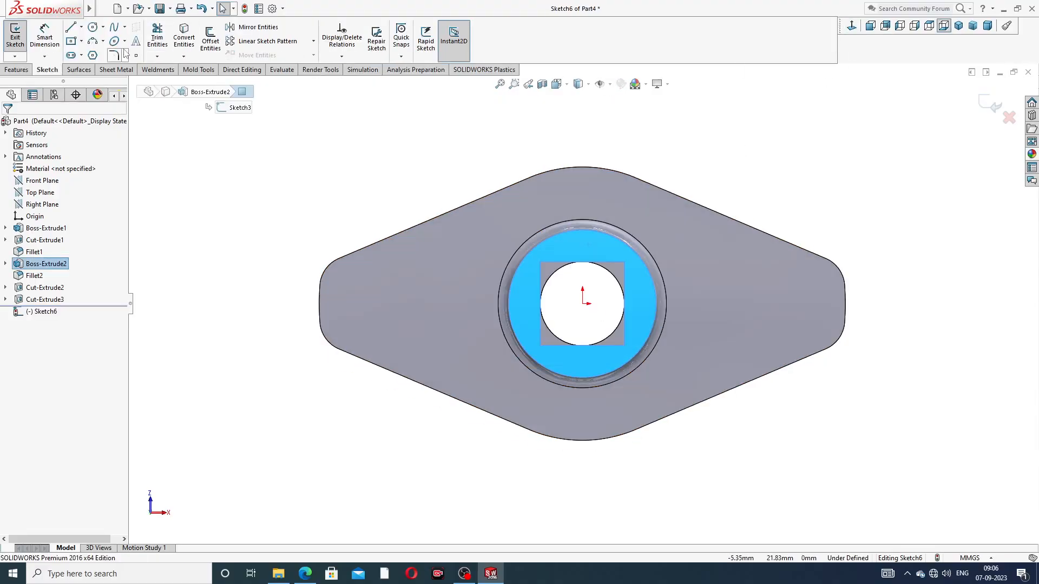
left_click(92, 26)
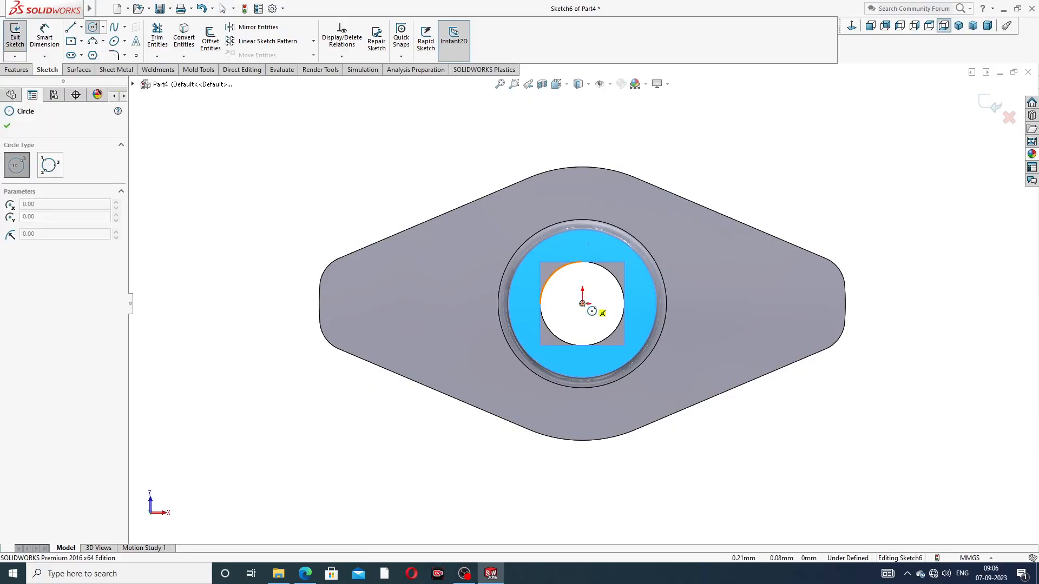
left_click(584, 302)
left_click(610, 251)
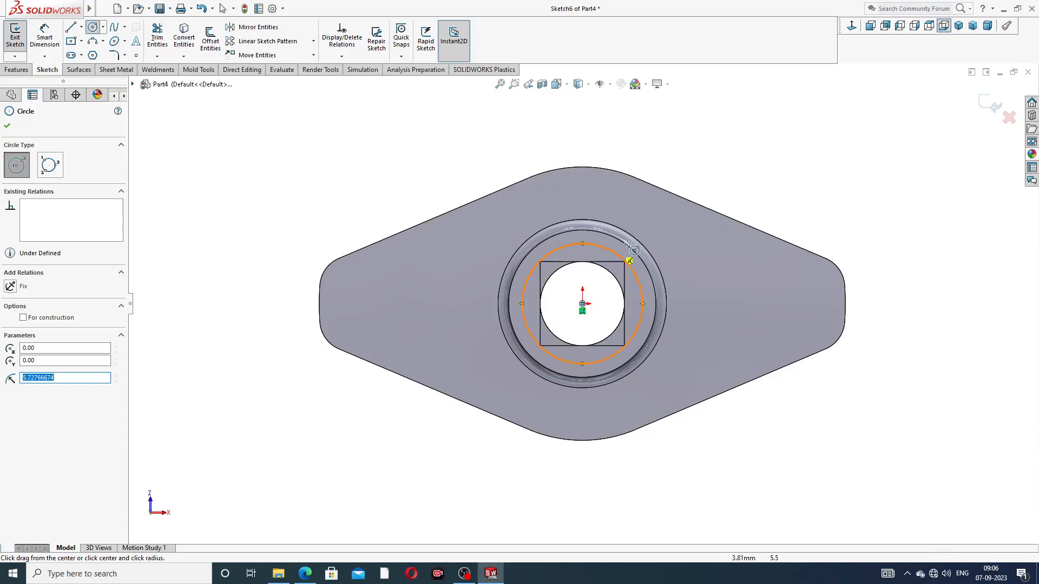
right_click(707, 190)
left_click(729, 195)
Dimension the circle's diameter on the boss face as 12 mm
left_click(44, 38)
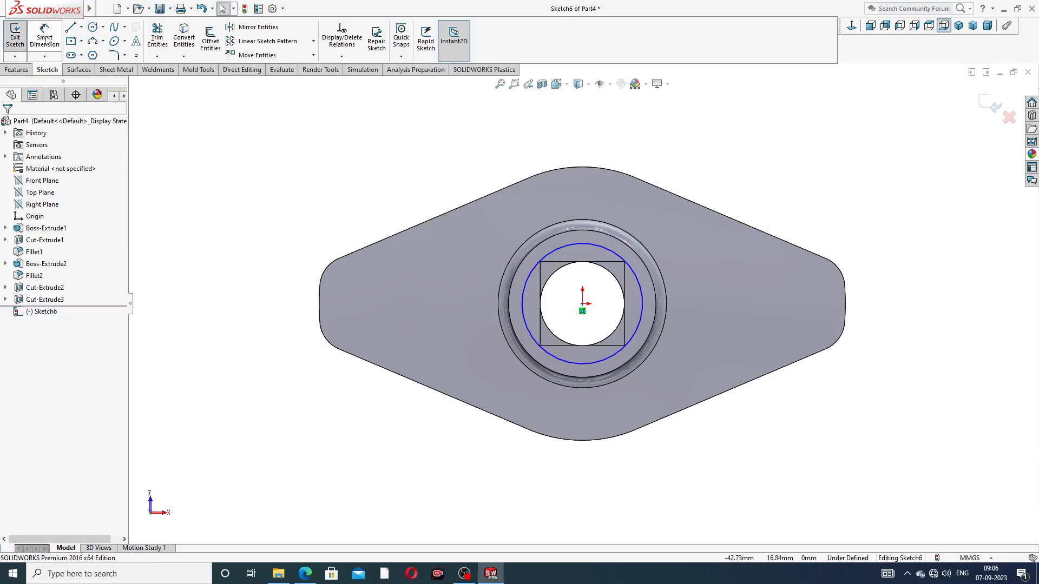
left_click(604, 245)
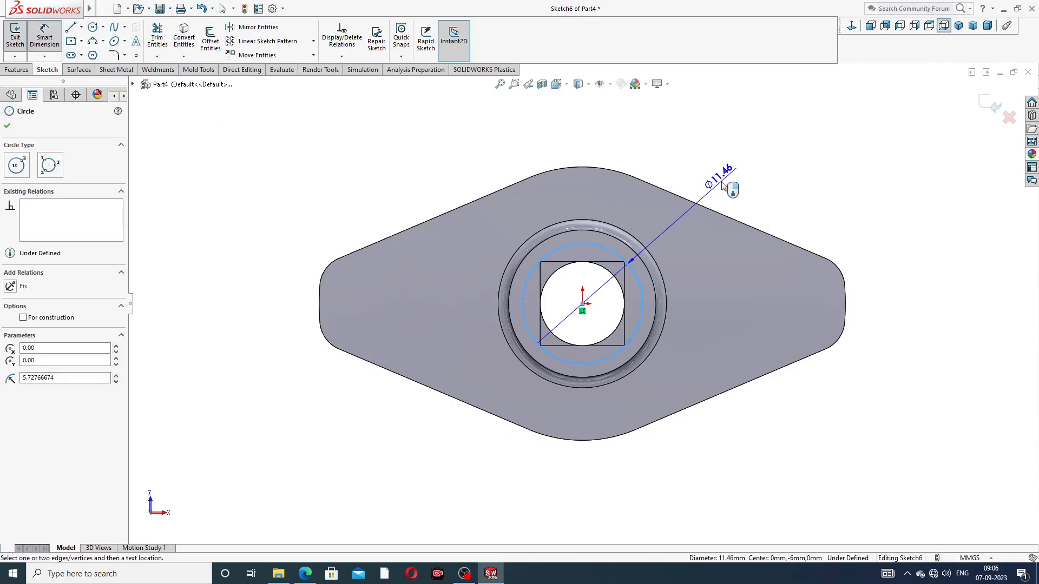
left_click(709, 178)
type("12")
key("Return")
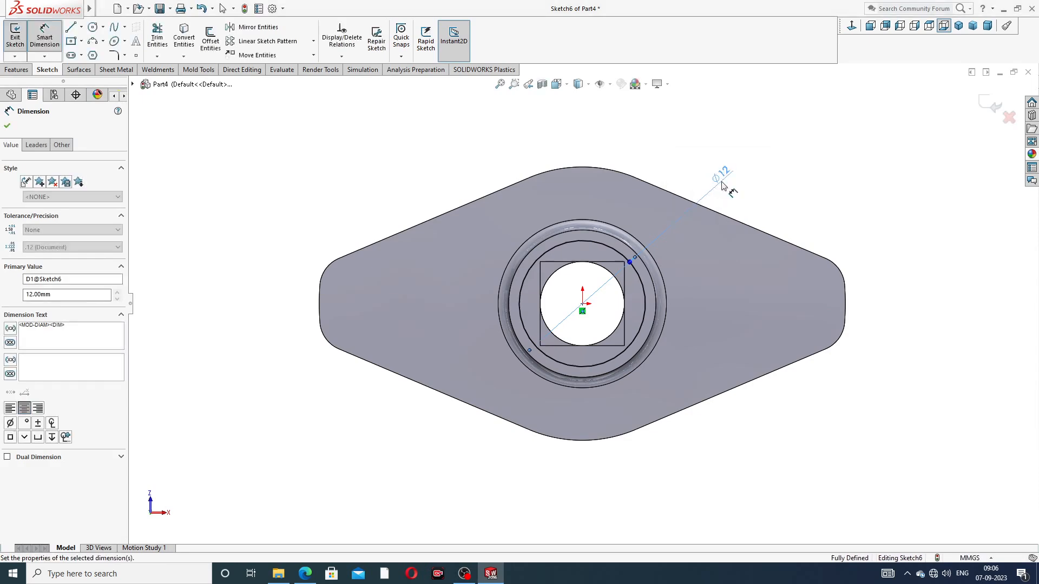
right_click(774, 130)
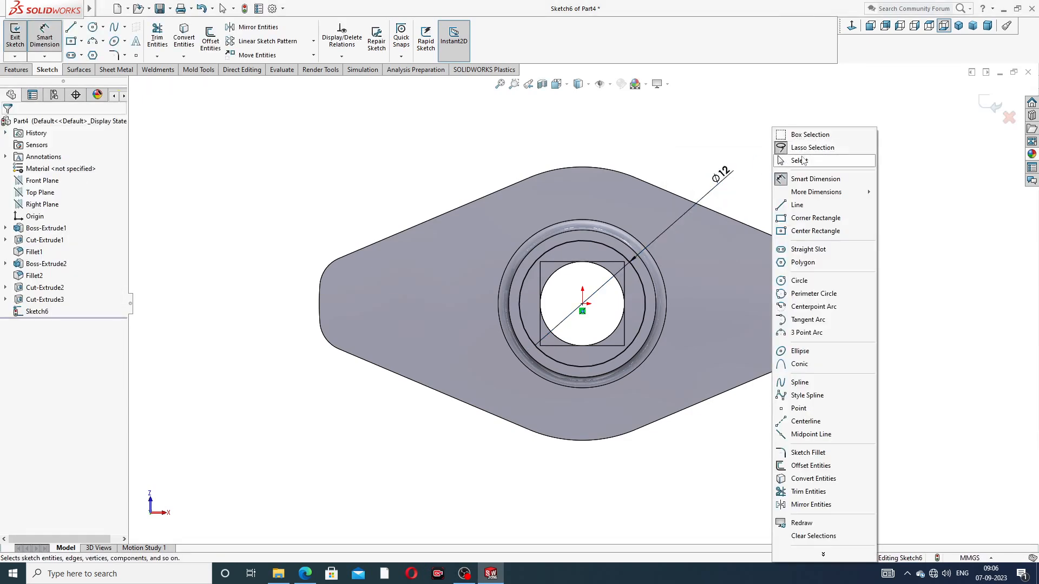
left_click(799, 161)
Cut the 12 mm circle into the boss with a blind extruded cut 2 mm deep
left_click(27, 72)
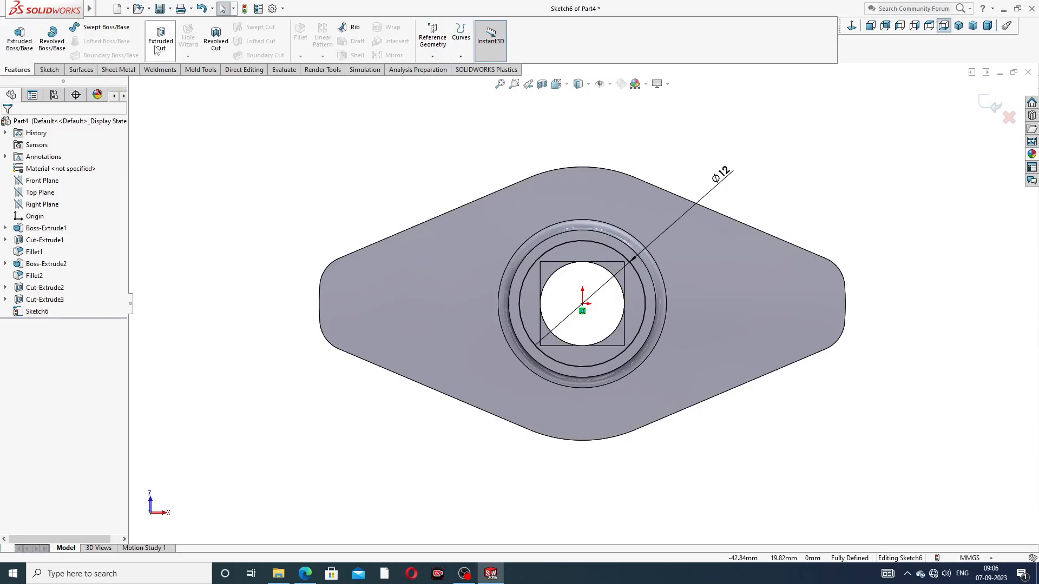
left_click(161, 38)
middle_click_drag(335, 194, 382, 201)
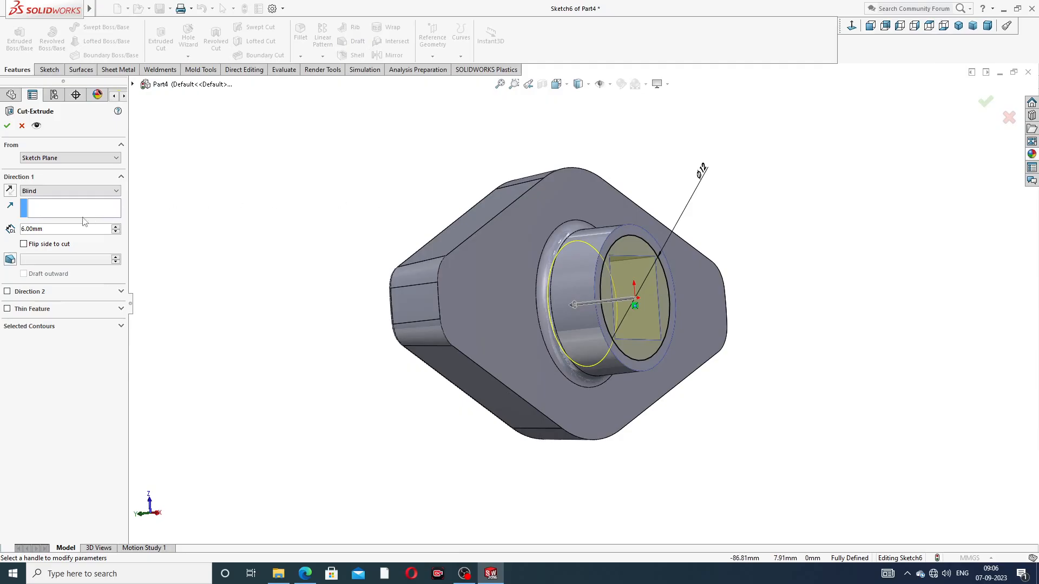
left_click_drag(52, 232, 1, 229)
type("2")
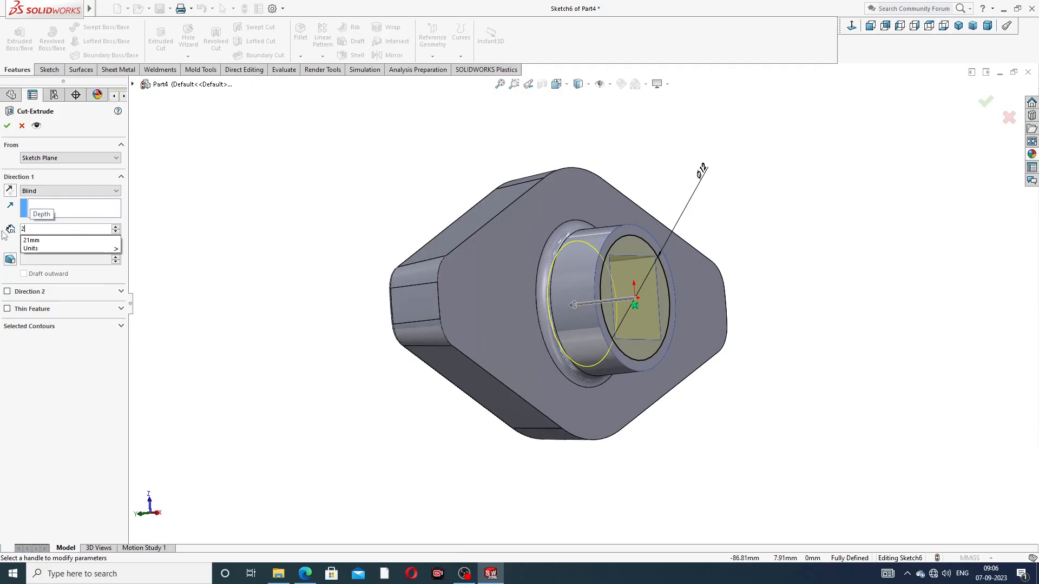
key("Return")
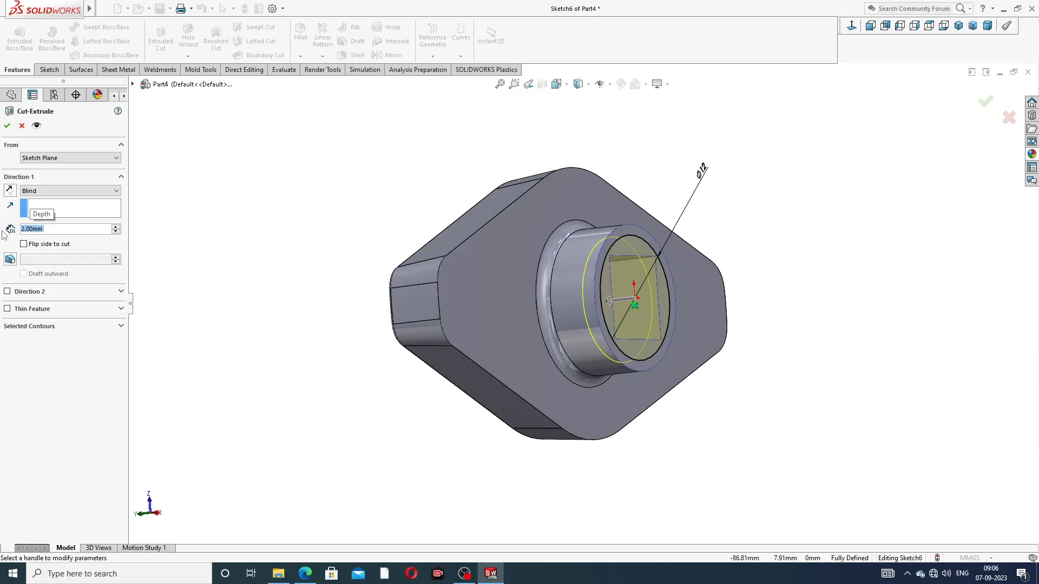
left_click(7, 126)
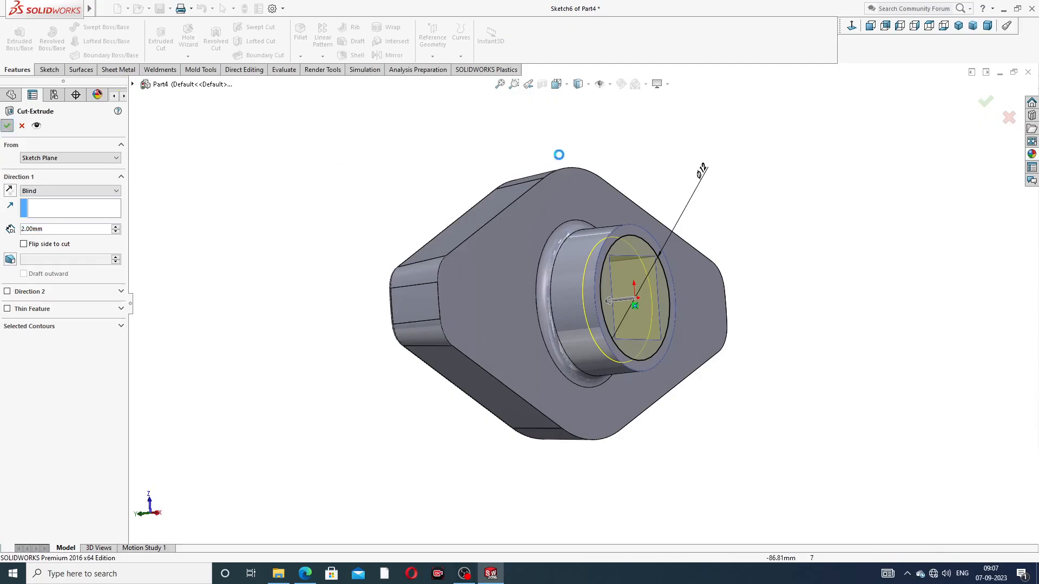
Examine the boss's counterbore and square socket from several angles, and the recessed side of the flywheel
left_click(752, 162)
middle_click_drag(777, 249, 749, 156)
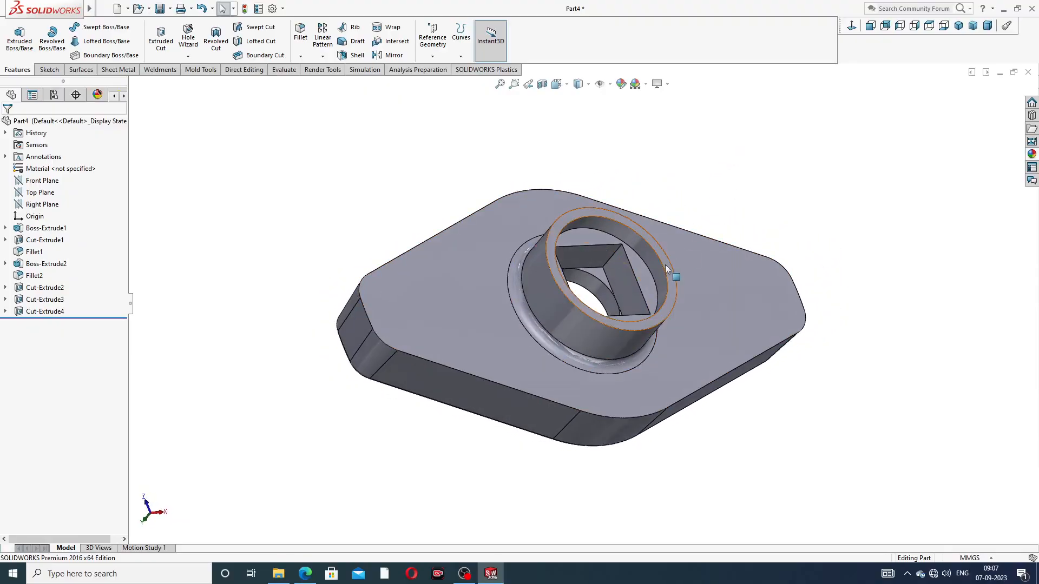
middle_click_drag(666, 266, 757, 159)
scroll(649, 146, "up", 3)
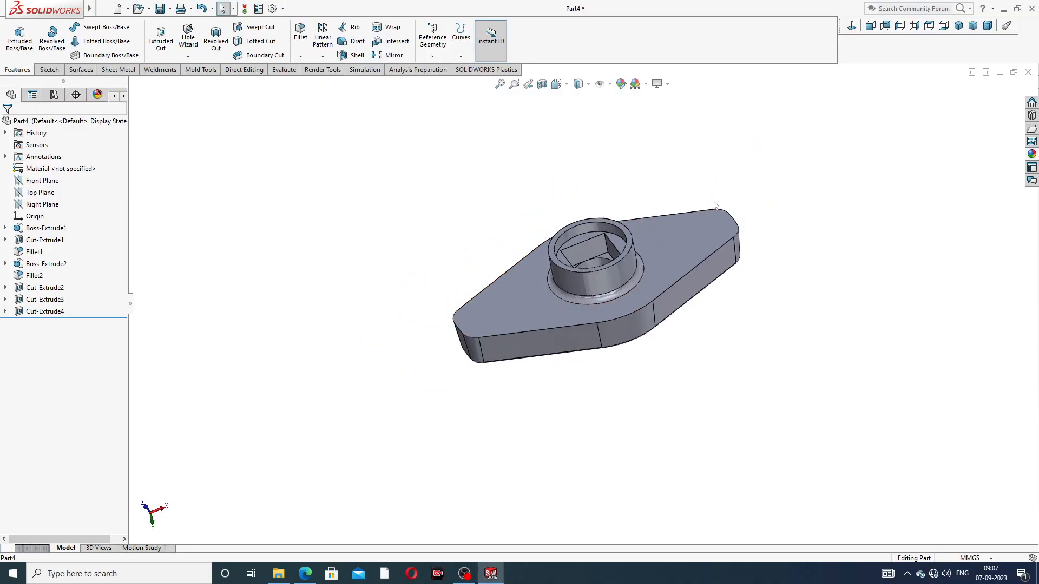
middle_click_drag(713, 204, 726, 174)
scroll(599, 249, "down", 3)
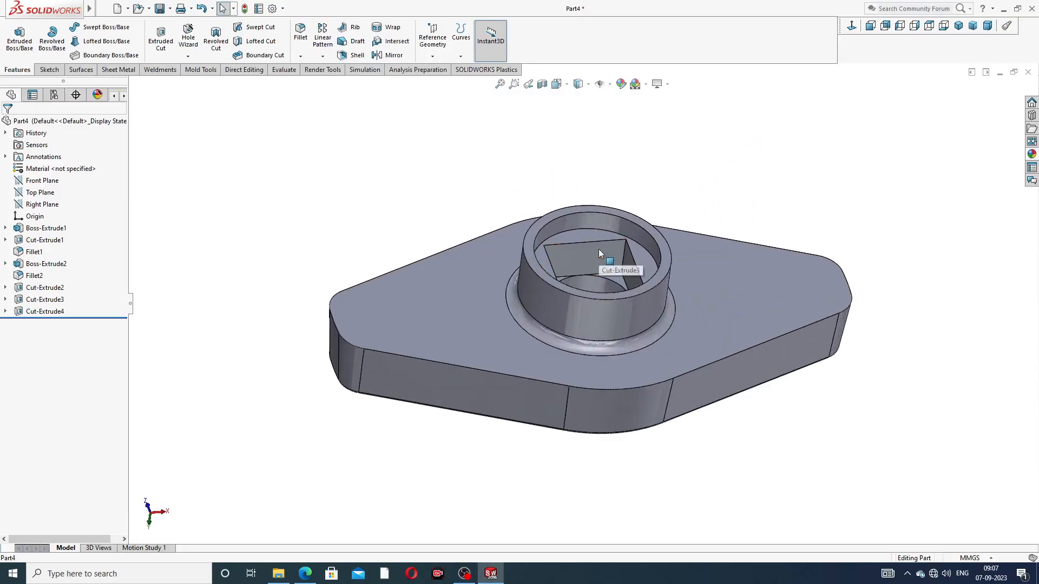
mouse_move(636, 227)
middle_mouse_down()
mouse_move(642, 286)
mouse_move(634, 238)
middle_mouse_up()
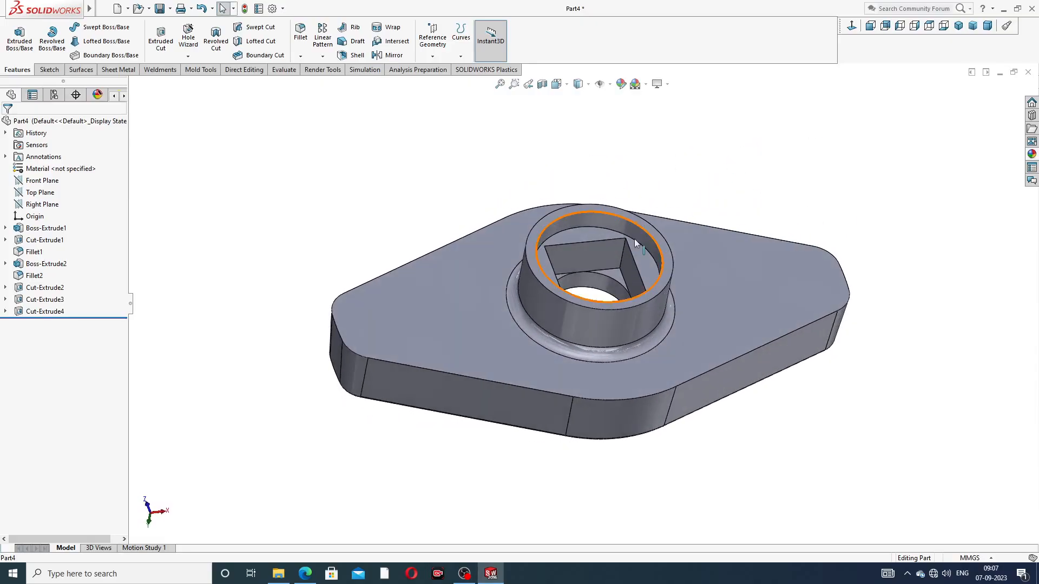
middle_click_drag(758, 209, 738, 260)
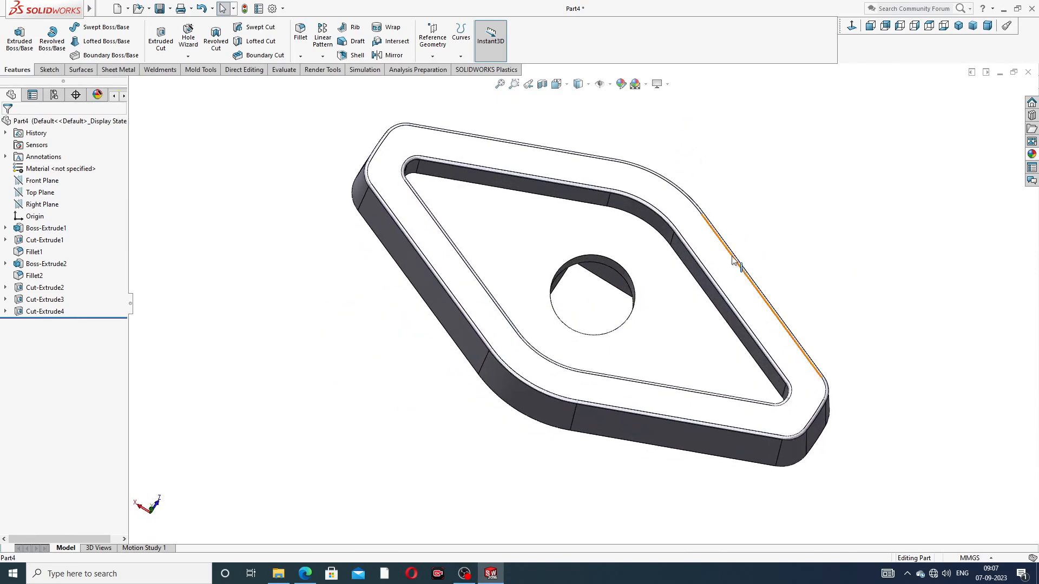
Check the flywheel's color in the reference drawing and color the whole part blue, RGB 0, 0, 192
left_click(305, 574)
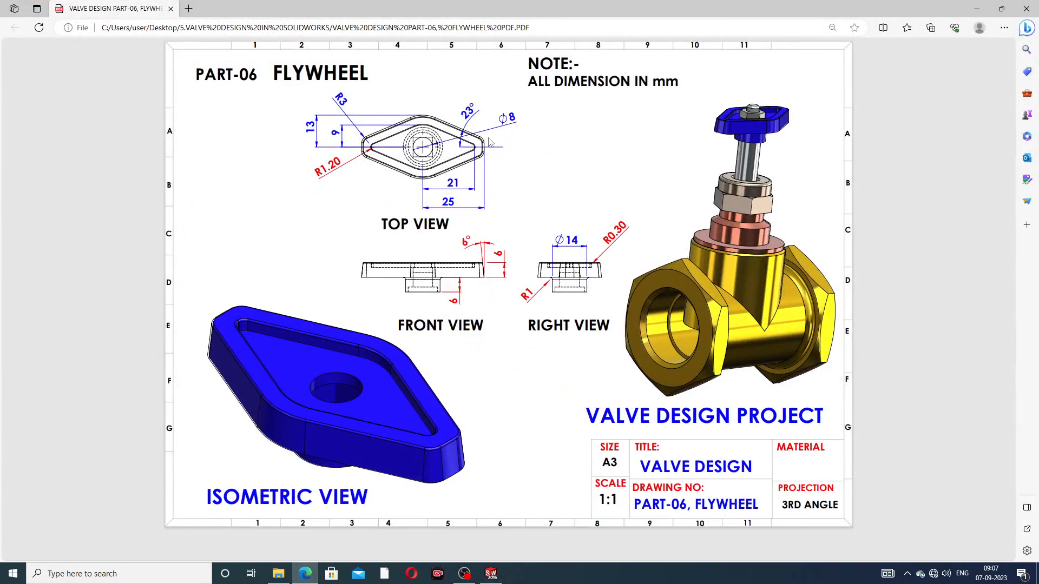
left_click(306, 577)
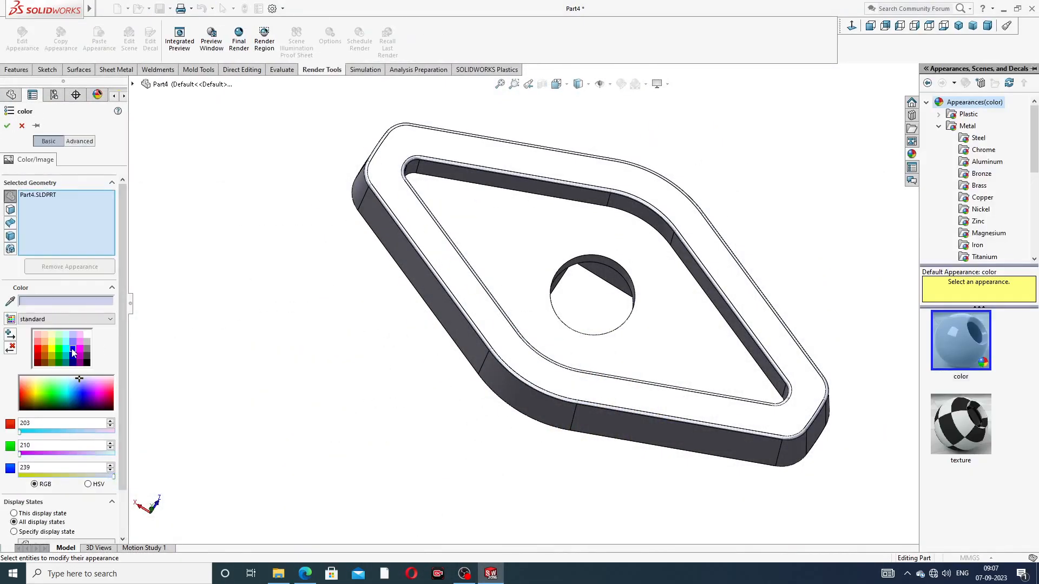
left_click(74, 352)
left_click(75, 356)
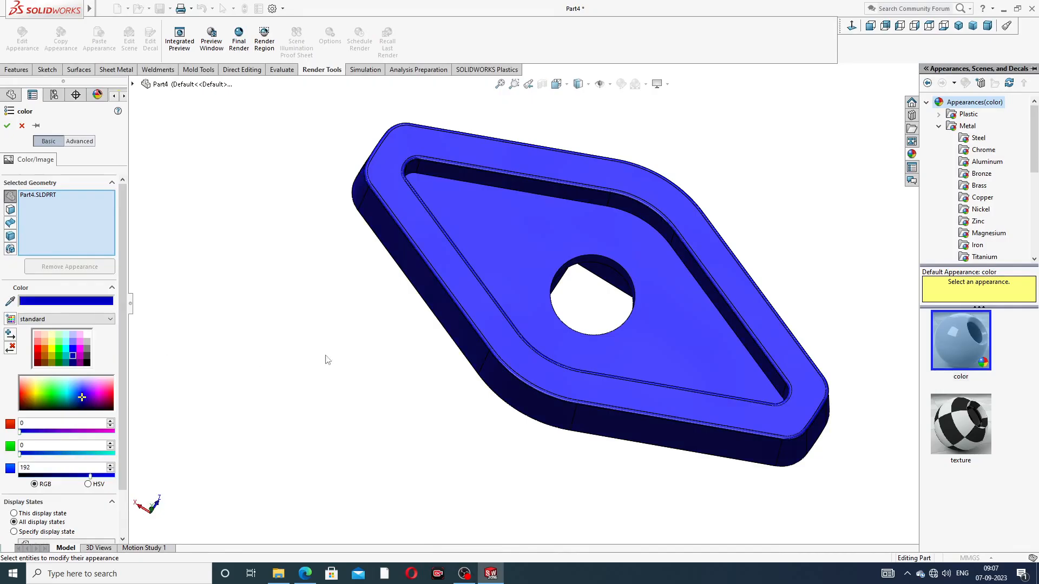
mouse_move(471, 346)
middle_mouse_down()
mouse_move(511, 286)
mouse_move(481, 347)
middle_mouse_up()
left_click(7, 126)
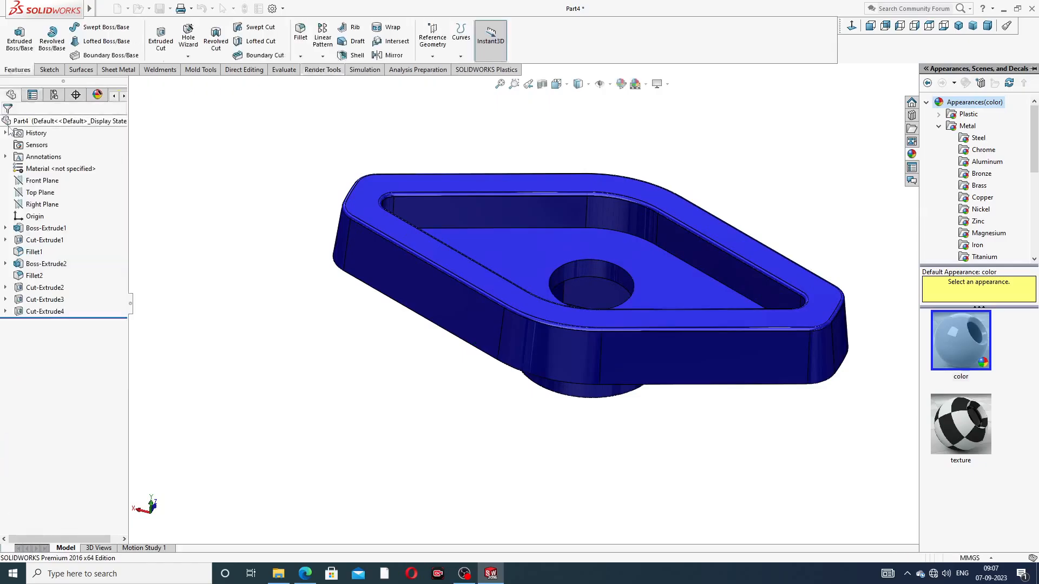
Examine the blue flywheel from several angles, including the isometric view
middle_click_drag(732, 220, 865, 169)
left_click(959, 28)
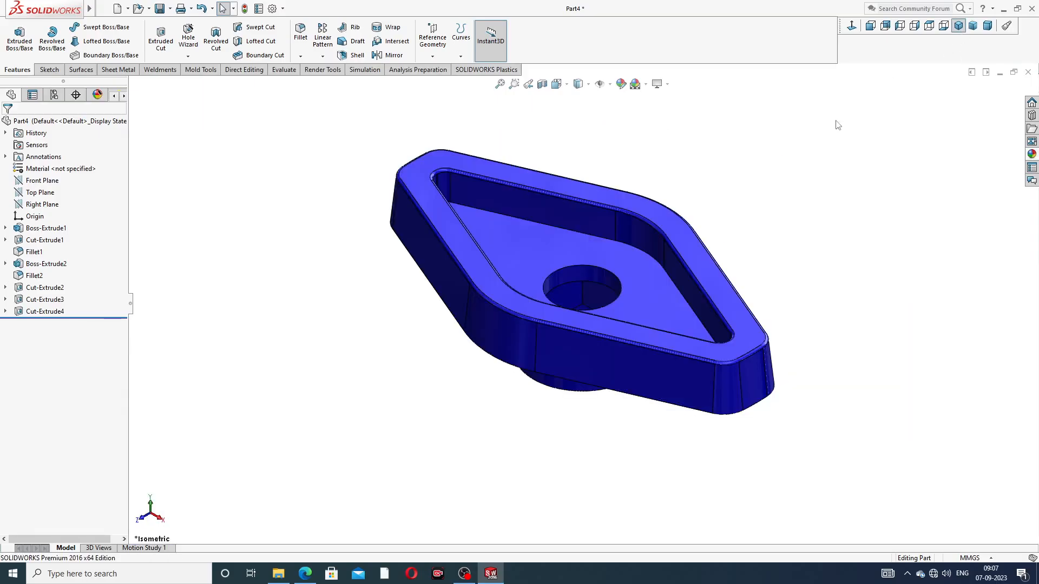
middle_click_drag(583, 212, 627, 297)
scroll(596, 301, "down", 3)
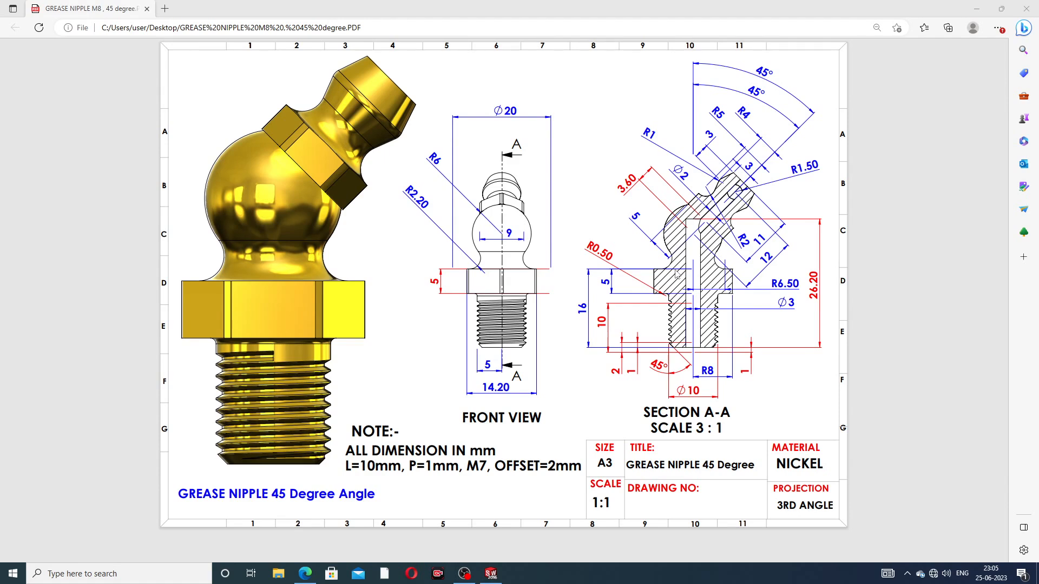
Switch from the grease nipple drawing to the finished model in SOLIDWORKS and examine it from several angles, including the isometric view
left_click(311, 574)
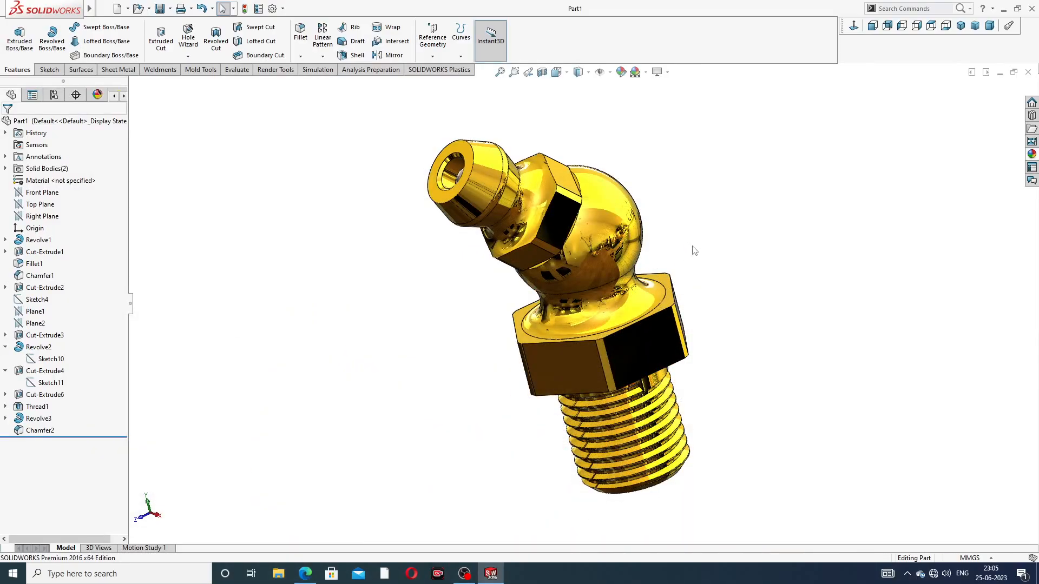
middle_click_drag(693, 250, 756, 226)
scroll(570, 280, "down", 2)
mouse_move(707, 155)
middle_mouse_down()
mouse_move(747, 151)
mouse_move(703, 163)
middle_mouse_up()
middle_click_drag(639, 171, 868, 121)
left_click(962, 26)
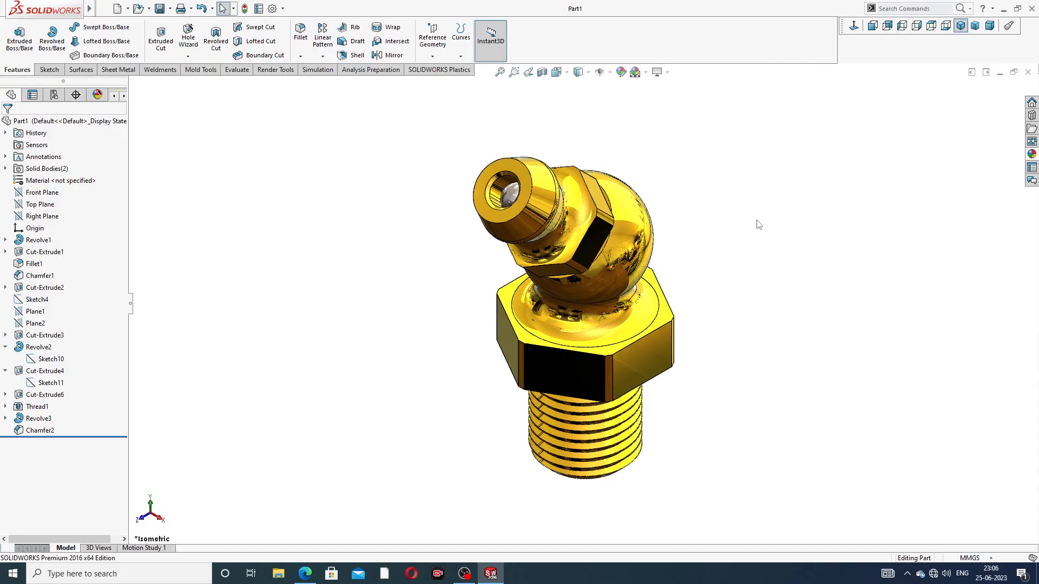
Close the finished grease nipple model and create a new part document with a plain white background scene
left_click(1028, 72)
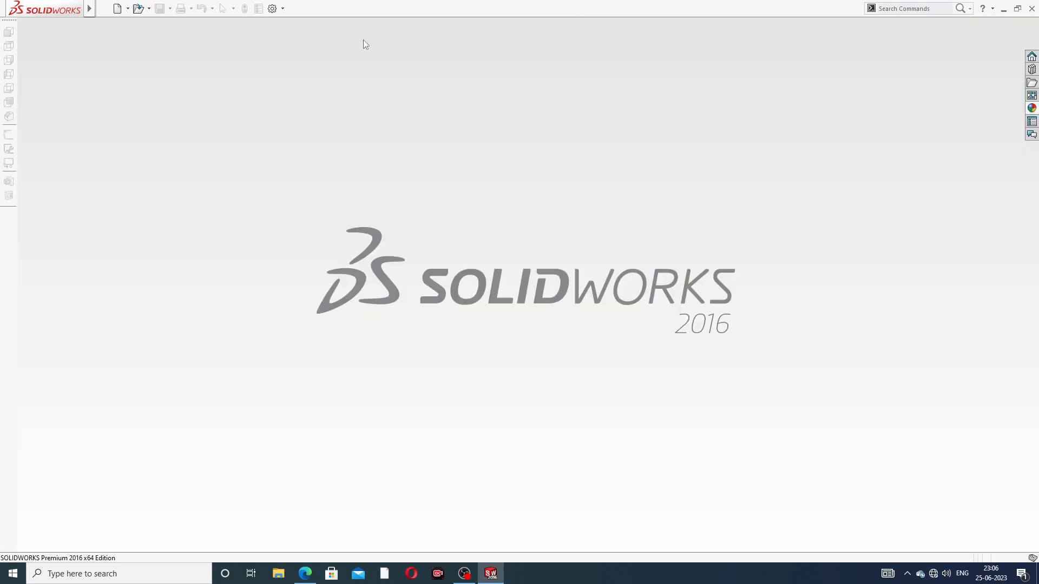
left_click(117, 9)
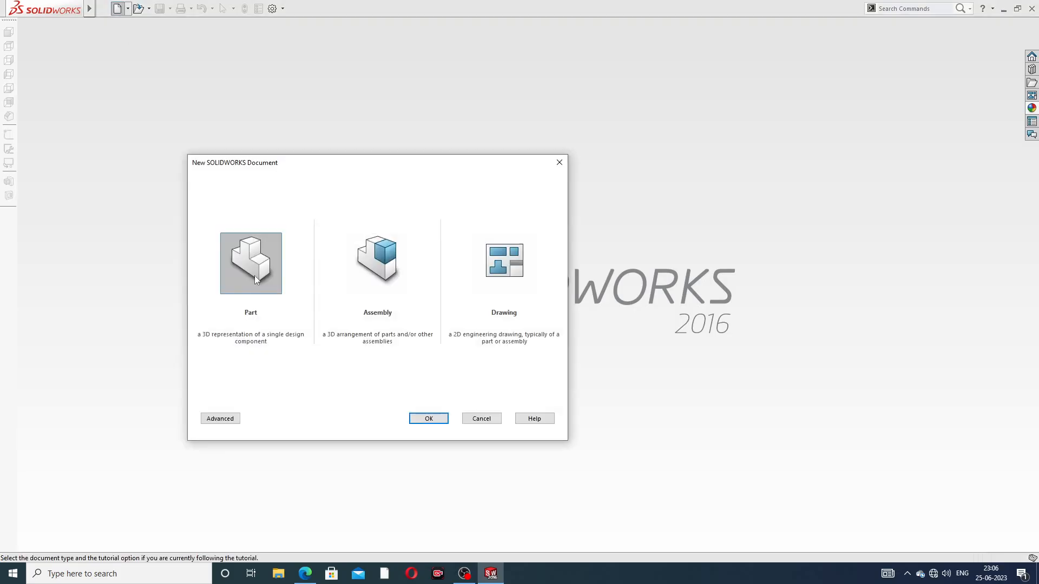
left_click(429, 419)
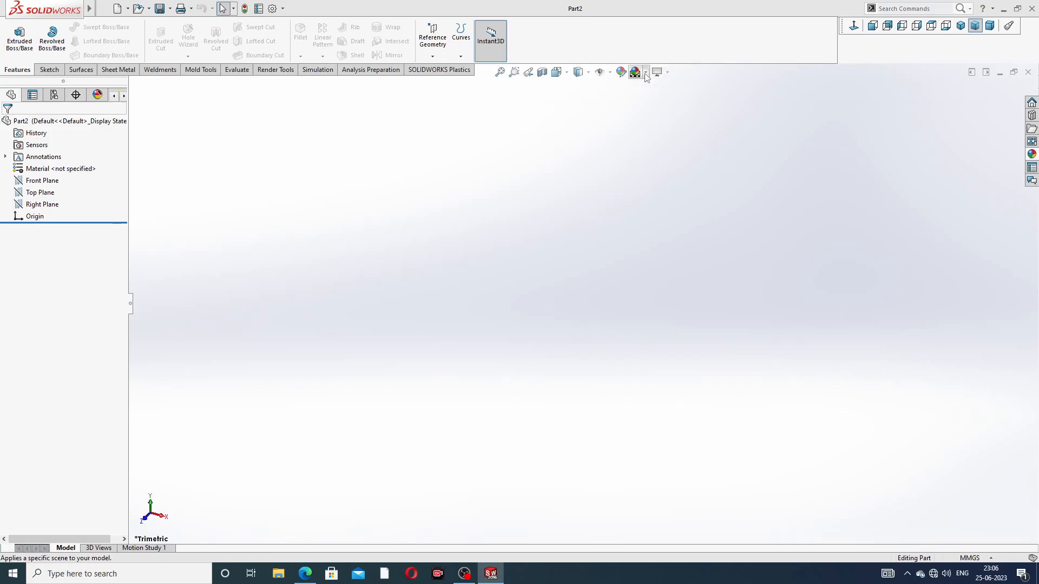
left_click(646, 76)
left_click(655, 28)
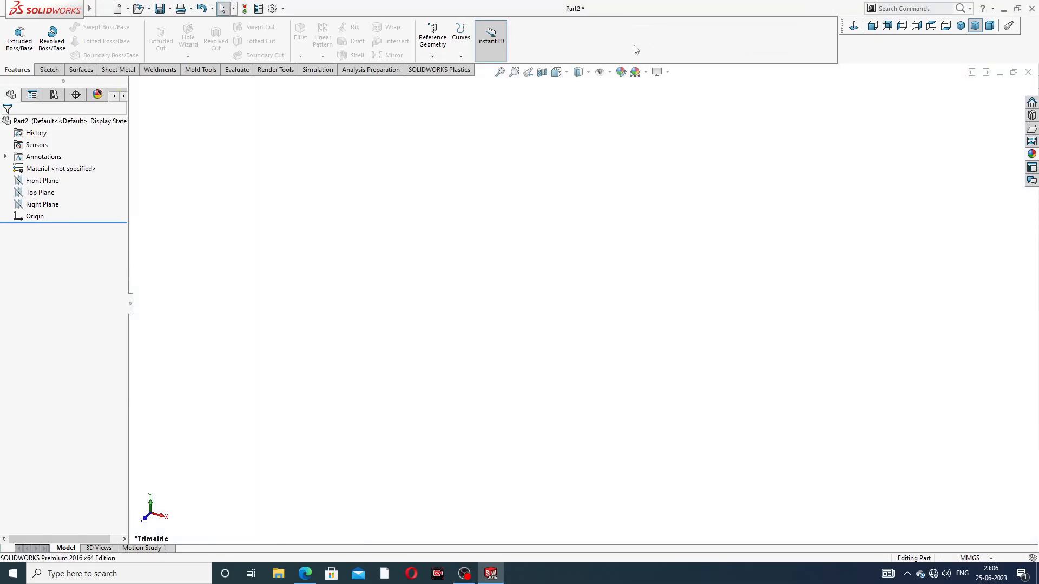
Set both the shaded/draft and the wireframe image quality resolutions of the new part to their highest level
left_click(273, 8)
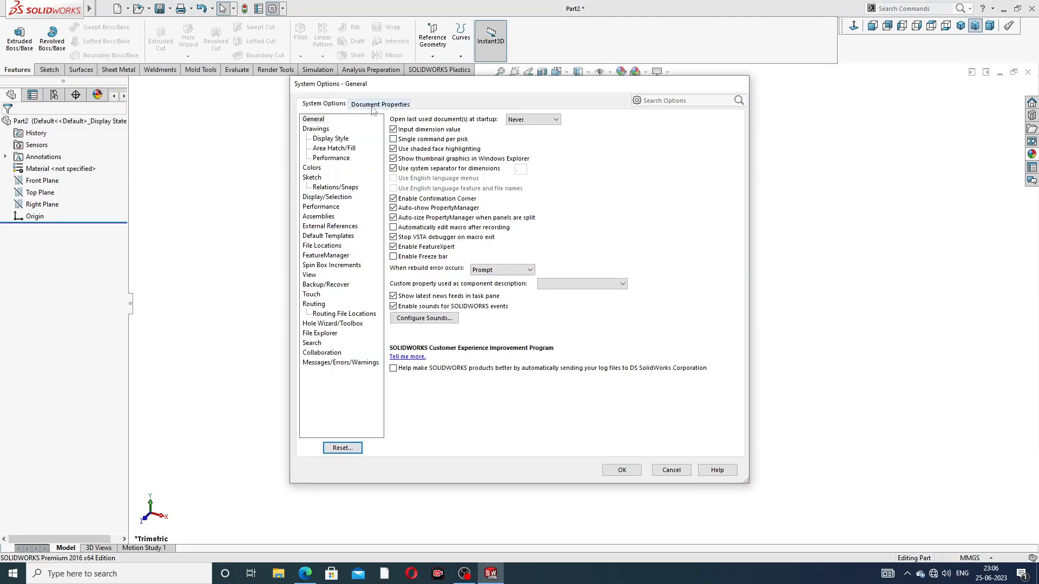
left_click(374, 106)
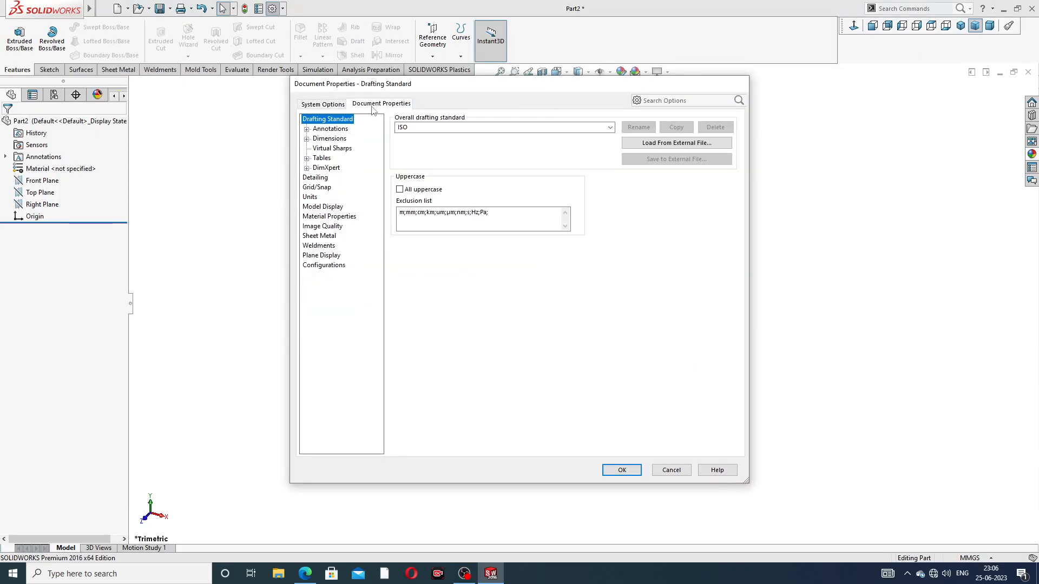
left_click(322, 226)
left_click_drag(486, 137, 596, 136)
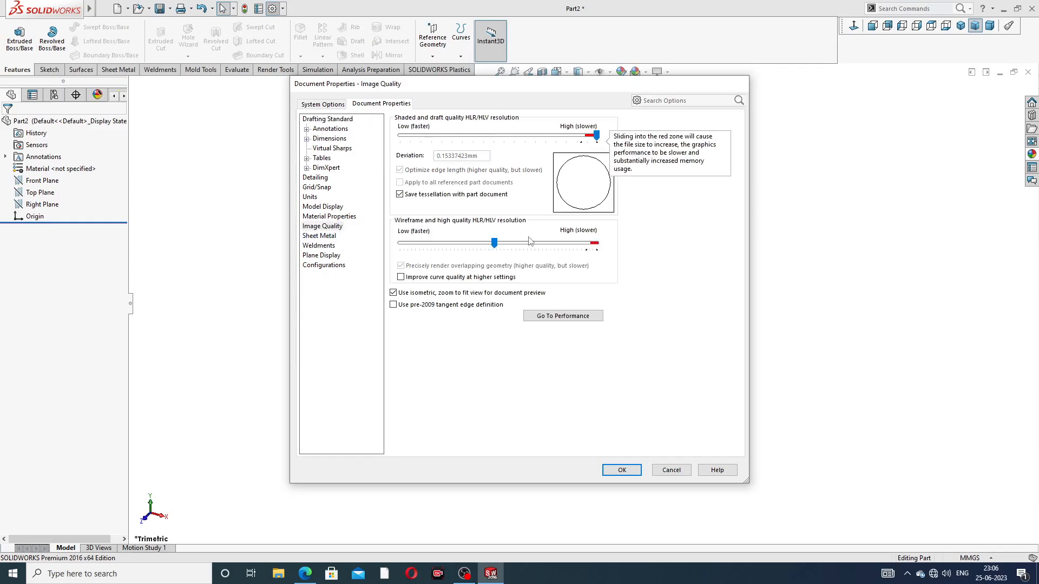
left_click_drag(494, 243, 625, 249)
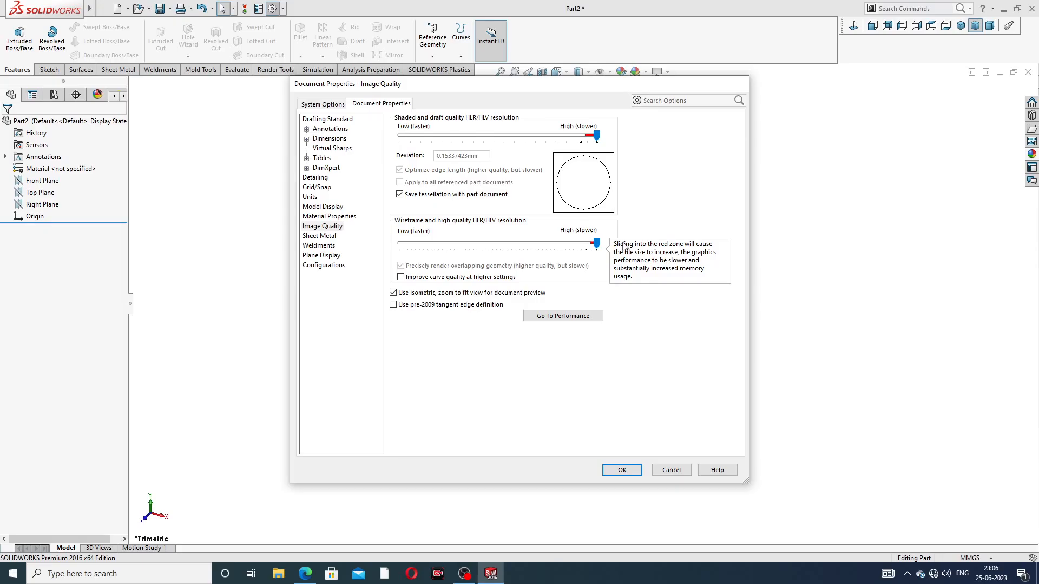
left_click(626, 469)
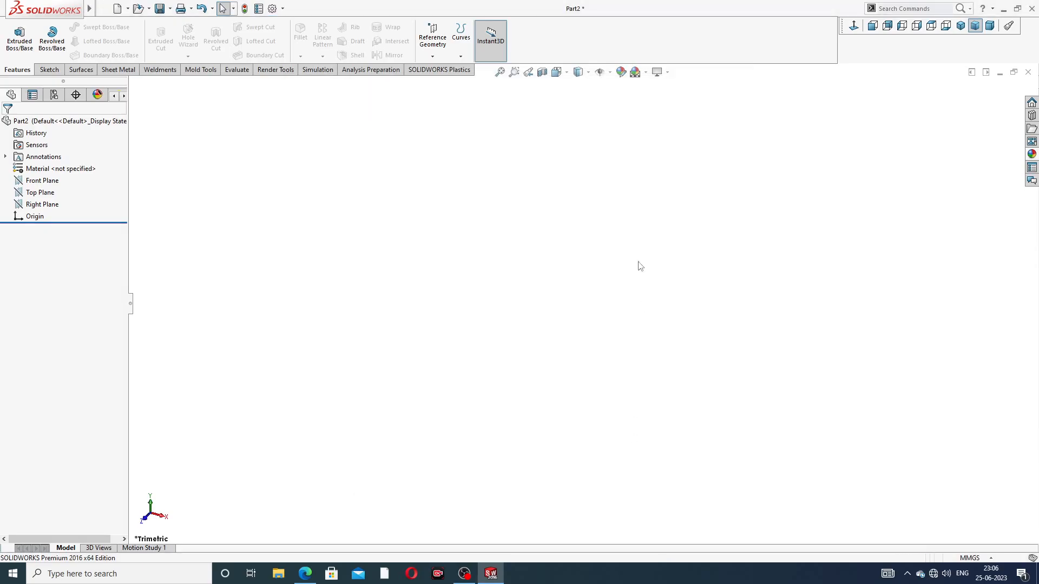
Switch to the browser and consult the 45-degree grease nipple reference drawing
left_click(305, 573)
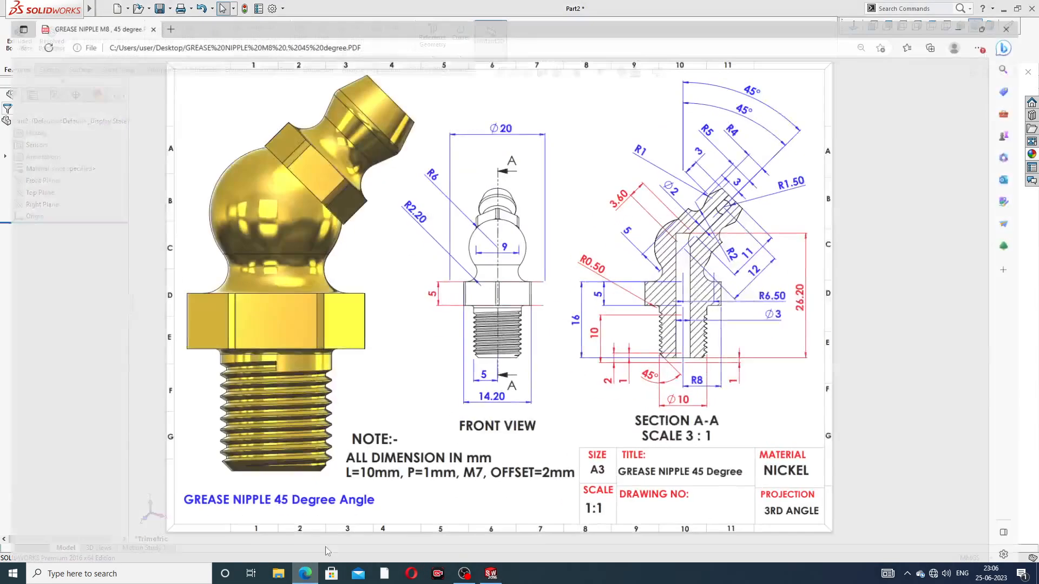
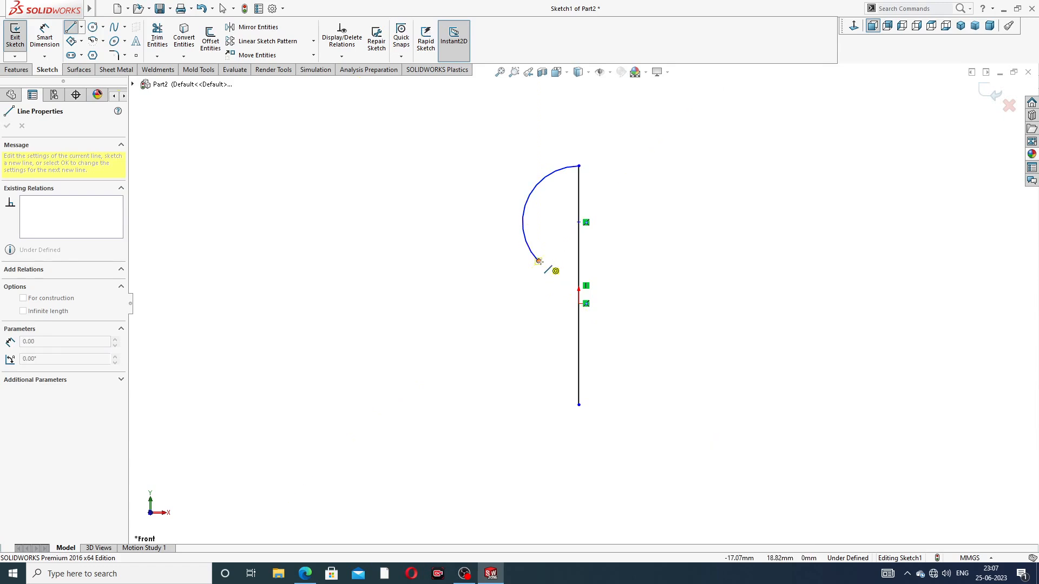
Finish the lower tangent arc at about 15.6 mm radius and draw the stepped flange and shank lines, closing at the axis with a bottom line about 21 mm long
left_click(518, 320)
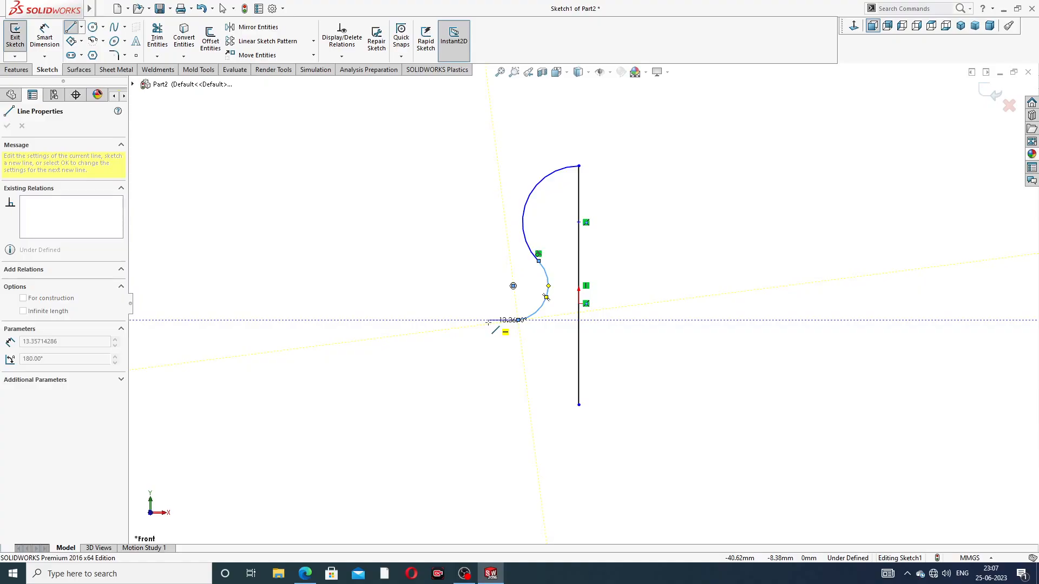
left_click(488, 320)
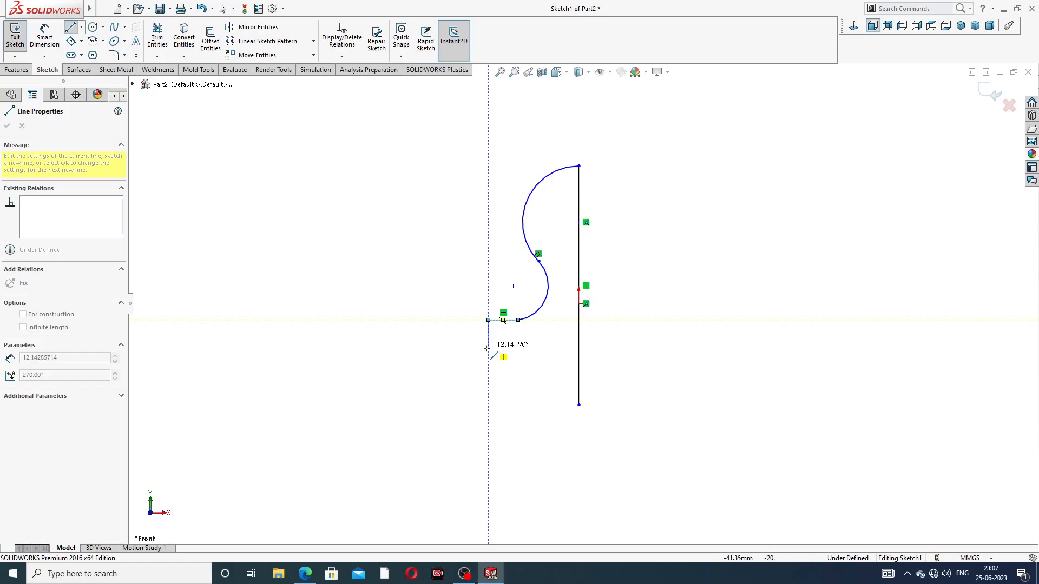
left_click(488, 351)
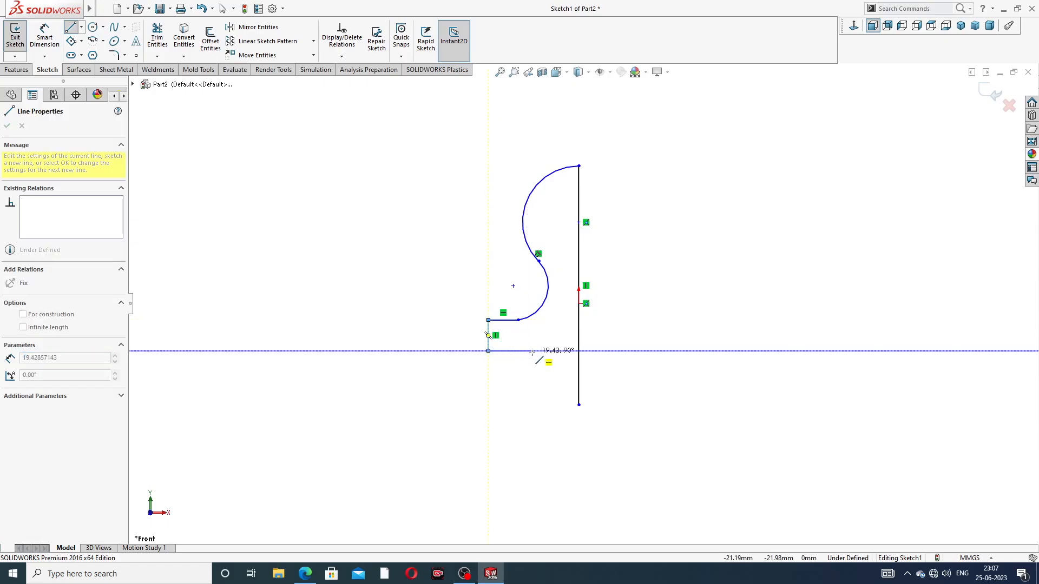
left_click(532, 352)
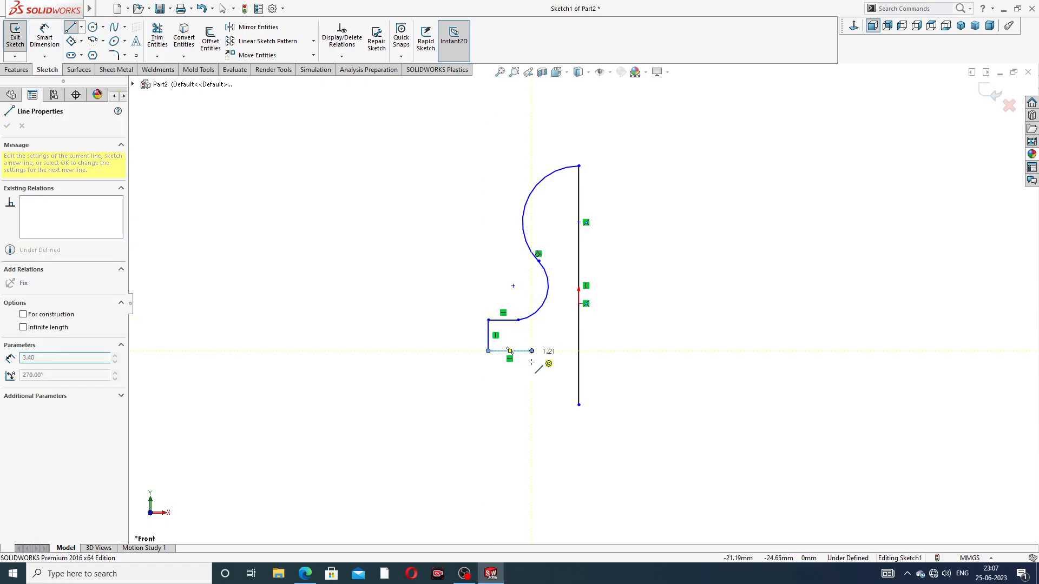
left_click(531, 405)
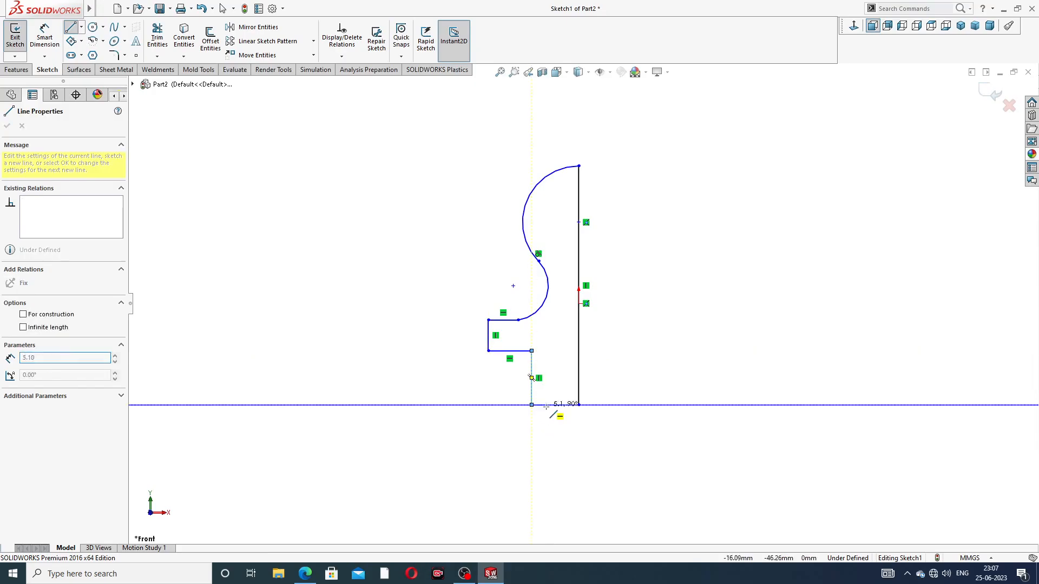
left_click(579, 405)
right_click(647, 178)
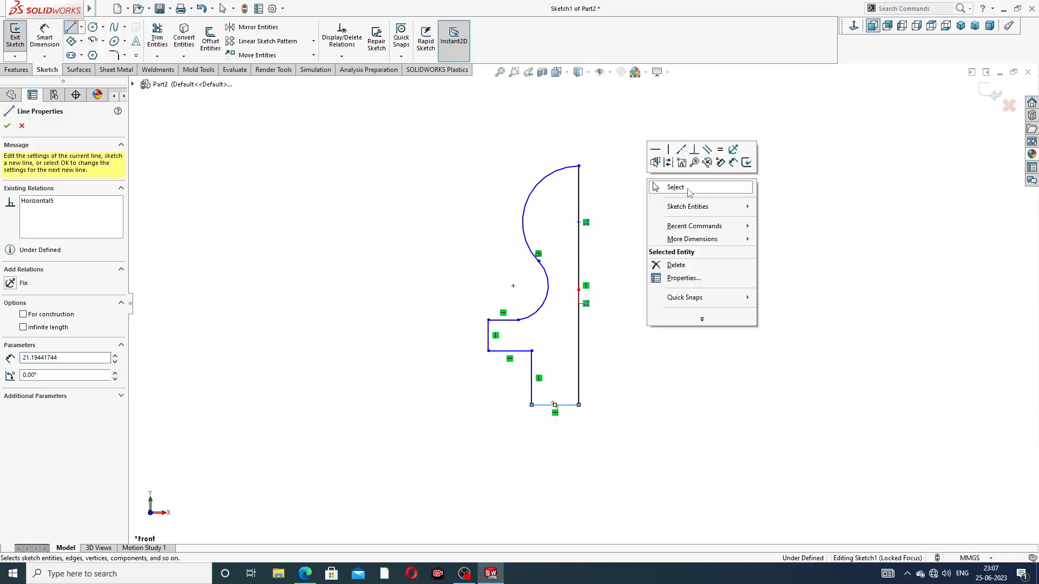
left_click(688, 188)
Make the upper arc's centre point coincident with the sketch origin
scroll(594, 246, "down", 1)
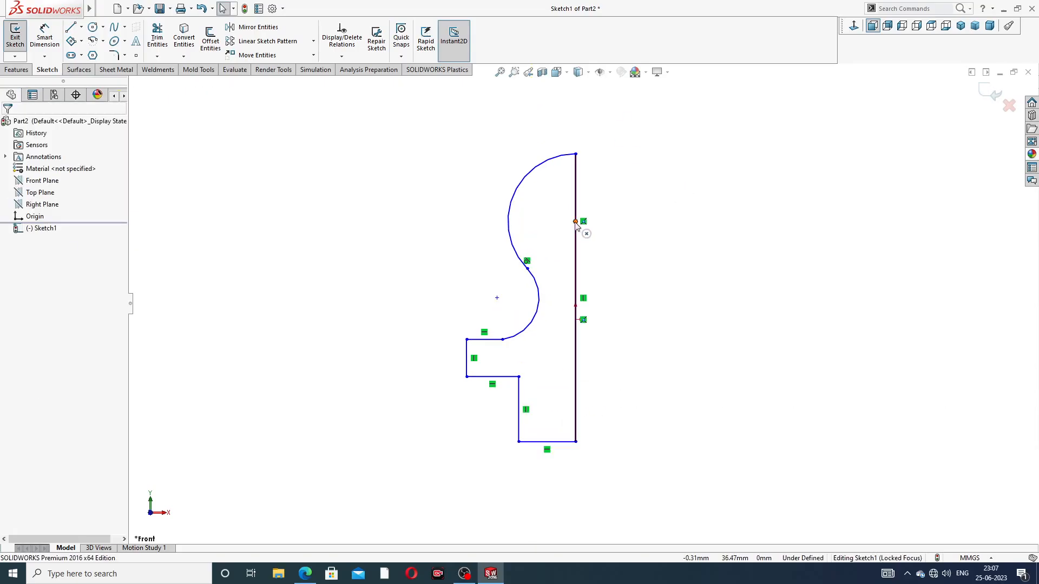
left_click(576, 223)
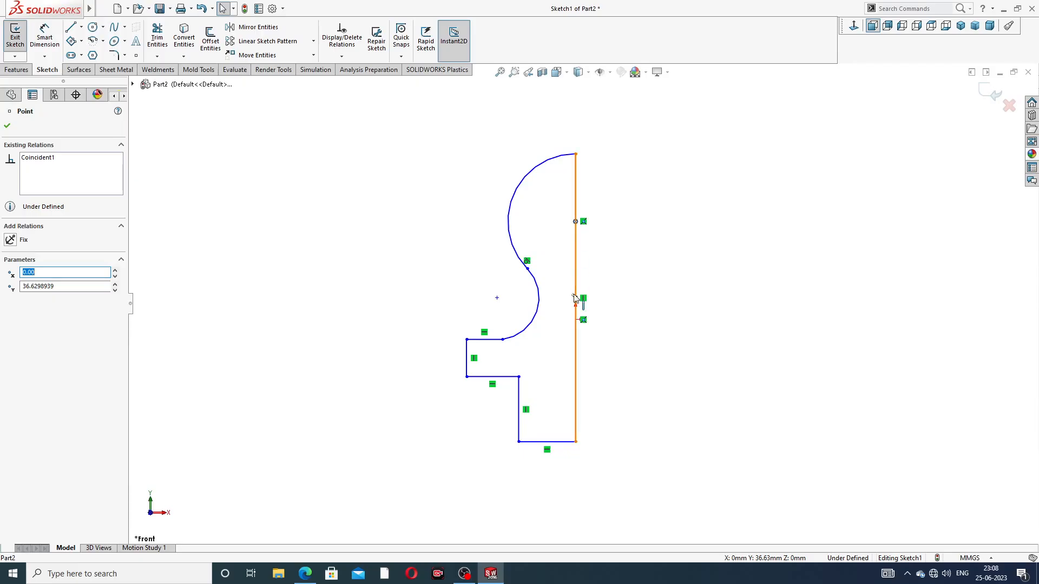
left_click(576, 319, "ctrl")
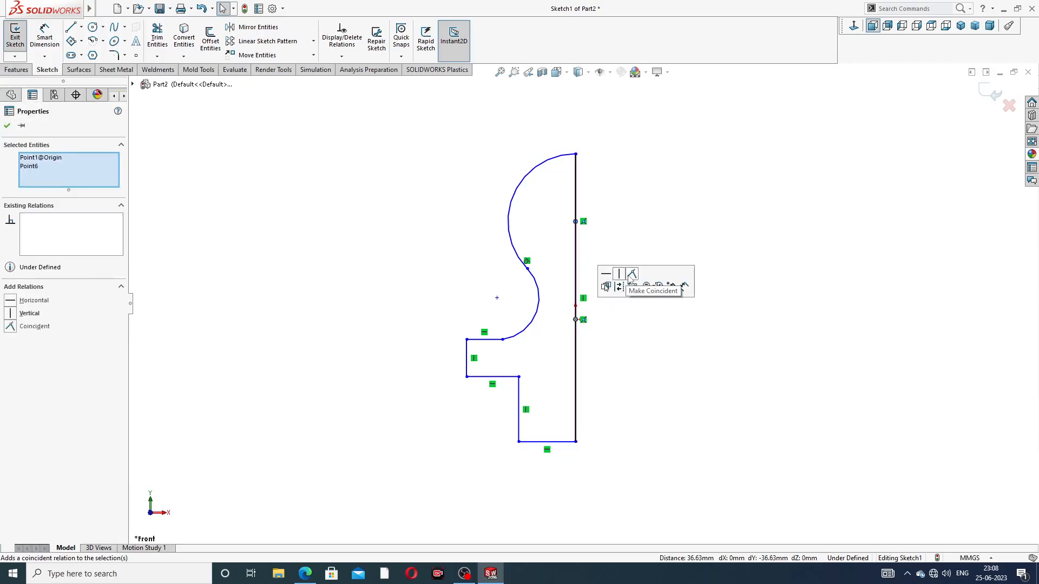
left_click(625, 278)
Dimension the upper arc of the profile with a radius of 6 mm
scroll(579, 417, "up", 2)
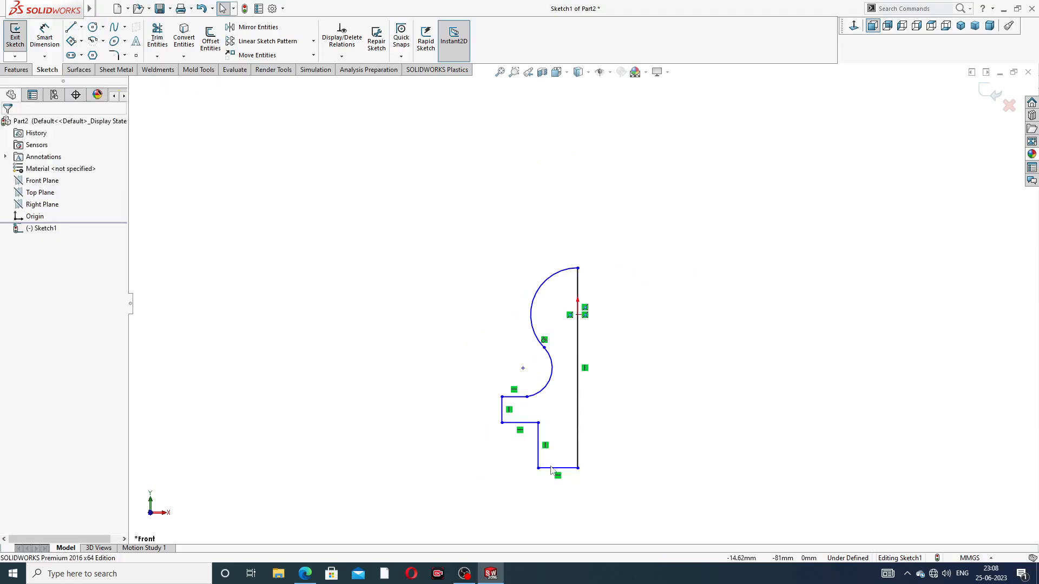
scroll(546, 511, "down", 2)
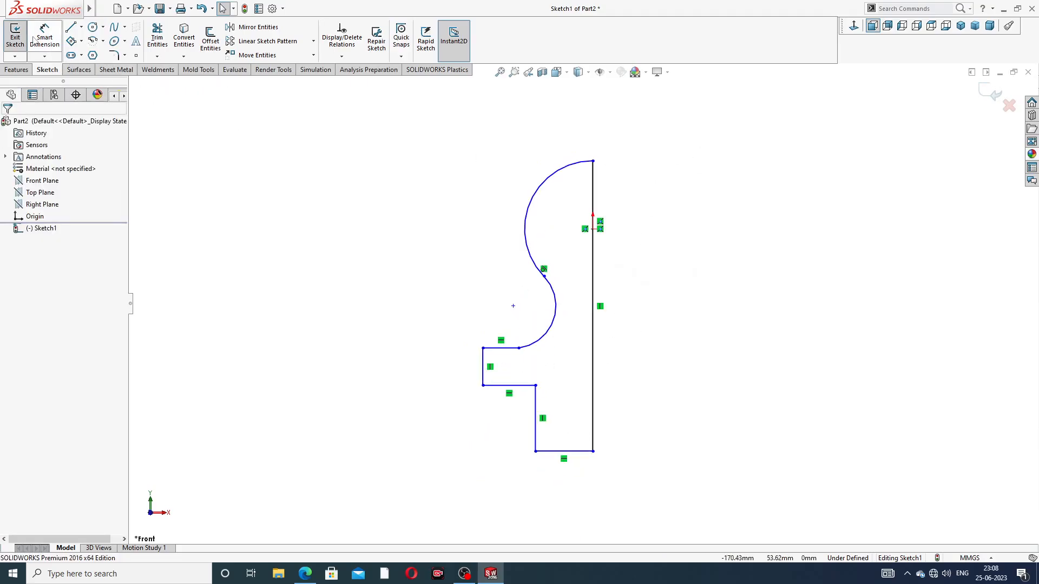
left_click(44, 38)
scroll(631, 208, "down", 1)
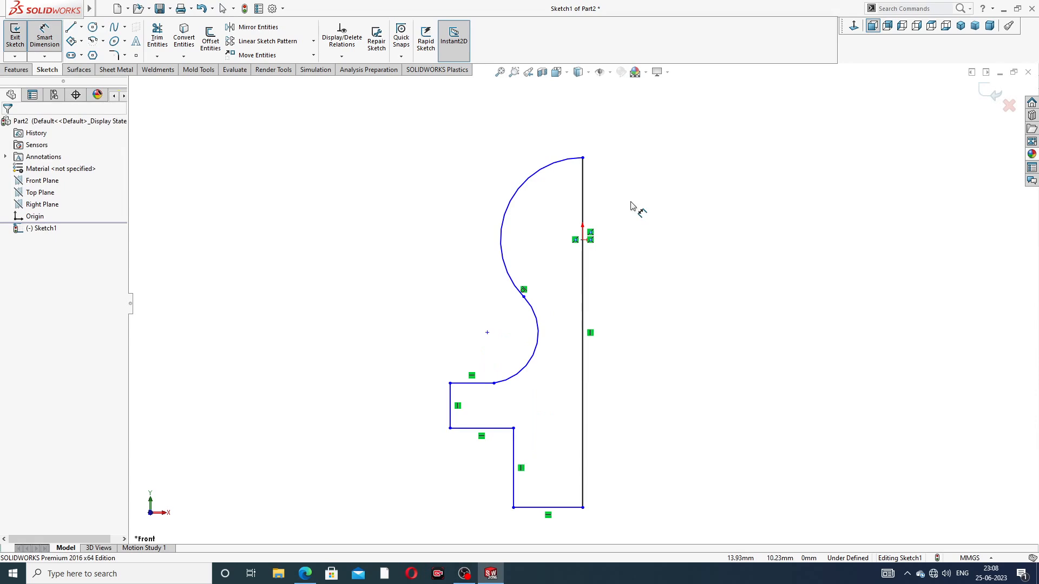
left_click(547, 169)
left_click(509, 165)
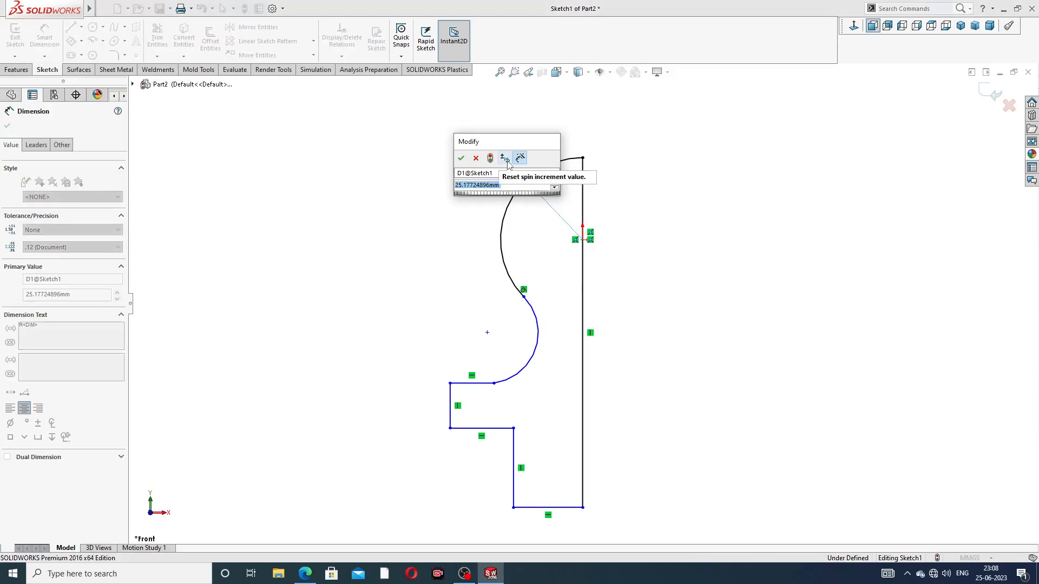
type("6")
key("Return")
left_click(631, 162)
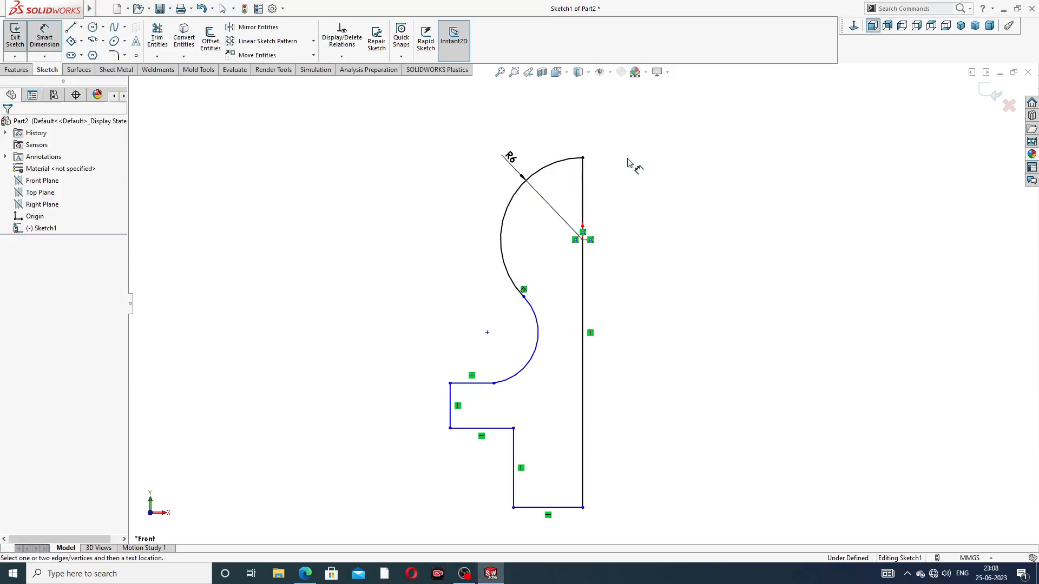
Dimension the lower concave arc of the profile with a radius of 2.2 mm
left_click(541, 337)
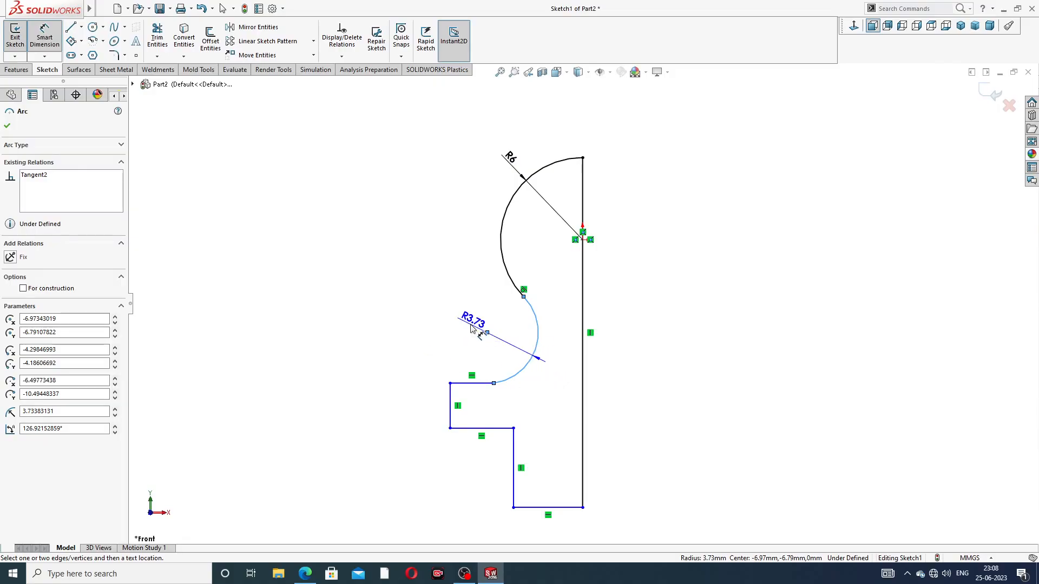
left_click(466, 322)
type("2.2")
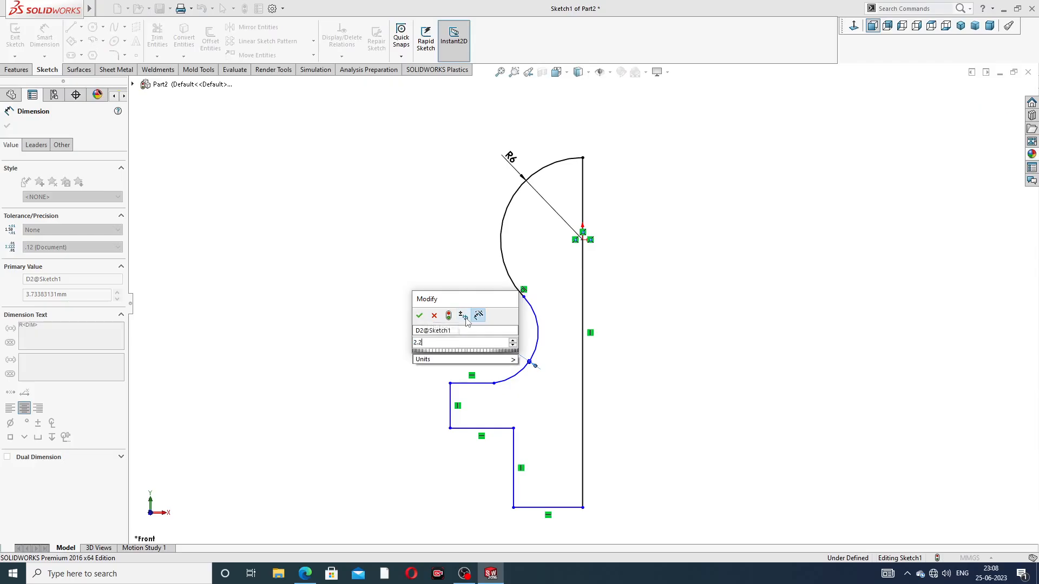
key("Return")
key("Escape")
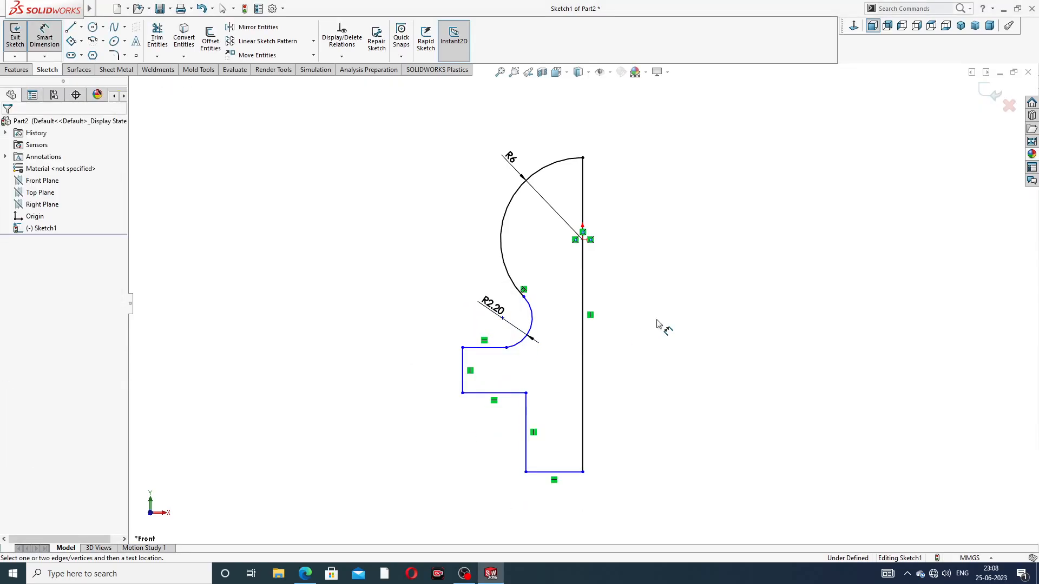
Add a tangent relation between the lower arc and the flange's upper horizontal line at their shared endpoint
right_click(457, 276)
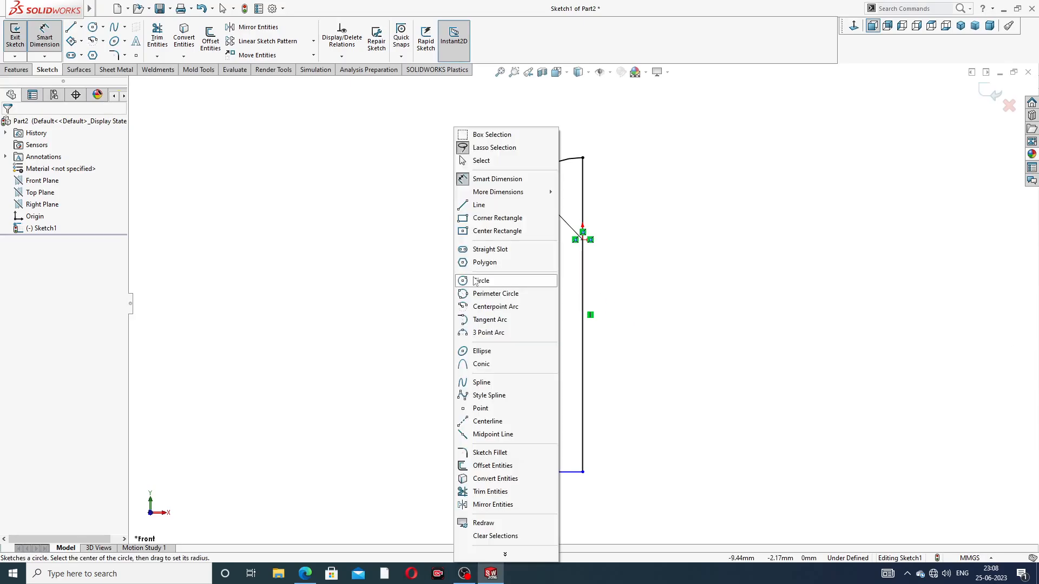
left_click(483, 161)
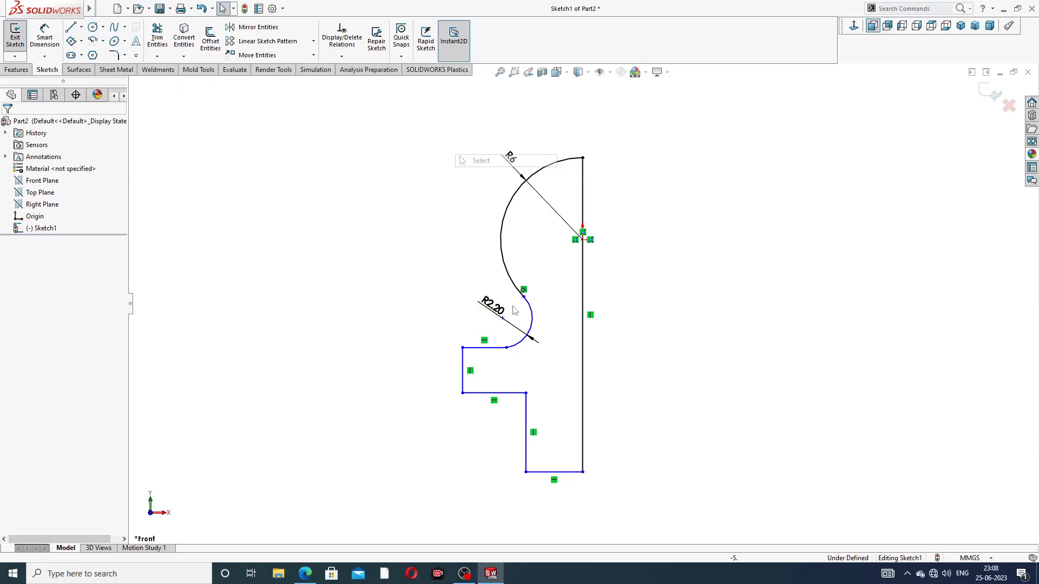
left_click(507, 348)
left_click(593, 312)
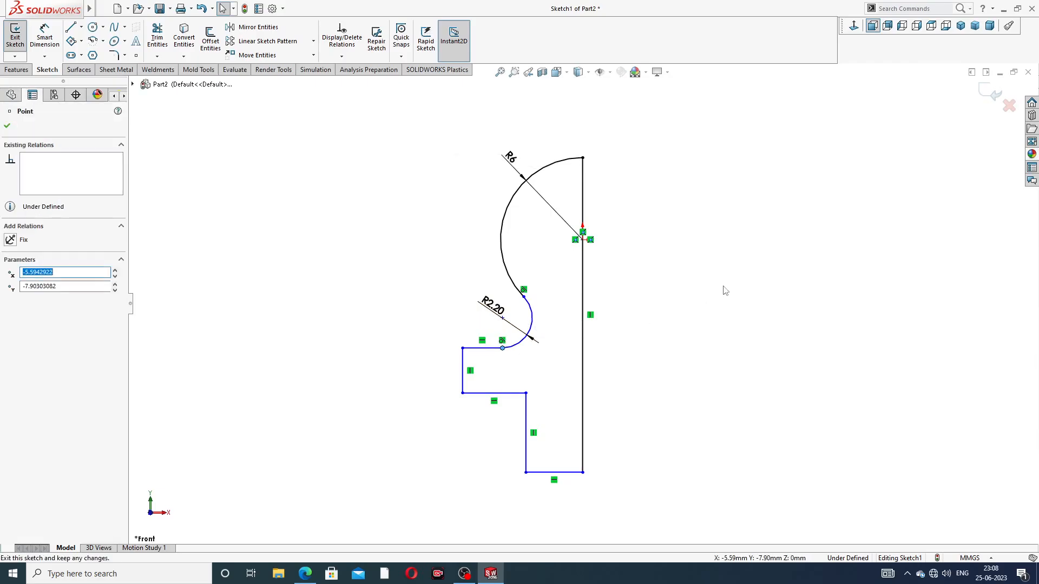
left_click(707, 292)
Dimension the flange's outer vertical line at 5 mm
left_click(40, 33)
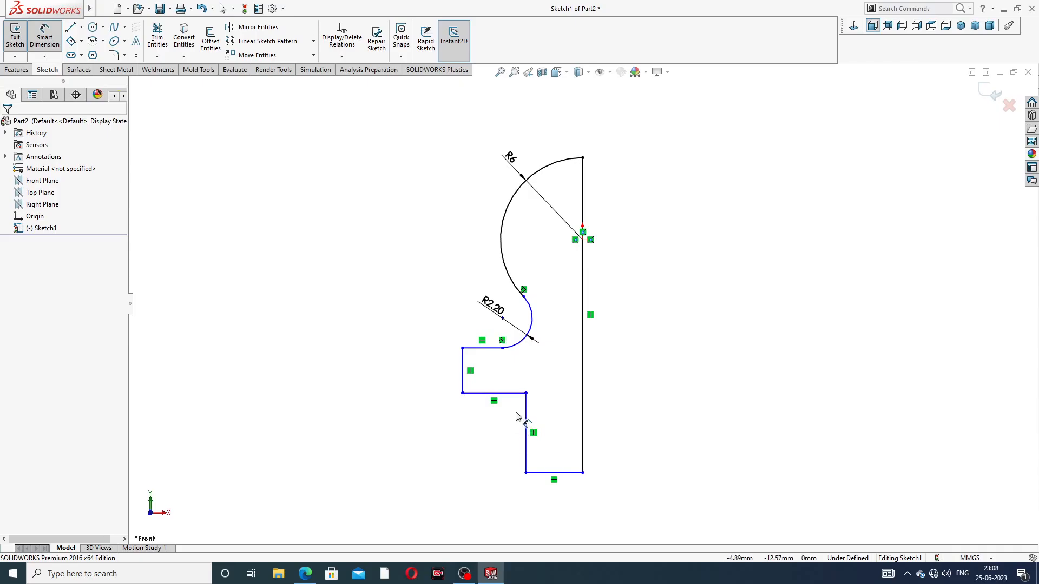
left_click(463, 361)
left_click(431, 366)
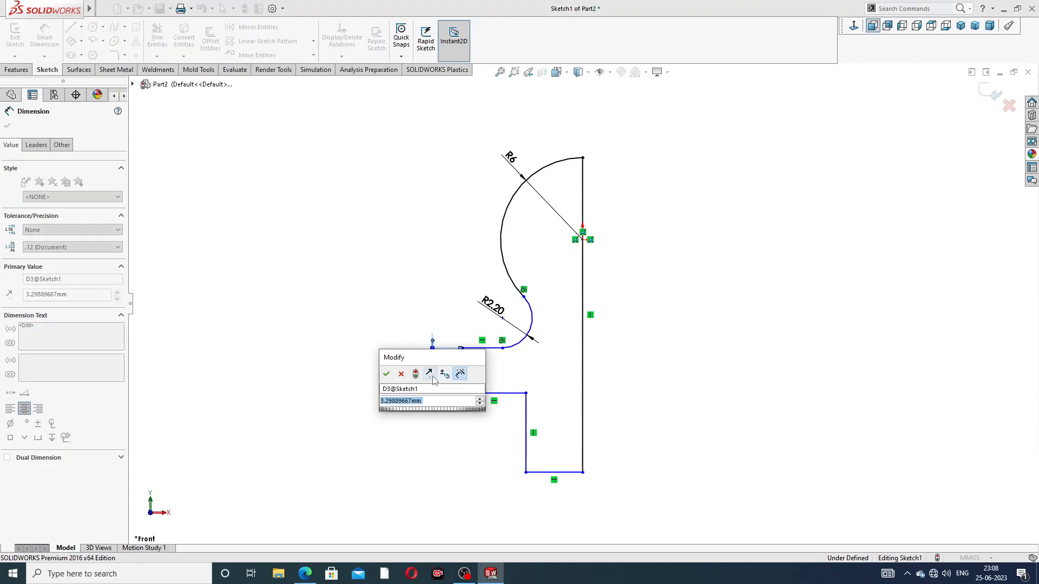
type("5")
key("Return")
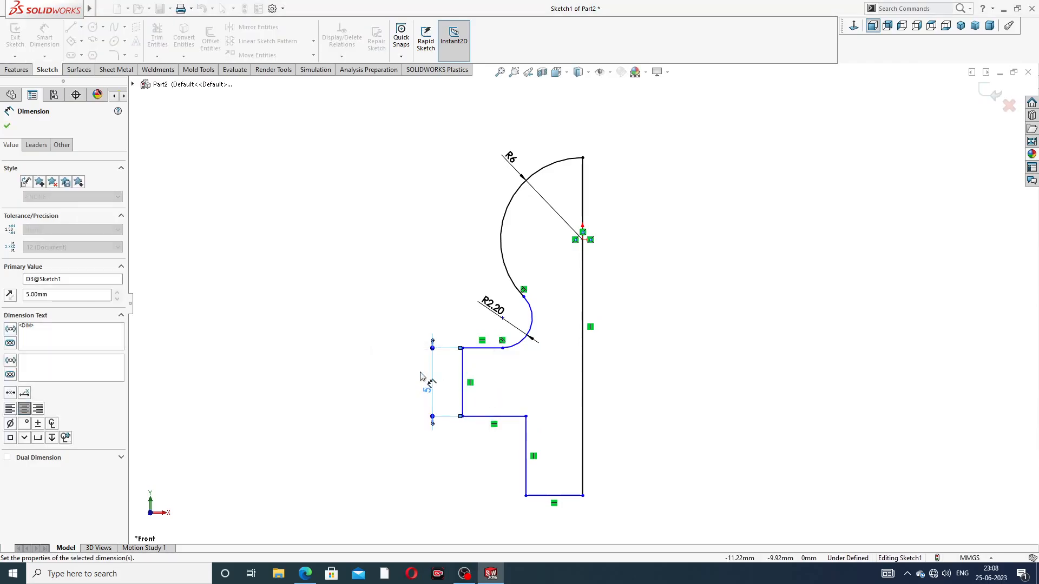
Dimension the vertical distance from the flange's upper line to the bottom line of the profile at 16 mm
left_click(492, 348)
left_click(543, 497)
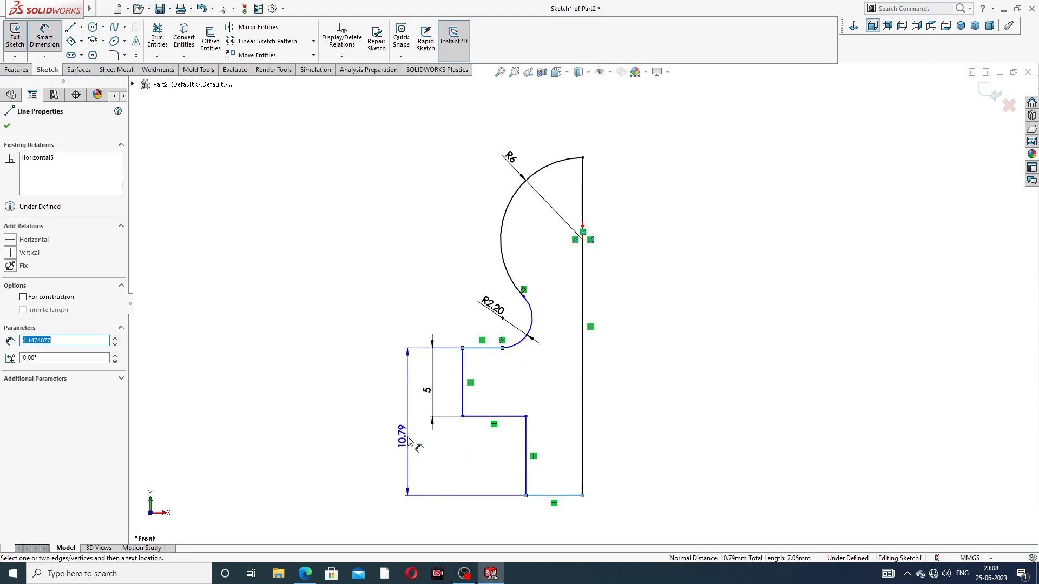
left_click(406, 439)
type("16")
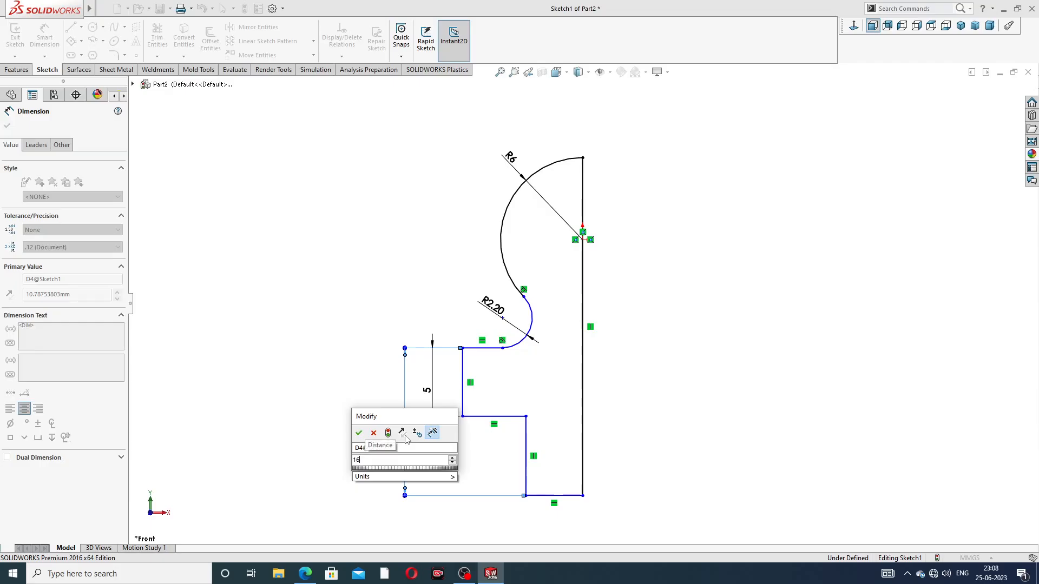
key("Return")
left_click(705, 364)
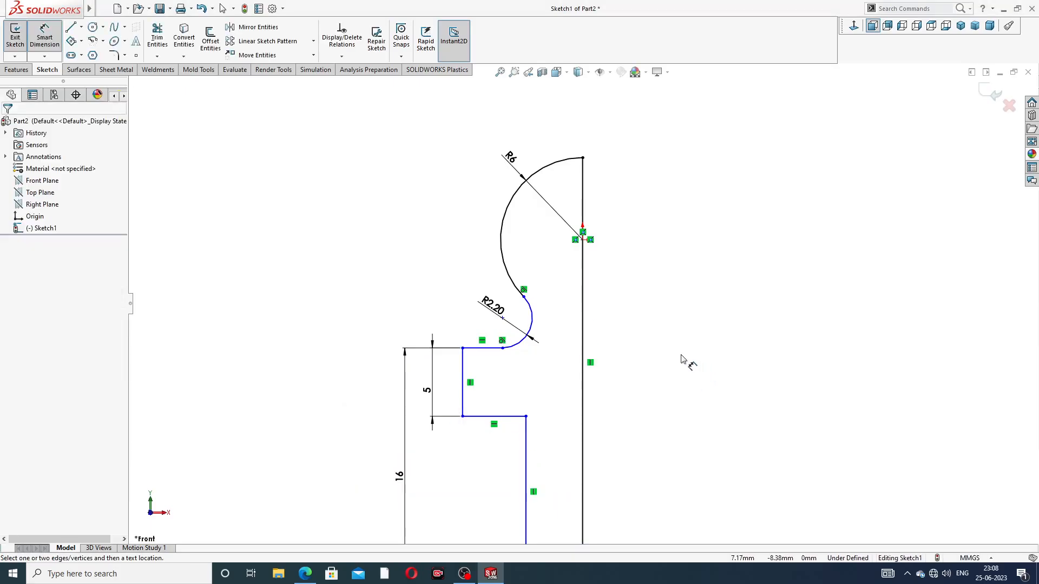
Reposition the 16 mm and 5 mm vertical dimensions farther apart beside the profile
scroll(604, 314, "up", 3)
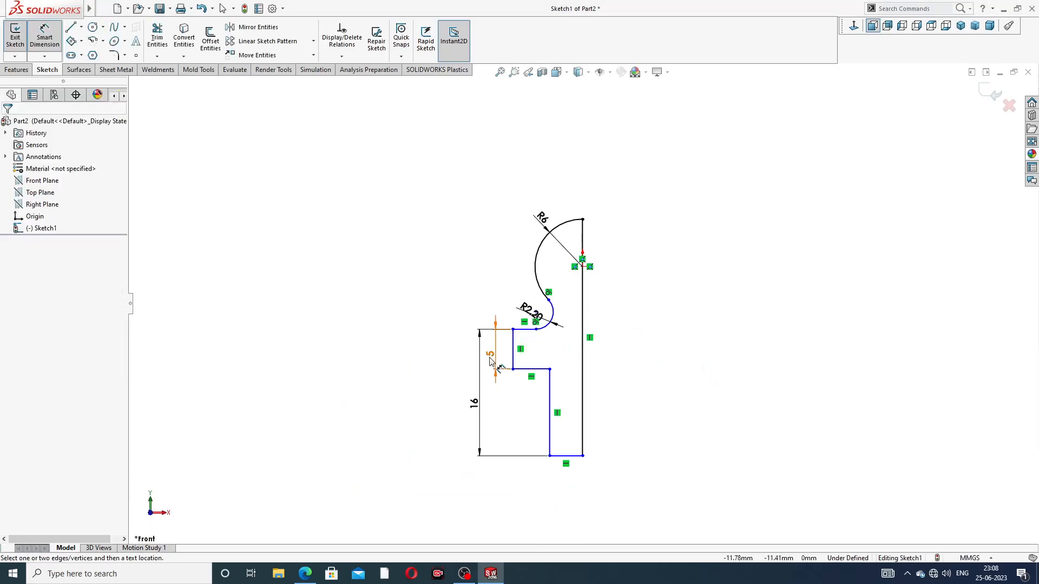
left_click_drag(480, 409, 467, 406)
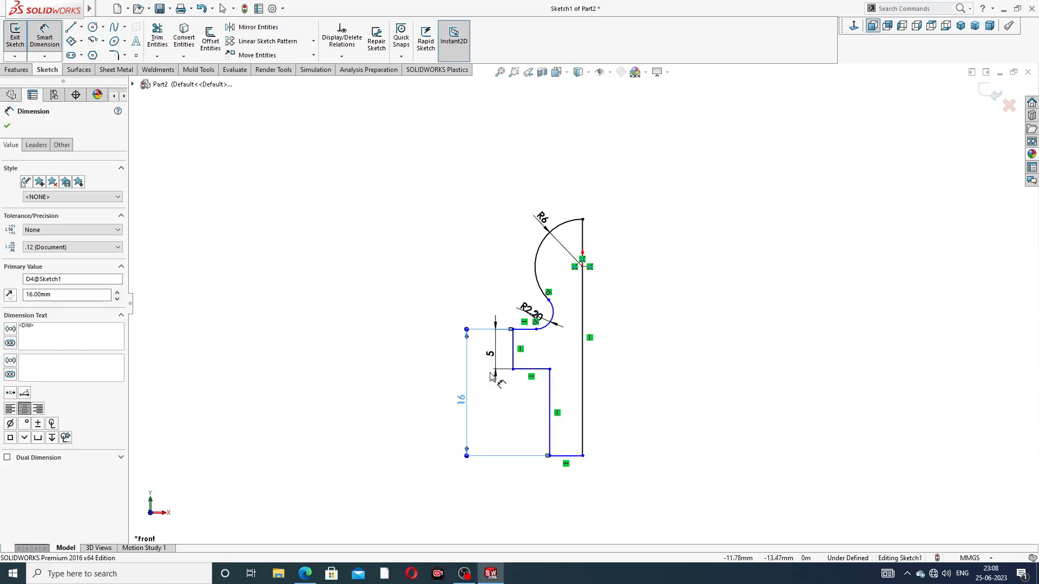
left_click_drag(494, 360, 491, 360)
left_click(650, 351)
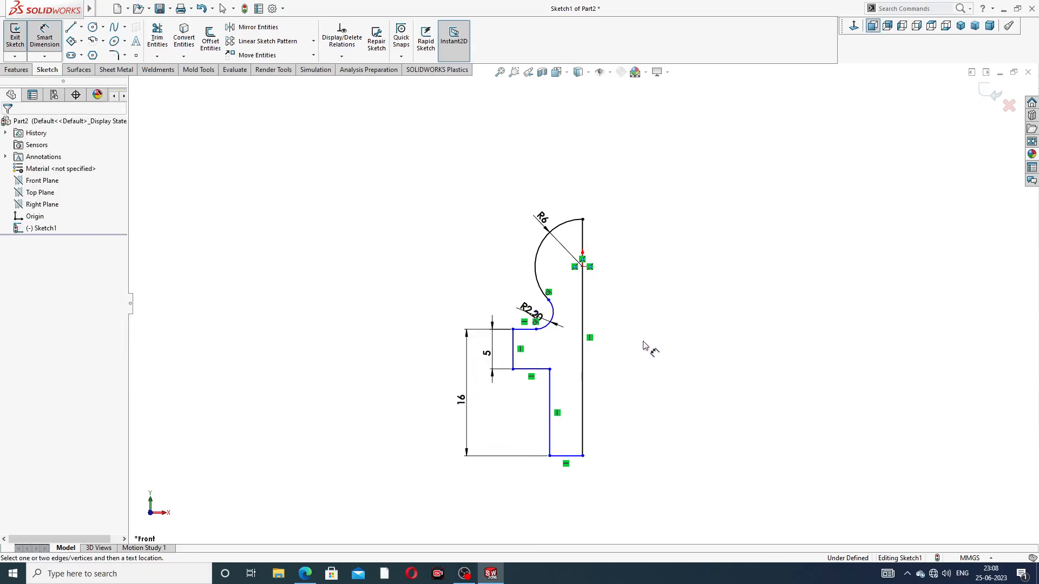
Dimension the bottom horizontal line of the shank at 5 mm, placing the dimension below the profile
left_click(577, 457)
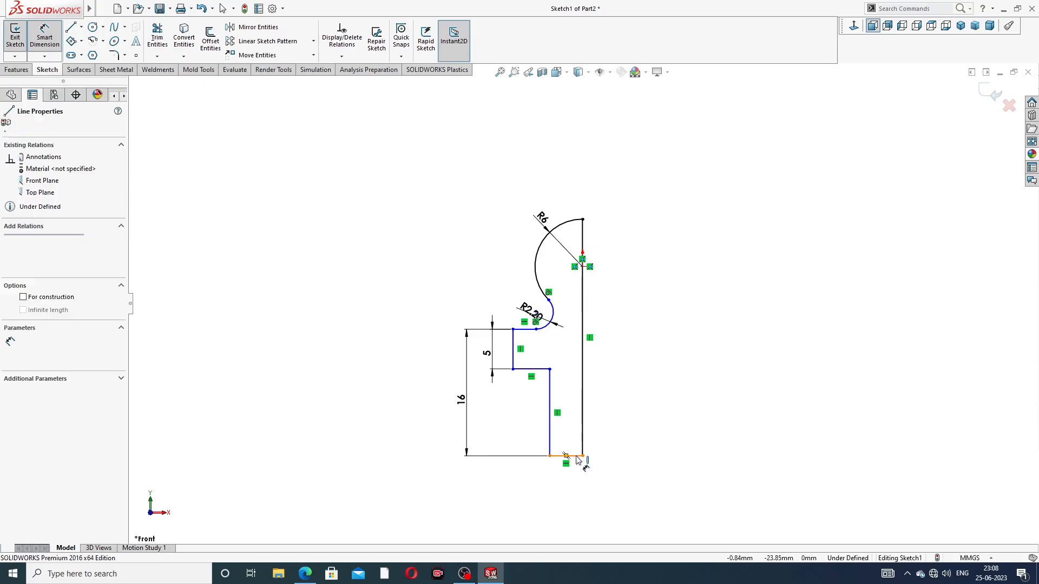
left_click(569, 476)
type("5")
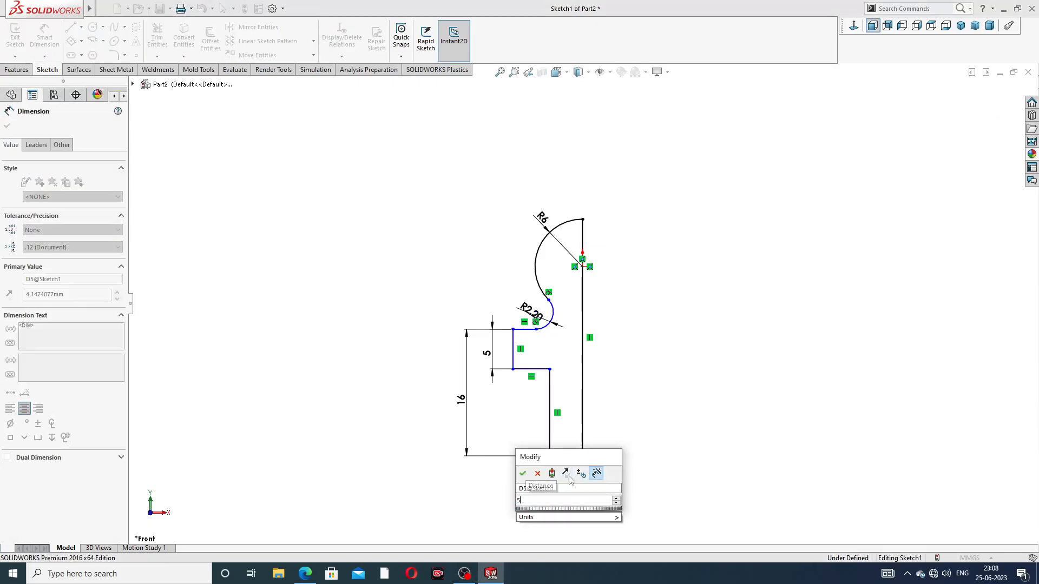
key("Return")
left_click(631, 413)
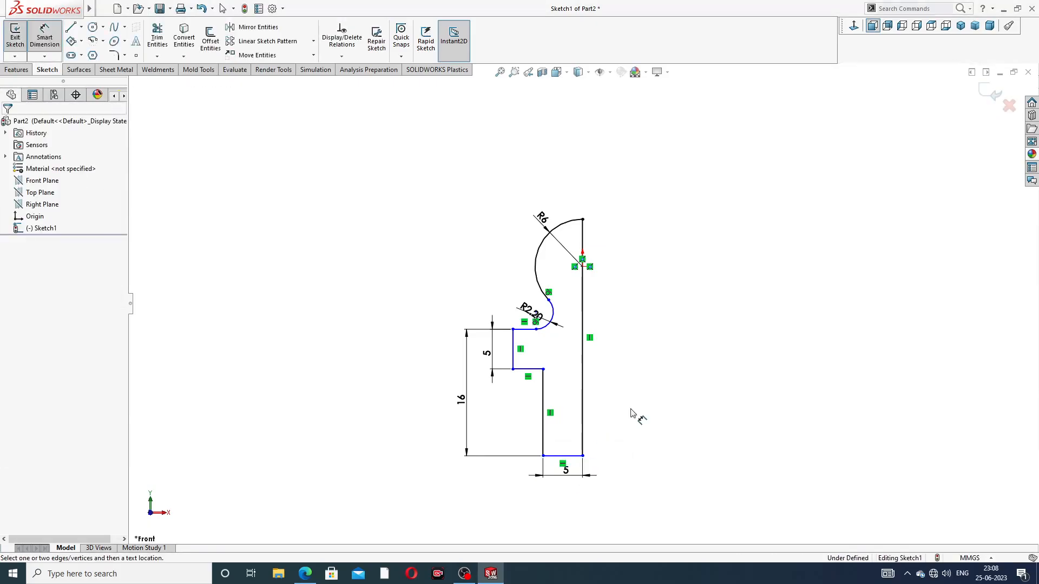
Dimension the distance from the flange's lower outer corner to the vertical axis line at 8 mm, placed below the profile
left_click(513, 370)
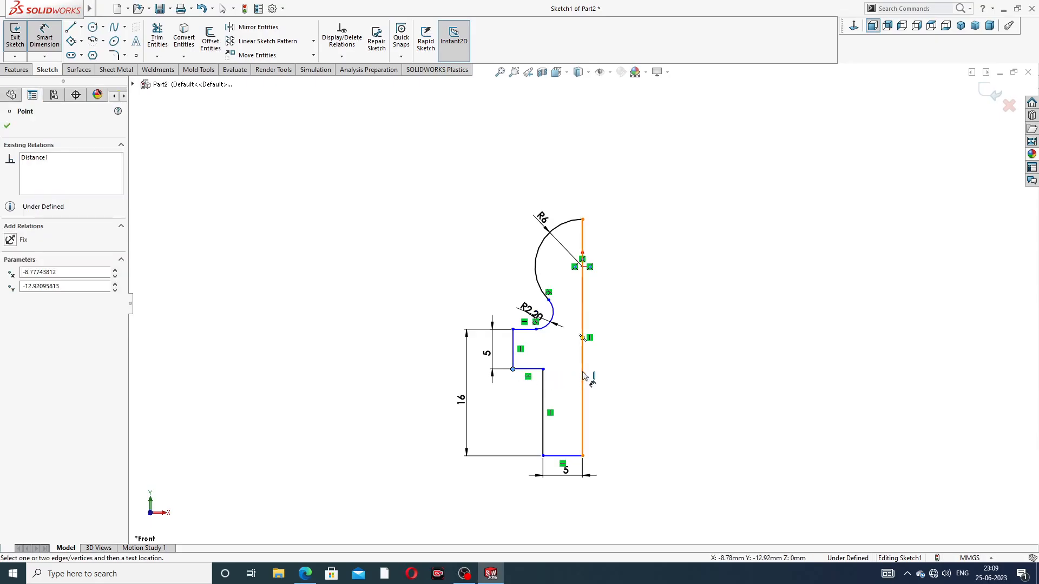
left_click(583, 379)
left_click(541, 506)
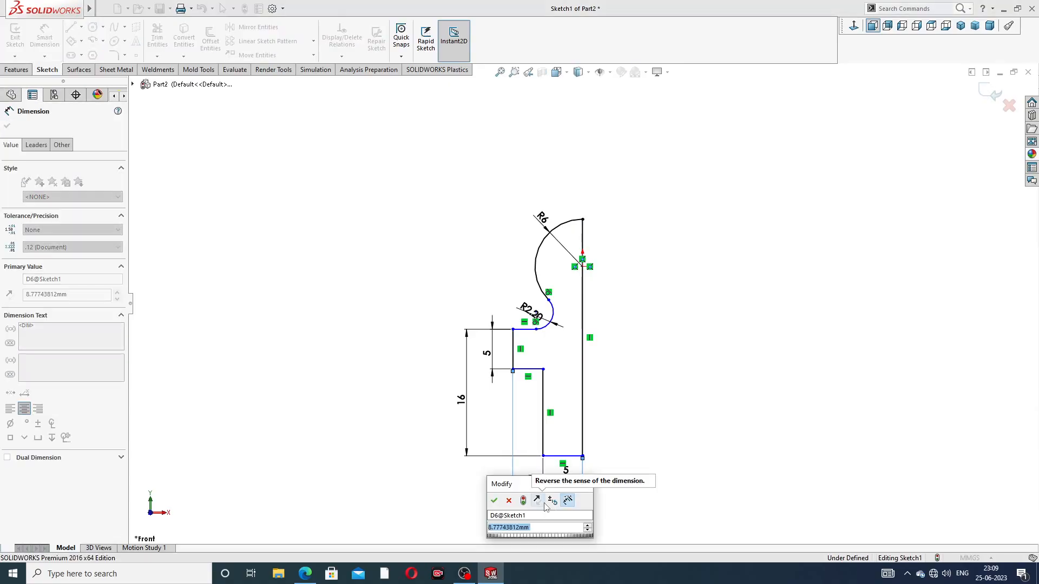
type("8")
key("Return")
left_click(633, 410)
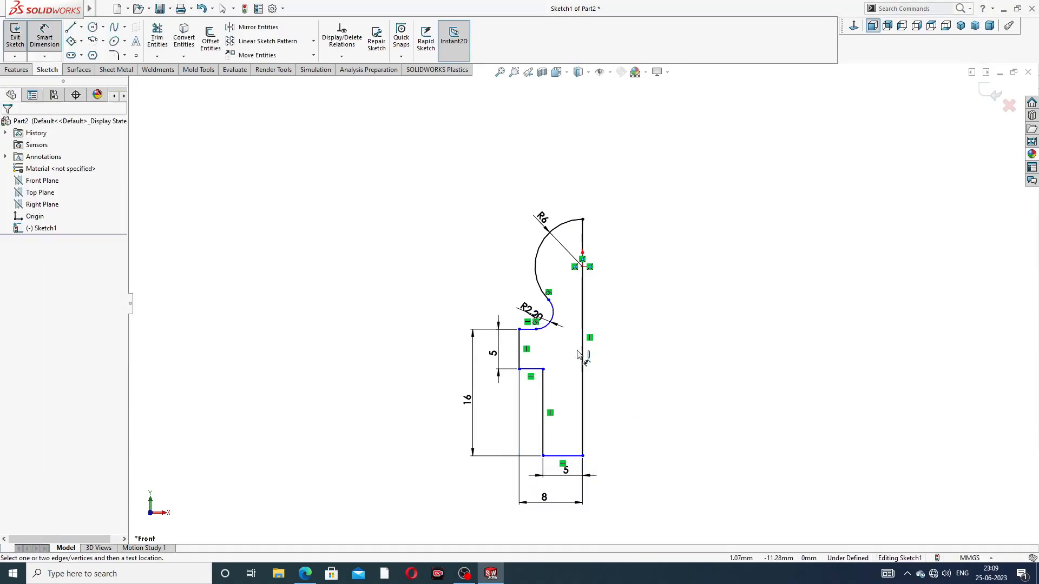
Dimension the horizontal distance from the R2.20 arc's centre to the vertical axis line at 6.5 mm, placed just below the arc
scroll(542, 343, "down", 5)
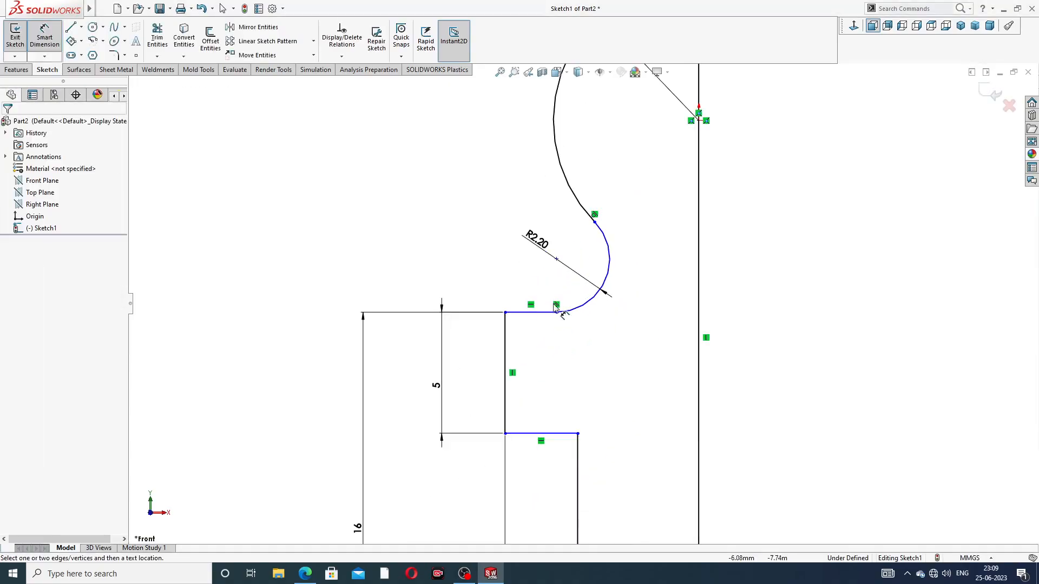
left_click(556, 260)
left_click(699, 259)
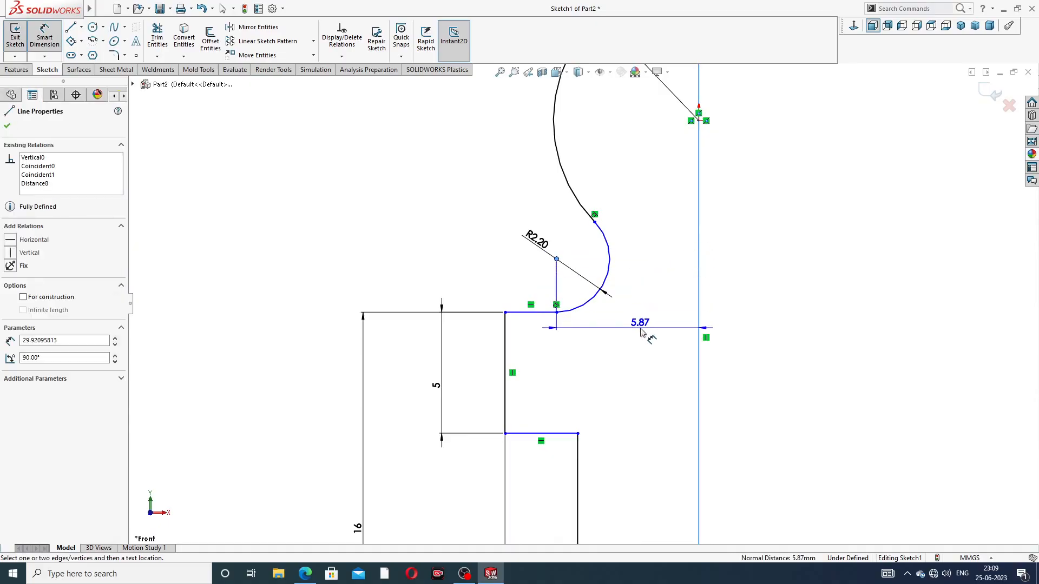
left_click(641, 332)
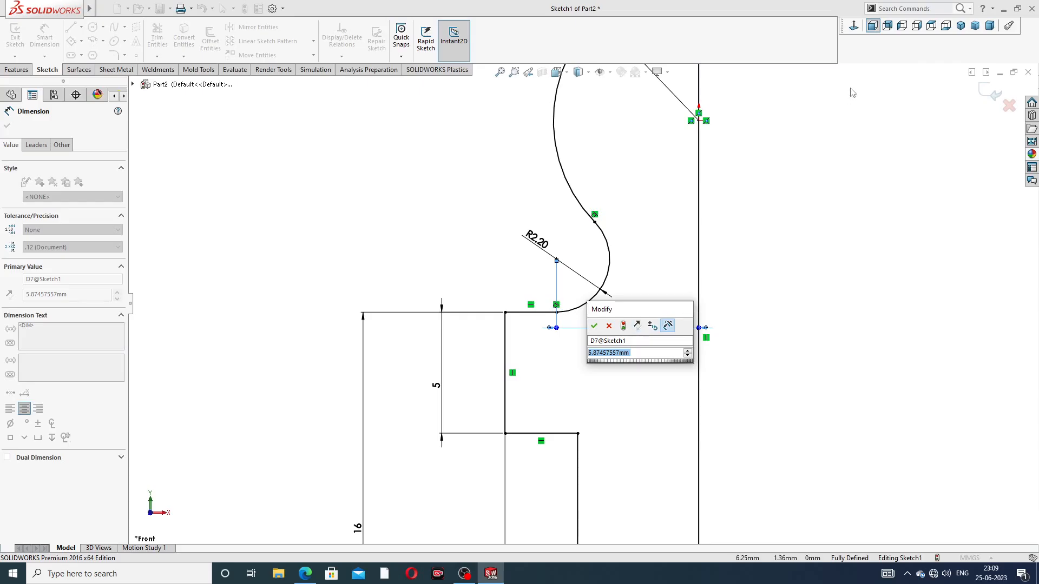
type("6.5")
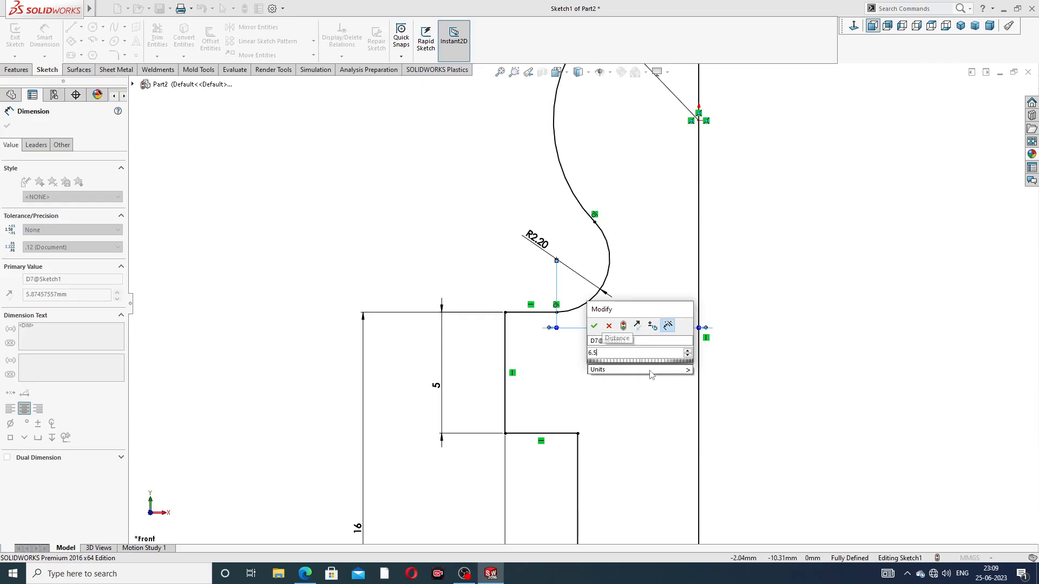
key("Return")
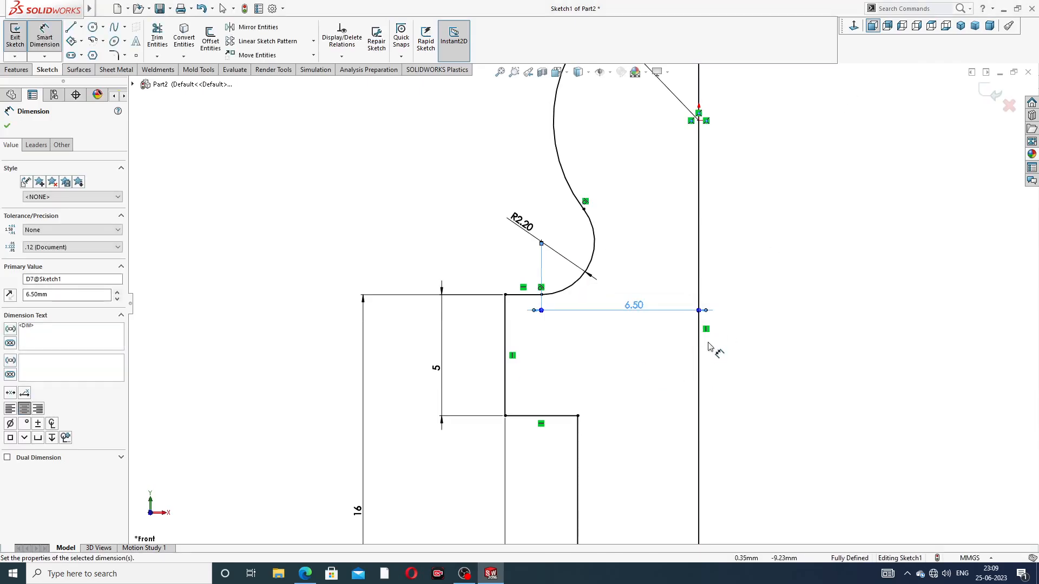
left_click(737, 300)
Reposition the R2.20, 6.50 and R6 dimensions clear of the profile's lines and leave the dimension tool
scroll(774, 165, "up", 3)
key("z")
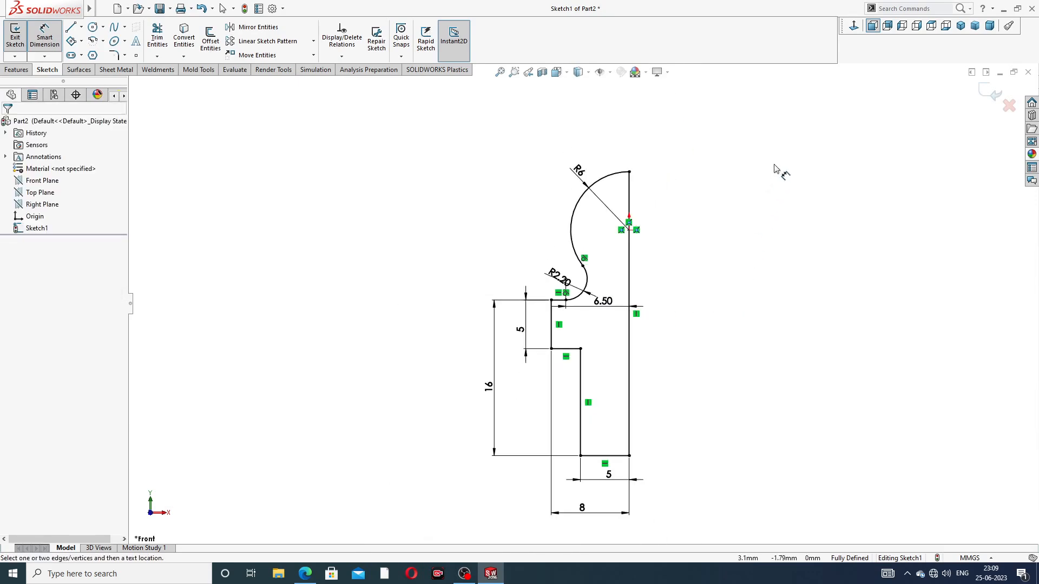
left_click_drag(555, 286, 537, 263)
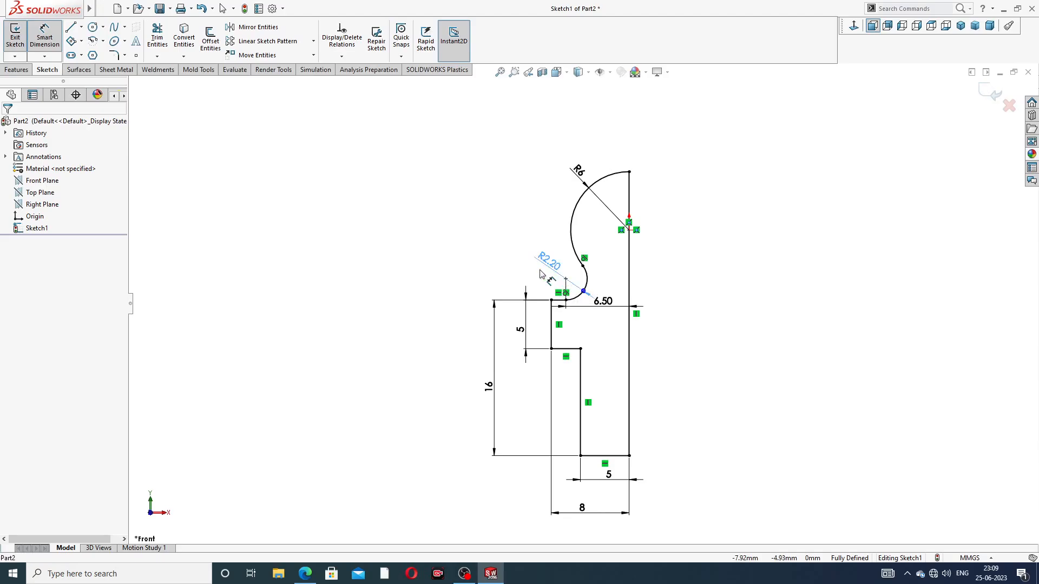
left_click(707, 290)
left_click_drag(606, 306, 607, 320)
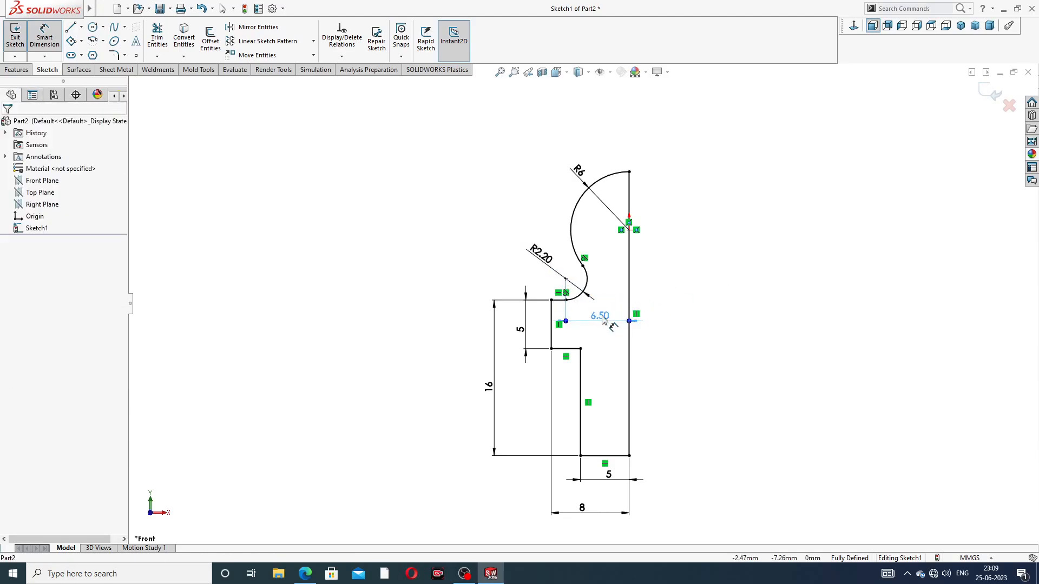
left_click(720, 285)
left_click_drag(593, 181, 584, 170)
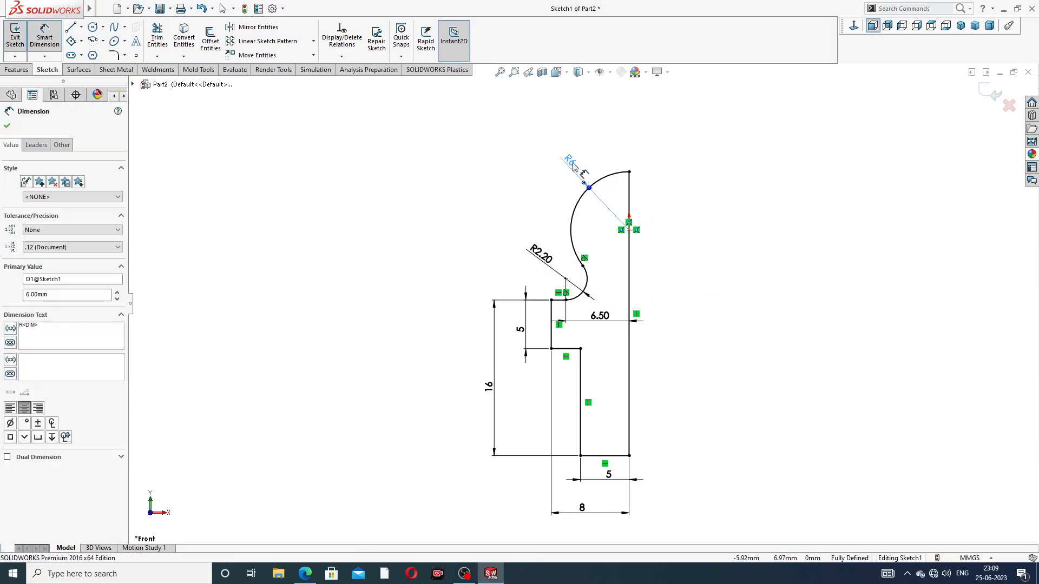
right_click(739, 219)
left_click(765, 162)
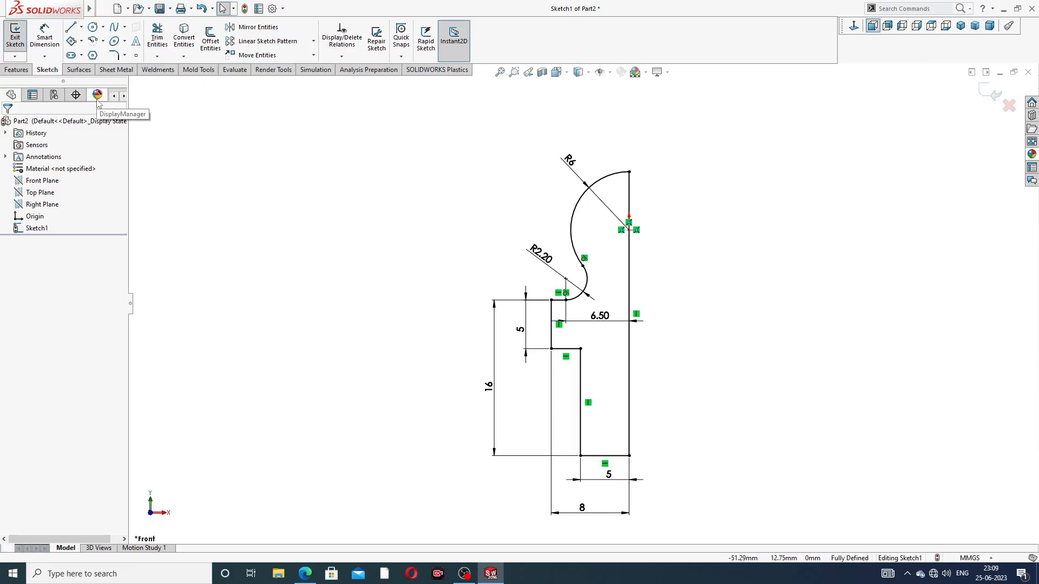
Check the reference drawing, then revolve the half profile 360 degrees about its vertical line into a solid body
left_click(304, 573)
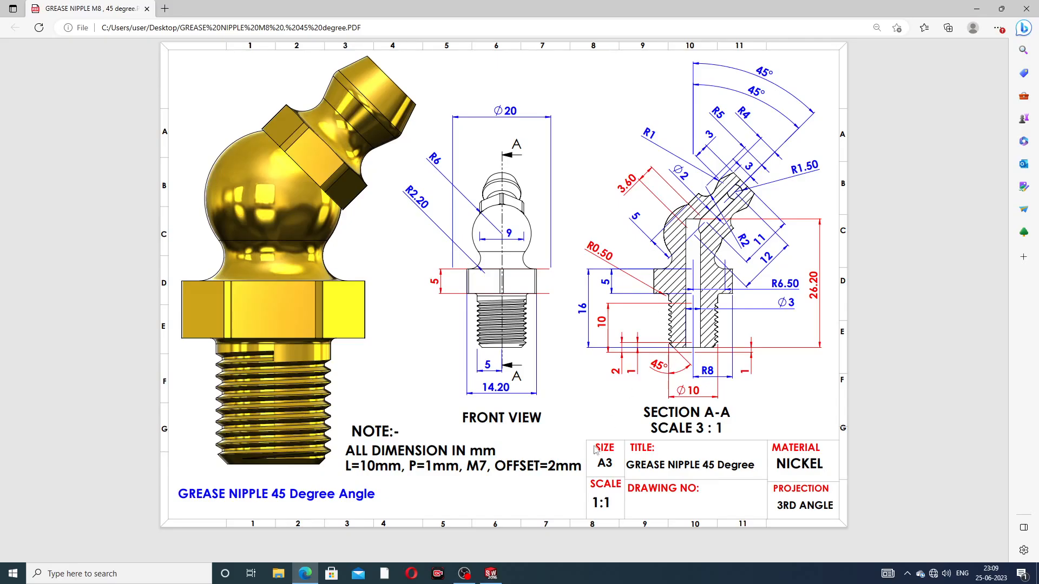
left_click(305, 573)
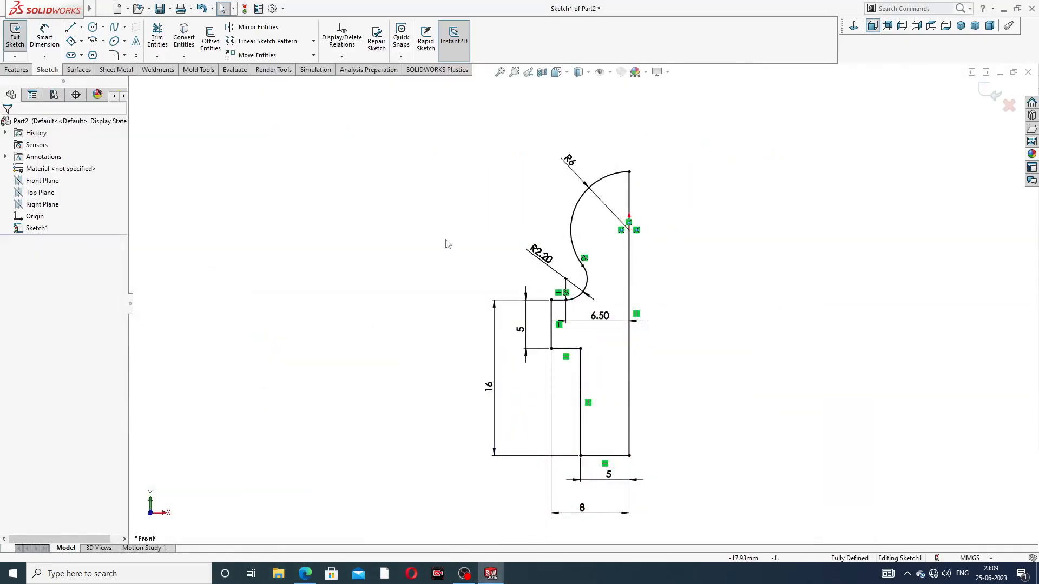
left_click(17, 70)
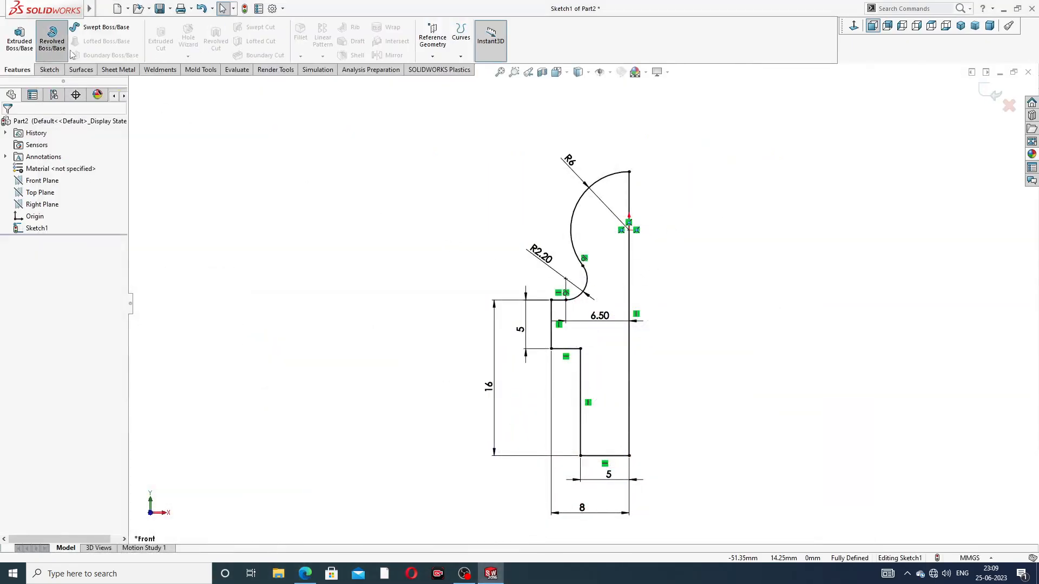
left_click(61, 44)
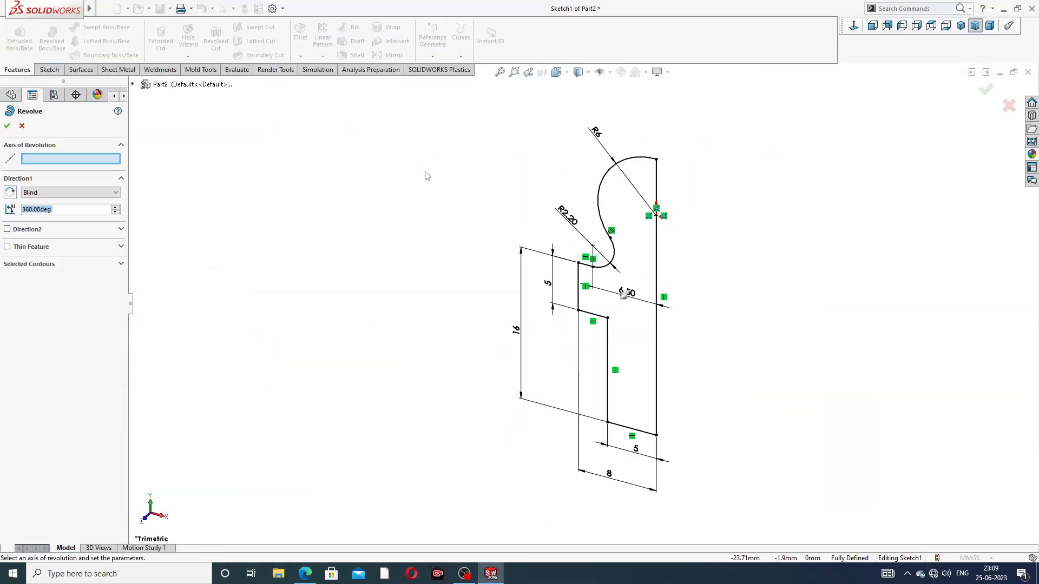
left_click(656, 263)
left_click(8, 127)
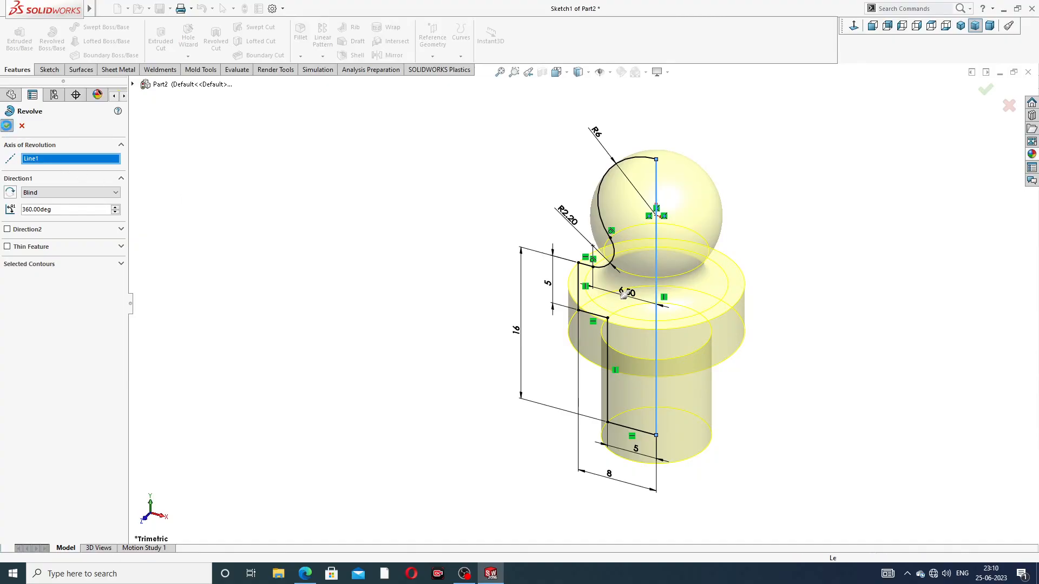
left_click(760, 196)
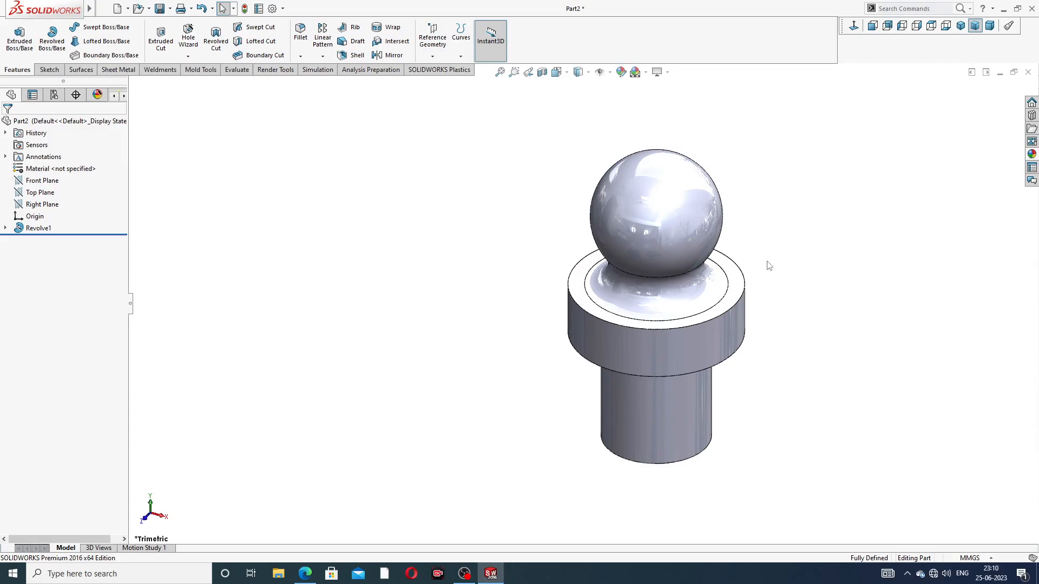
Fillet the edge where the shank meets the flange's underside with a 0.5 mm radius
mouse_move(770, 265)
middle_mouse_down()
mouse_move(812, 176)
mouse_move(810, 232)
mouse_move(824, 180)
mouse_move(784, 259)
mouse_move(788, 161)
middle_mouse_up()
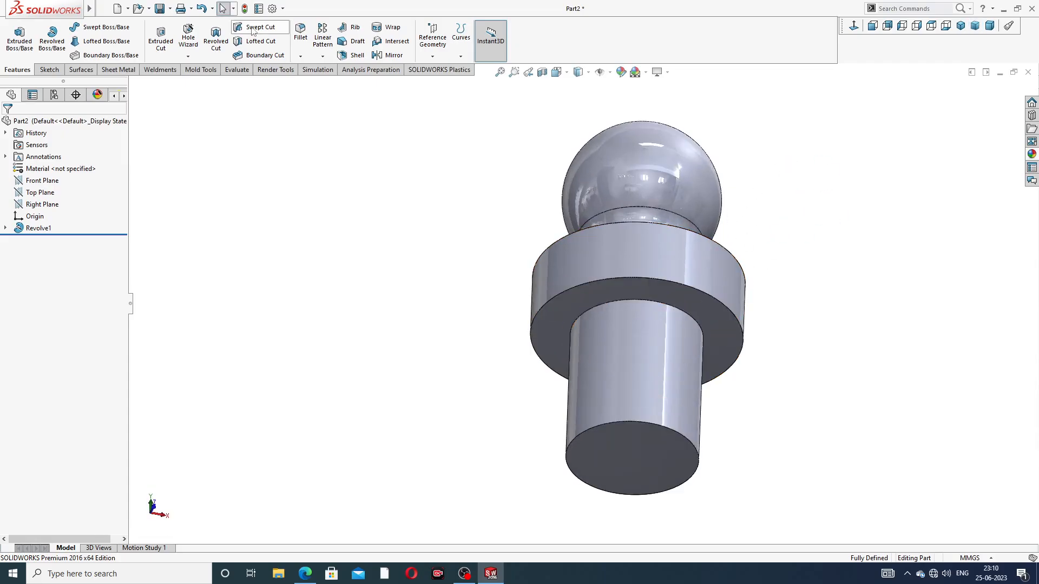
left_click(299, 38)
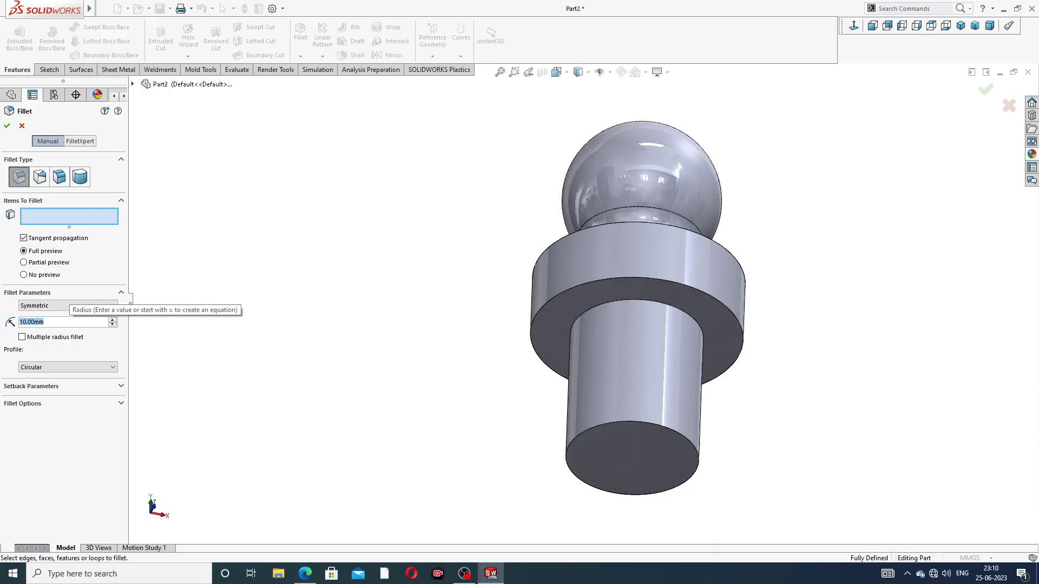
type("0.5")
key("Return")
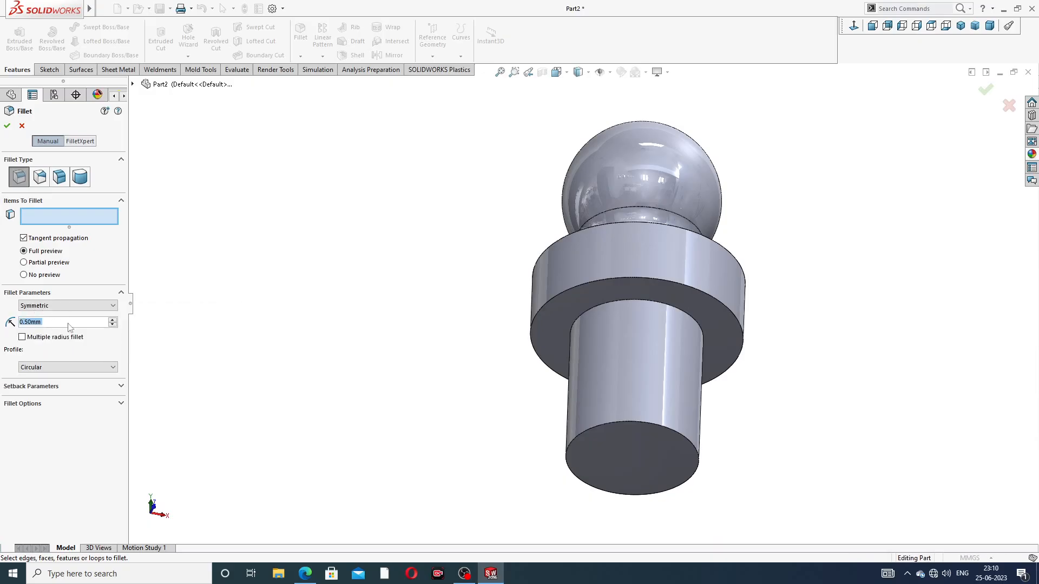
left_click(650, 300)
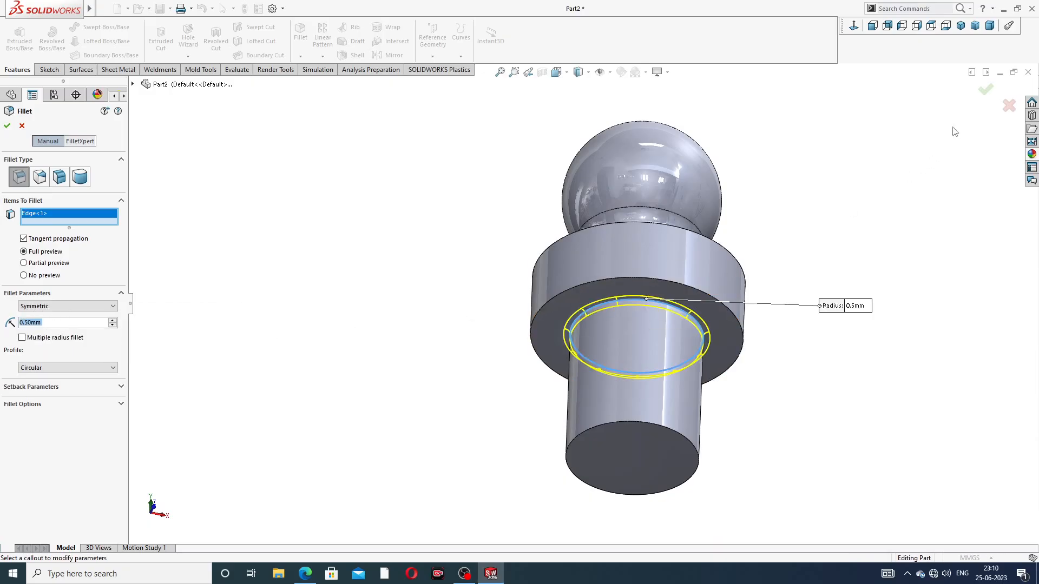
left_click(979, 94)
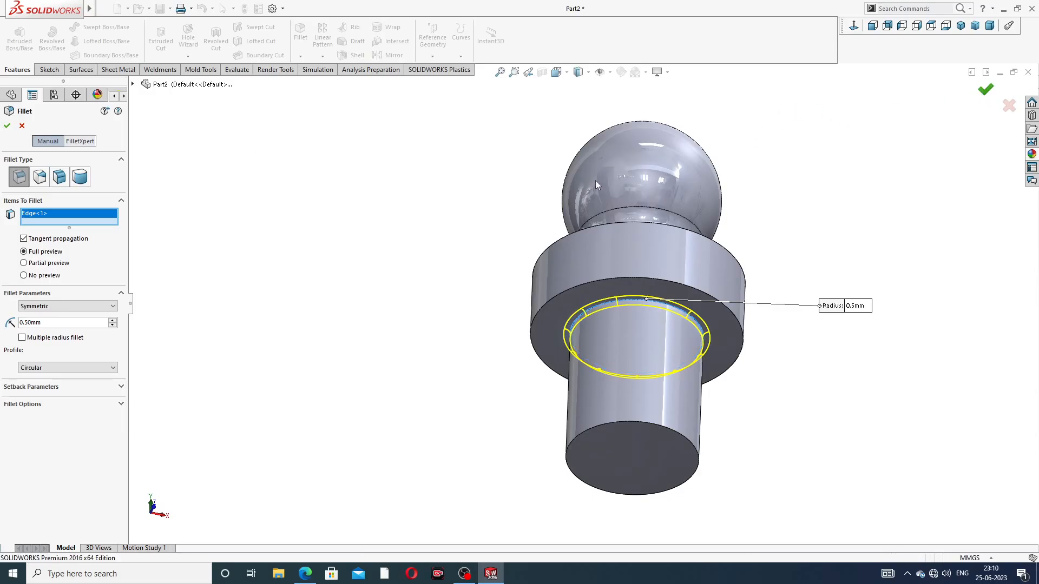
Chamfer the bottom outer edge of the shank with a 1 mm distance at 45 degrees
middle_click_drag(469, 220, 473, 279)
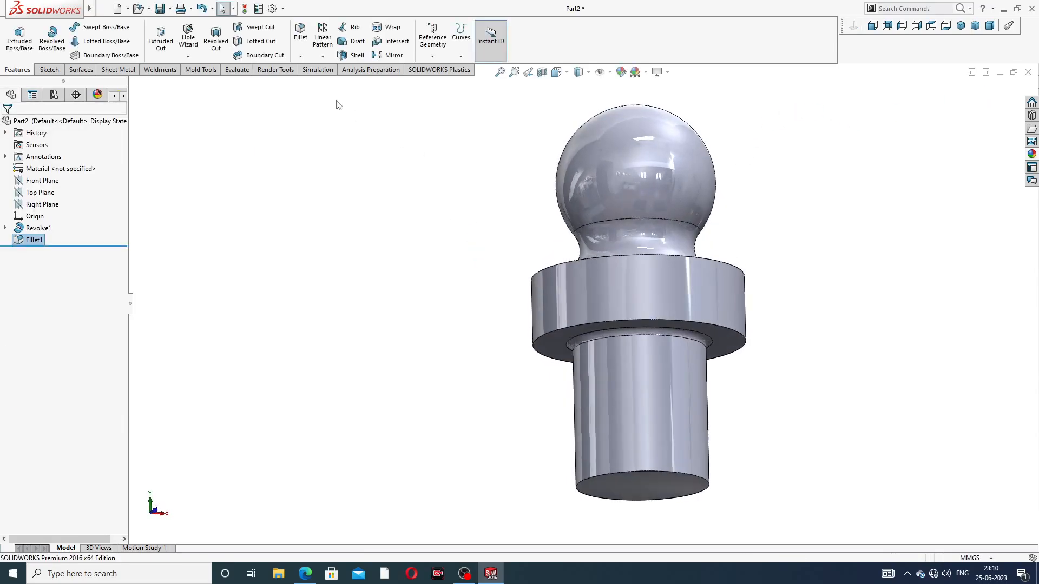
left_click(301, 58)
left_click(317, 84)
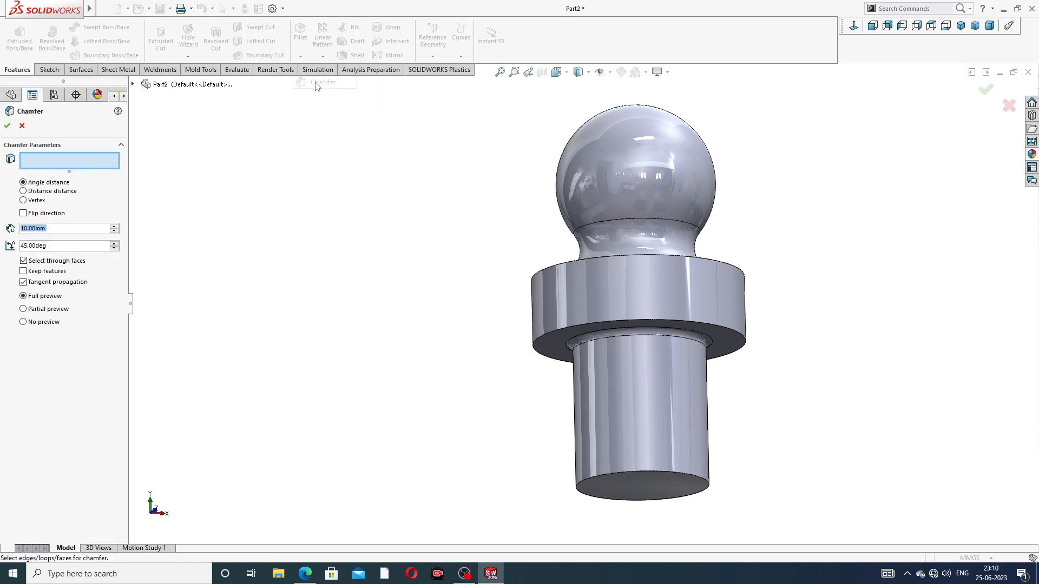
type("1")
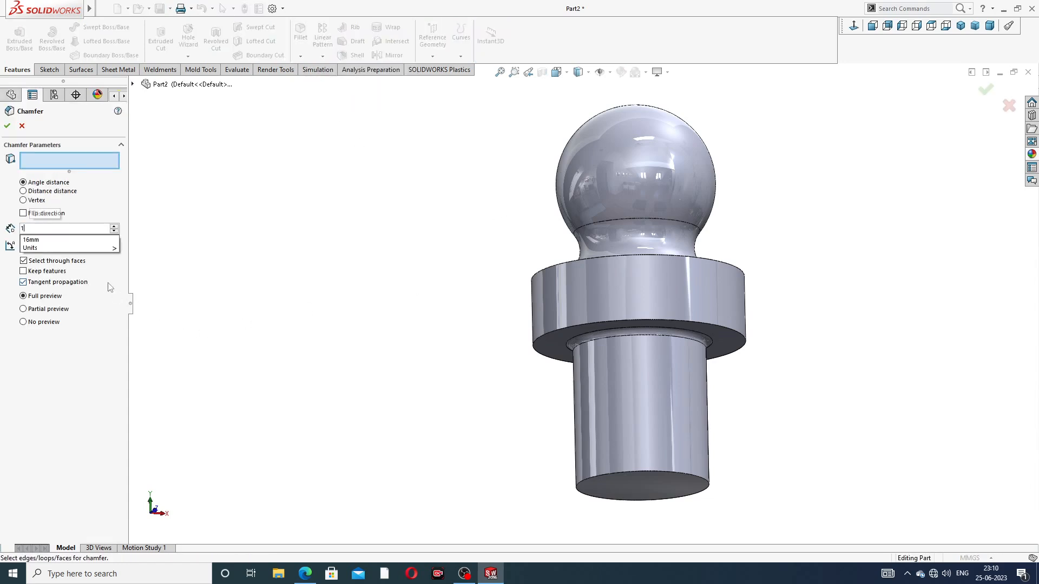
key("Return")
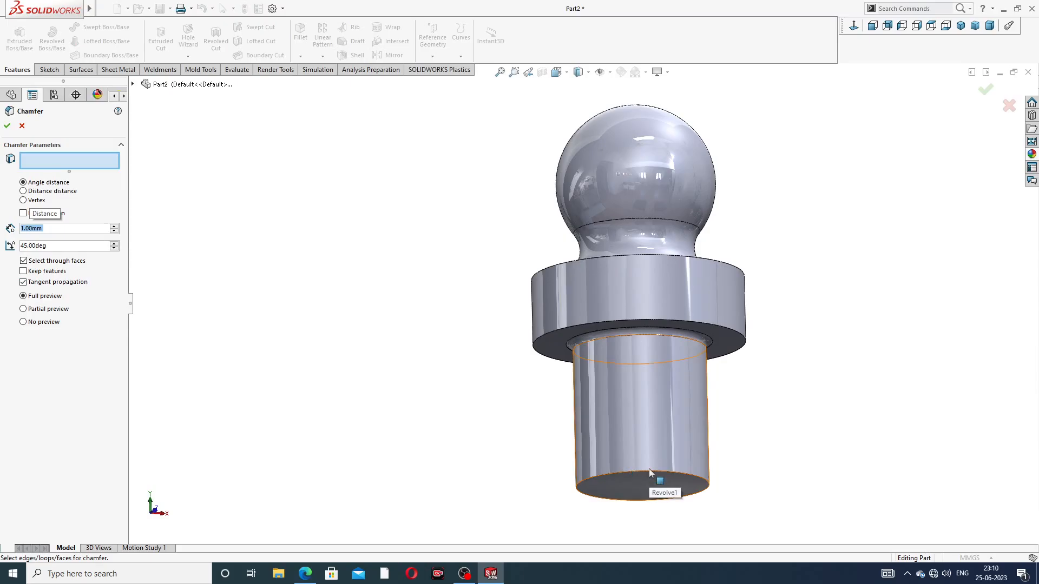
left_click(649, 490)
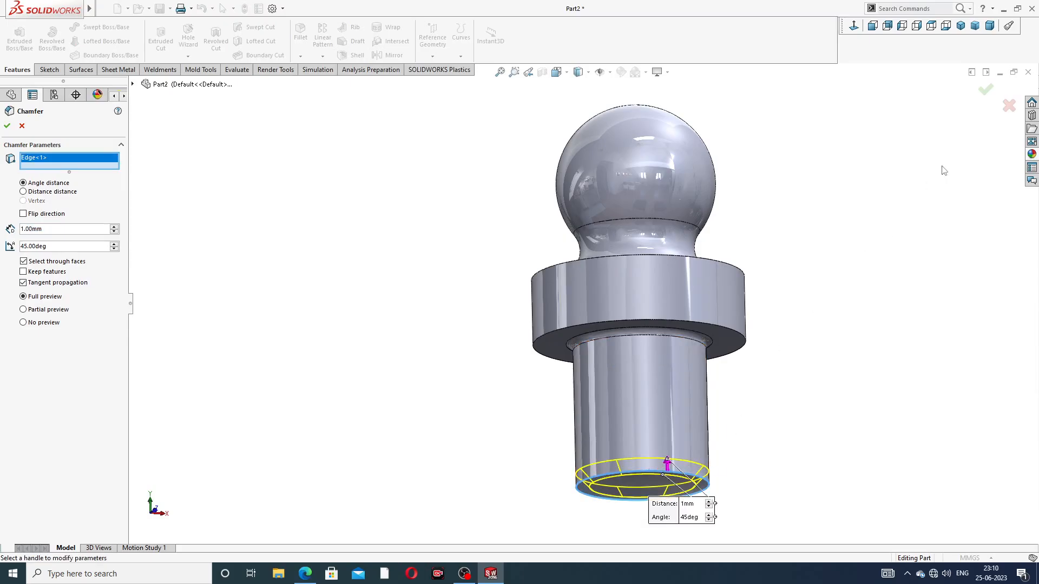
left_click(986, 91)
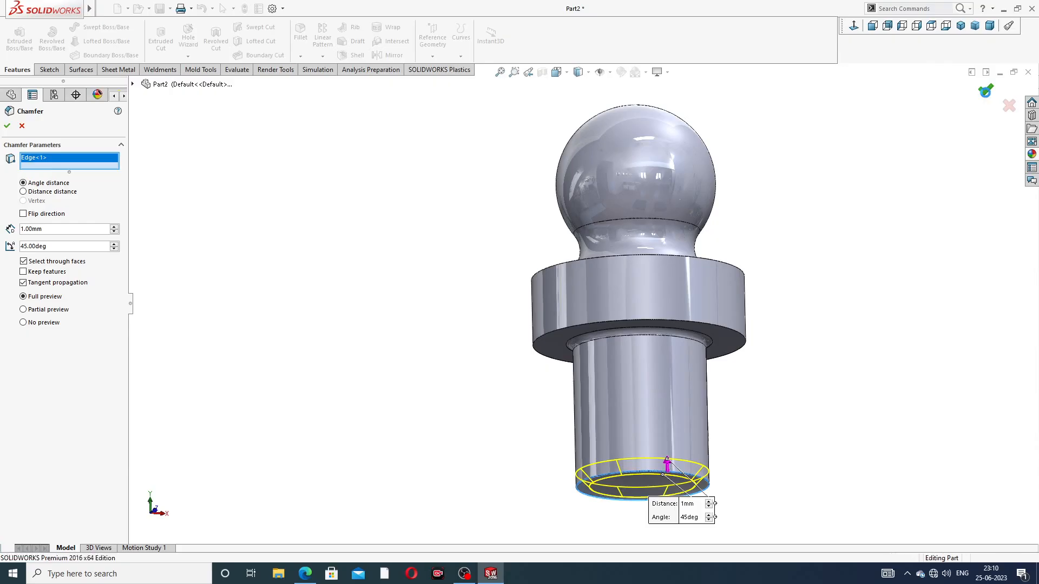
left_click(806, 198)
Start a sketch on the shank's bottom face and draw a circle about 3.08 mm in diameter centred on the origin
middle_click_drag(729, 383, 734, 261)
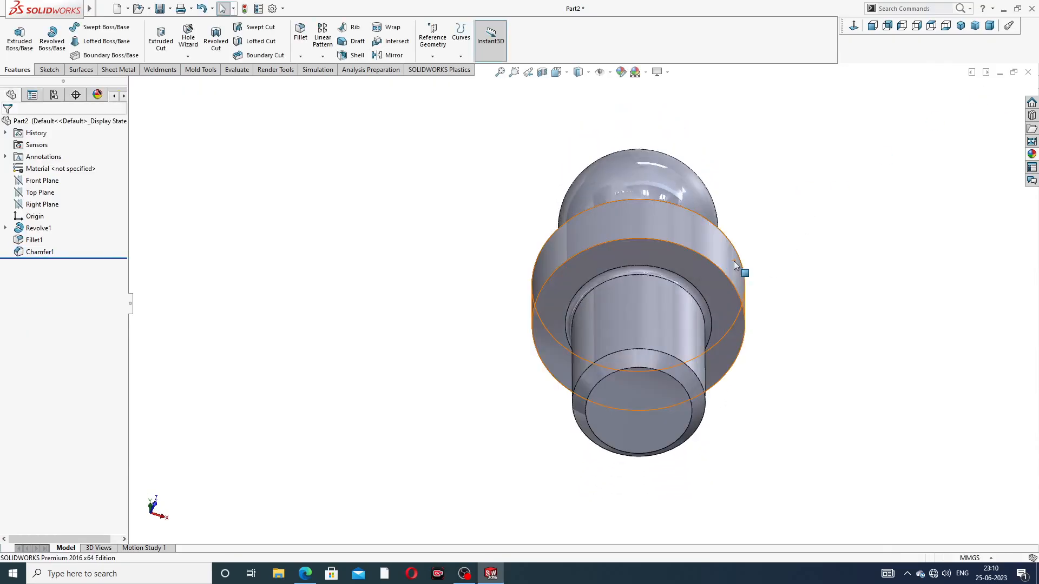
left_click(661, 398)
left_click(703, 368)
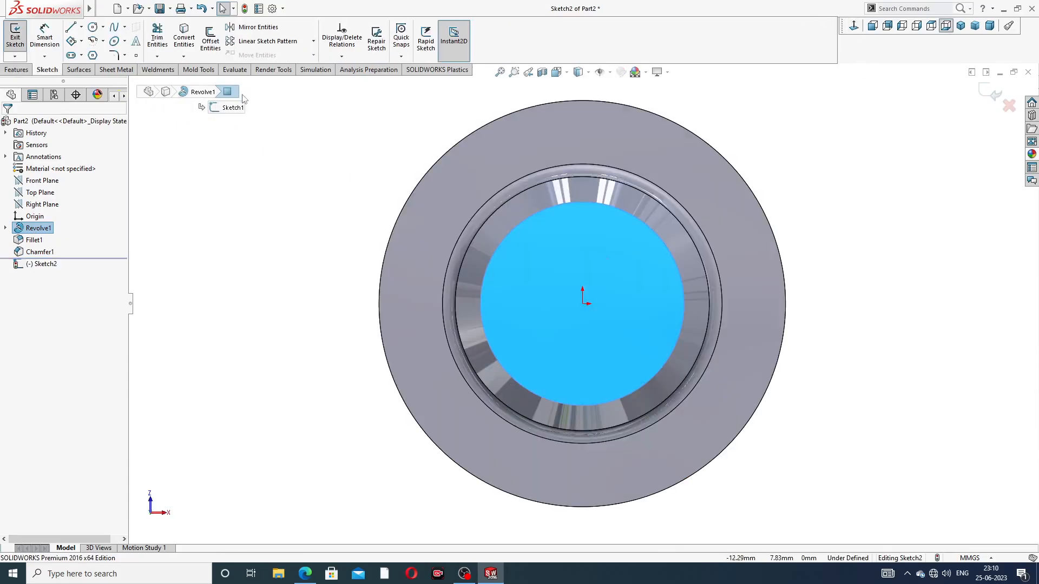
left_click(93, 26)
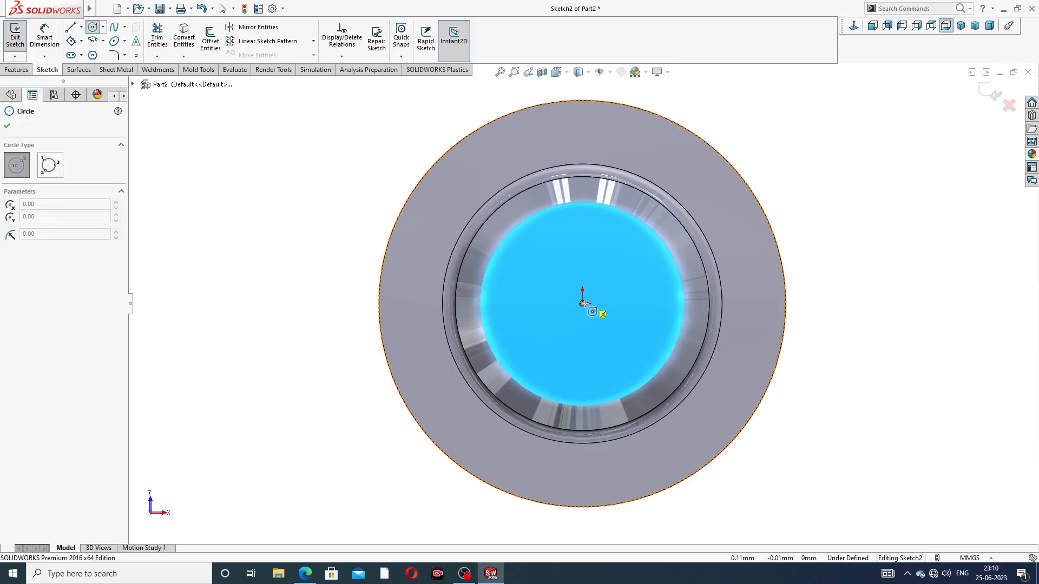
left_click(583, 304)
left_click(610, 276)
right_click(626, 215)
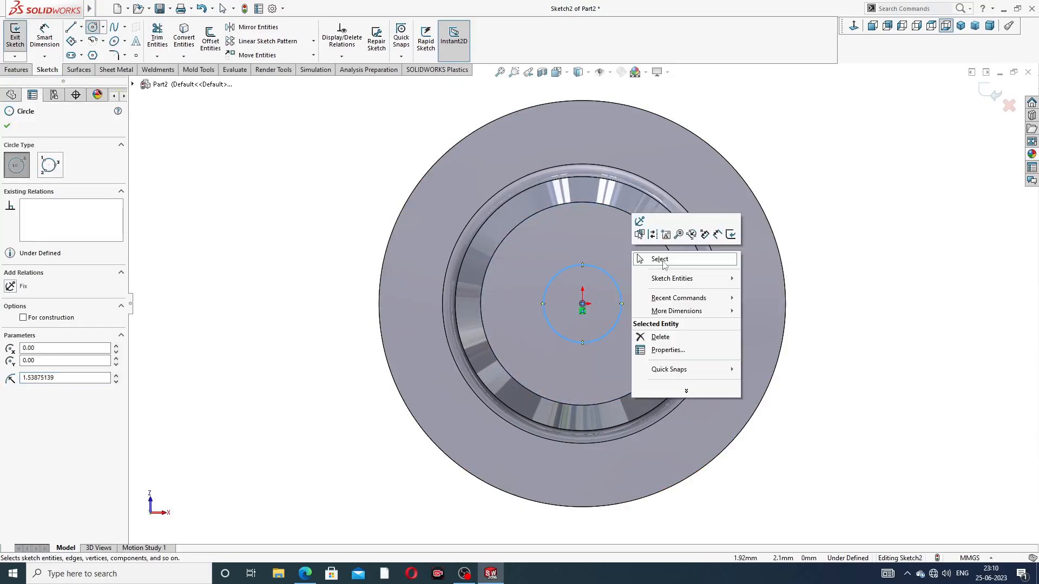
left_click(662, 259)
Dimension the circle's diameter at 3 mm and leave the dimension tool
left_click(45, 35)
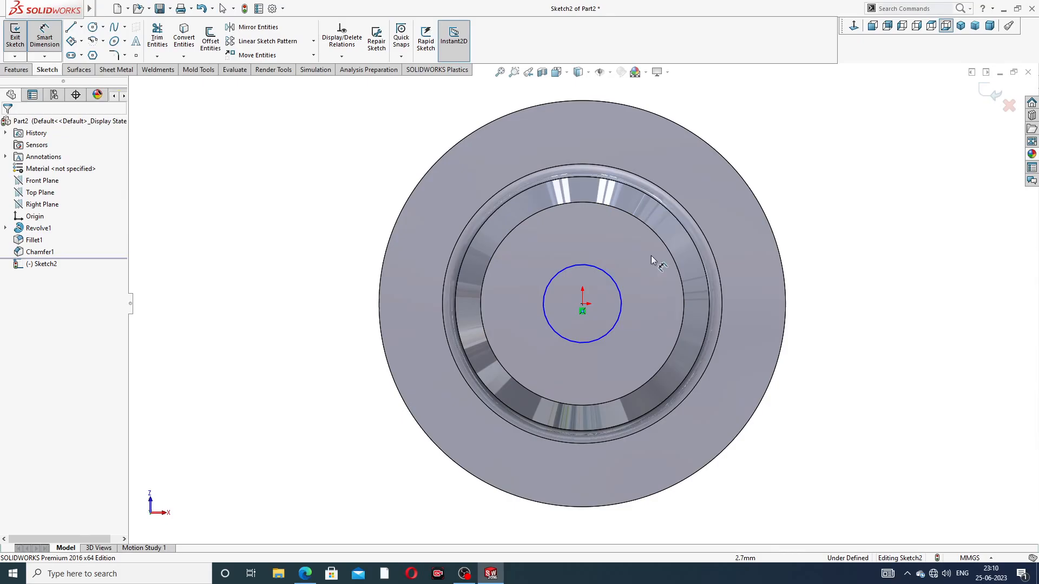
left_click(616, 284)
left_click(784, 169)
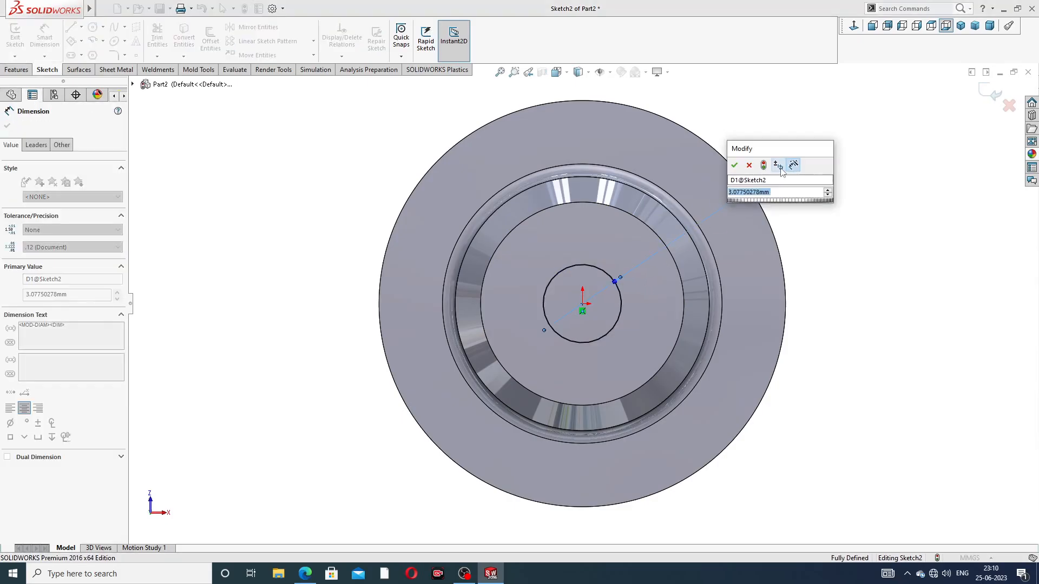
type("3")
key("Return")
right_click(858, 144)
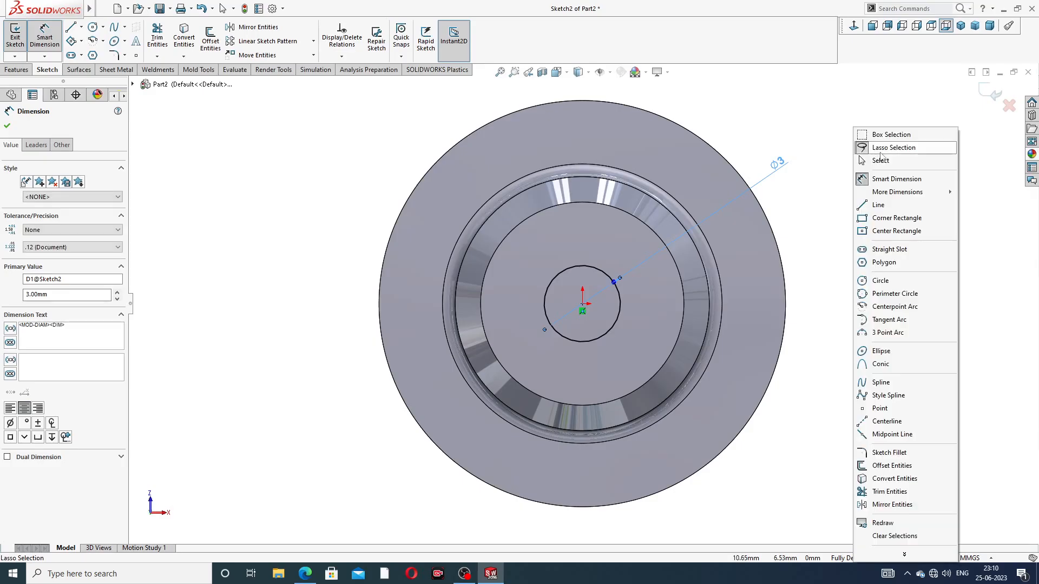
left_click(866, 161)
Check the bore depth on the reference drawing and cut the 3 mm circle 26.2 mm deep into the body with a blind Extruded Cut
left_click(304, 573)
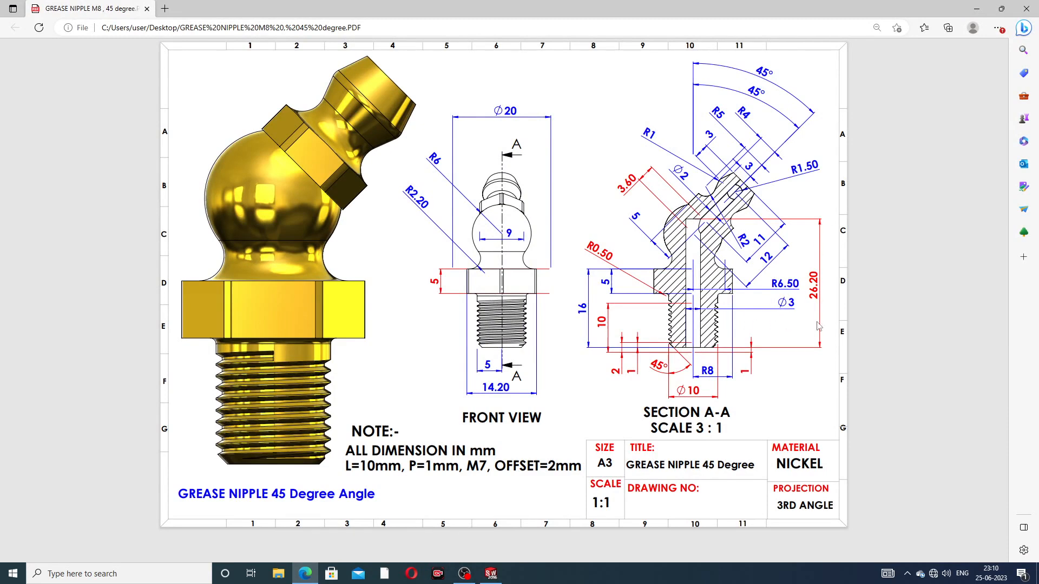
left_click(303, 577)
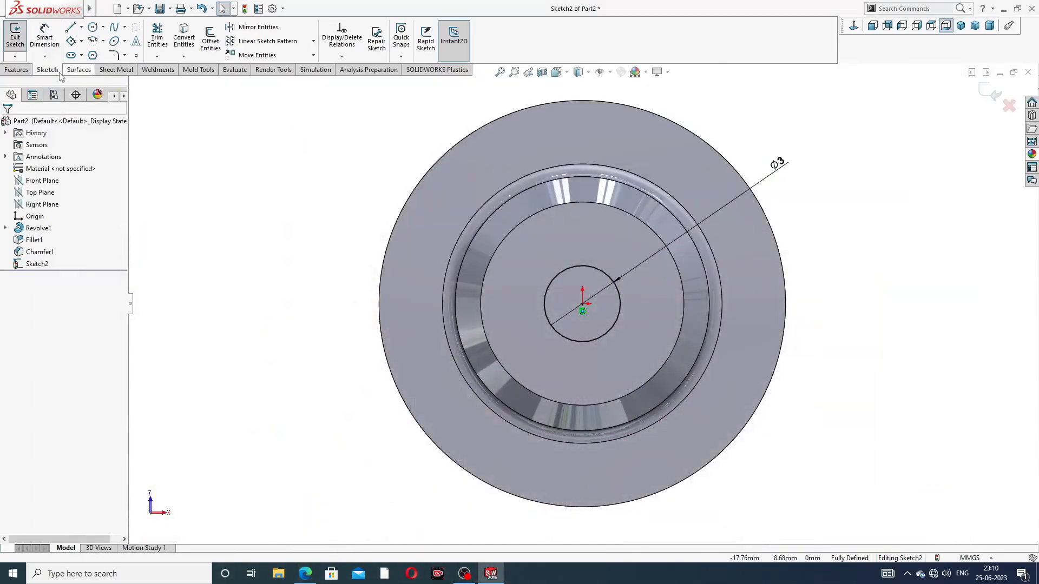
left_click(16, 69)
left_click(161, 39)
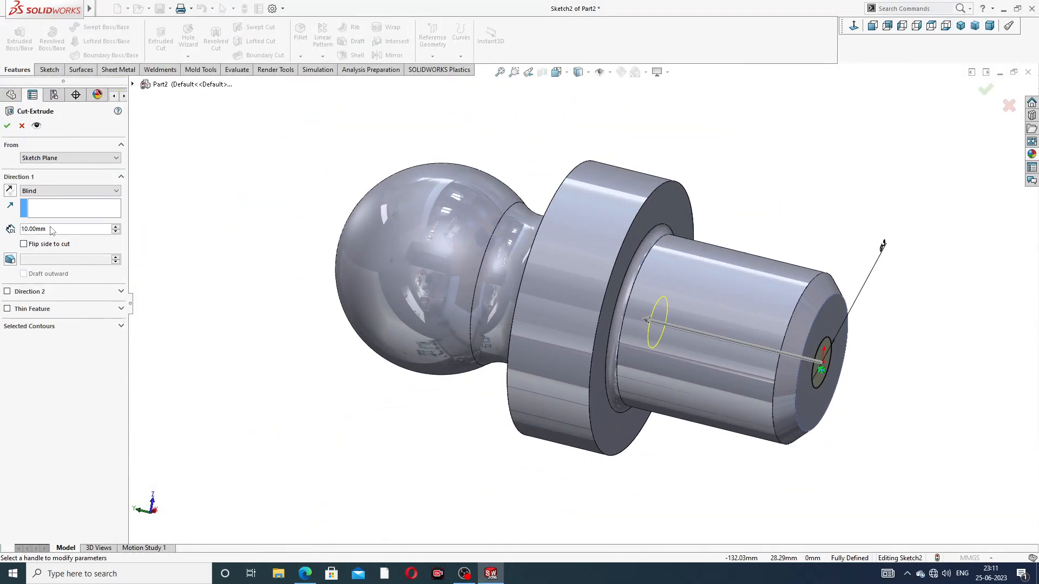
type("2")
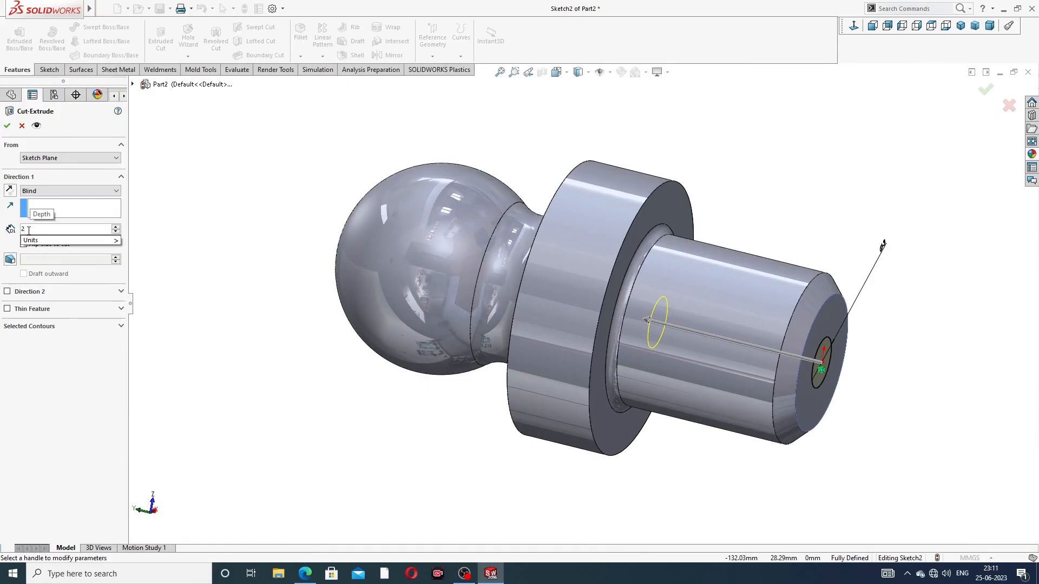
type("6")
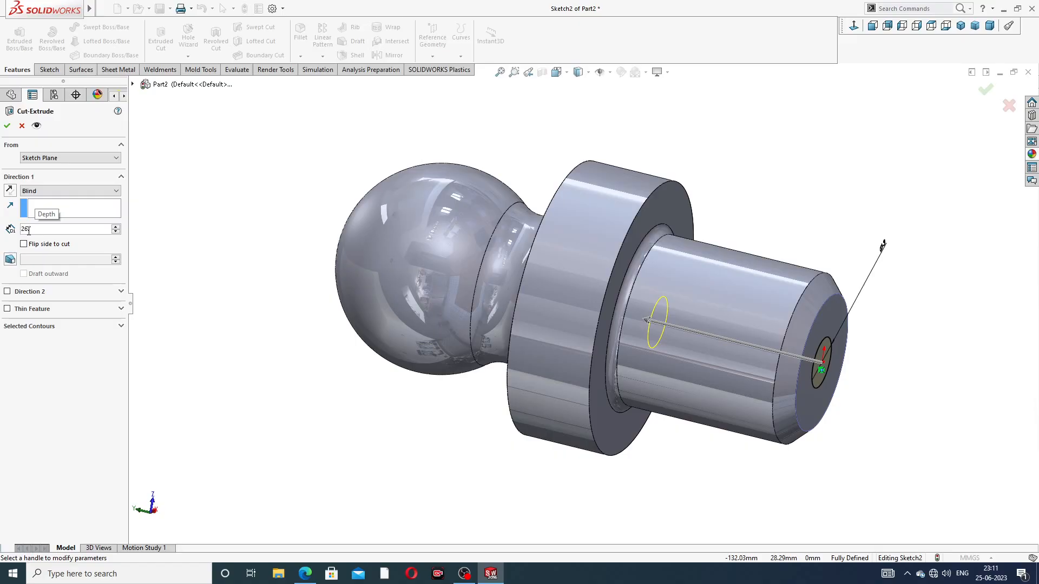
type(".2")
key("Return")
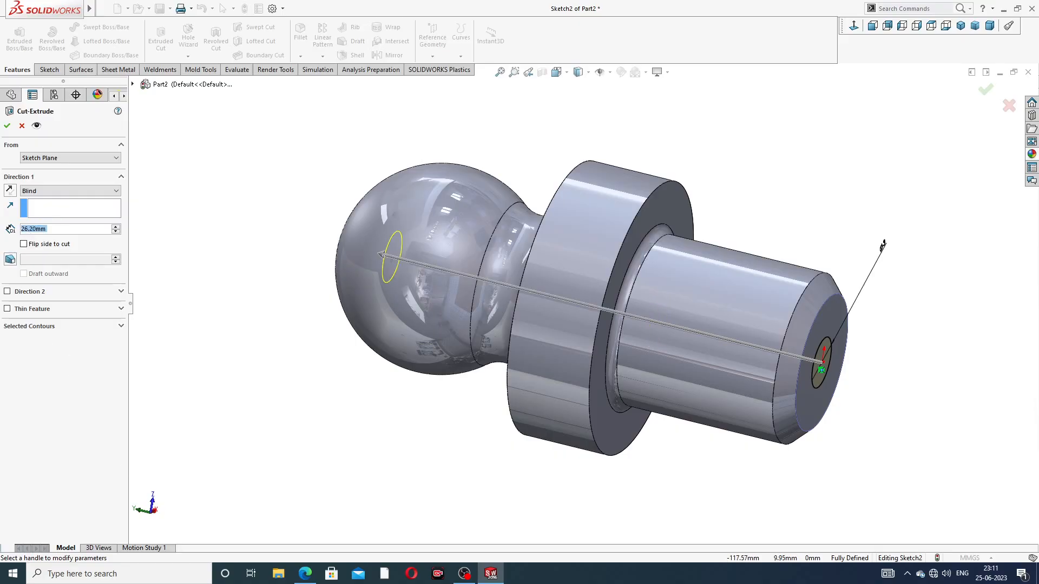
left_click(305, 574)
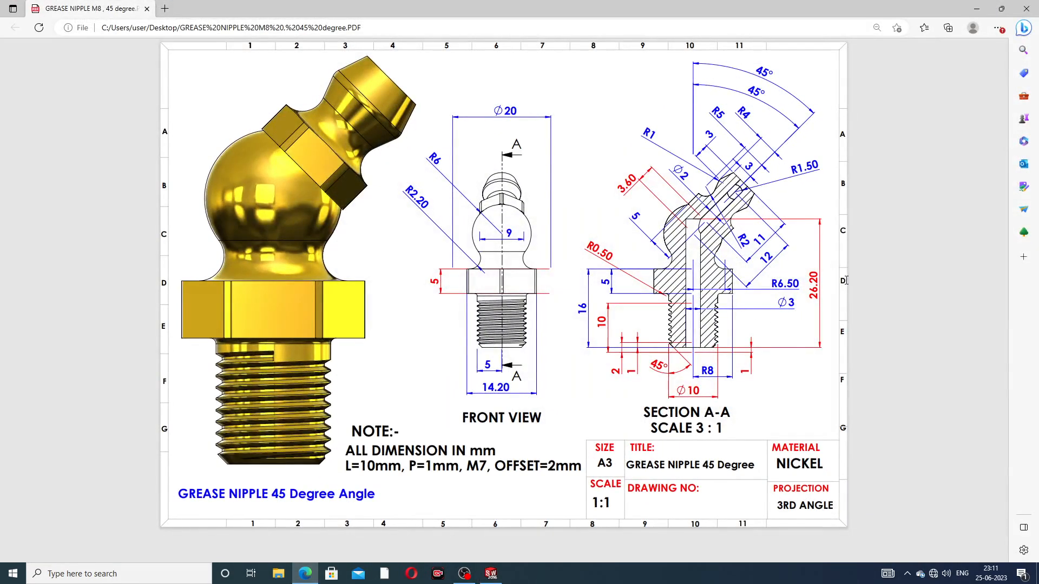
left_click(305, 574)
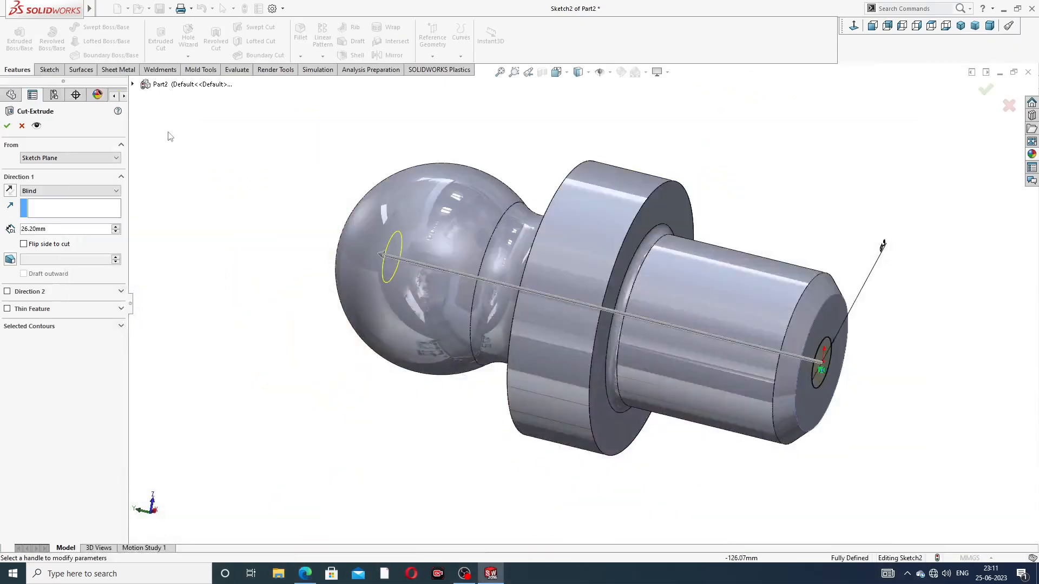
left_click(8, 126)
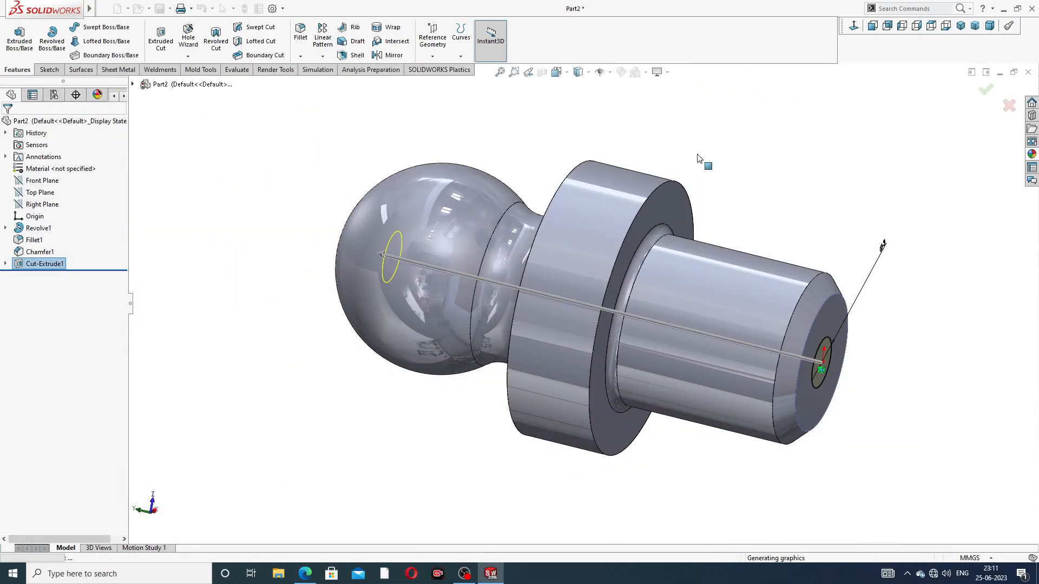
left_click(751, 188)
Start a sketch on the flange's upper face and draw a six-sided polygon about 15.6 mm across flats, centred on the origin
scroll(751, 188, "up", 2)
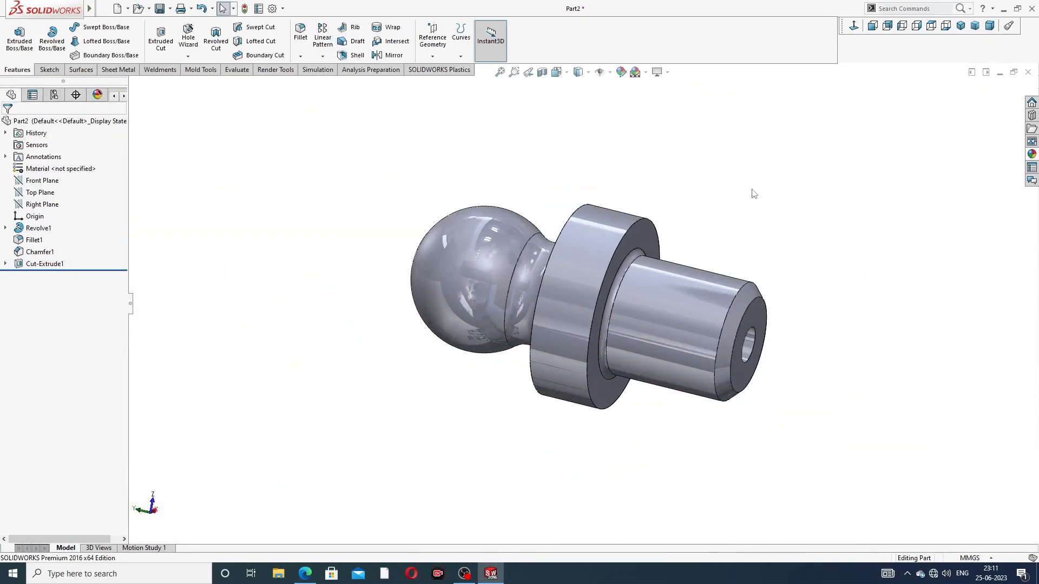
middle_click_drag(751, 189, 434, 419)
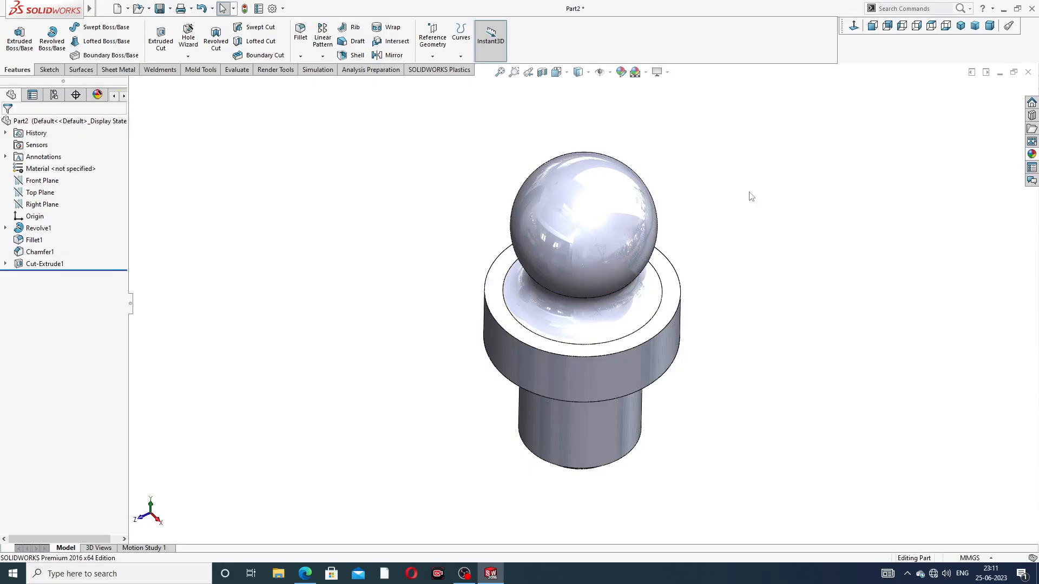
left_click(673, 291)
left_click(715, 254)
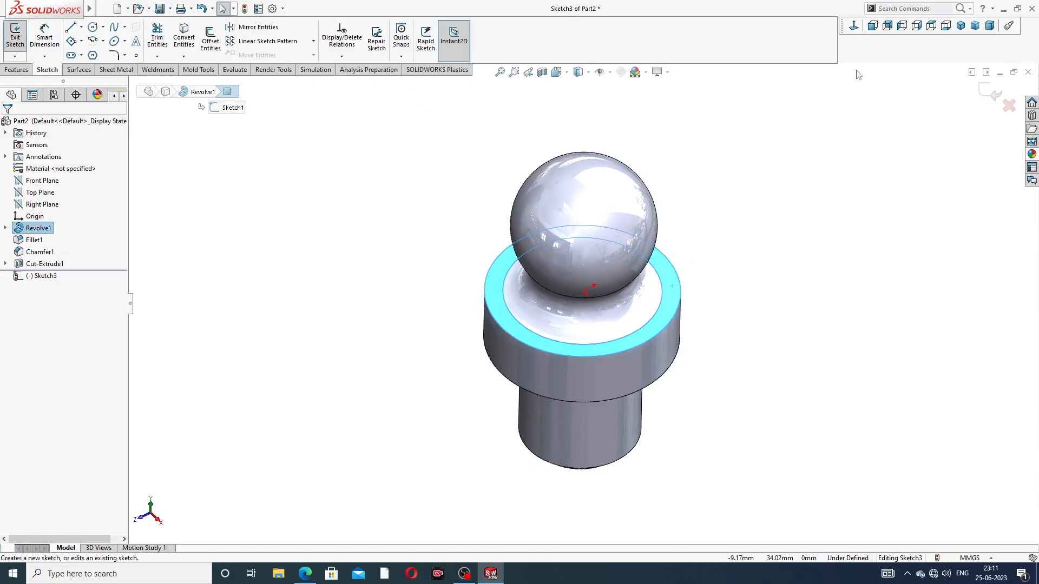
left_click(854, 27)
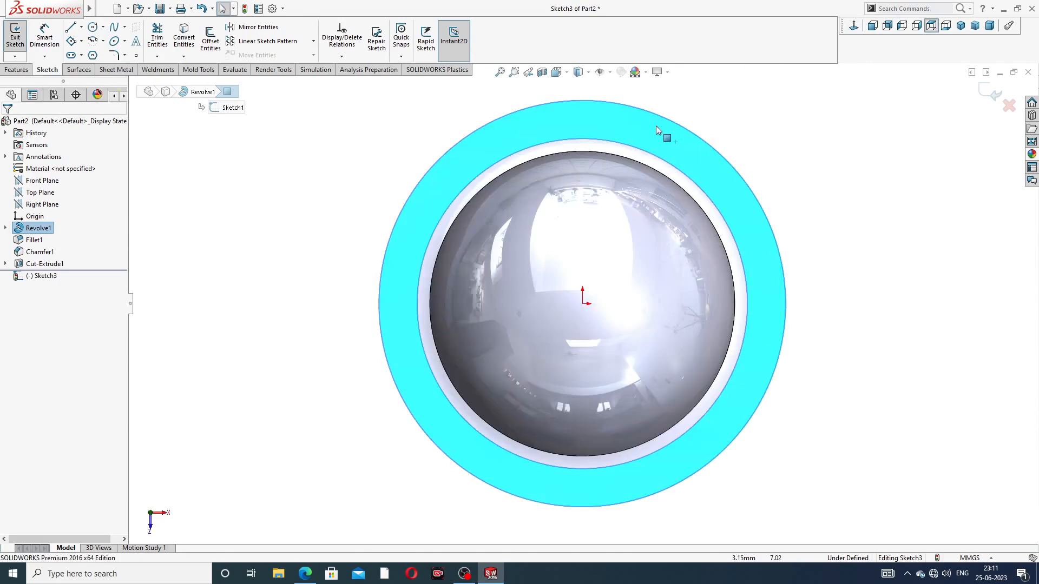
left_click(93, 56)
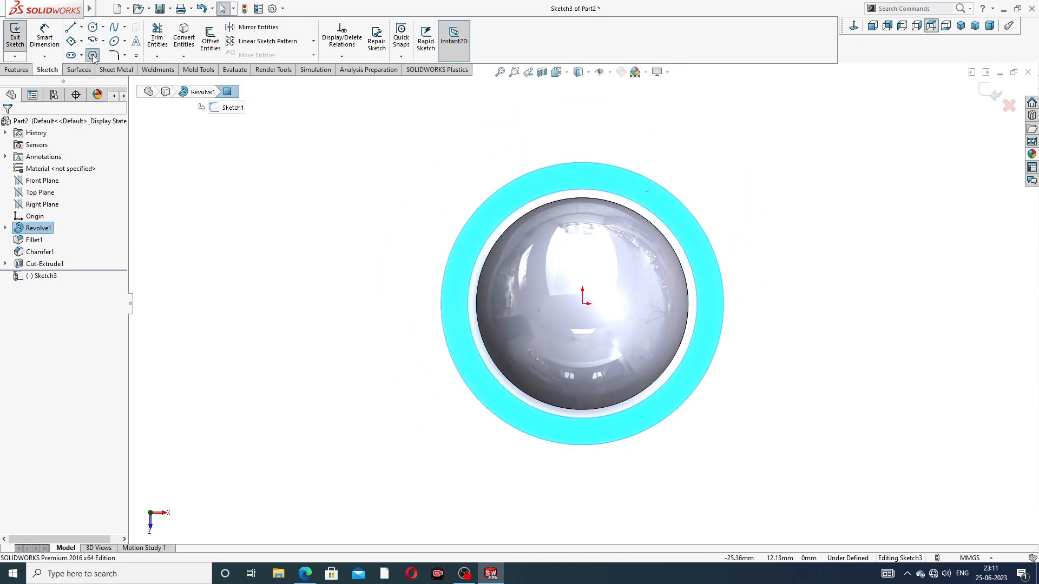
left_click(582, 303)
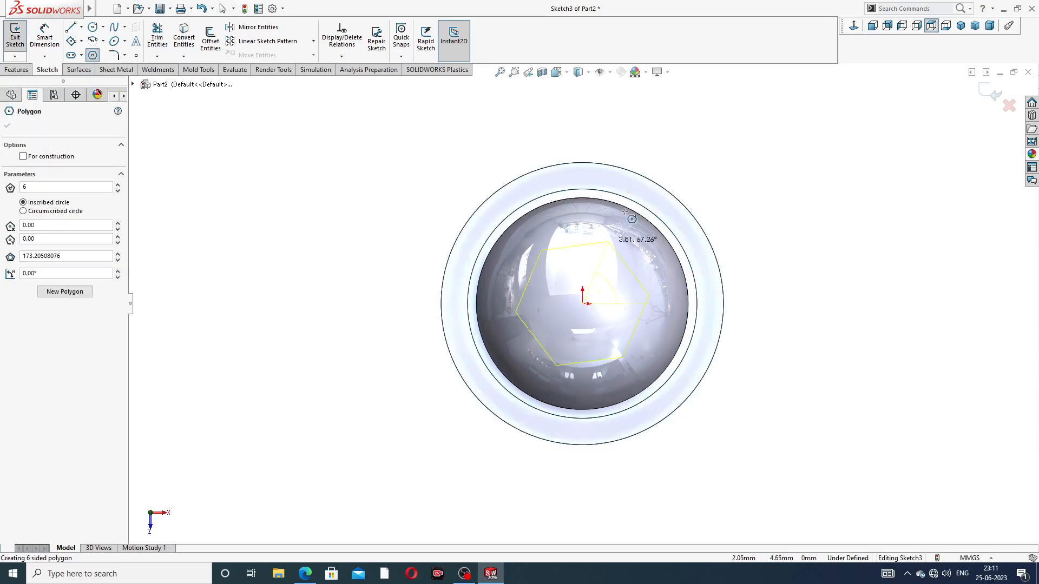
left_click(655, 162)
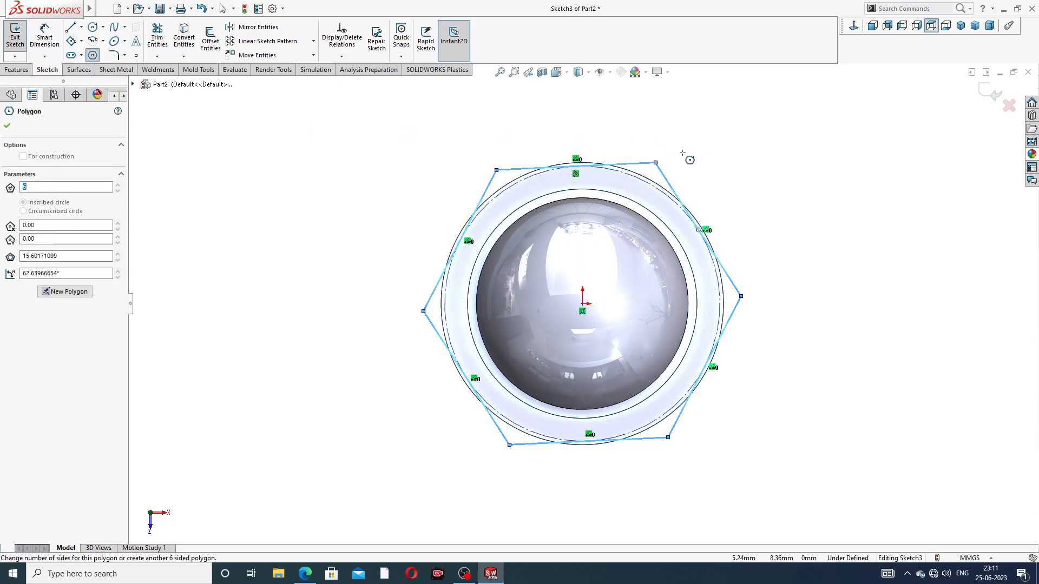
right_click(693, 154)
left_click(720, 158)
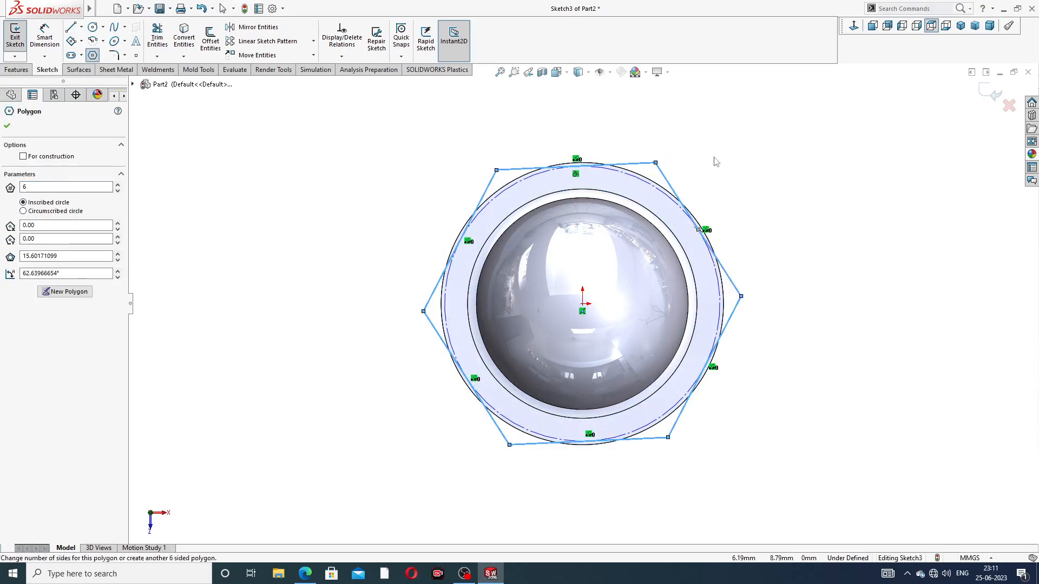
Add a vertical relation to the hexagon's upper-left side
left_click(492, 183)
left_click(535, 133)
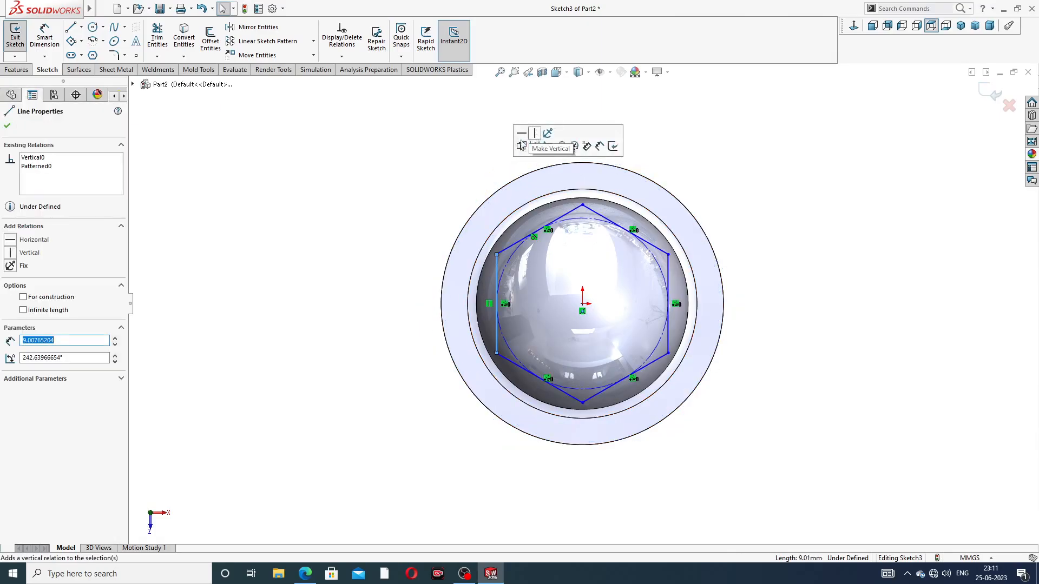
left_click(425, 160)
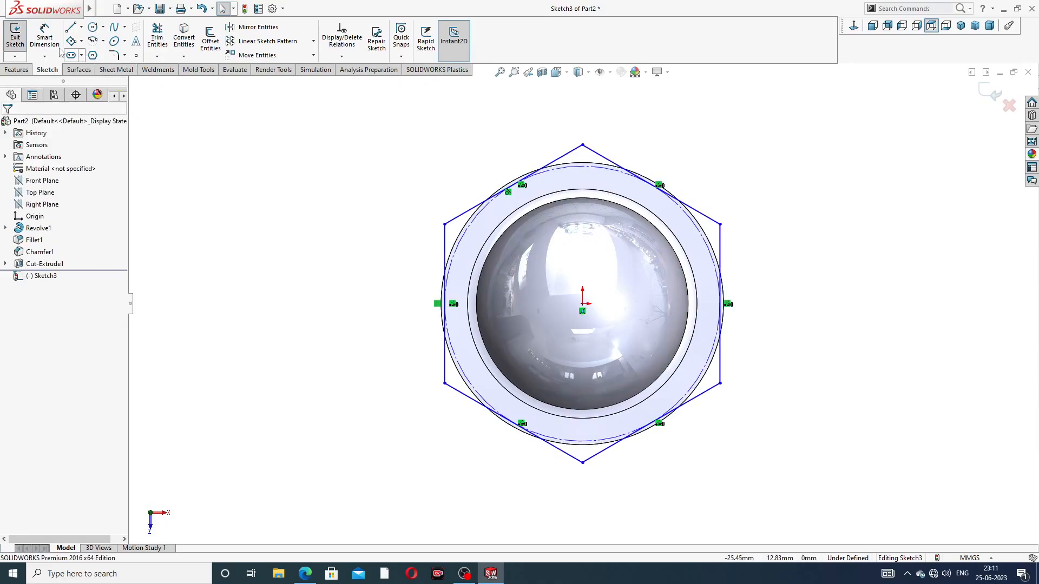
Draw a circle centred on the origin and enlarge it to about 19.8 mm in diameter so it encloses the hexagon
left_click(44, 36)
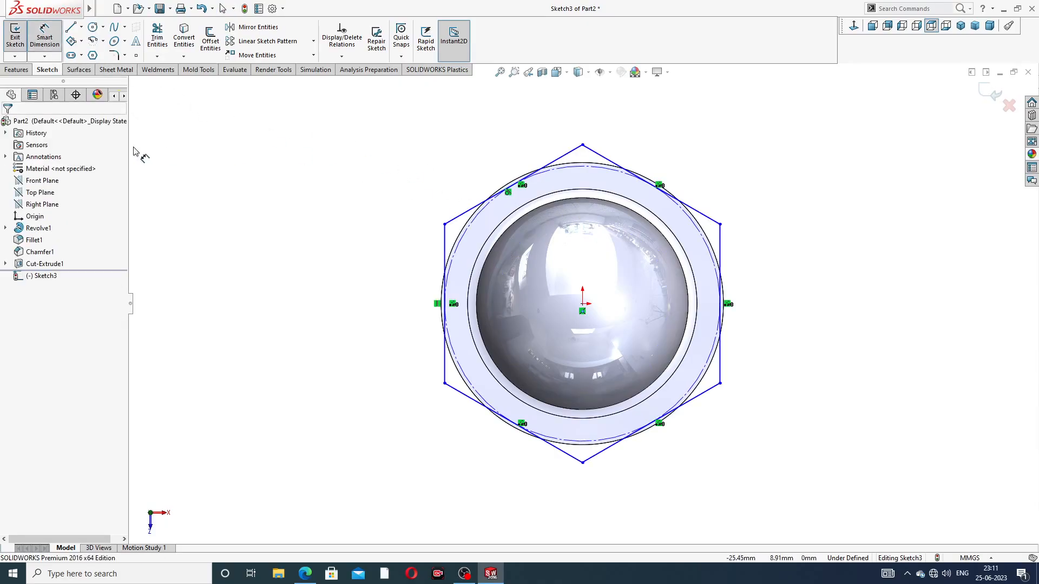
left_click(45, 36)
left_click(93, 27)
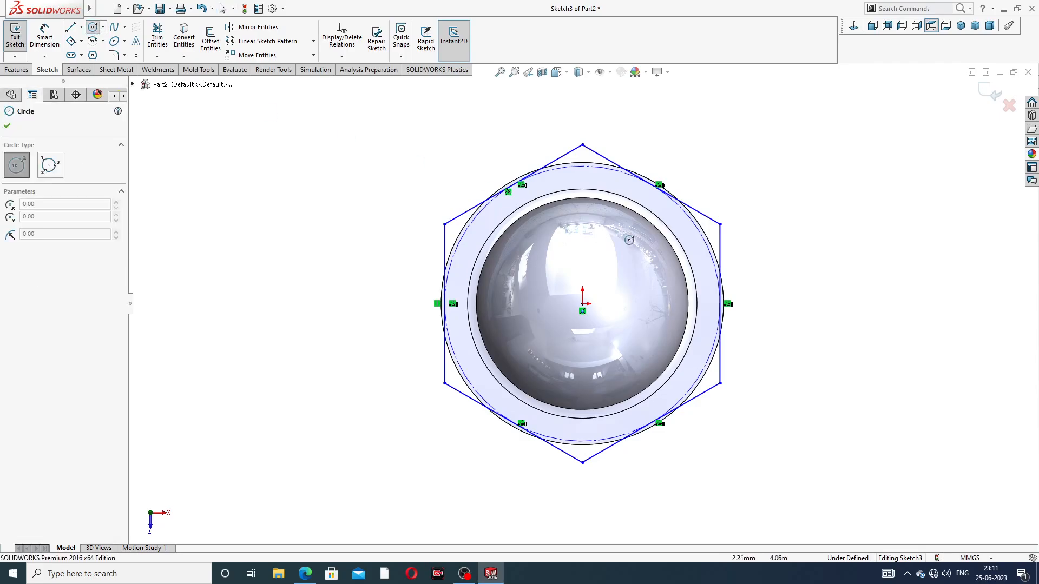
left_click_drag(582, 303, 587, 304)
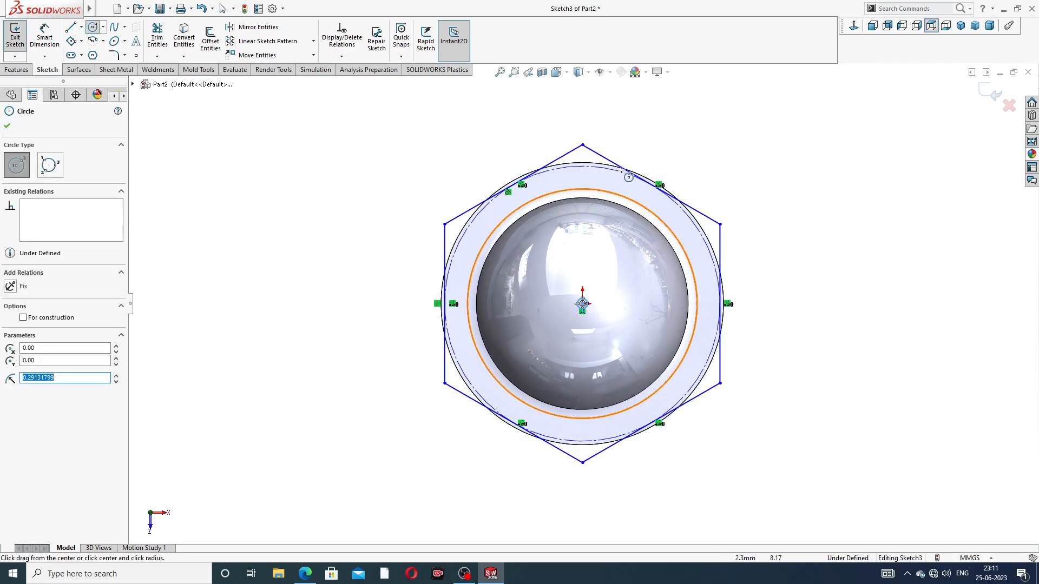
right_click(731, 175)
left_click(758, 187)
left_click_drag(587, 304, 659, 151)
left_click(651, 126)
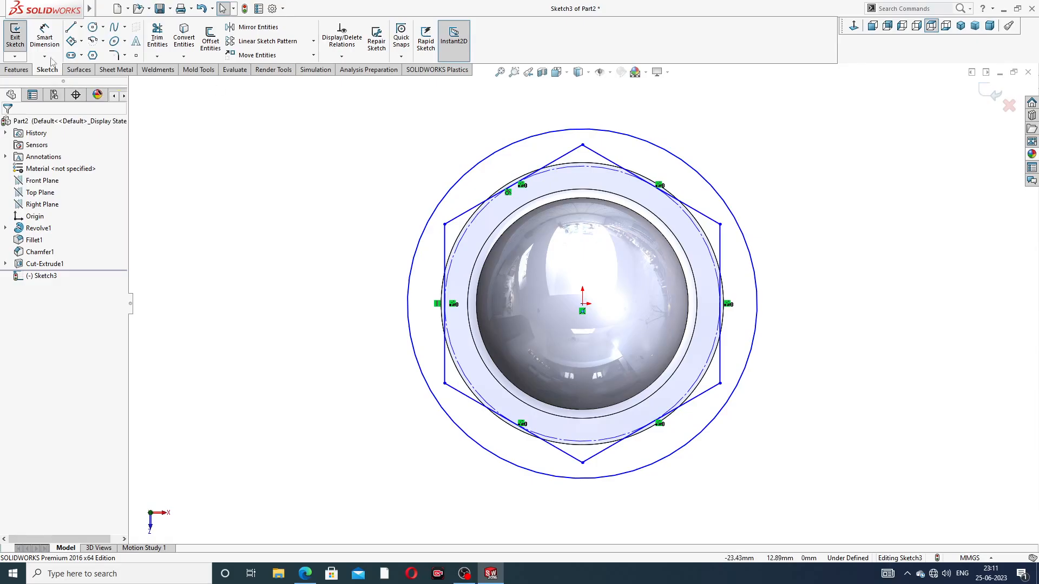
Check the flange size on the reference drawing and dimension the outer circle's diameter at 20 mm
left_click(45, 38)
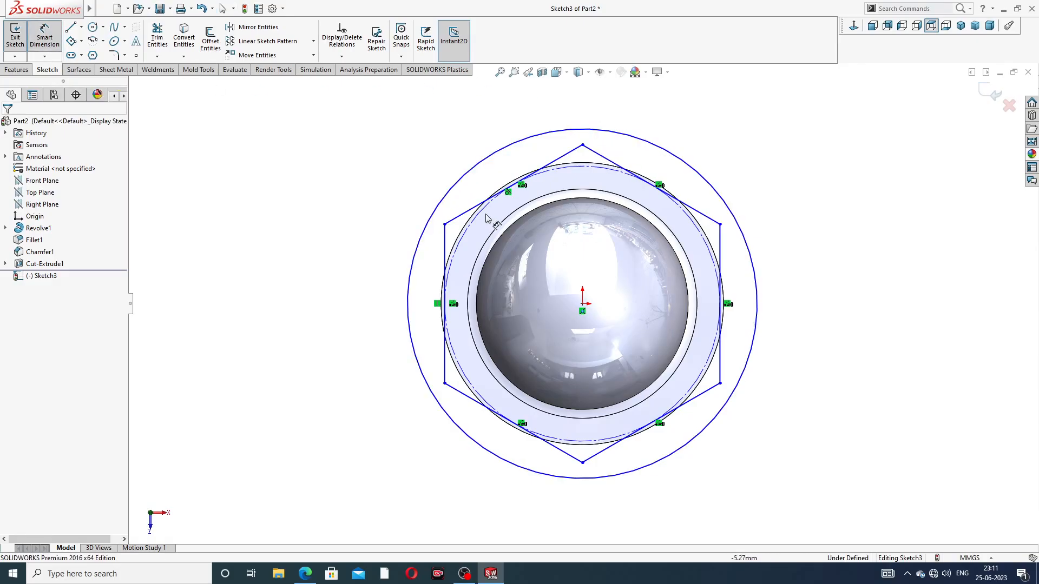
left_click(305, 574)
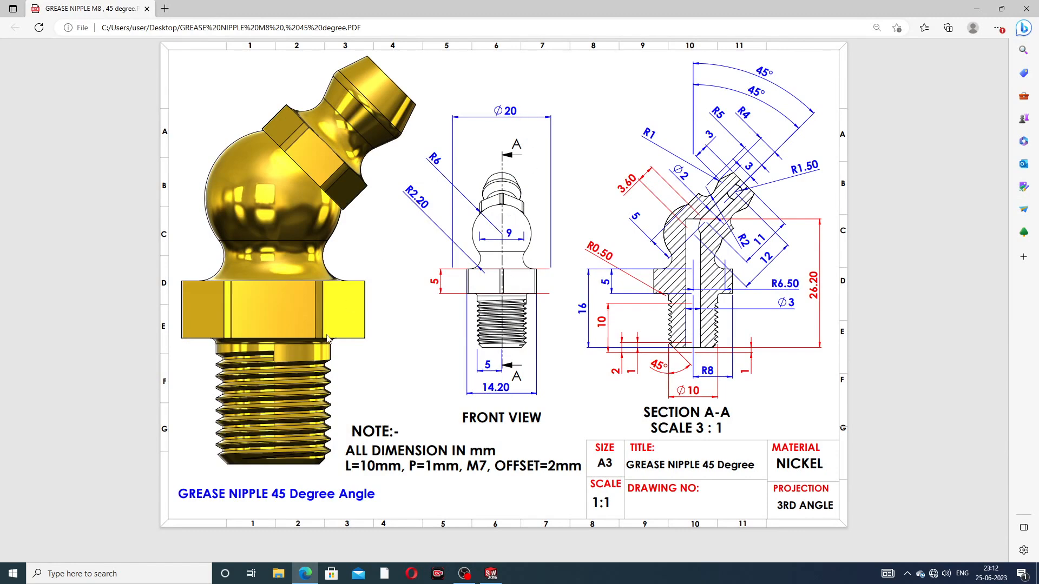
left_click(301, 568)
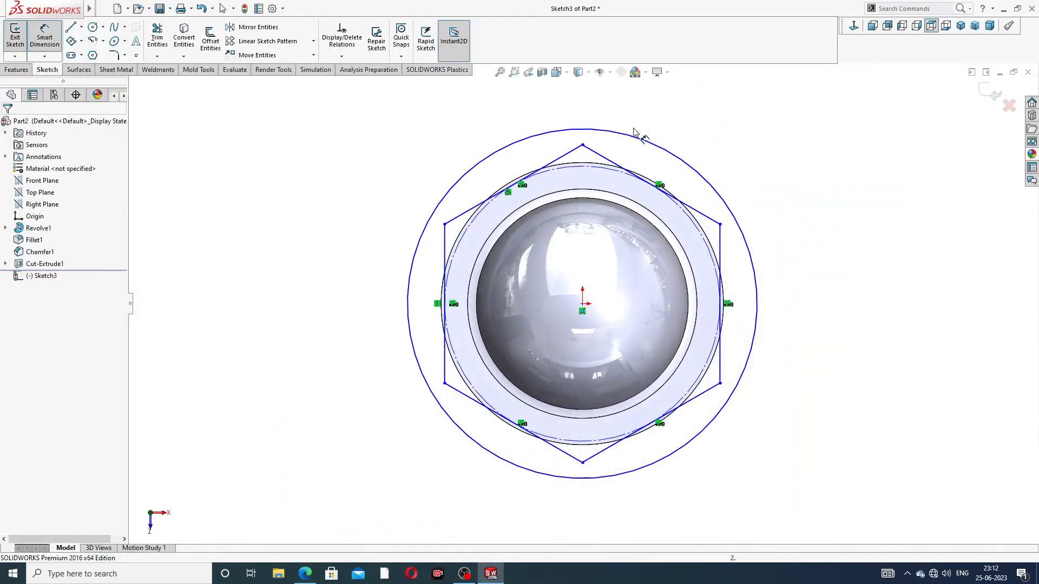
left_click(638, 142)
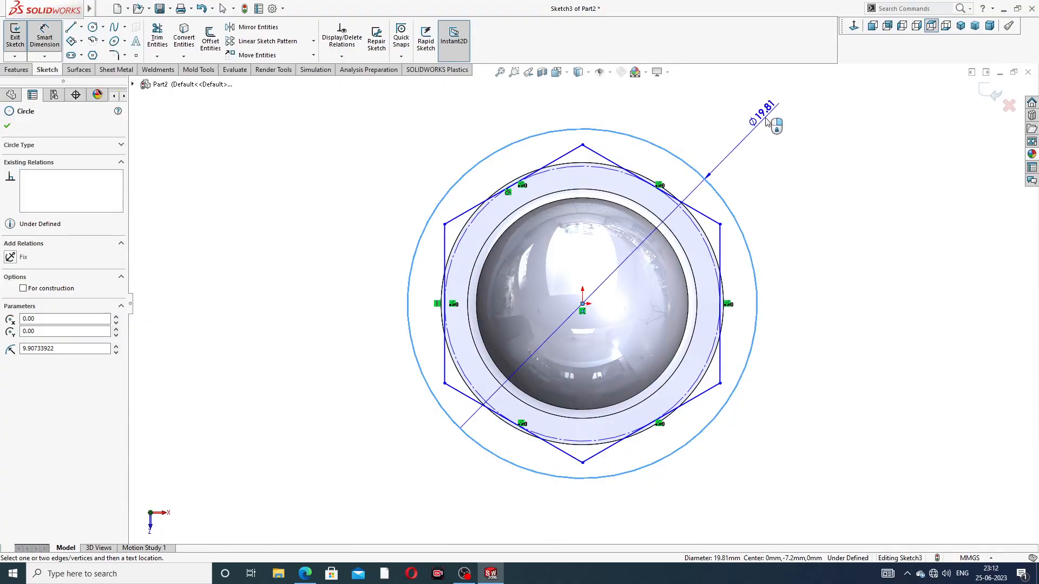
left_click(768, 122)
type("20")
key("Return")
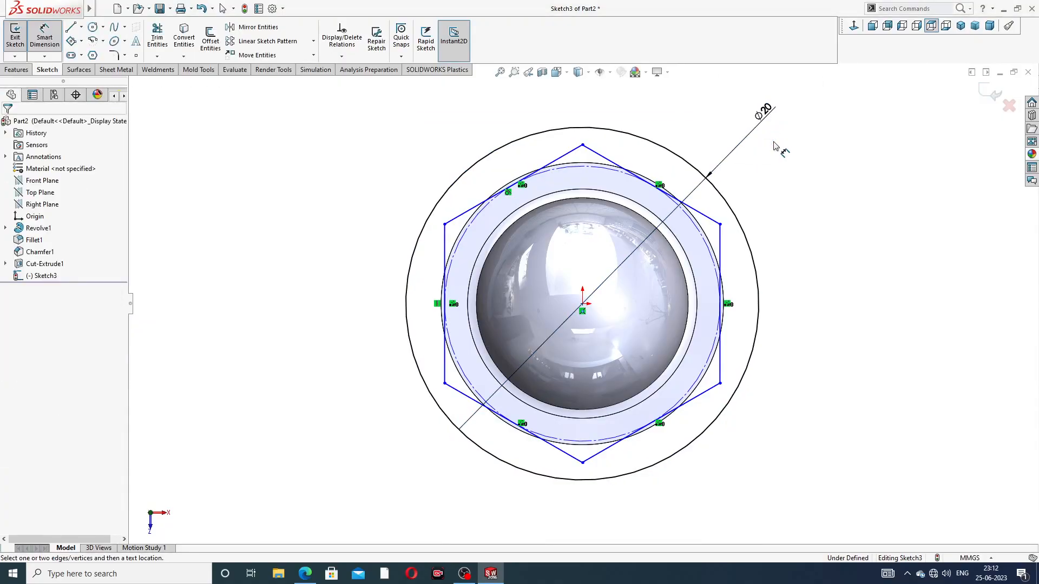
Dimension the hexagon at 14.2 mm between its two vertical sides and leave the dimension tool
left_click(445, 224)
left_click(719, 224)
left_click(596, 118)
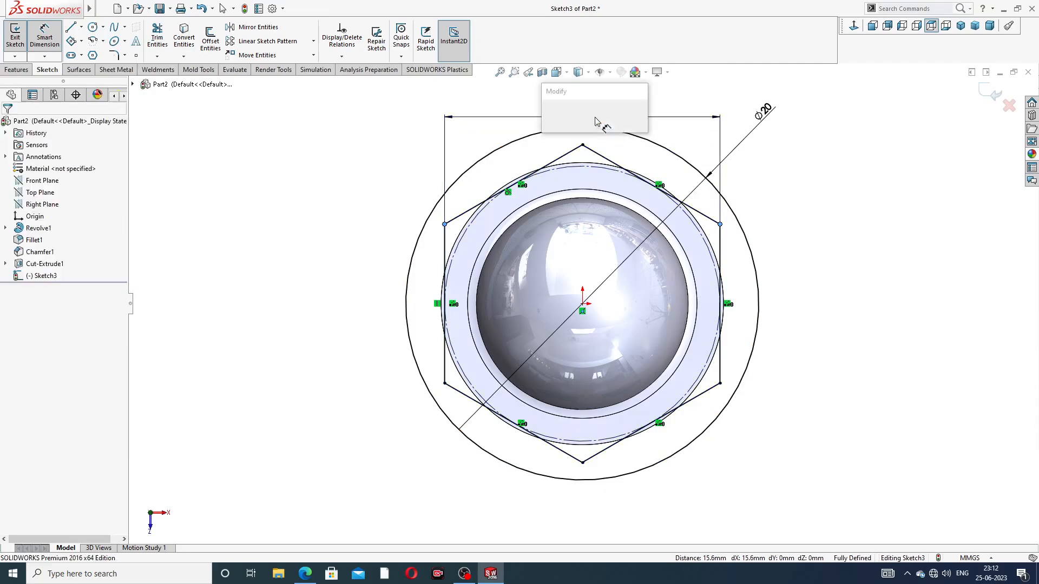
type("14.2")
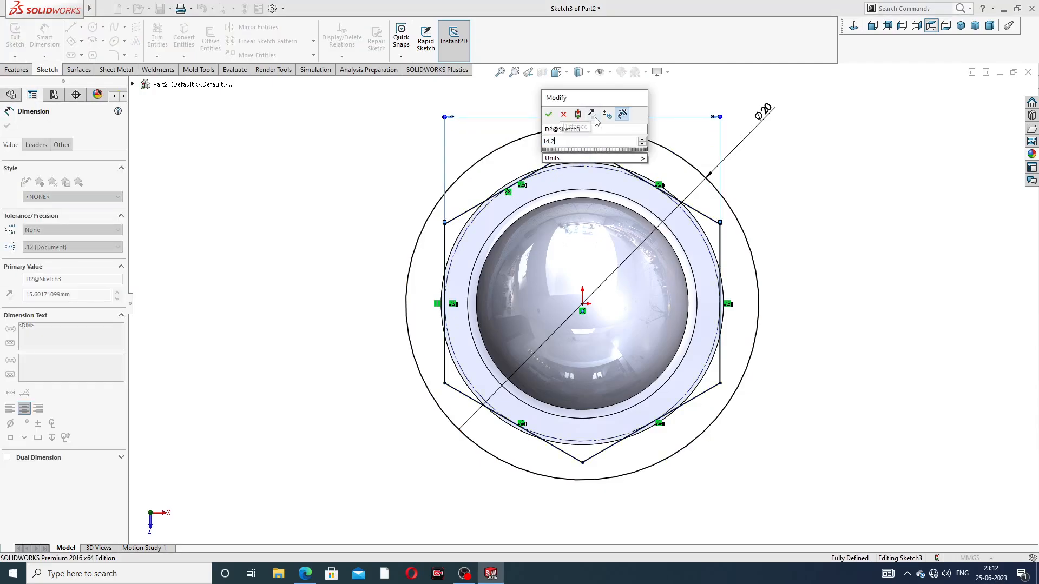
key("Return")
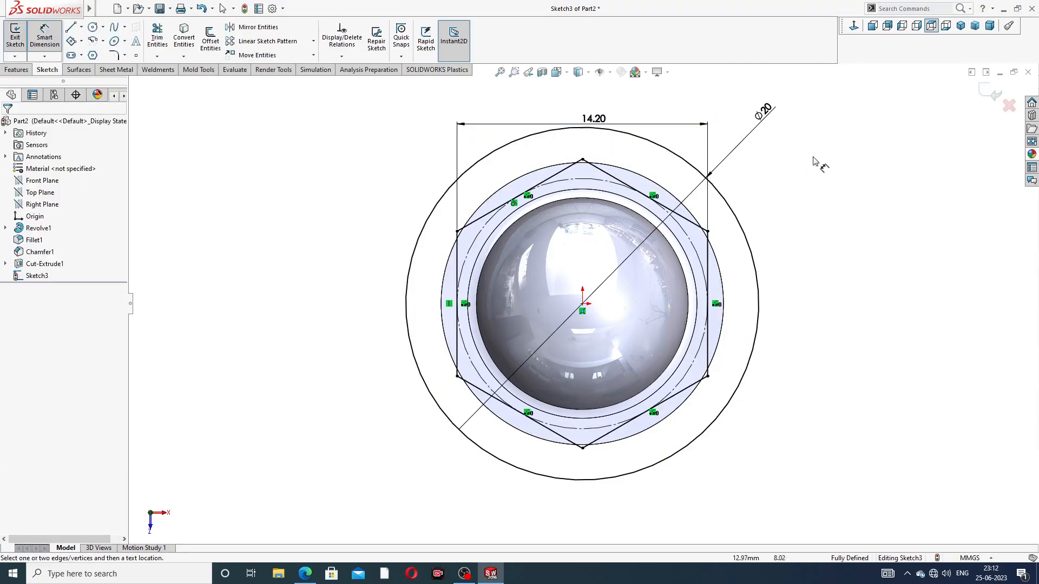
right_click(815, 163)
left_click(841, 161)
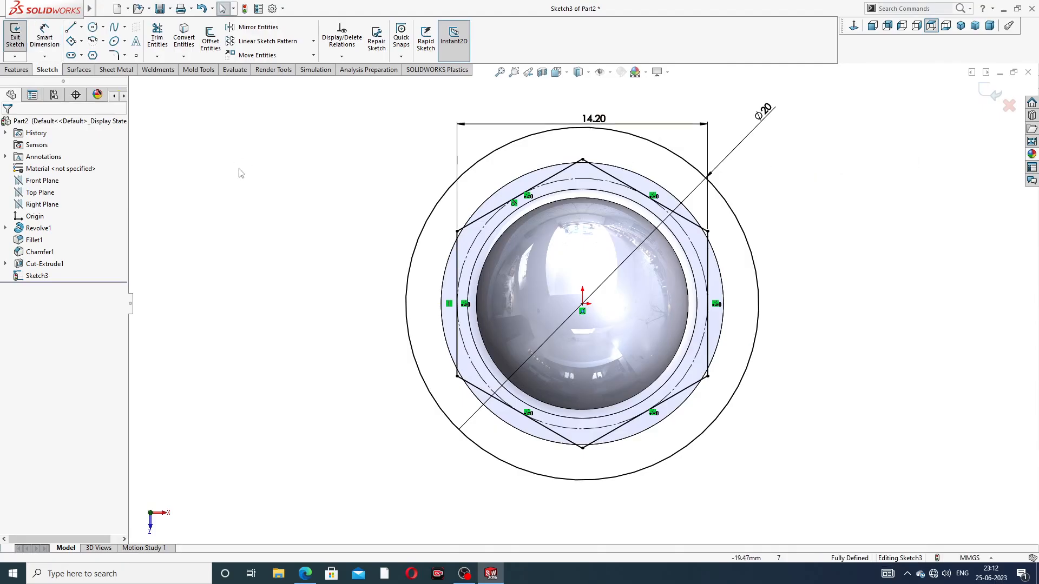
Cut the area between the hexagon and the outer circle 5 mm deep through the flange with an Extruded Cut
left_click(17, 70)
left_click(161, 41)
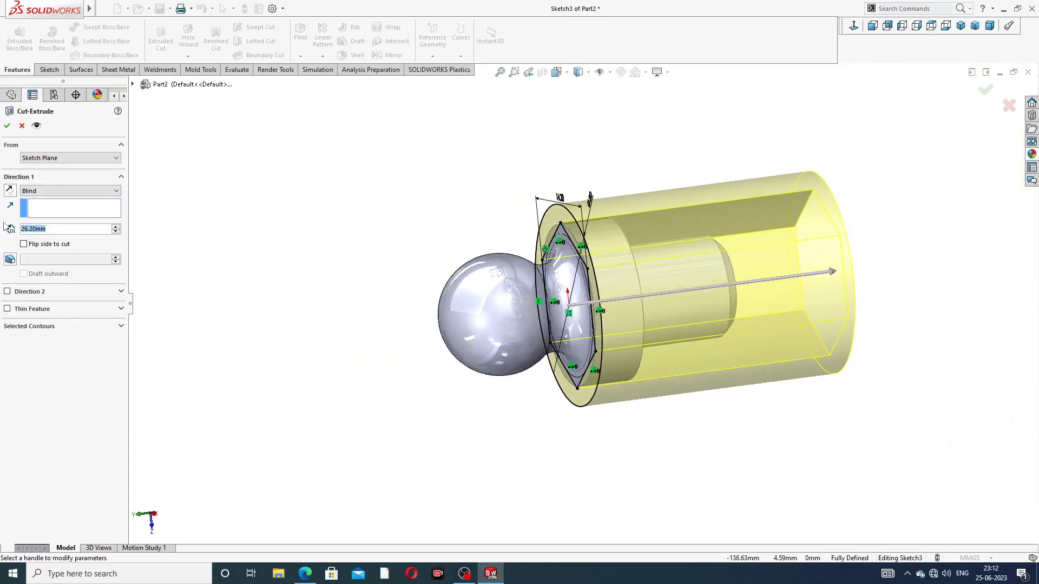
type("5")
key("Return")
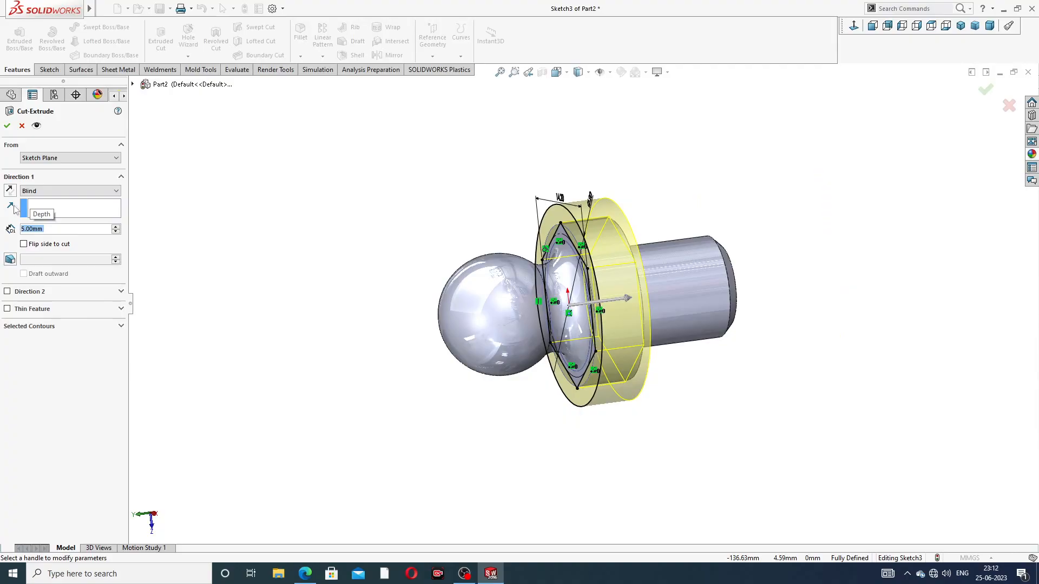
left_click(7, 126)
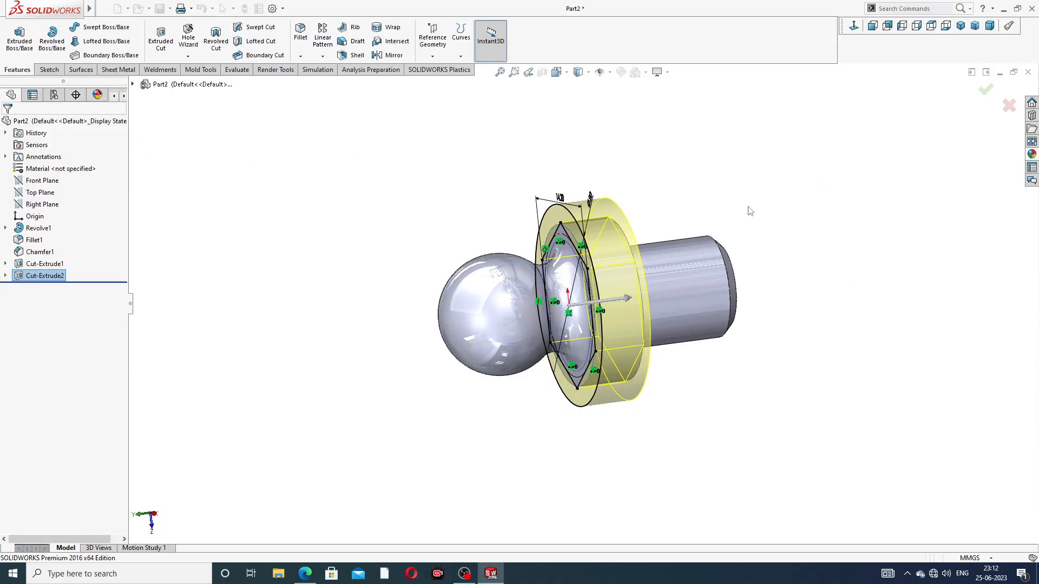
Inspect the hexagonal flange from several sides and check the reference drawing for the angled neck's dimensions
mouse_move(768, 218)
middle_mouse_down()
mouse_move(720, 241)
mouse_move(744, 237)
middle_mouse_up()
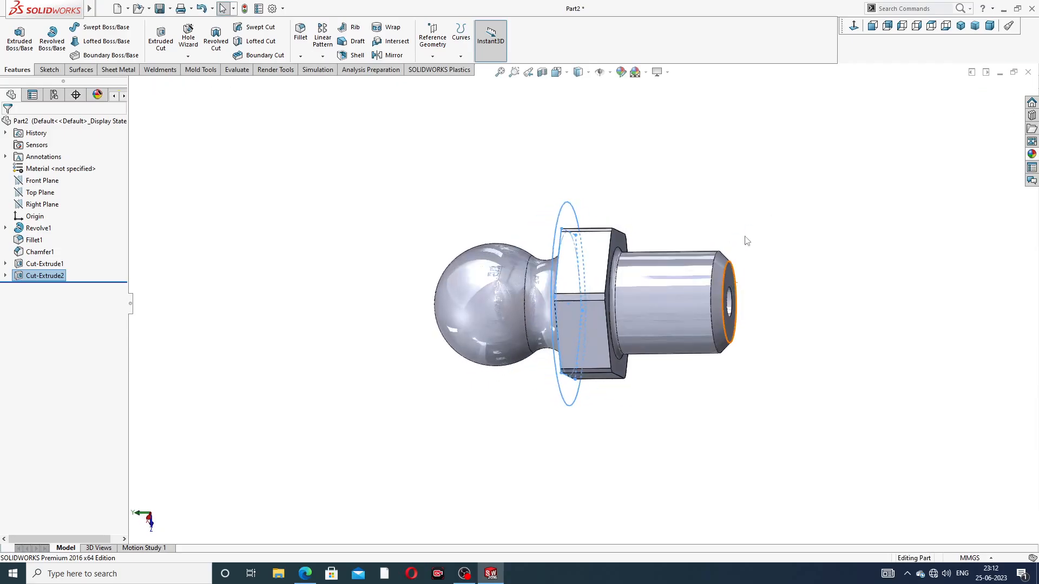
left_click(694, 212)
middle_click_drag(686, 206, 676, 291)
scroll(560, 349, "up", 3)
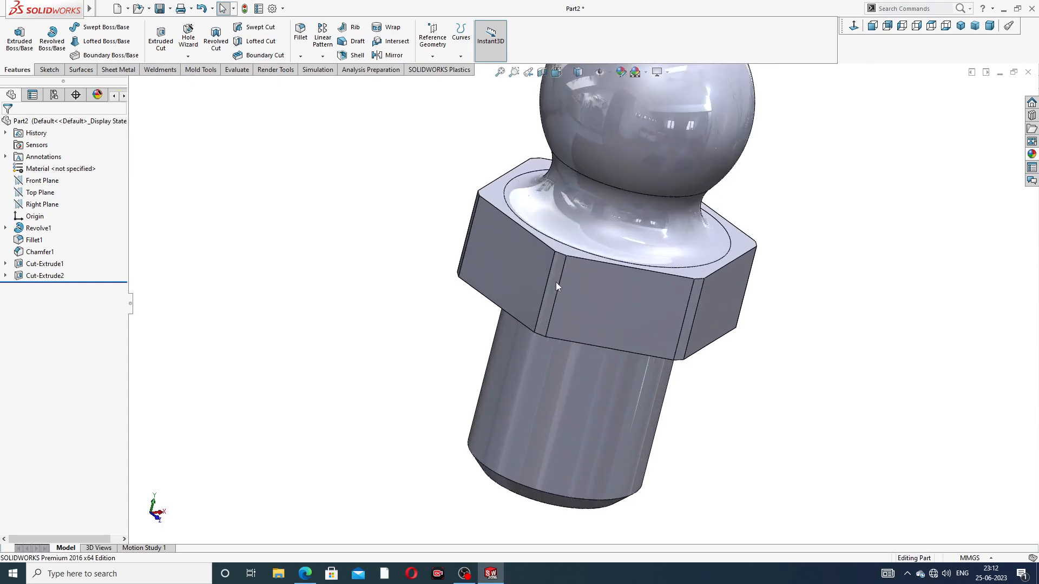
scroll(767, 158, "down", 3)
middle_click_drag(712, 216, 789, 197)
middle_click_drag(687, 225, 702, 161)
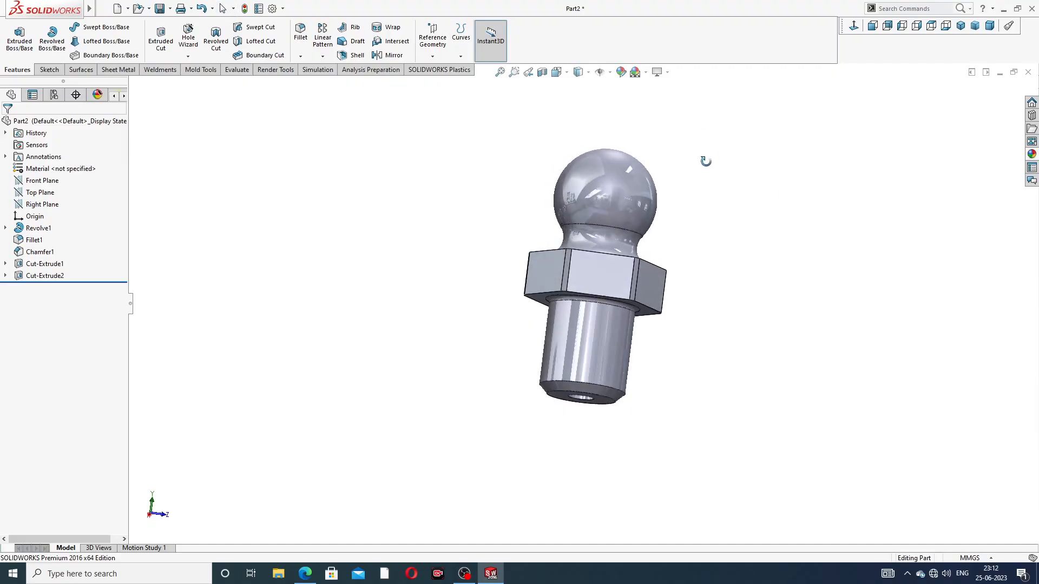
left_click(306, 578)
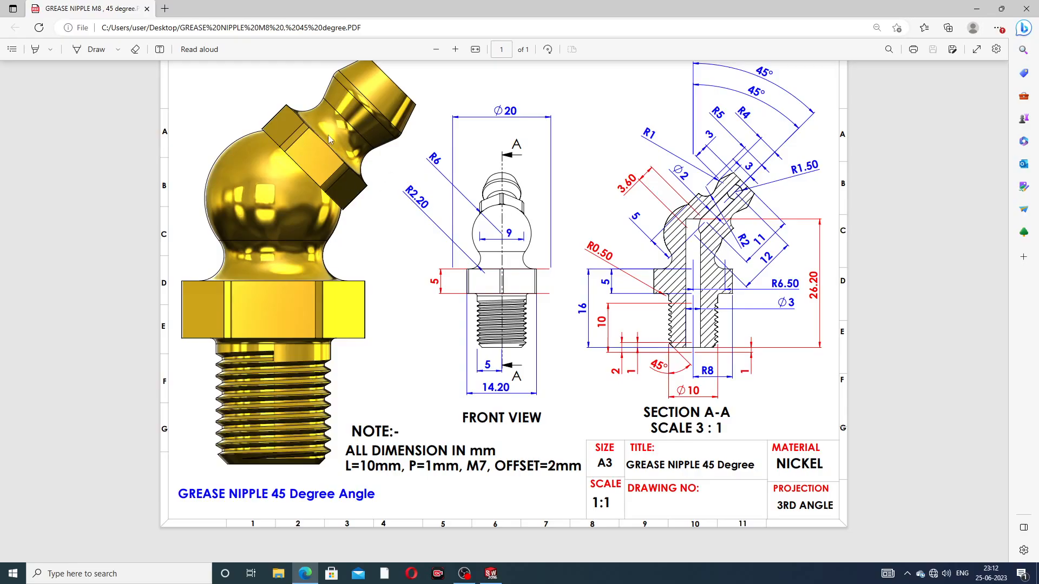
left_click(304, 578)
middle_click_drag(698, 195, 675, 225)
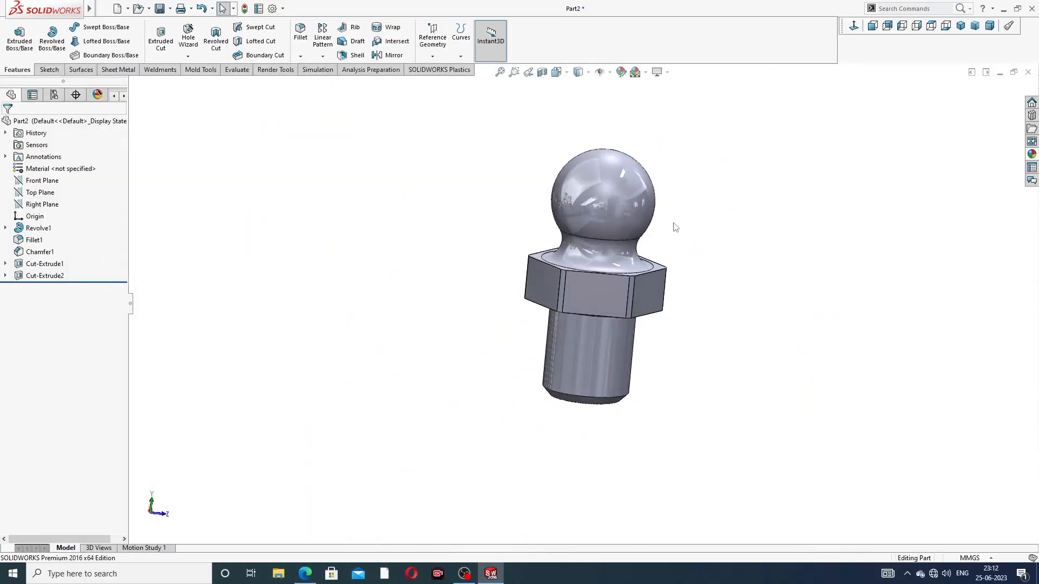
Start a sketch on the Front Plane and draw a vertical centreline about 11.8 mm long from above the ball down to the origin
left_click(42, 180)
left_click(63, 169)
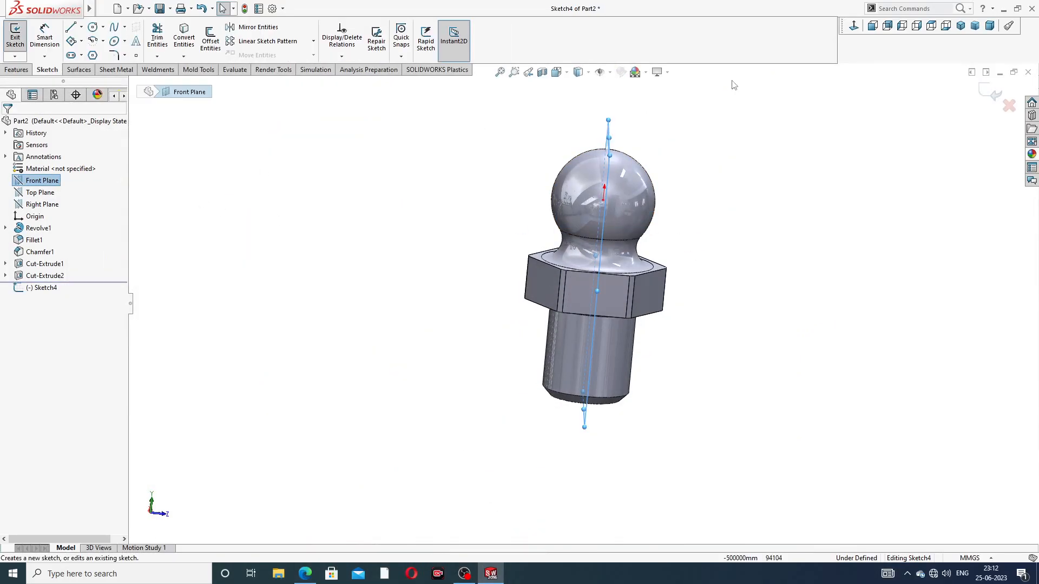
left_click(854, 26)
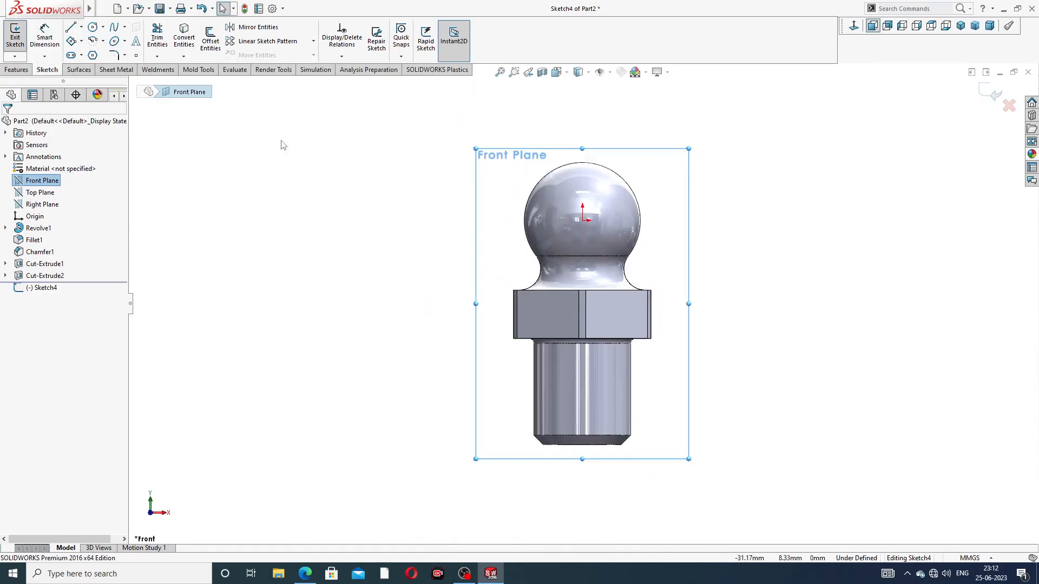
left_click(82, 27)
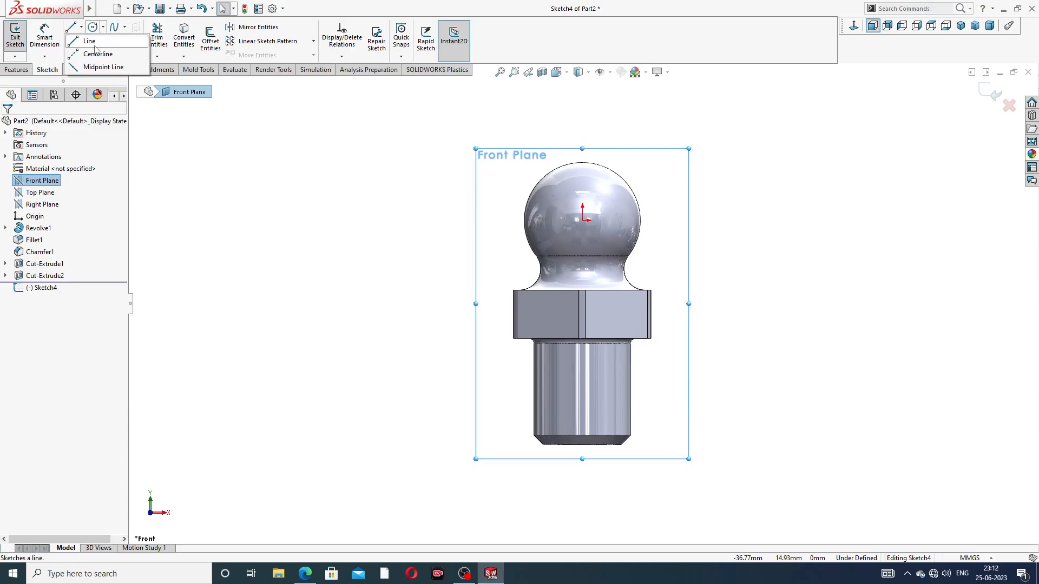
left_click(95, 51)
key("z")
scroll(606, 188, "down", 2)
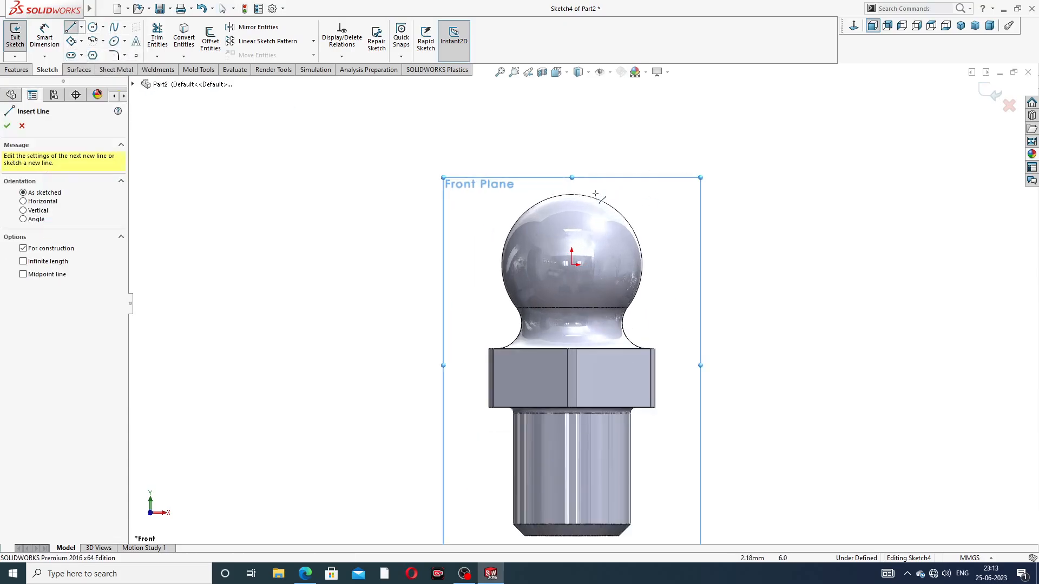
left_click(572, 127)
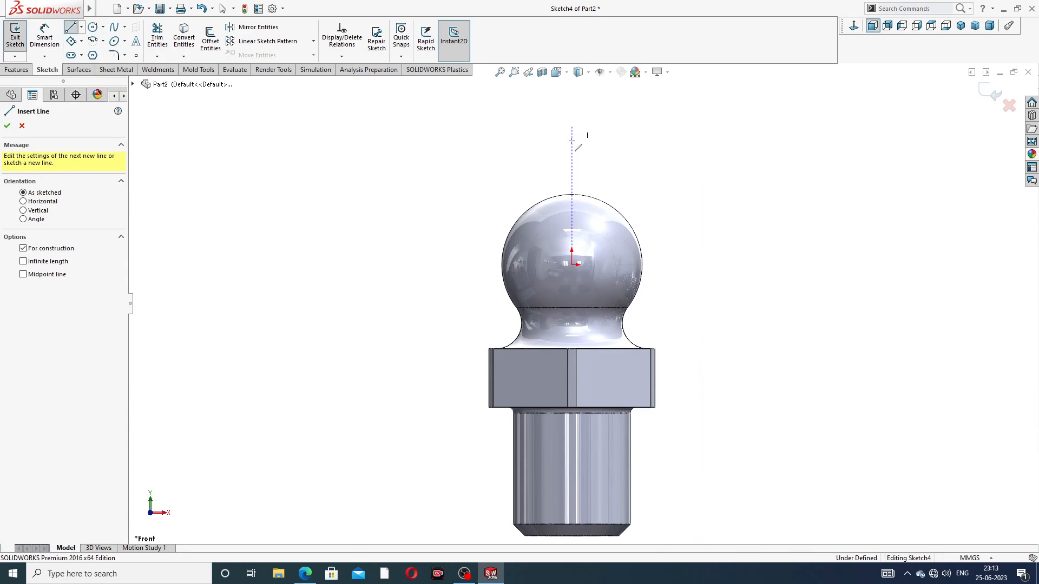
left_click(572, 265)
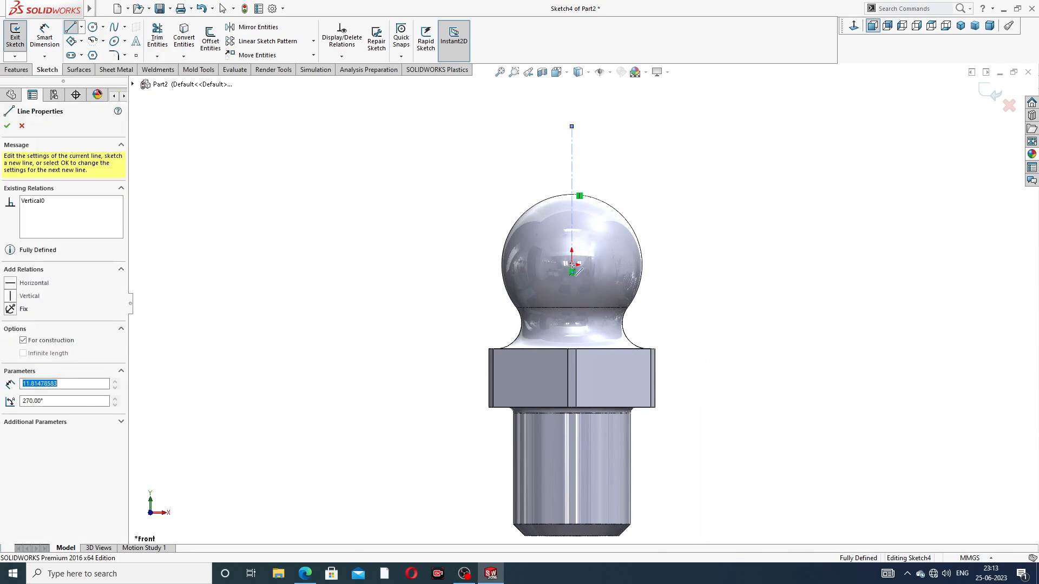
Draw an inclined centreline from the origin up to the right, extend it to about 15.4 mm and shorten the vertical centreline
left_click(679, 158)
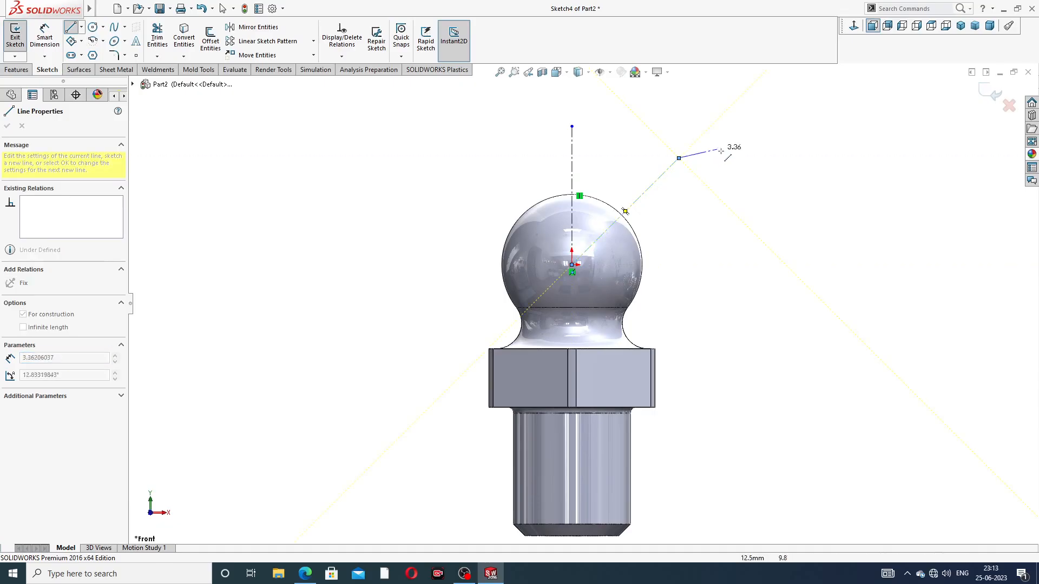
right_click(715, 150)
left_click(742, 157)
left_click_drag(574, 130, 706, 142)
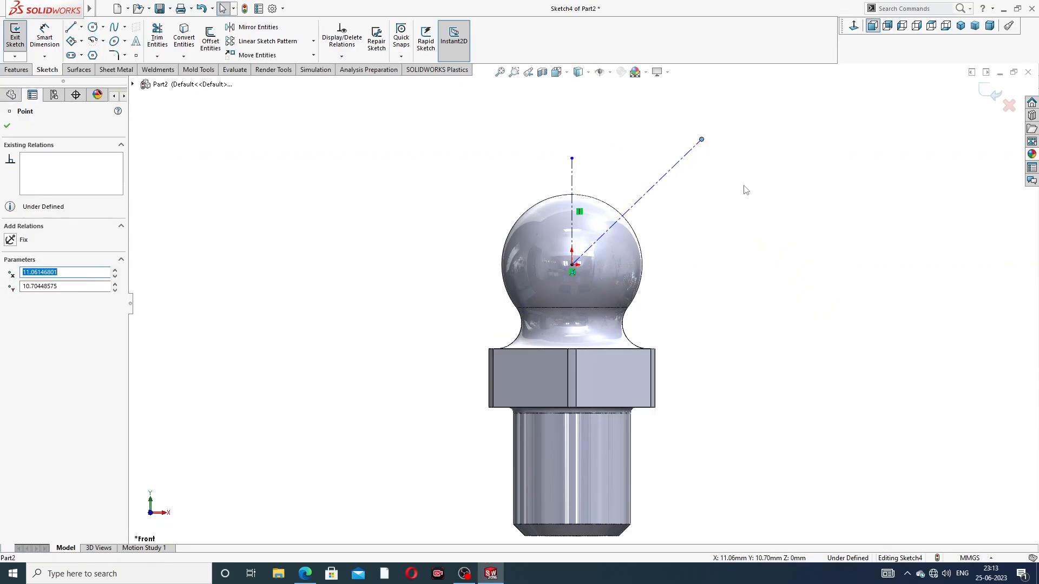
left_click(400, 134)
Dimension the angle between the vertical and inclined centrelines at 45 degrees and exit the sketch
left_click(45, 37)
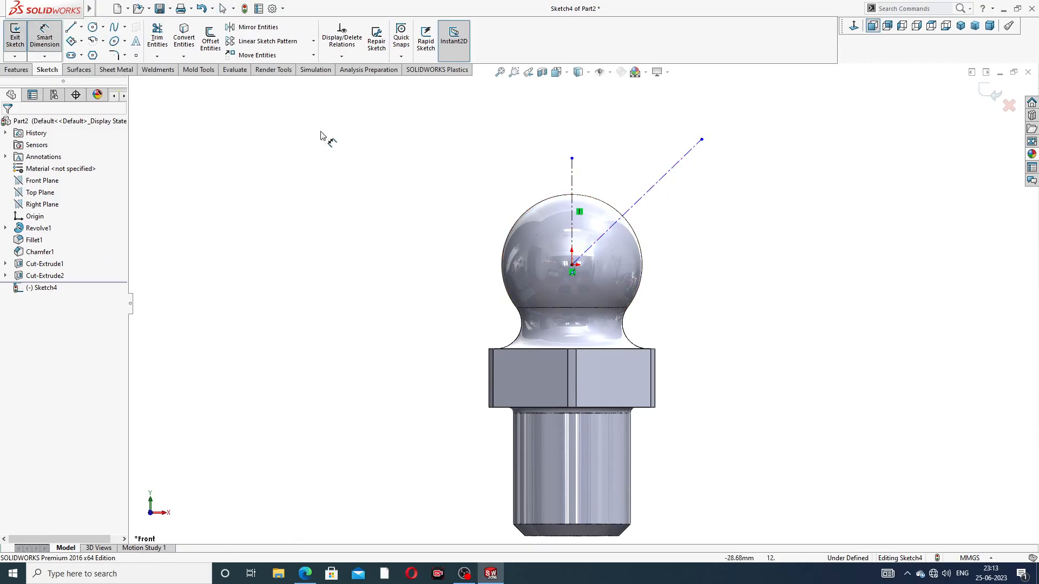
left_click(573, 184)
left_click(630, 210)
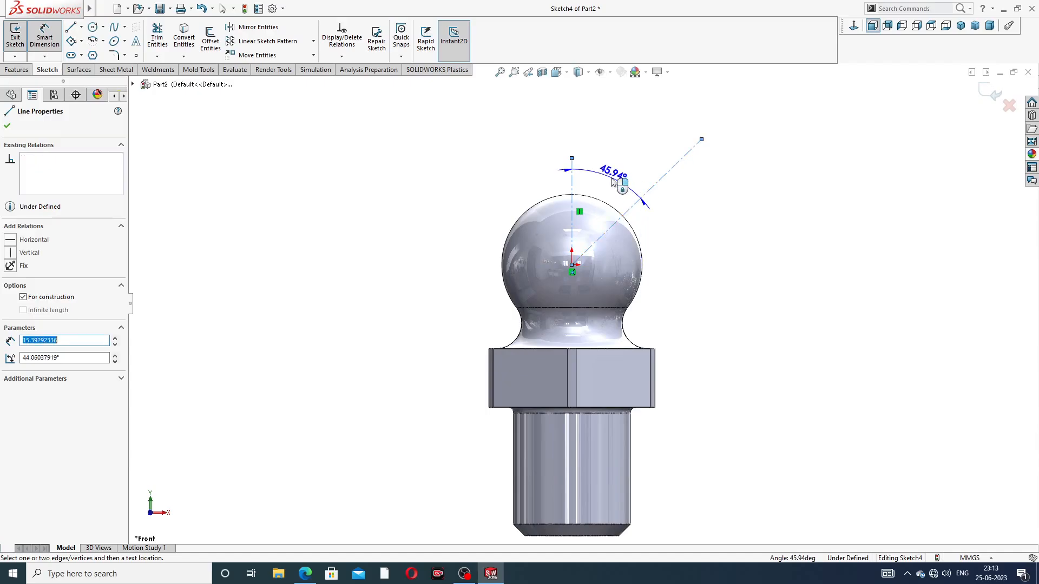
left_click(613, 179)
type("45")
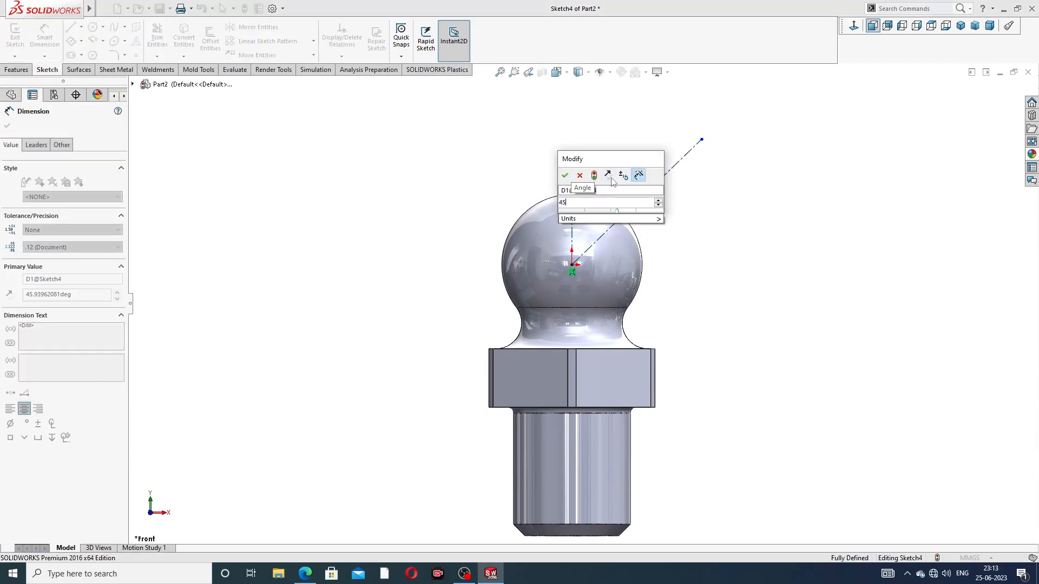
key("Return")
key("Escape")
right_click(749, 176)
left_click(778, 163)
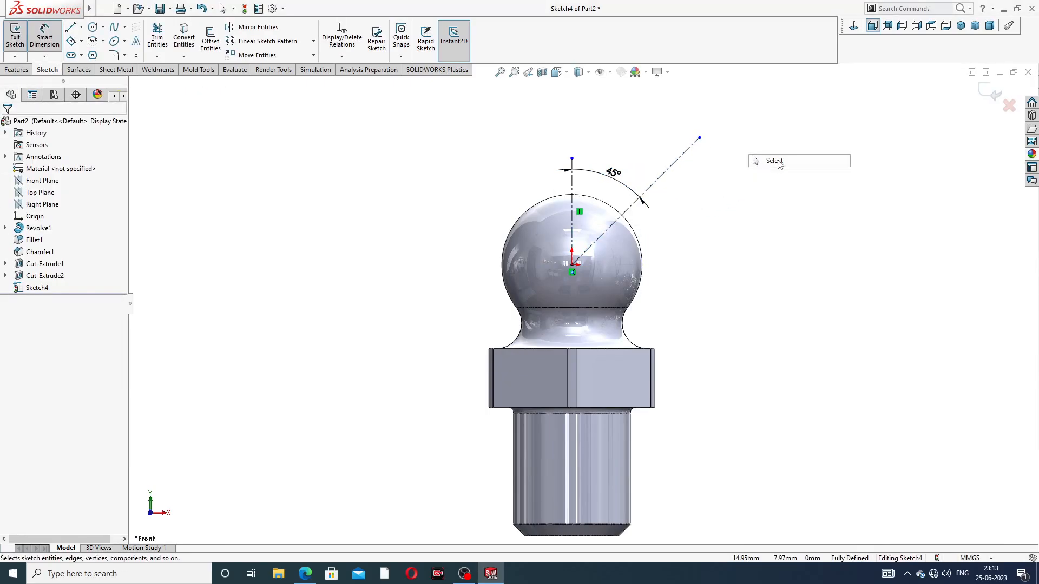
left_click(994, 93)
Start a reference plane using the Top Plane and the inclined centreline as its first and second references
middle_click_drag(760, 201, 719, 224)
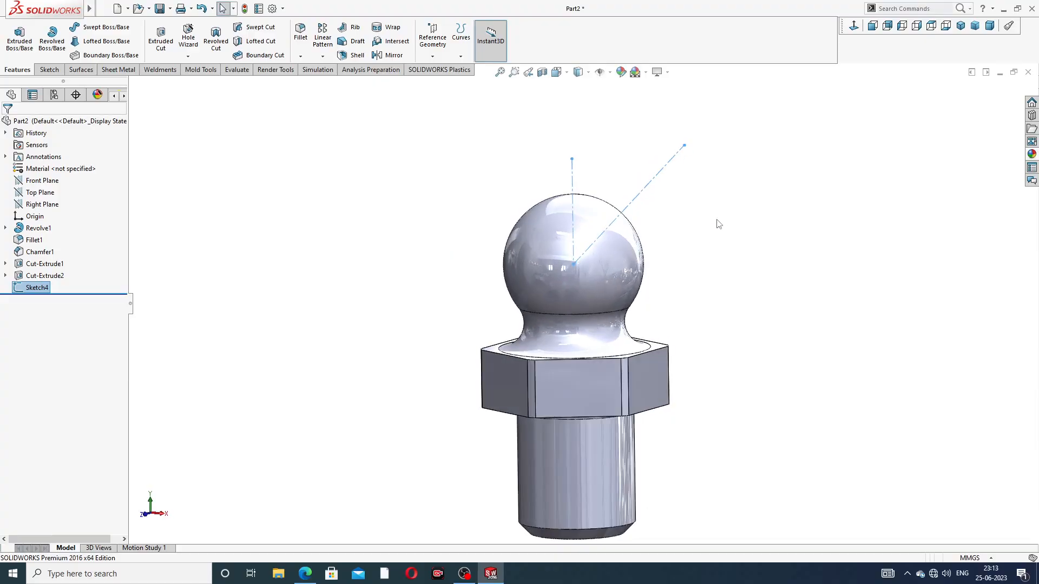
left_click(52, 194)
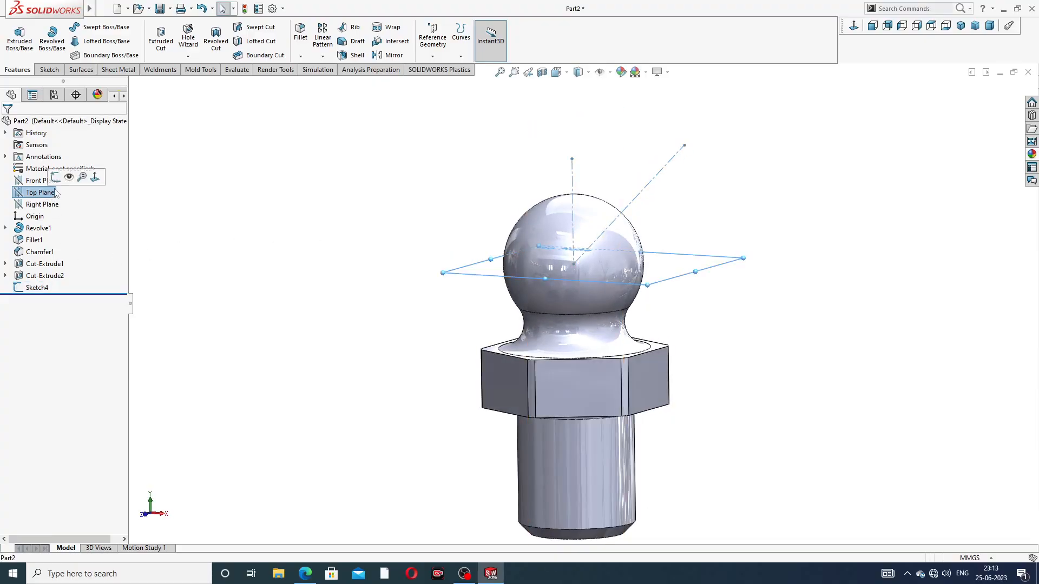
left_click(433, 55)
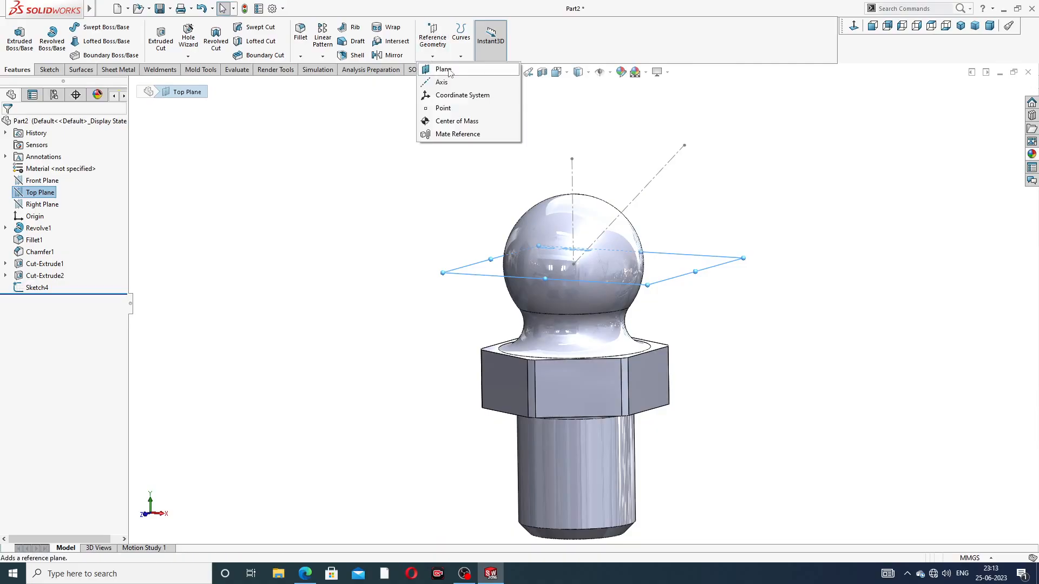
left_click(443, 70)
mouse_move(720, 183)
middle_mouse_down()
mouse_move(723, 169)
mouse_move(724, 179)
middle_mouse_up()
left_click(662, 179)
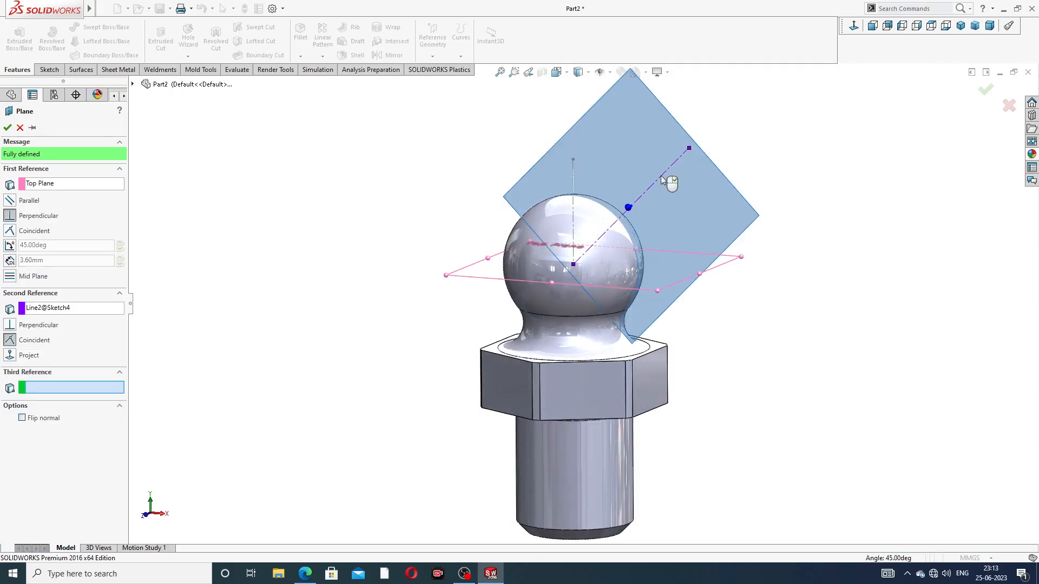
Set the plane at 45 degrees to the Top Plane, project the centreline along the sketch normal, and flip both offsets
middle_click_drag(696, 203, 709, 255)
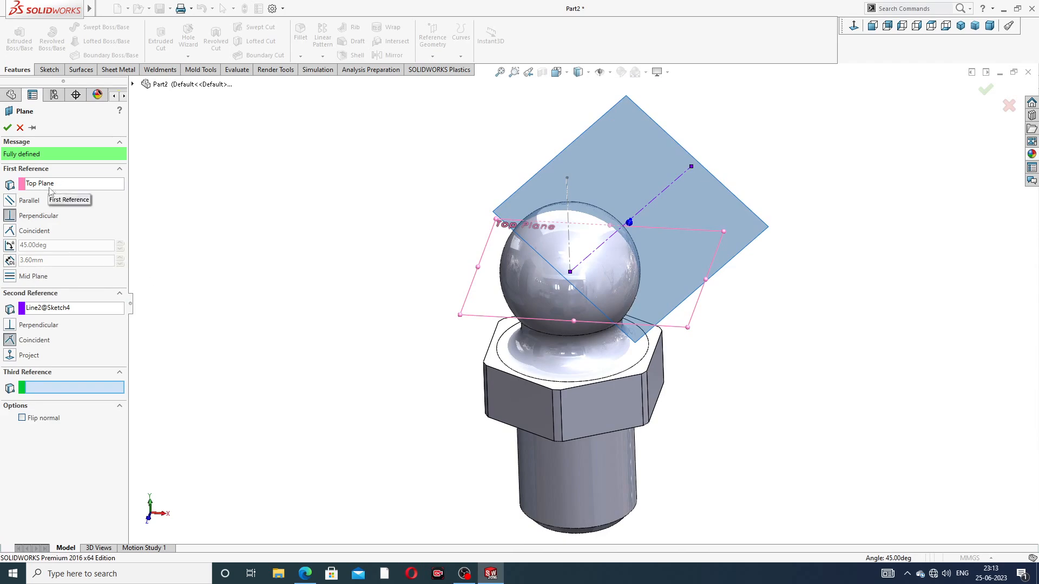
left_click(10, 246)
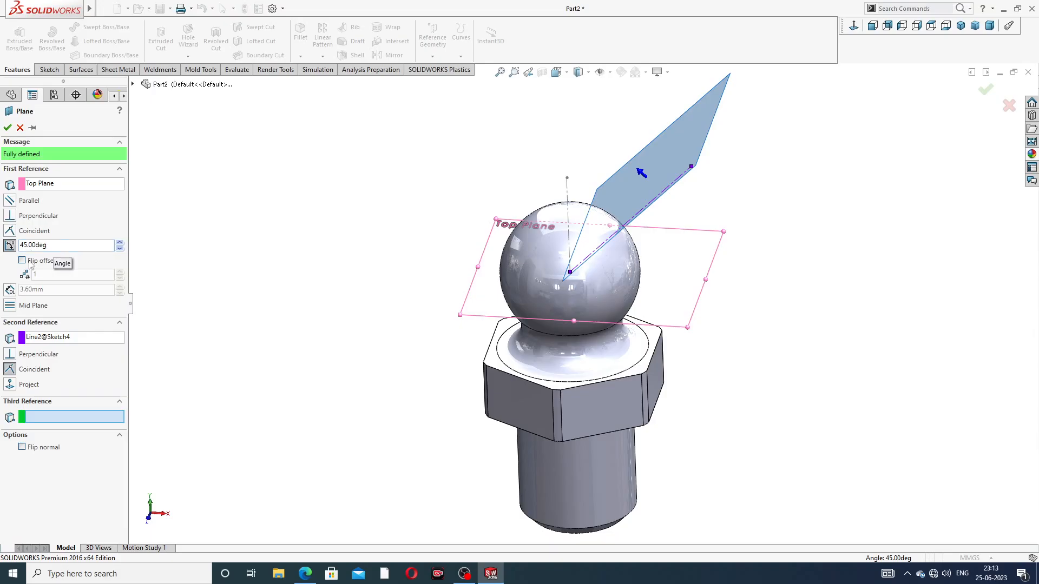
left_click(14, 386)
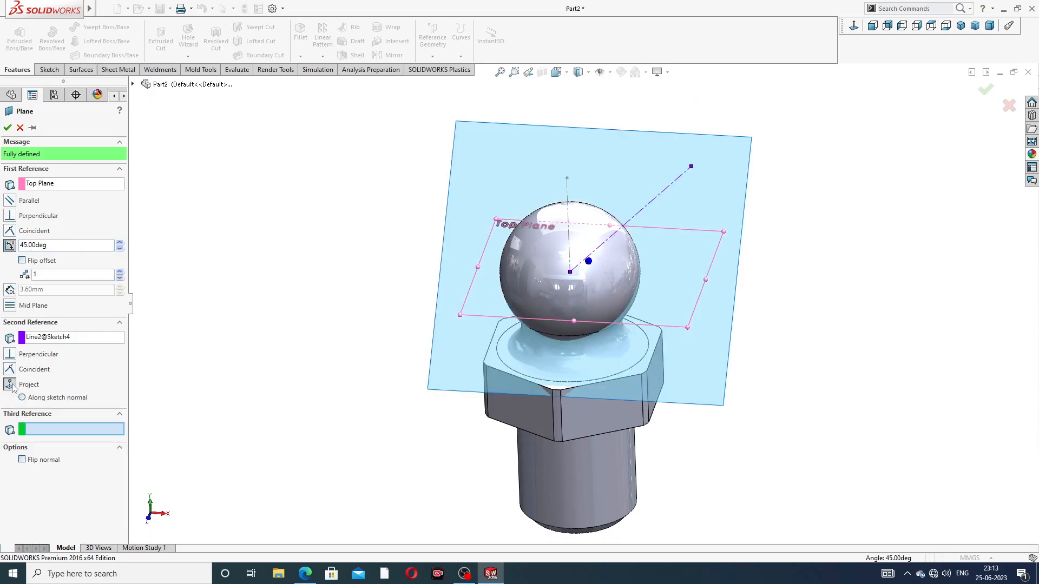
middle_click_drag(343, 292, 250, 291)
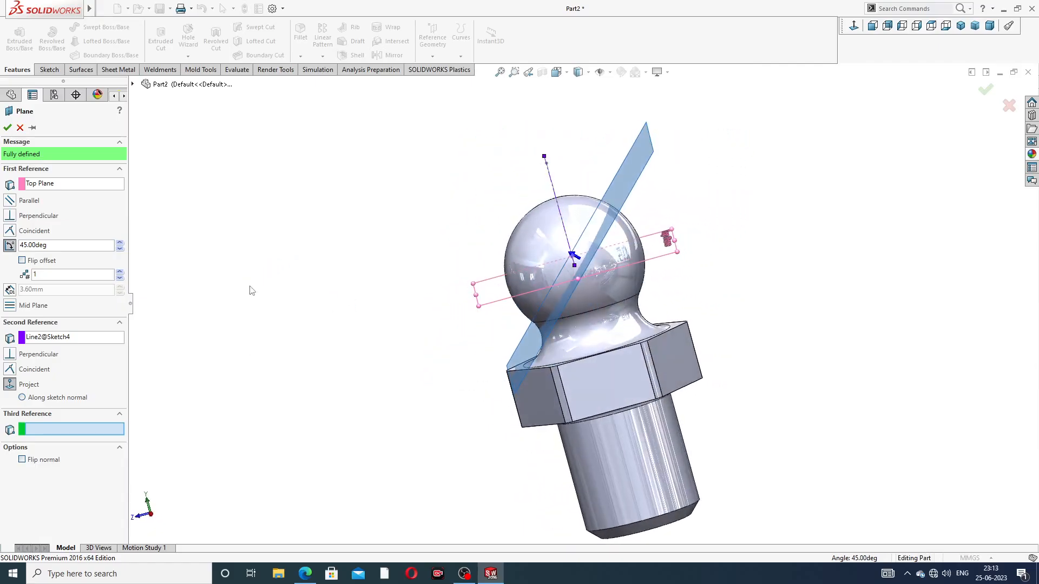
left_click(22, 399)
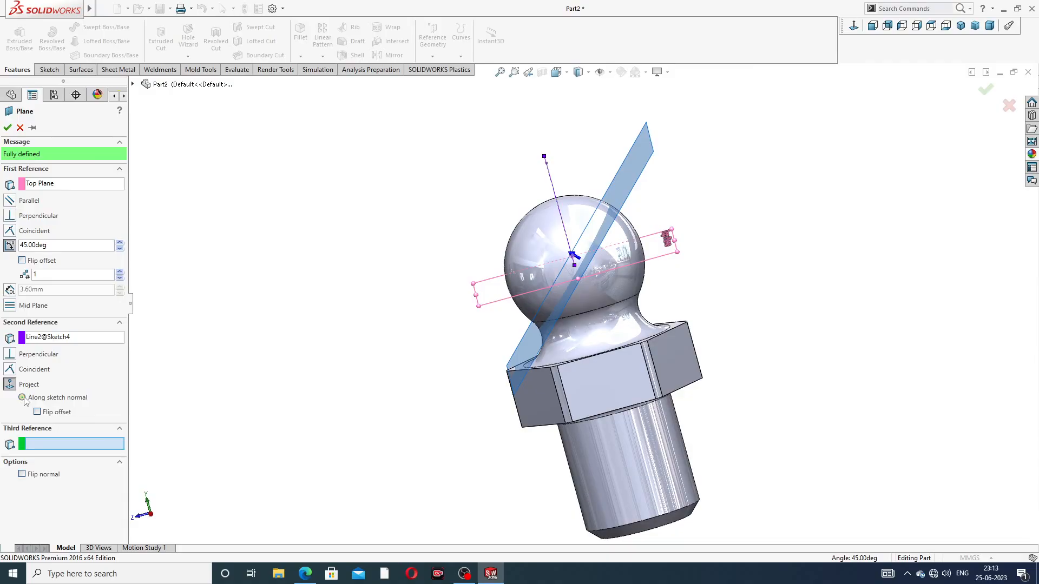
left_click(38, 413)
left_click(23, 261)
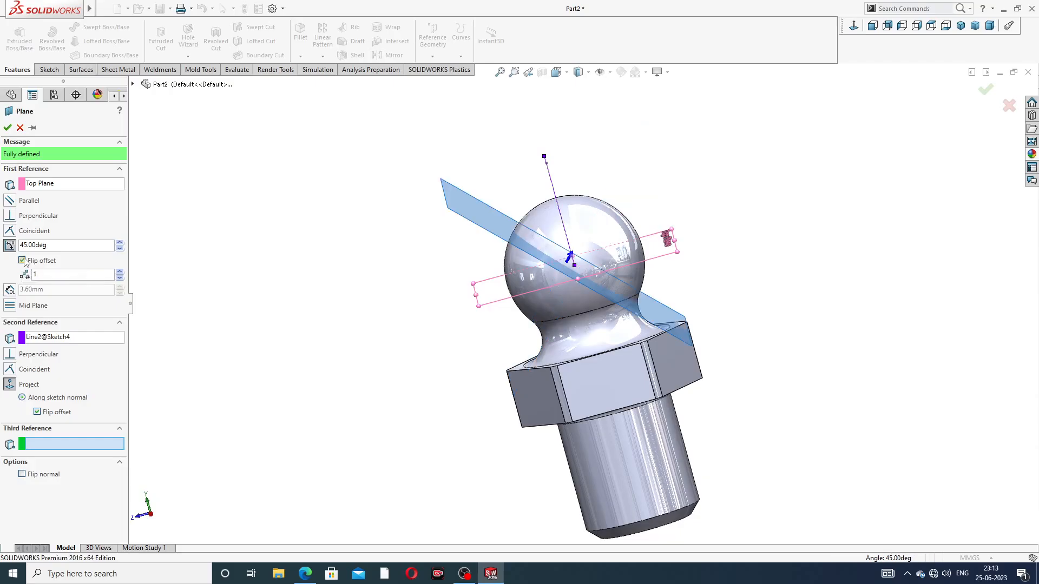
Compare both offset directions of the 45-degree plane from several sides, keep the flipped one and accept the plane
middle_click_drag(413, 267, 267, 308)
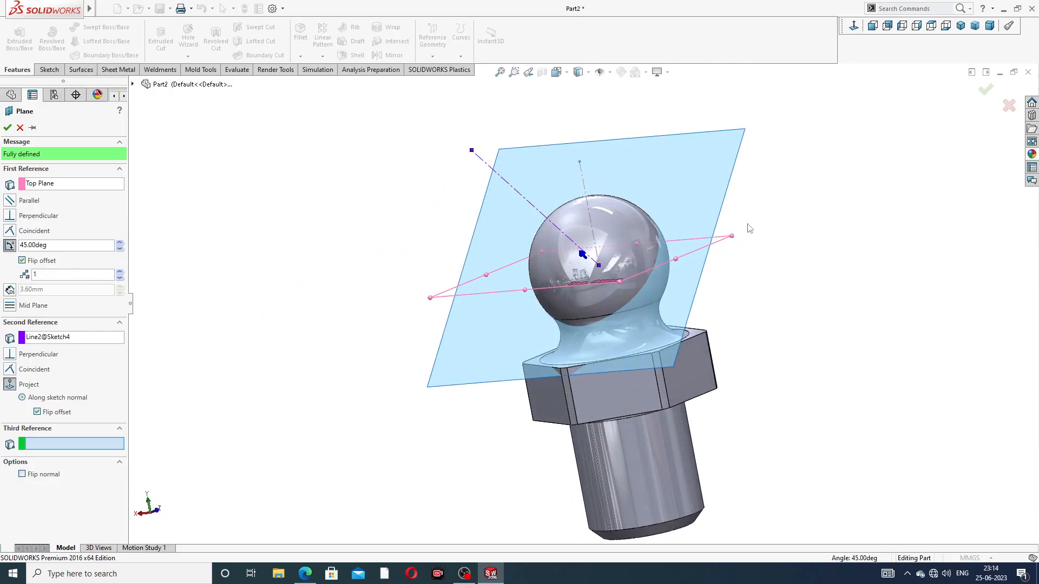
middle_click_drag(747, 226, 800, 150)
left_click(855, 26)
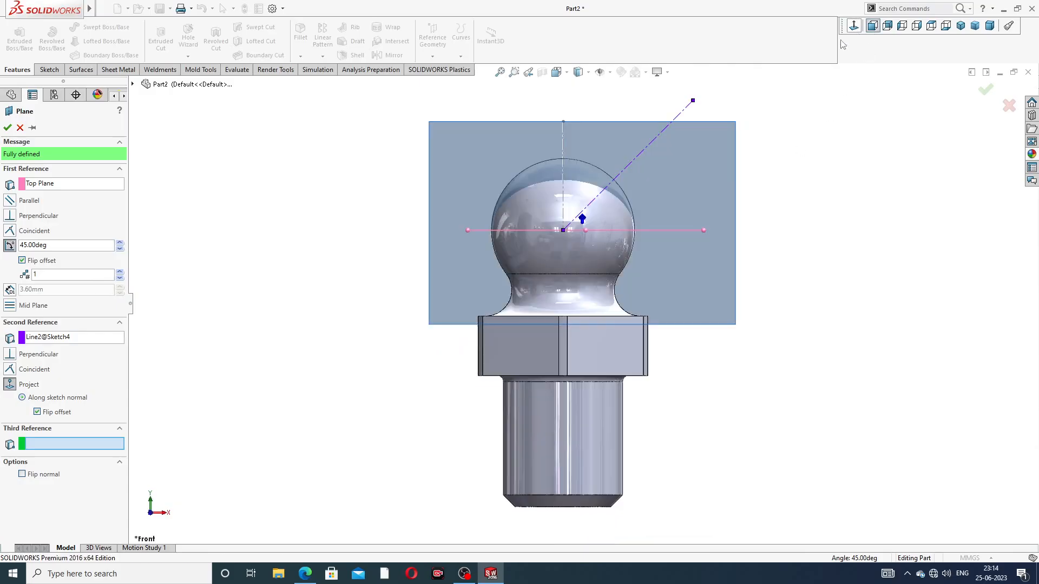
middle_click_drag(704, 166, 811, 153)
scroll(811, 153, "up", 1)
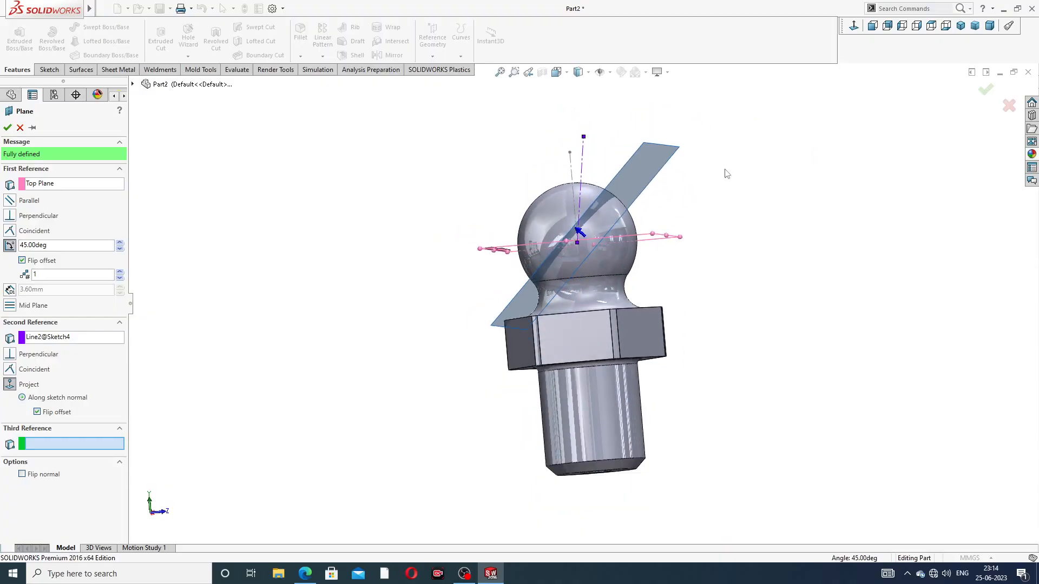
left_click(22, 261)
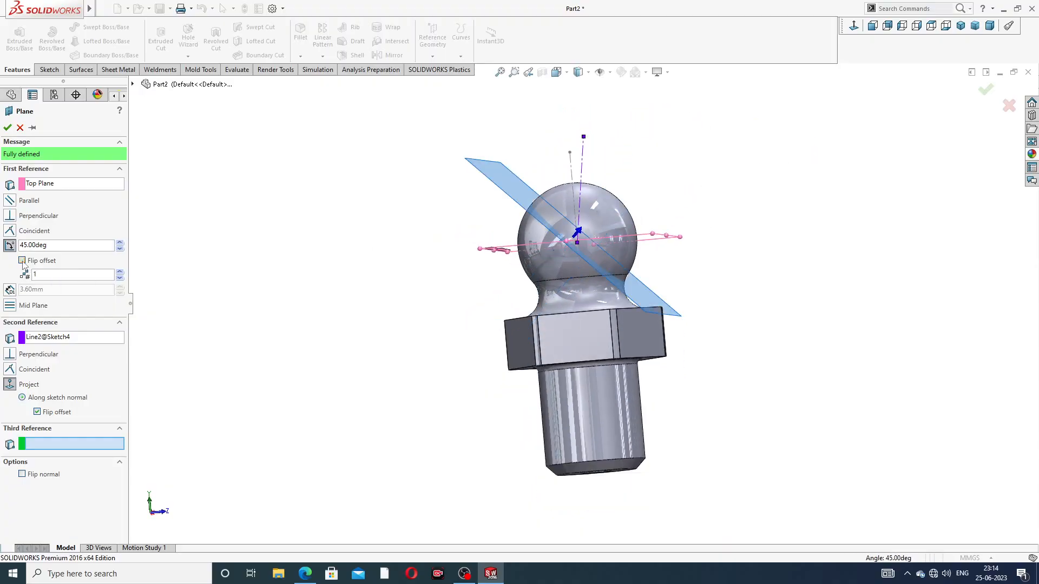
left_click(29, 264)
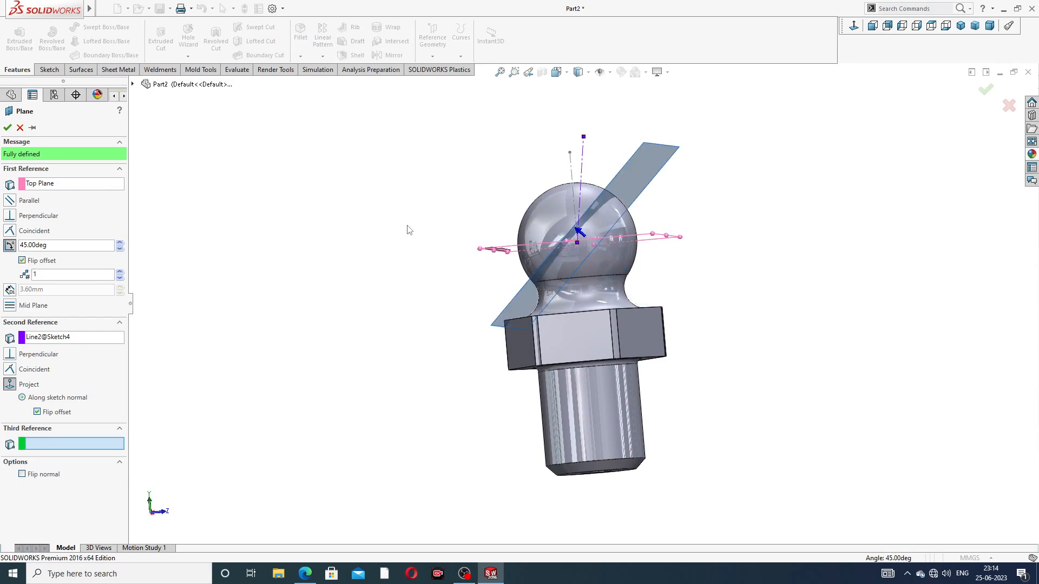
mouse_move(410, 231)
middle_mouse_down()
mouse_move(441, 248)
mouse_move(424, 243)
middle_mouse_up()
scroll(619, 246, "down", 1)
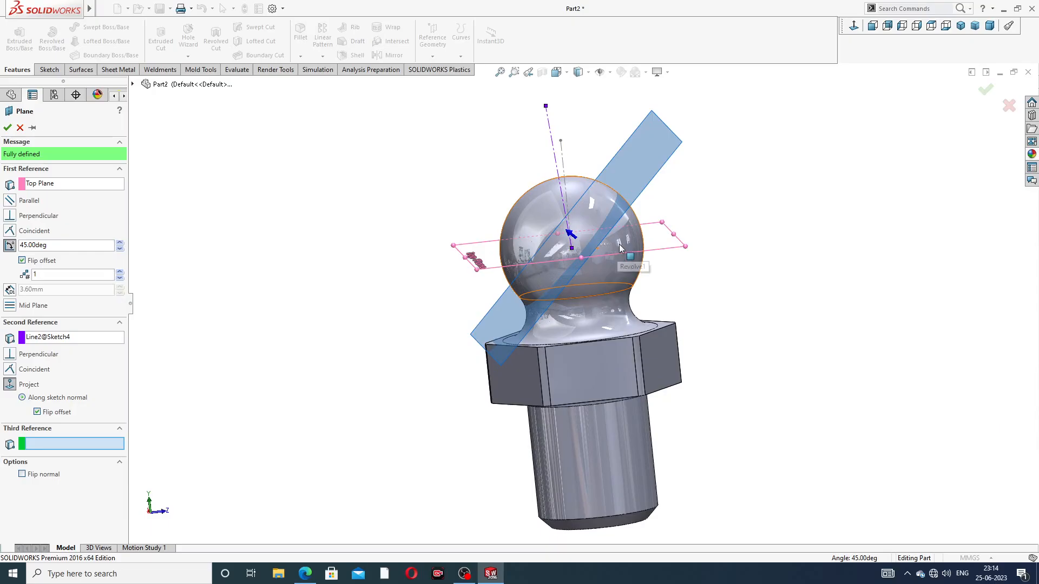
middle_click_drag(620, 249, 568, 267)
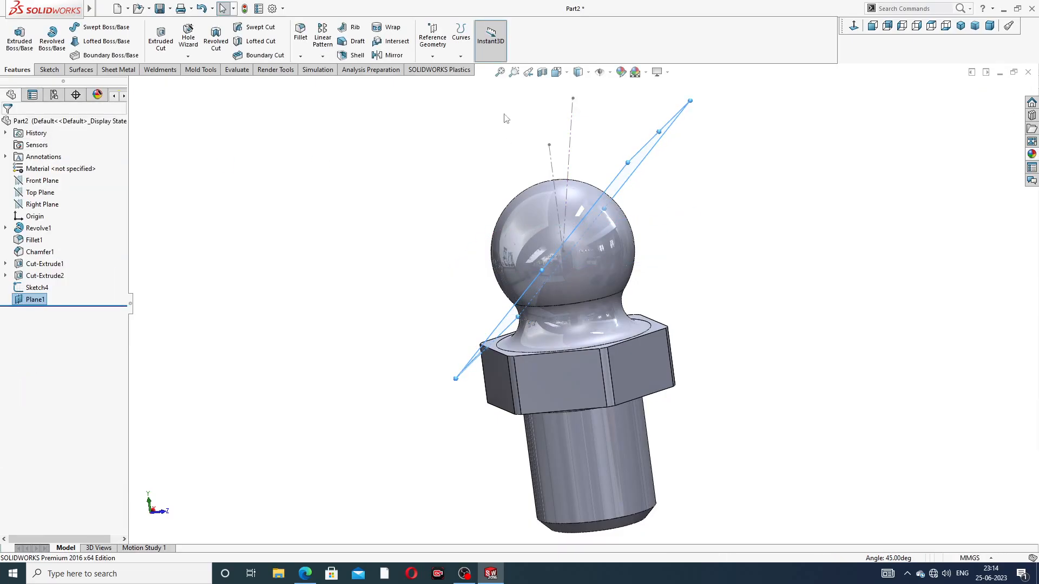
middle_click_drag(542, 152, 574, 167)
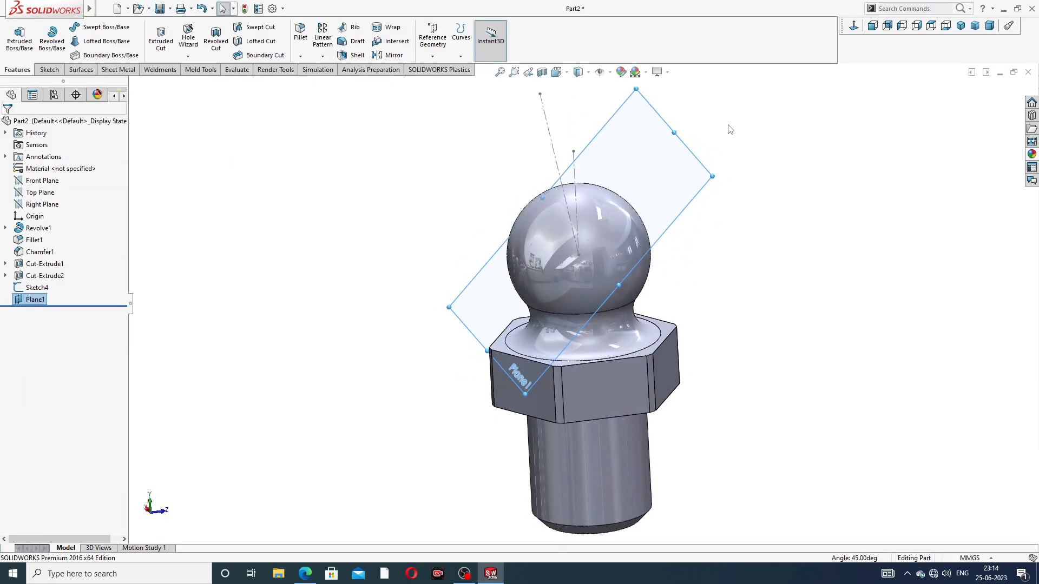
Create a reference plane offset 3.60 mm from the 45-degree plane, checking the distance against the reference drawing
key("f")
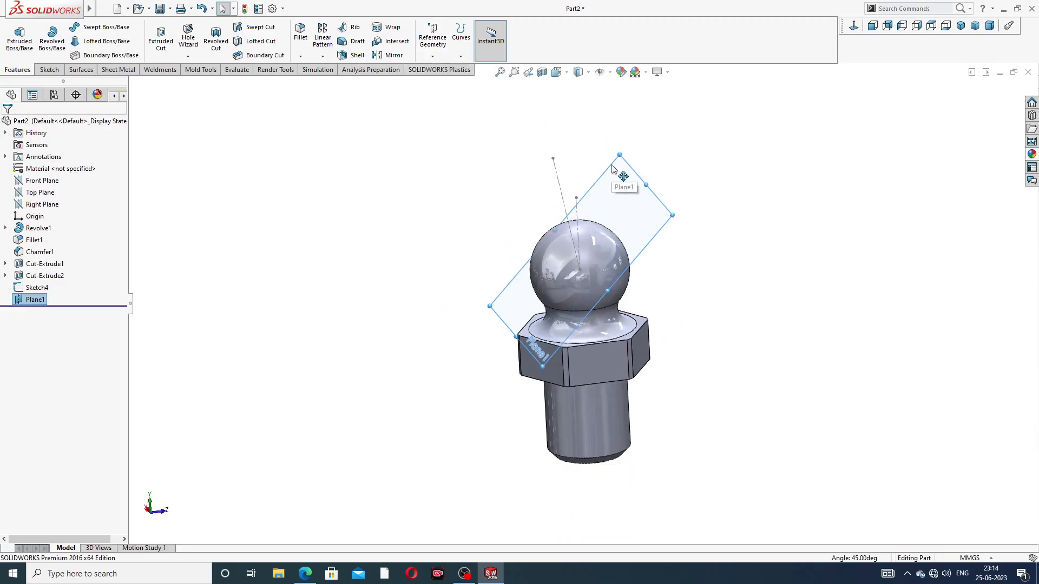
left_click(433, 39)
left_click(443, 69)
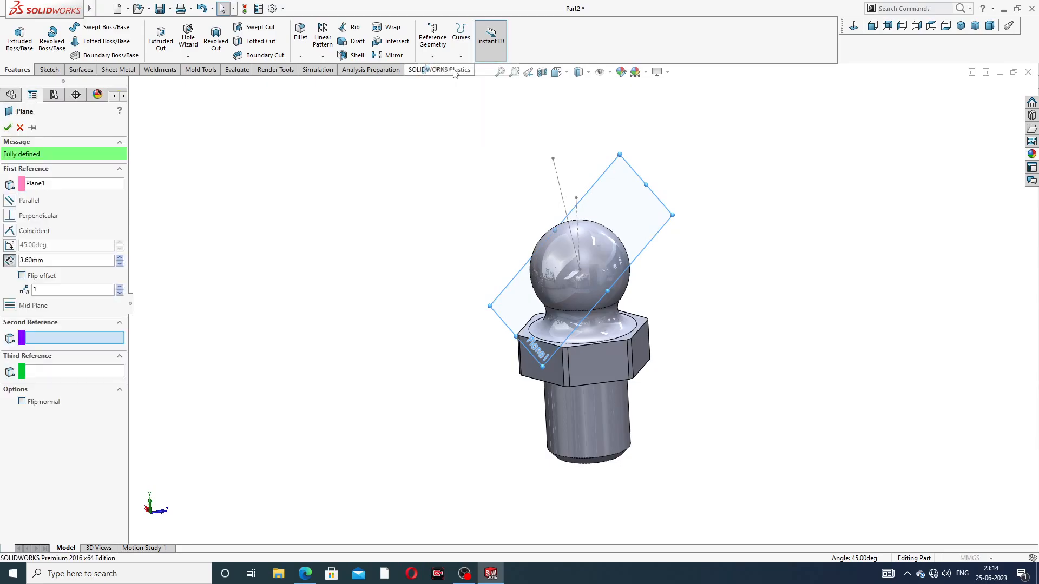
middle_click_drag(710, 202, 683, 202)
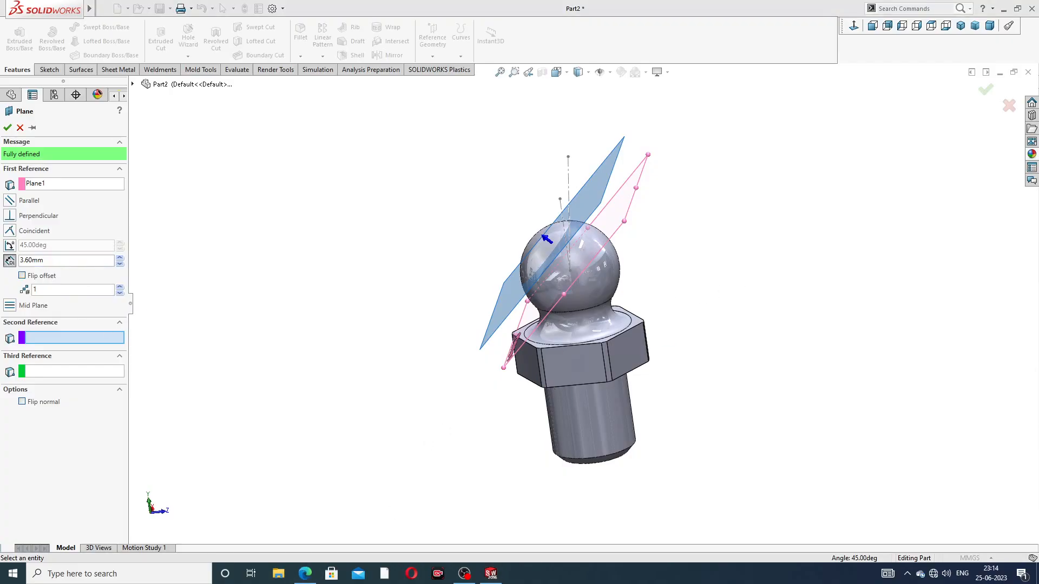
left_click(305, 573)
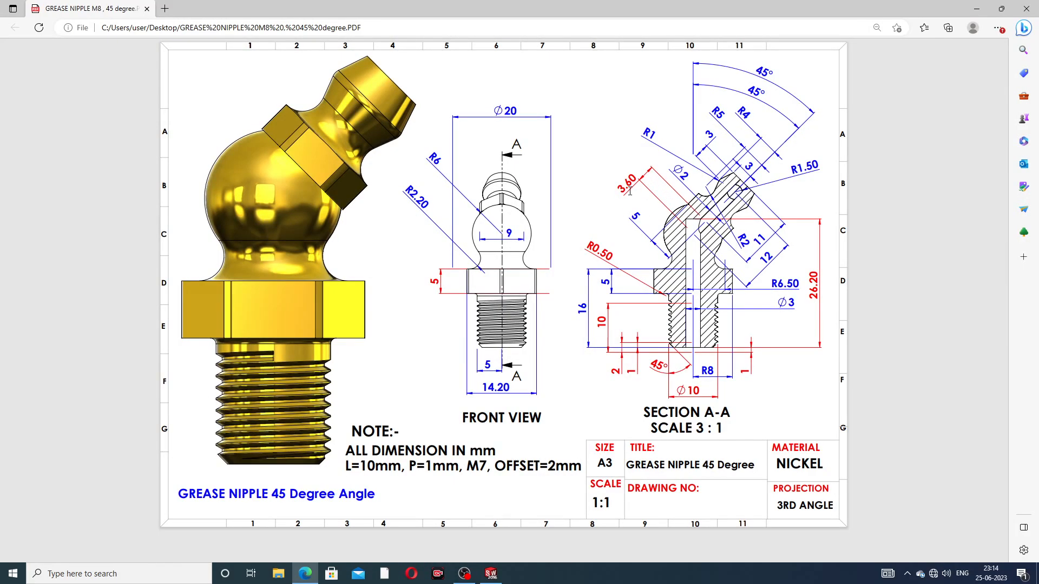
left_click(307, 573)
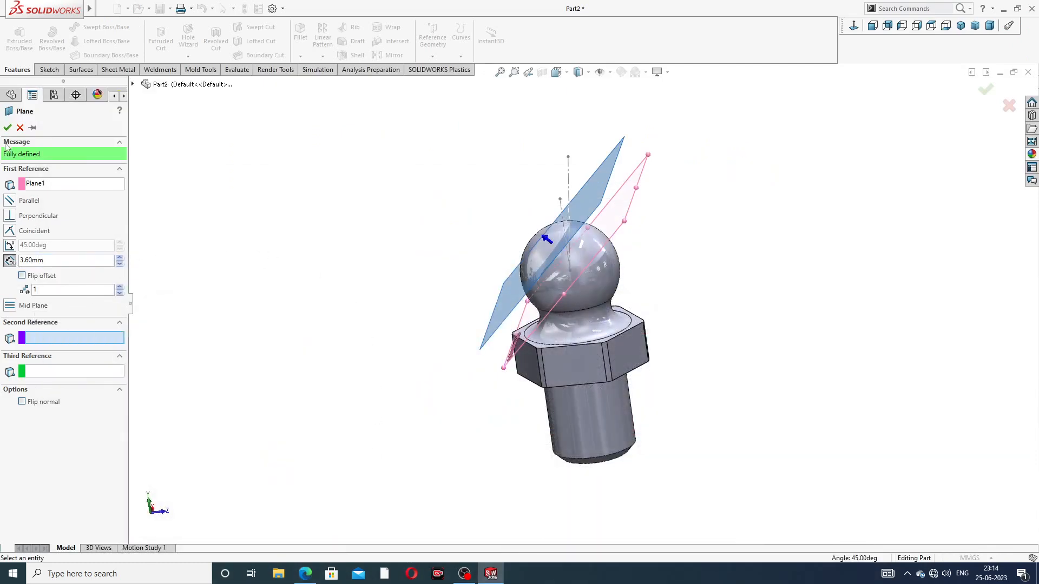
left_click(7, 127)
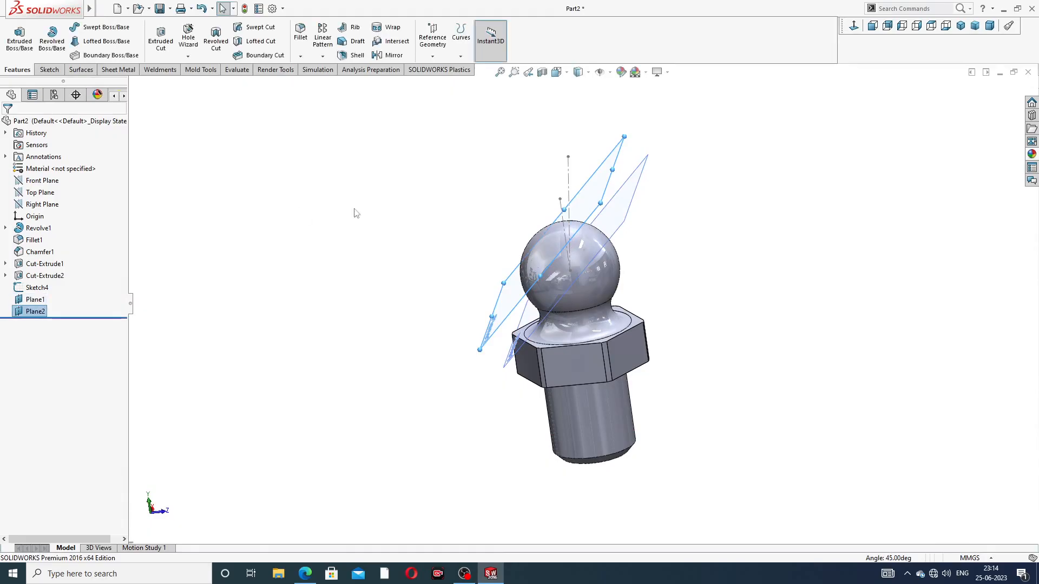
Hide the original 45-degree plane and start a sketch on the offset plane, viewed normal to it
left_click(640, 205)
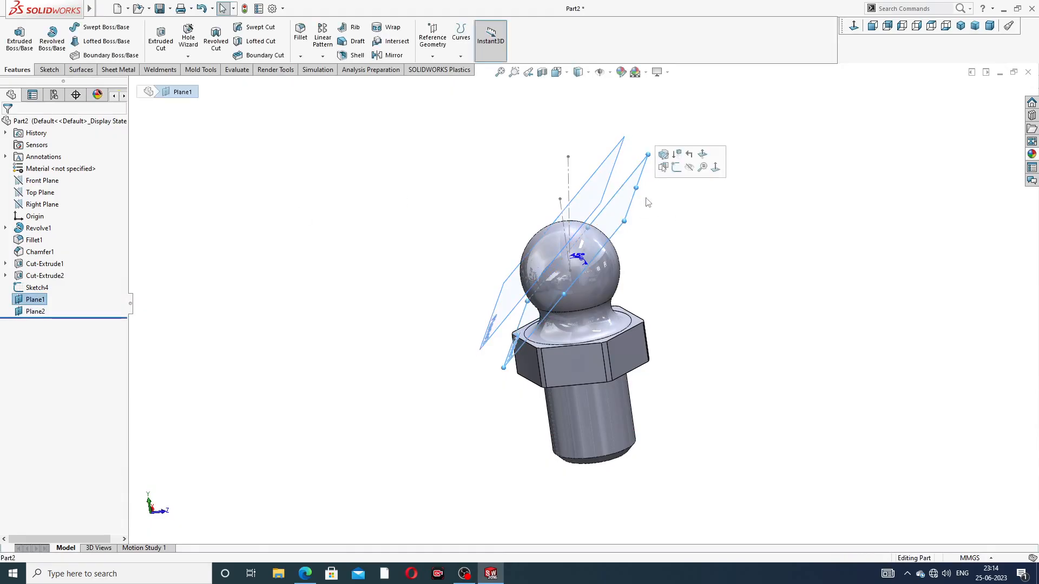
left_click(689, 168)
middle_click_drag(644, 175, 699, 193)
left_click(676, 198)
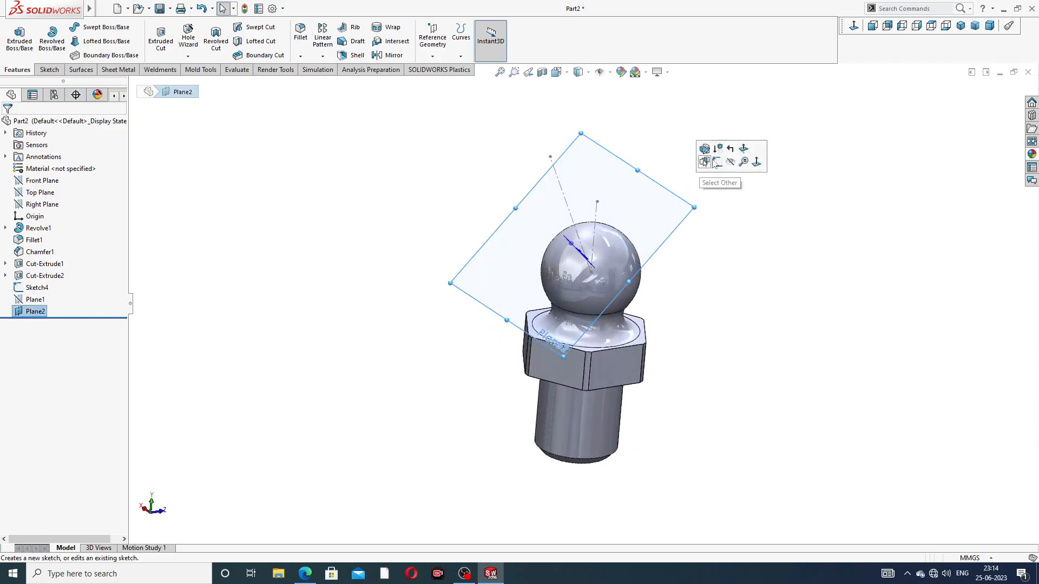
left_click(720, 154)
left_click(853, 27)
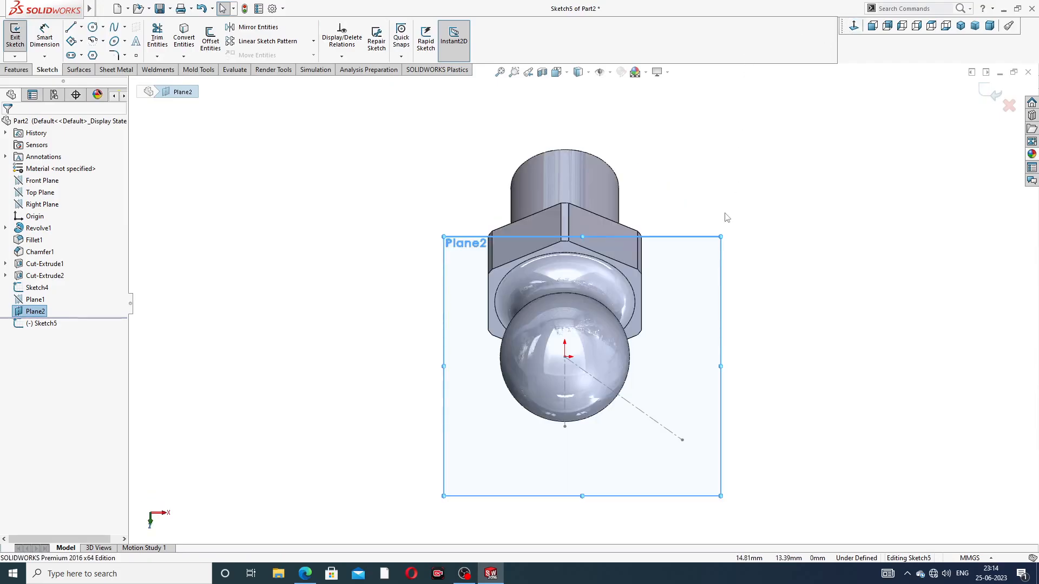
Sketch a circle of about 5 mm radius centred on the origin of the offset-plane sketch, over the ball
middle_click_drag(761, 216, 789, 211)
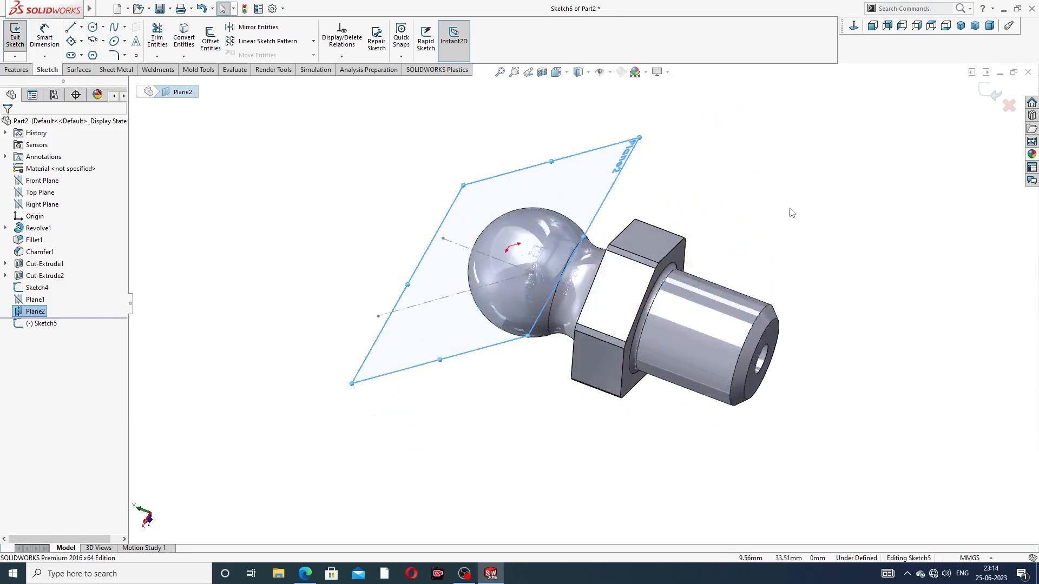
left_click(855, 27)
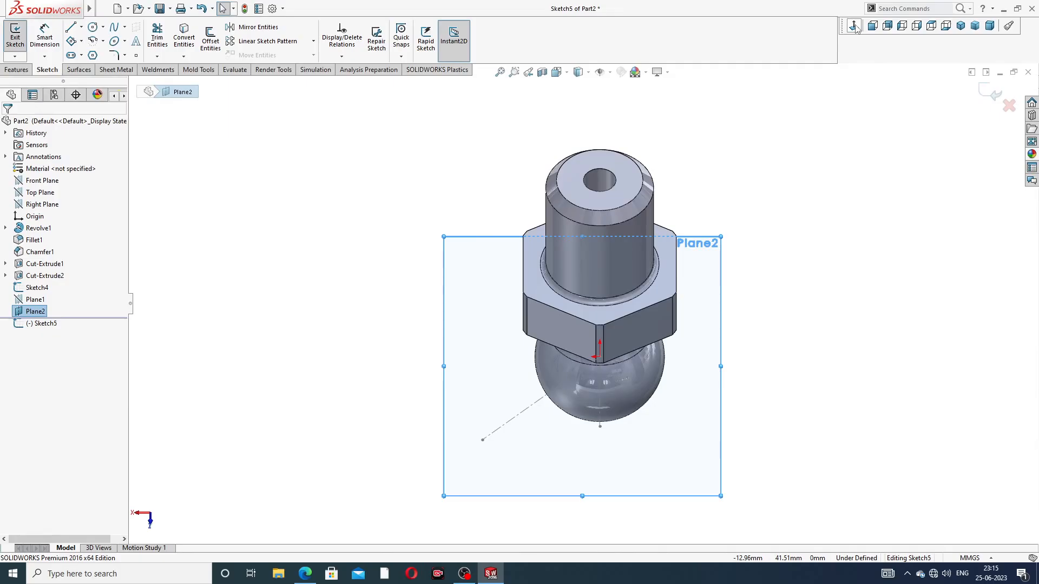
left_click(855, 27)
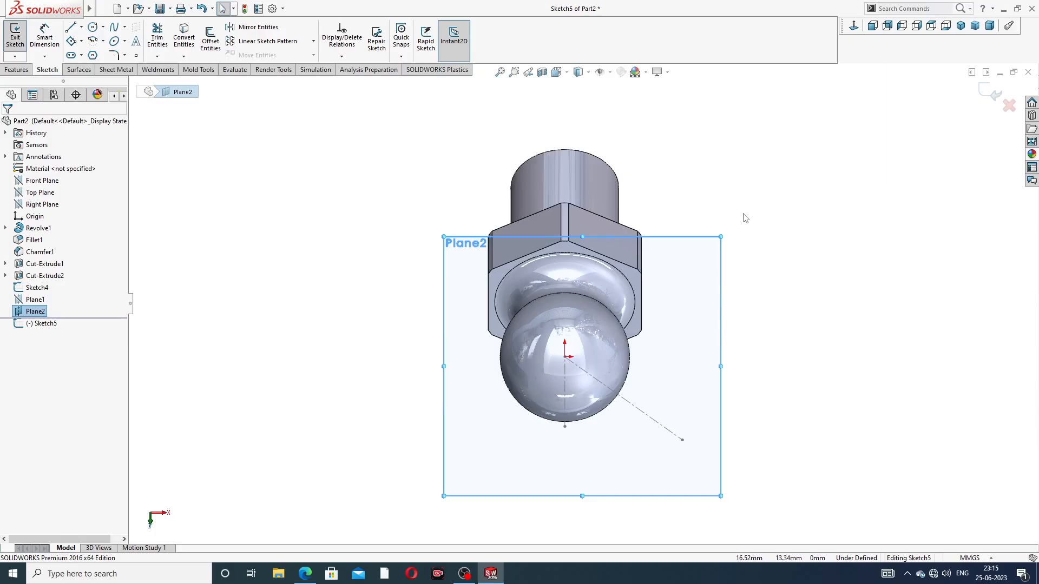
middle_click_drag(745, 218, 665, 106)
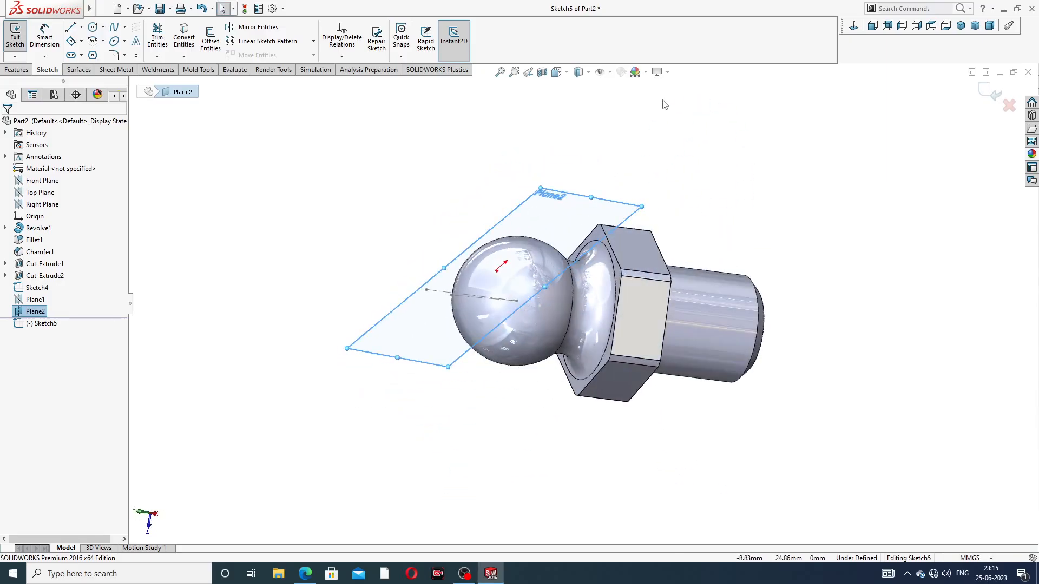
middle_click_drag(739, 164, 761, 188)
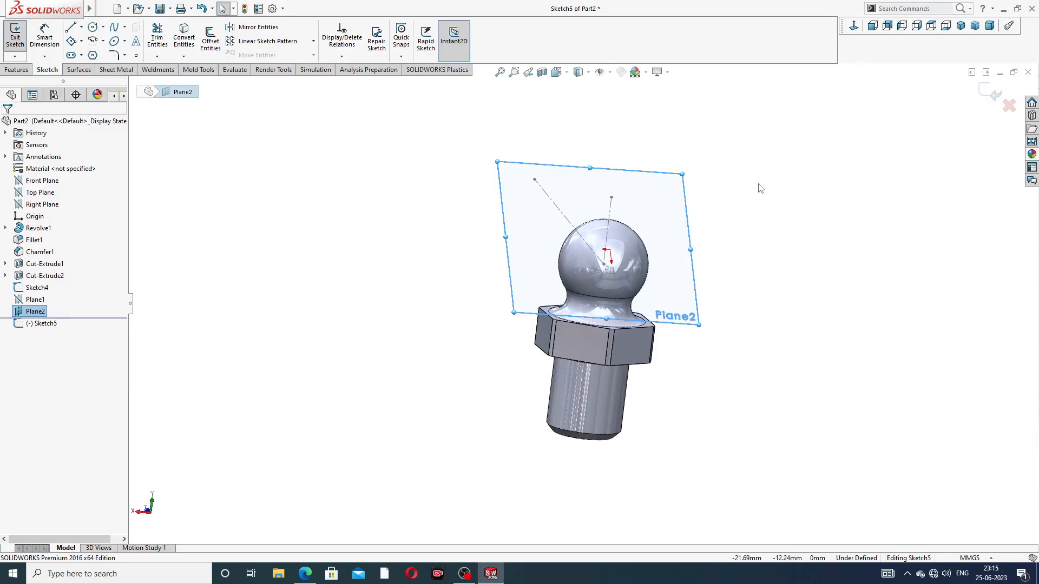
middle_click_drag(660, 243, 673, 223)
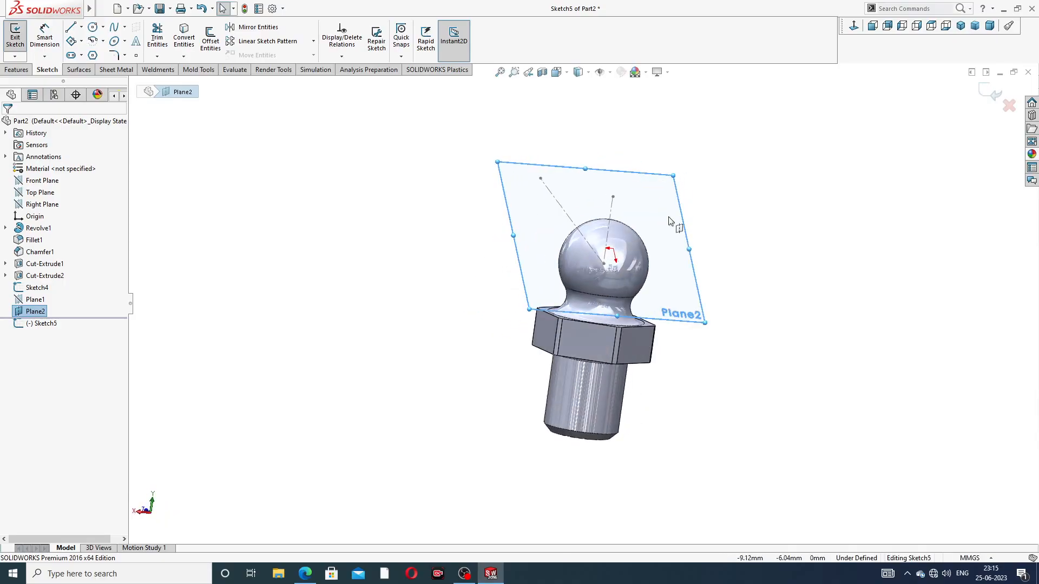
left_click(856, 26)
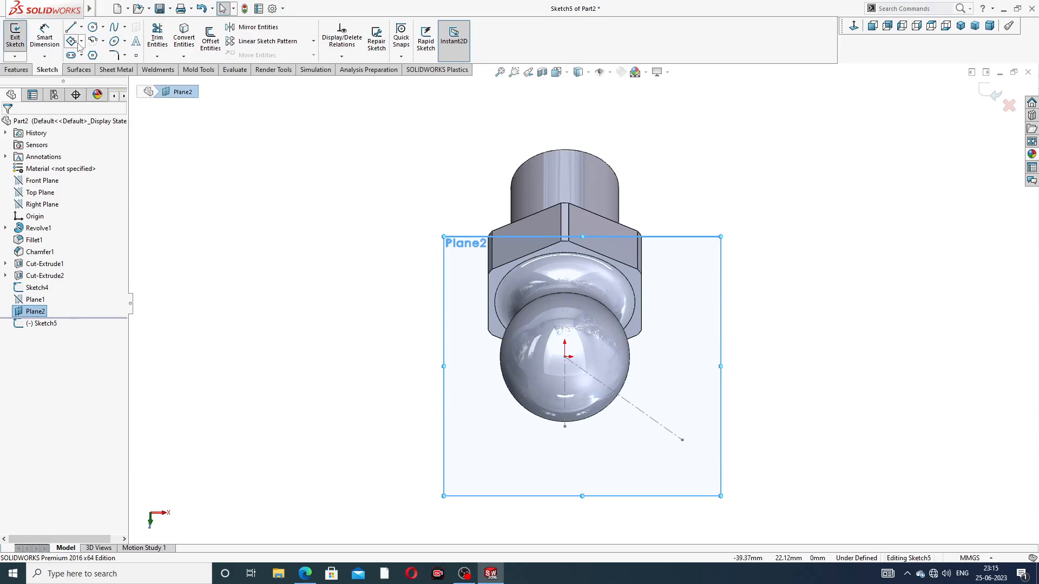
left_click(92, 27)
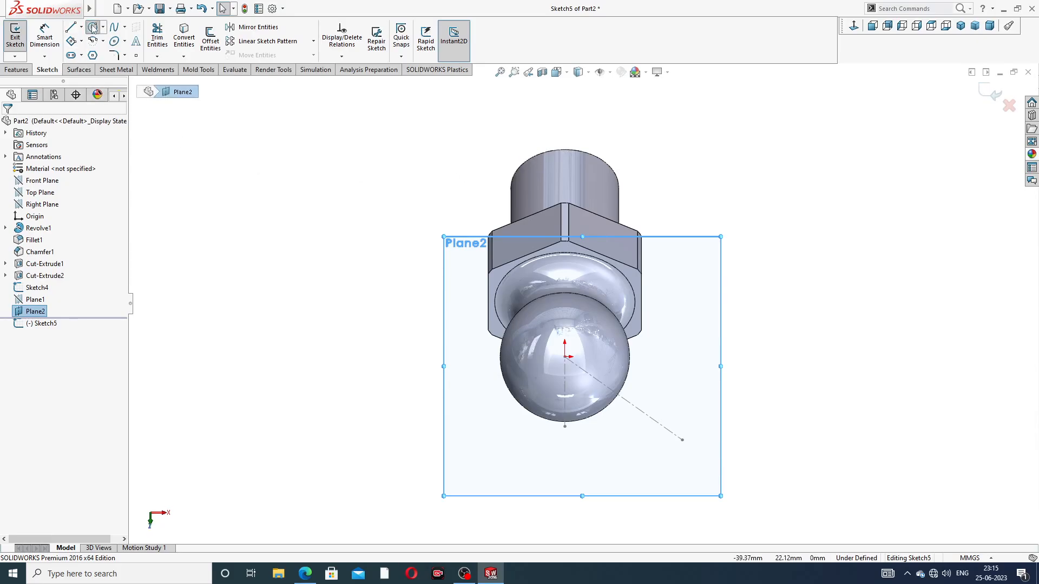
left_click(565, 357)
left_click(588, 308)
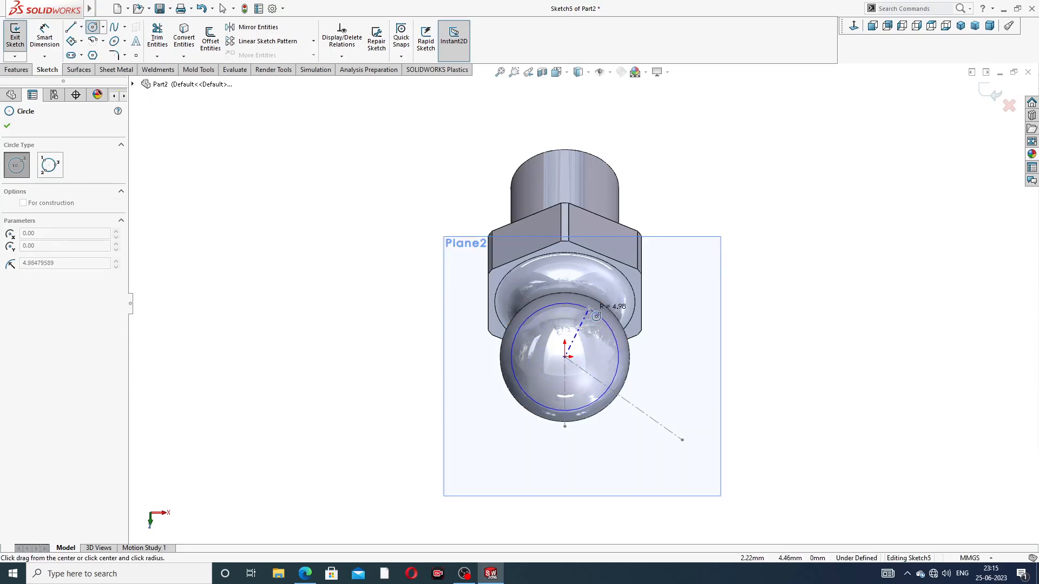
Dimension the circle's diameter at 10 mm and leave the dimension tool
right_click(727, 202)
left_click(750, 203)
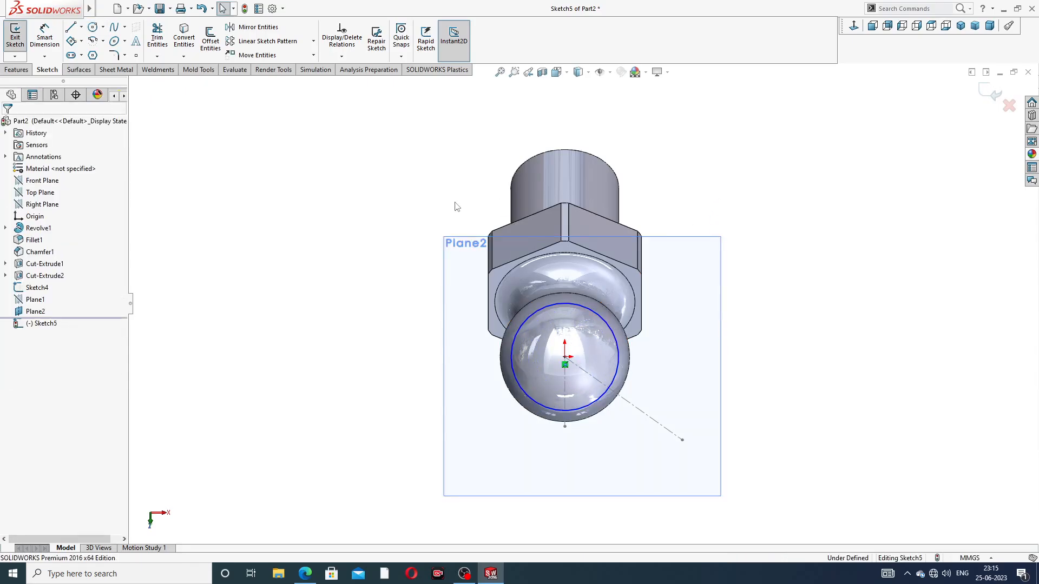
left_click(594, 313)
left_click(756, 316)
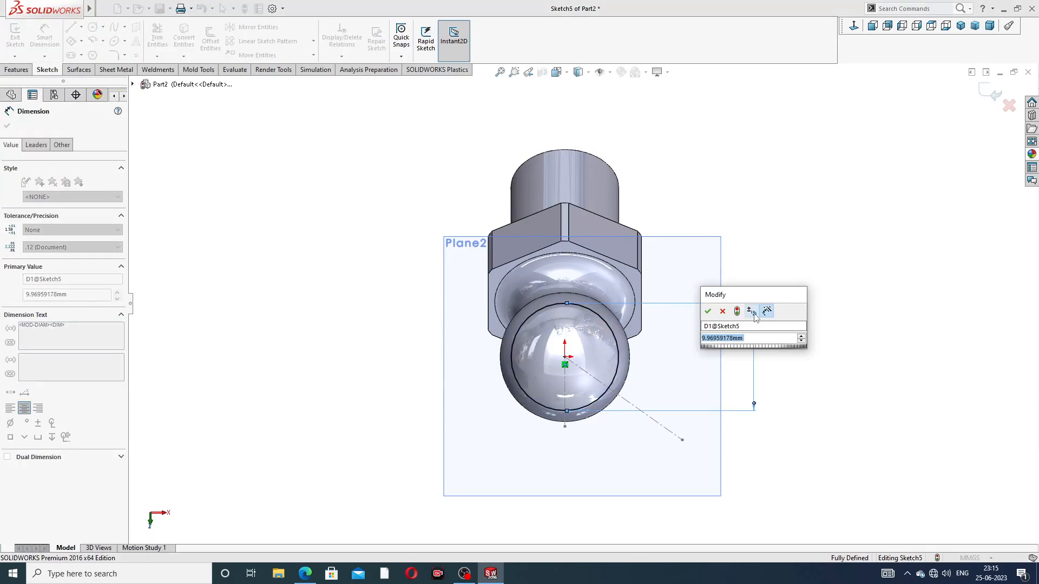
type("10")
key("Return")
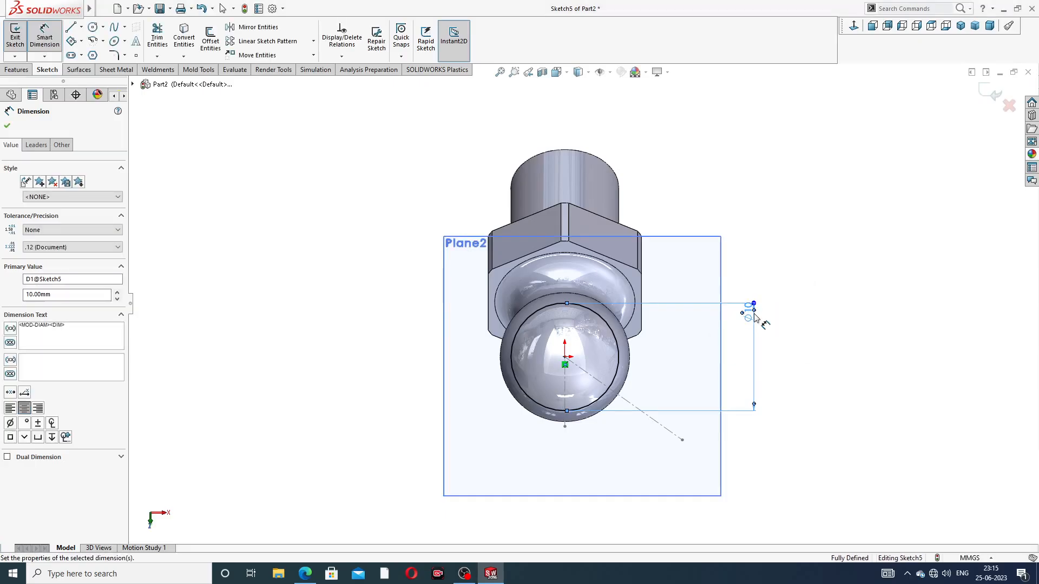
key("Escape")
right_click(800, 206)
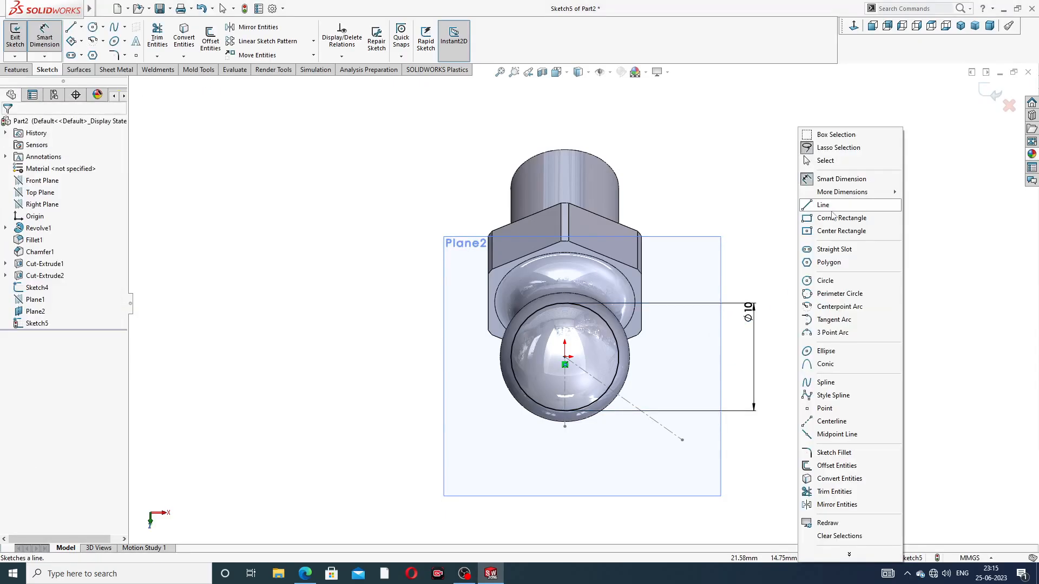
left_click(836, 162)
Cut-extrude the circle 5 mm blind in the reversed direction, outward from the offset plane, to flatten the ball
left_click(17, 69)
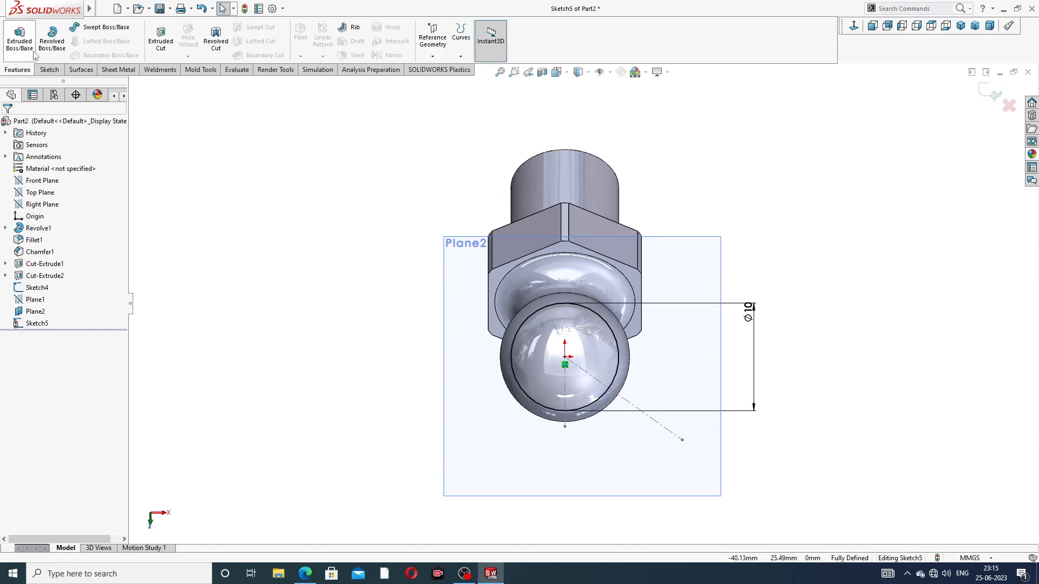
left_click(160, 37)
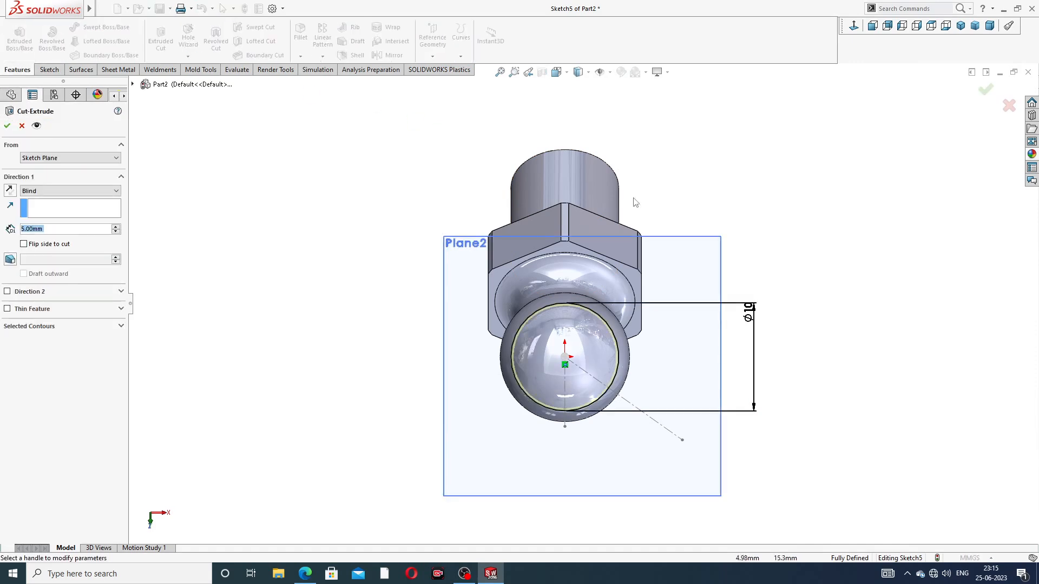
mouse_move(652, 206)
middle_mouse_down()
mouse_move(472, 216)
mouse_move(524, 195)
mouse_move(482, 274)
mouse_move(503, 174)
middle_mouse_up()
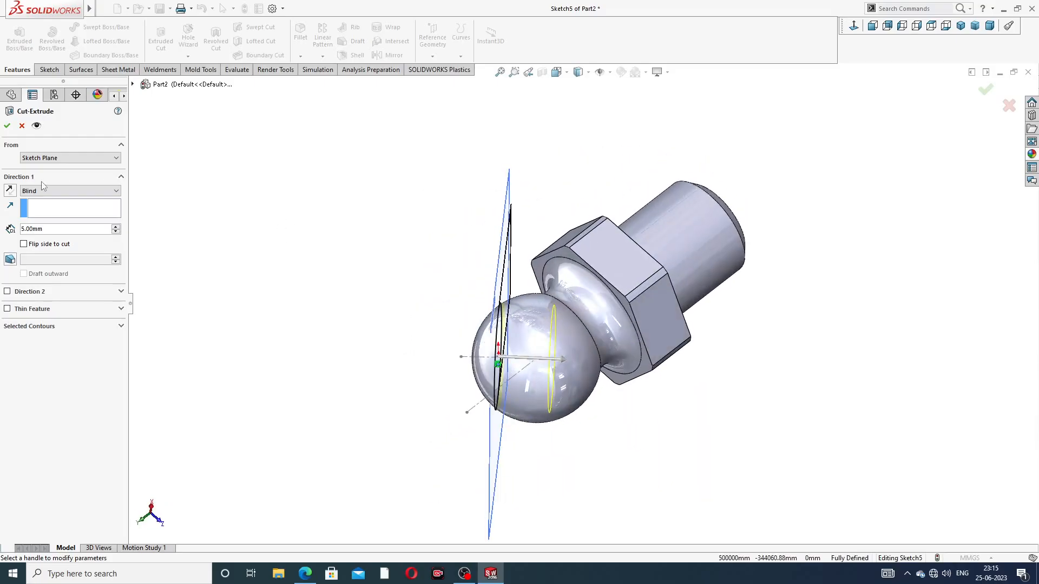
left_click(10, 191)
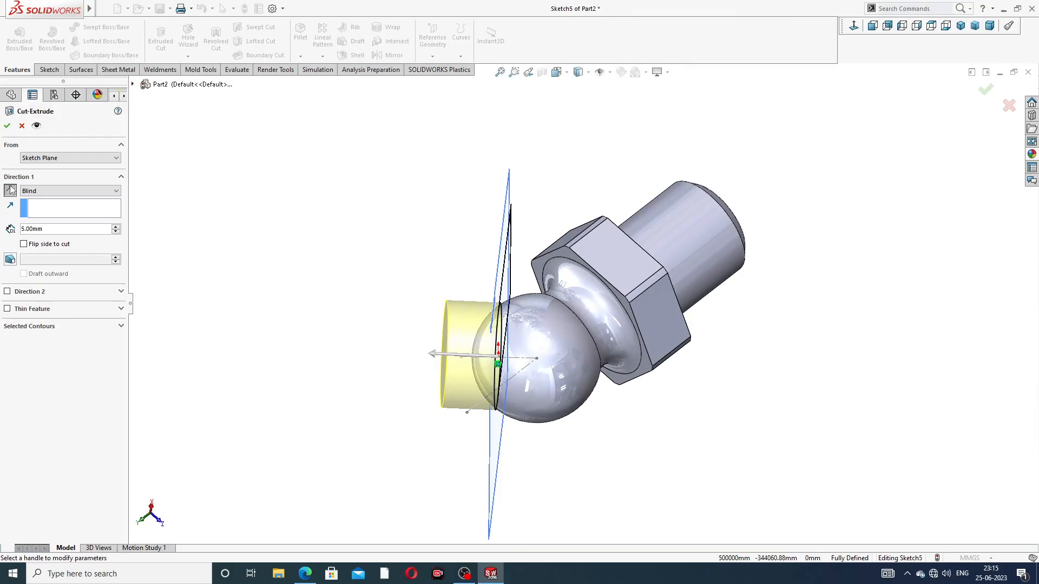
left_click(7, 126)
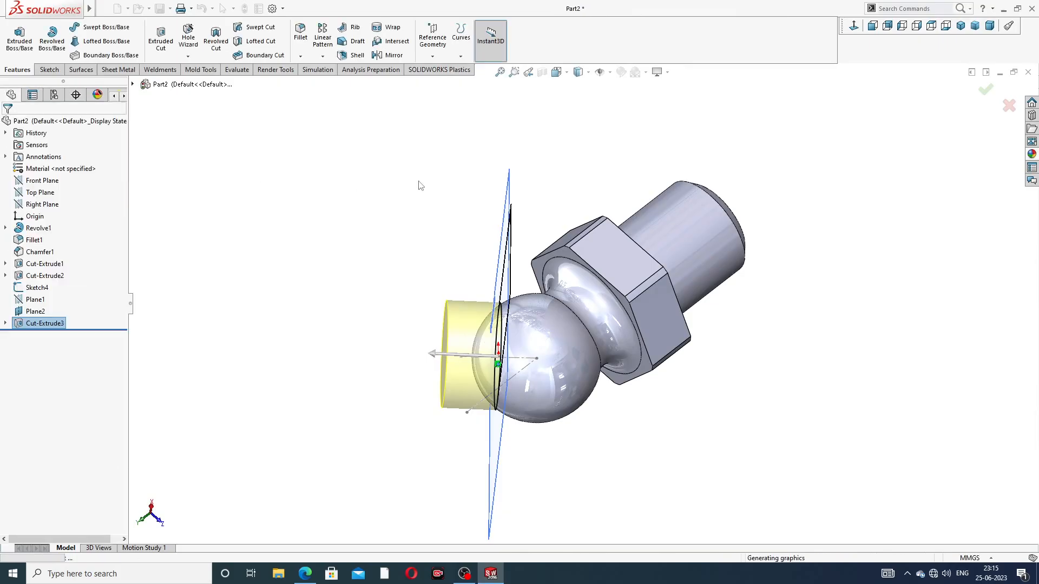
Hide the offset plane and the sketch containing the inclined centreline
middle_click_drag(580, 245, 745, 207)
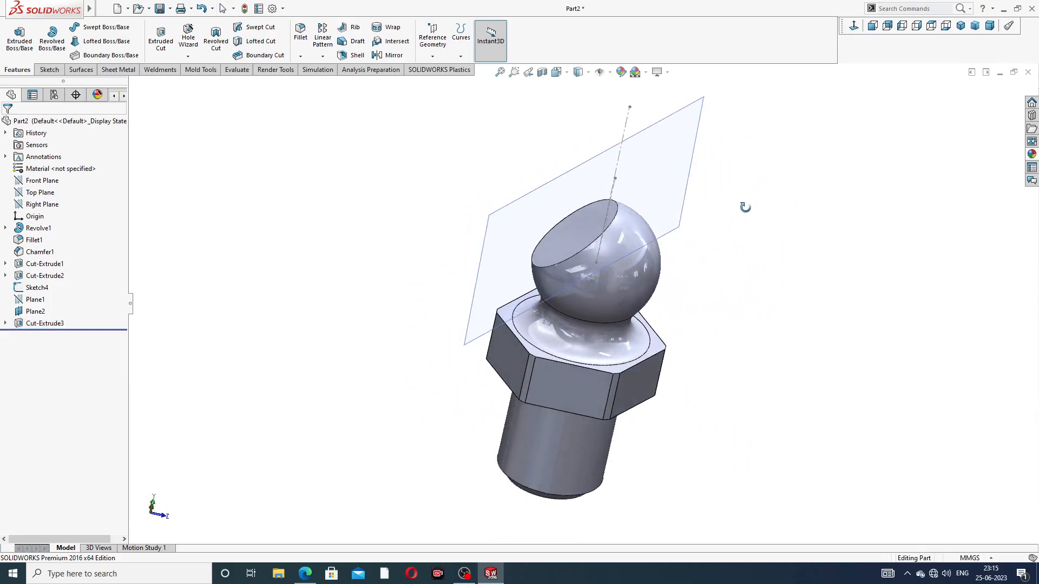
left_click(685, 186)
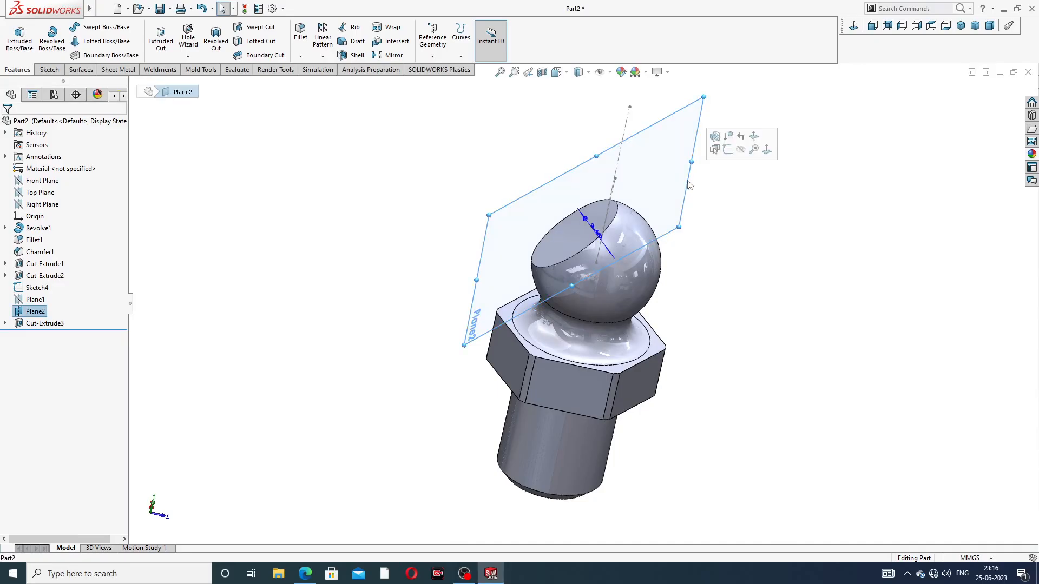
left_click(742, 155)
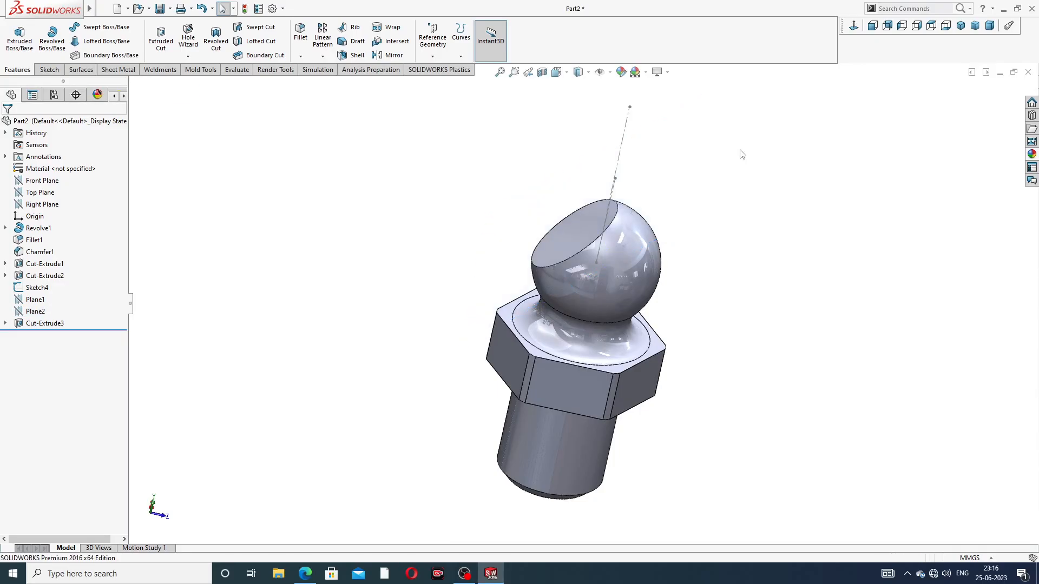
left_click(622, 147)
left_click(658, 126)
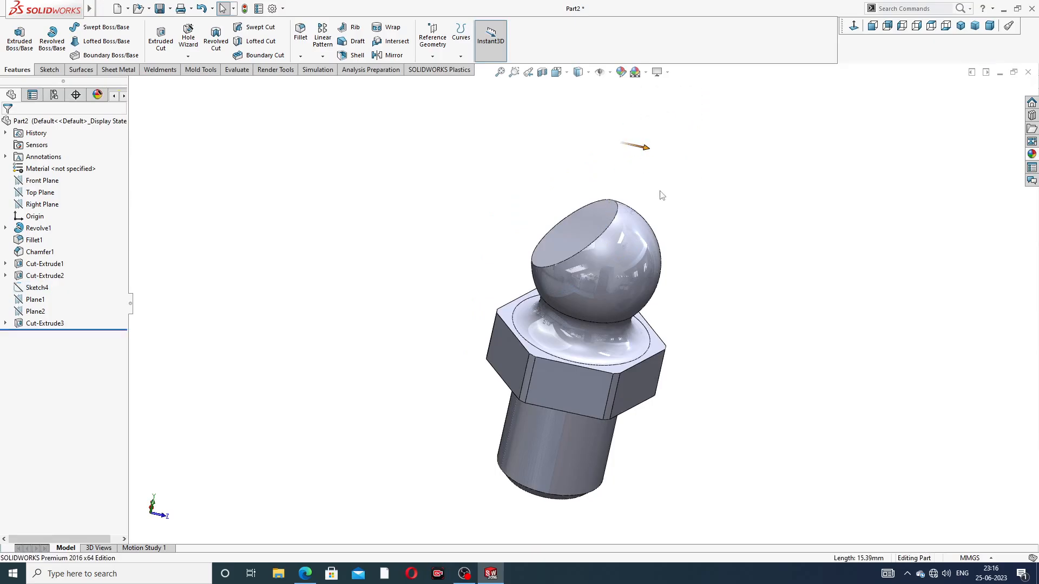
Start a new sketch on the Front Plane, viewed normal to it
middle_click_drag(660, 194, 666, 154)
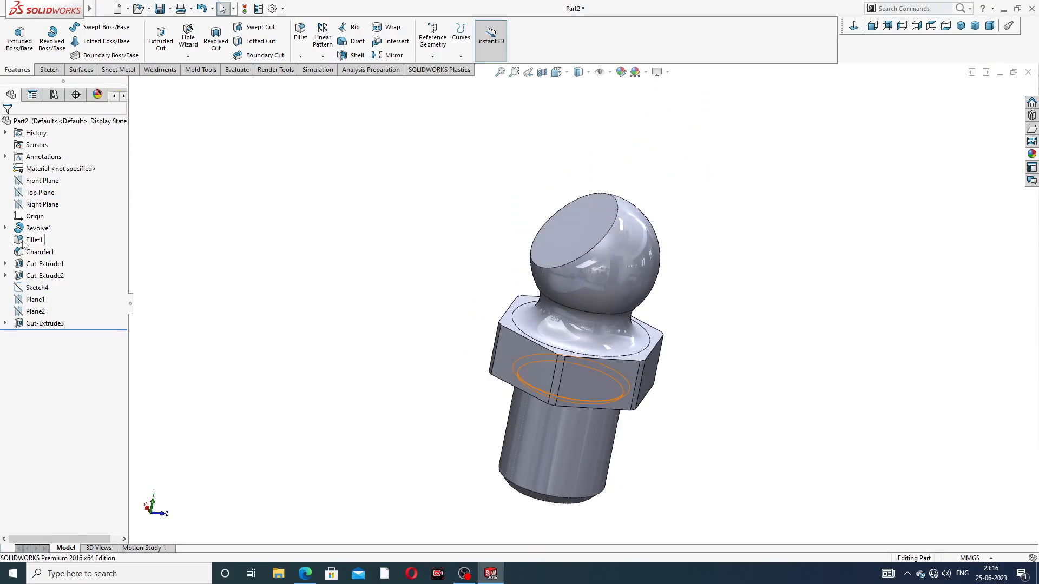
left_click(45, 182)
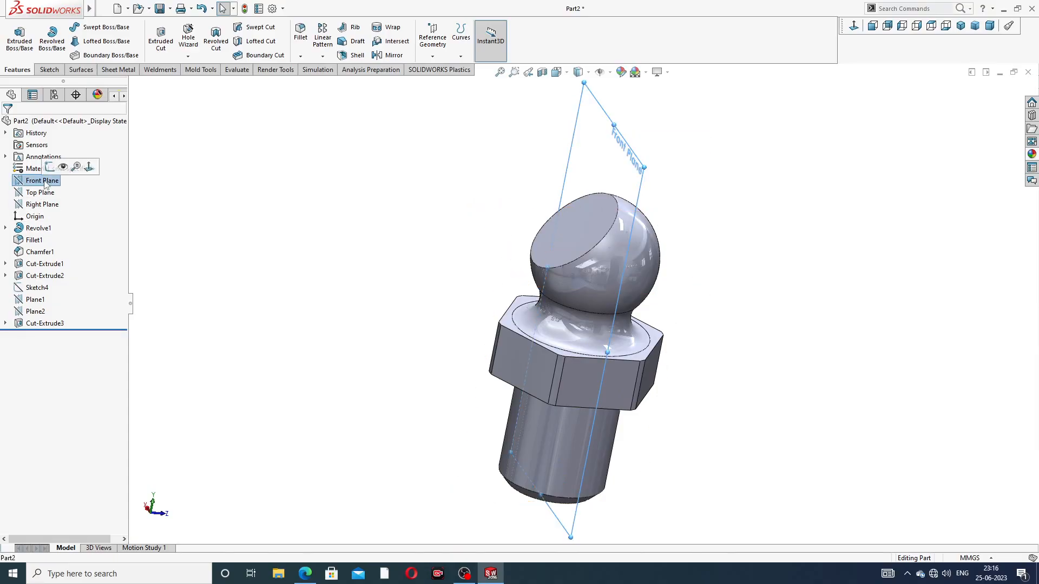
left_click(50, 167)
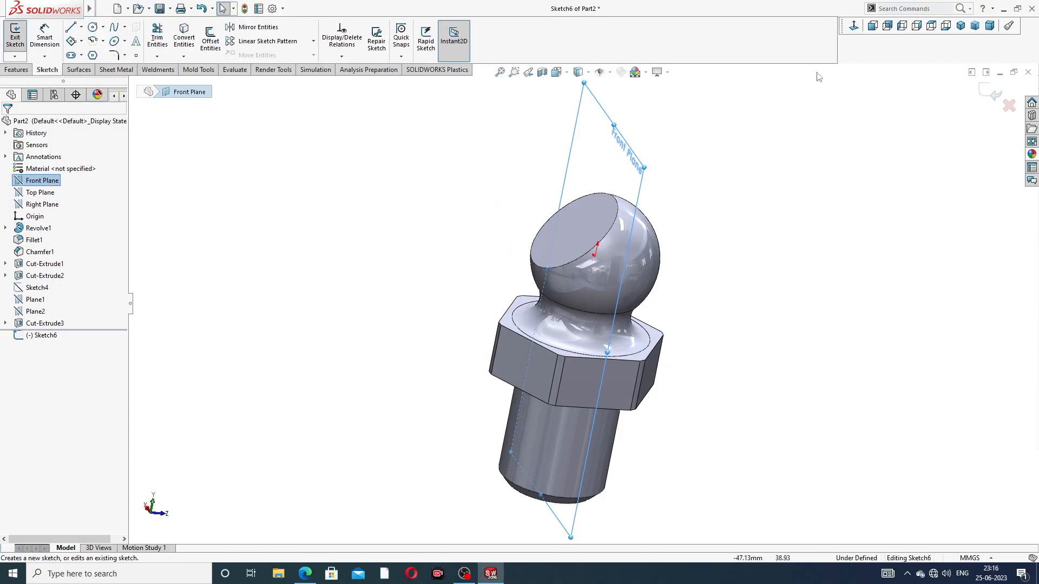
left_click(855, 29)
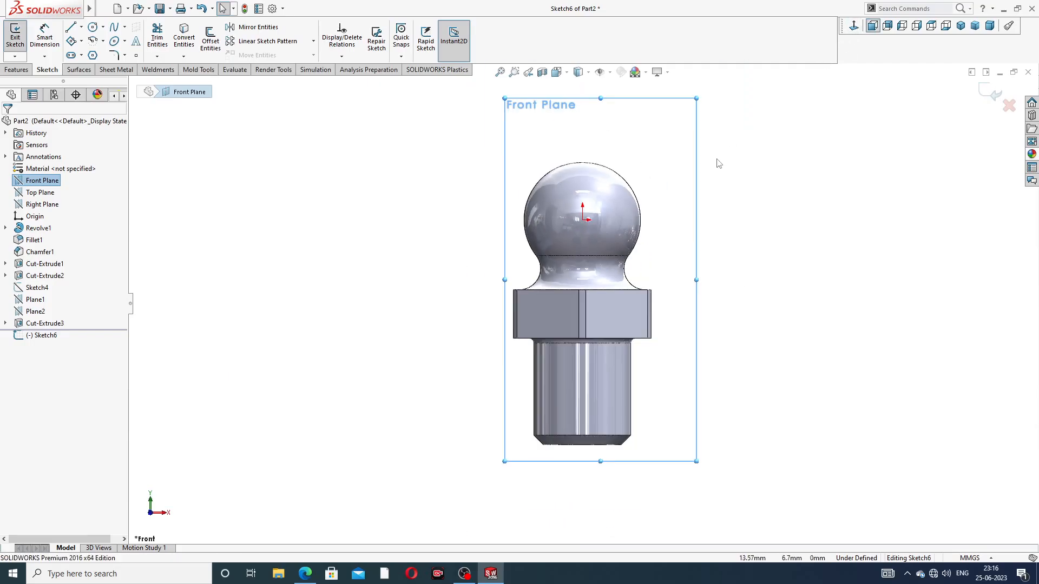
Leave the empty Front Plane sketch and start a new sketch on the Right Plane, viewed normal to it
middle_click_drag(719, 163, 671, 166)
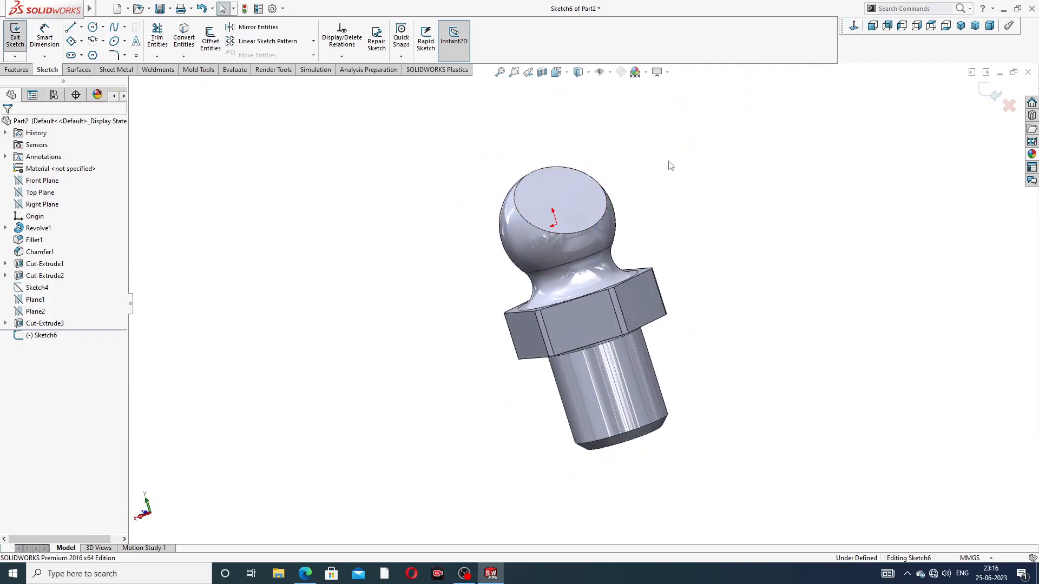
left_click(994, 94)
middle_click_drag(545, 191, 335, 273)
left_click(42, 204)
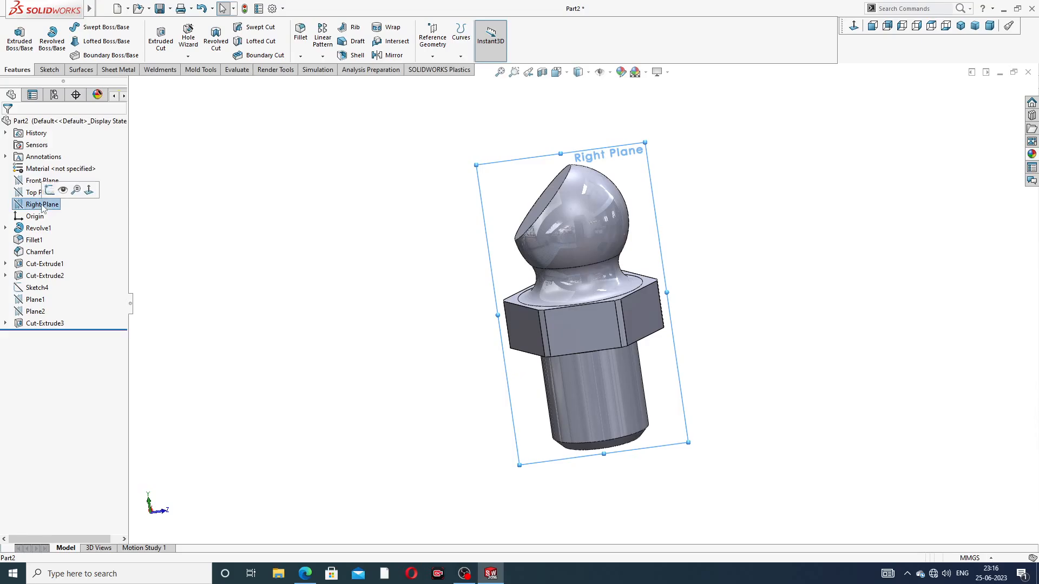
left_click(54, 189)
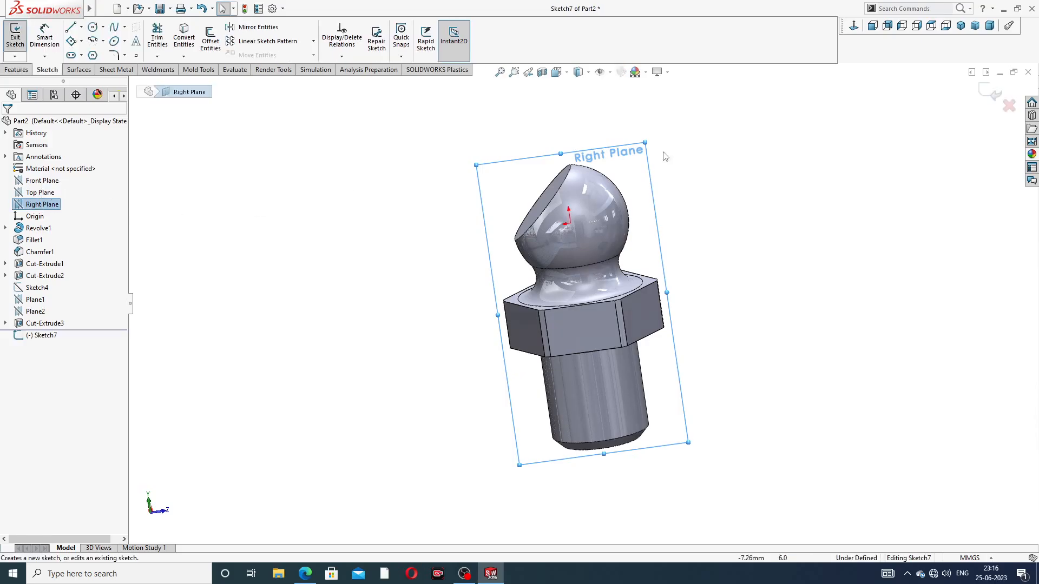
left_click(853, 26)
scroll(612, 216, "up", 2)
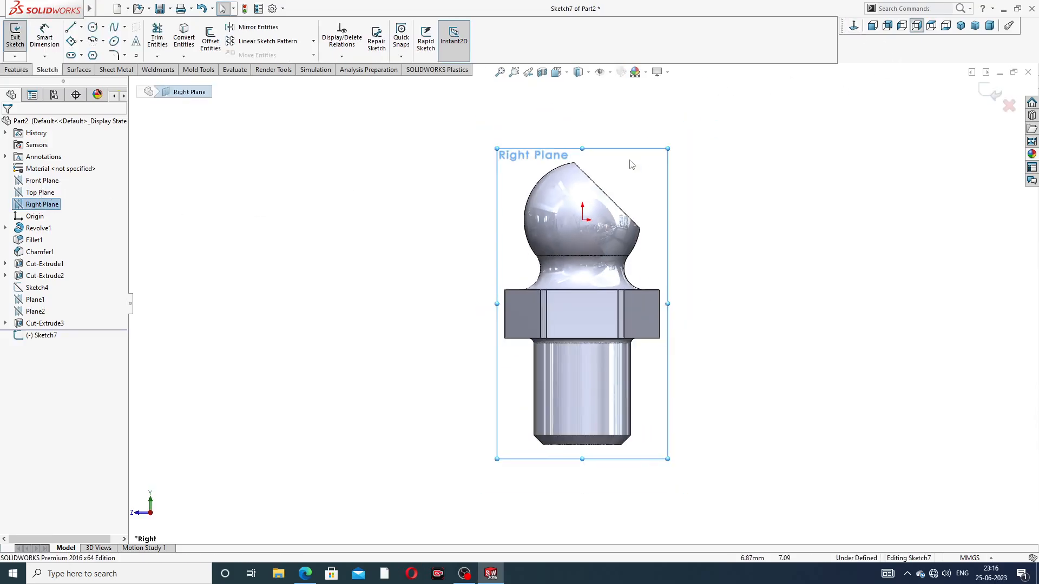
scroll(598, 196, "down", 2)
scroll(598, 195, "down", 1)
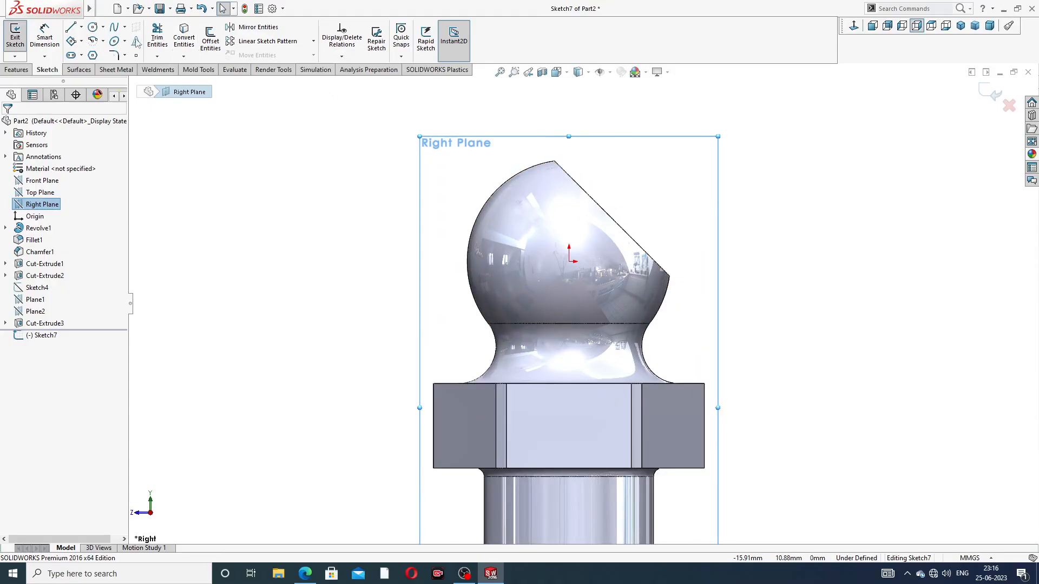
Draw a vertical centreline about 9.6 mm up from the origin and an inclined centreline about 15 mm long from the origin across the flat
left_click(81, 30)
left_click(95, 42)
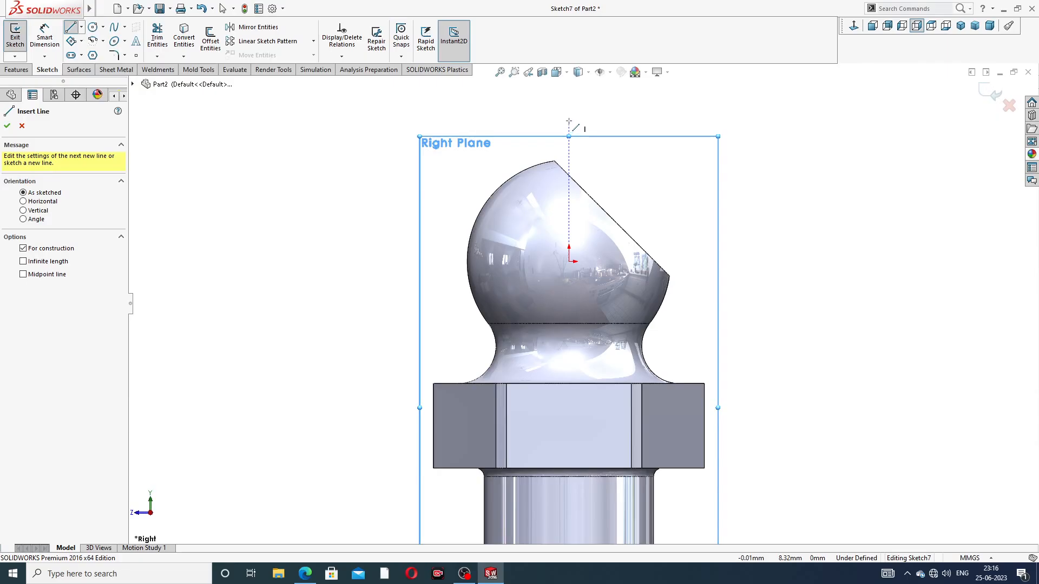
left_click(569, 121)
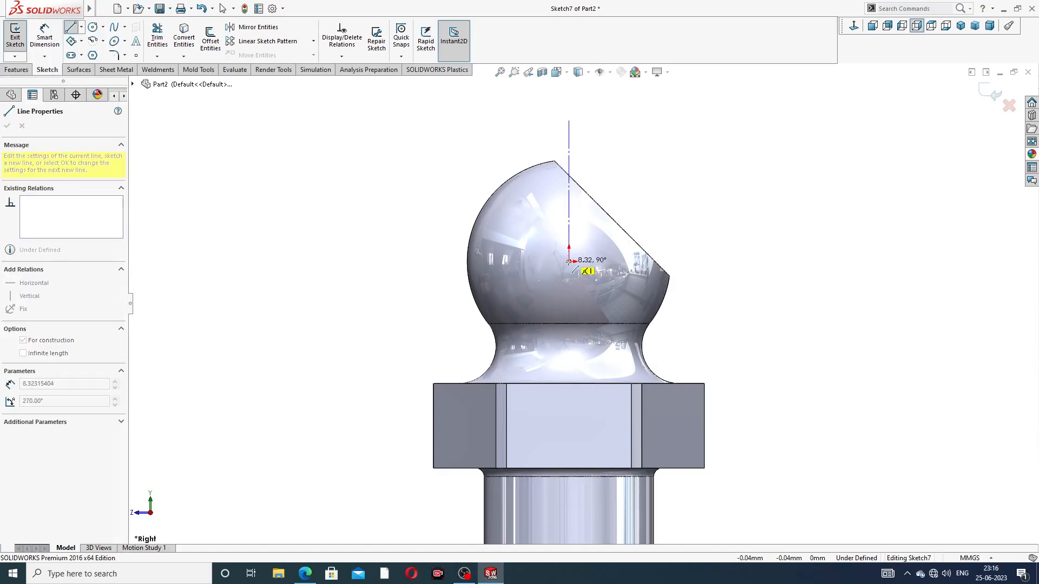
left_click(569, 262)
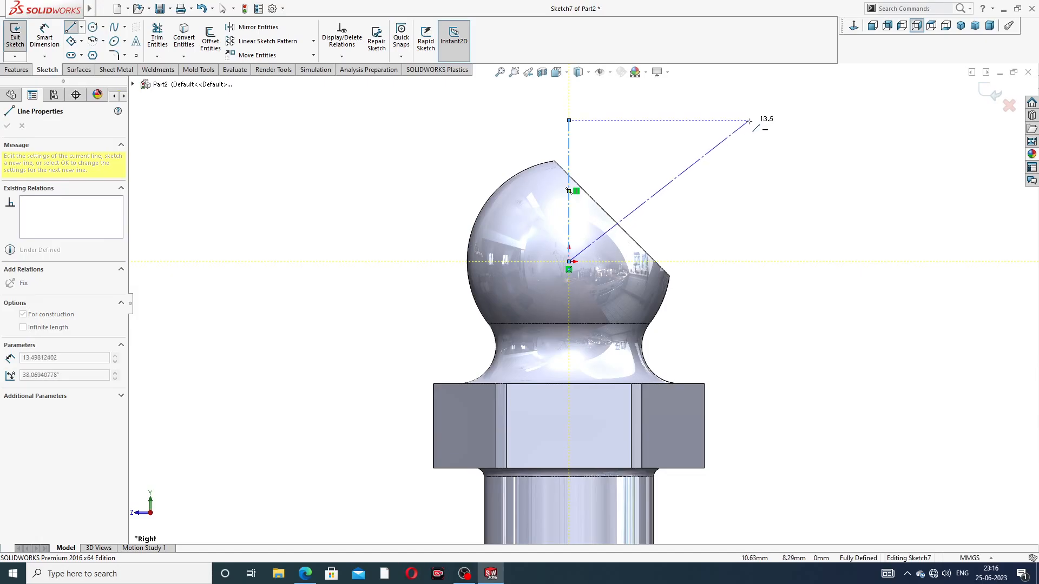
left_click(783, 116)
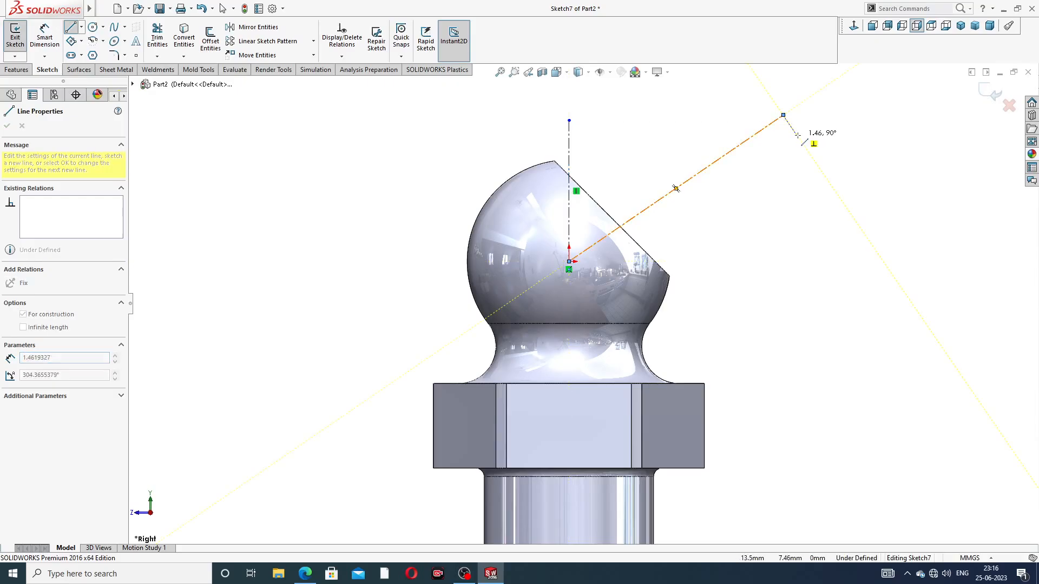
right_click(784, 116)
left_click(826, 150)
scroll(784, 155, "up", 2)
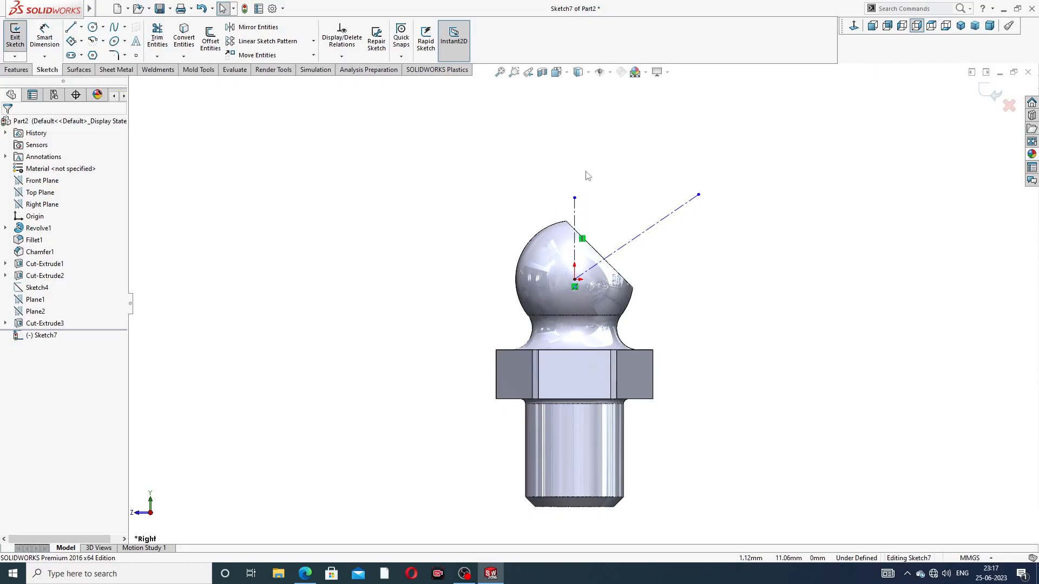
scroll(588, 176, "down", 5)
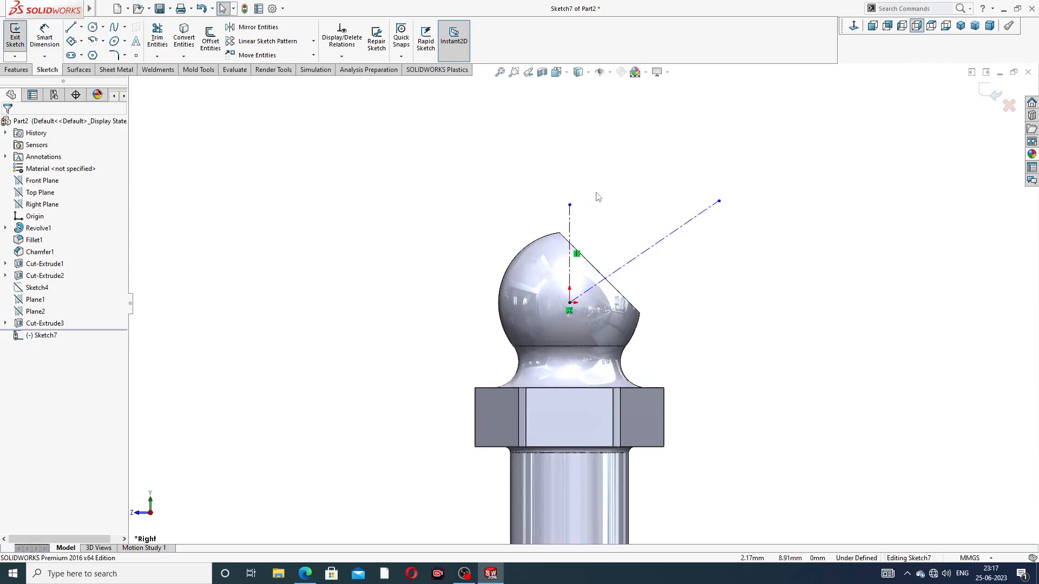
left_click_drag(555, 222, 556, 200)
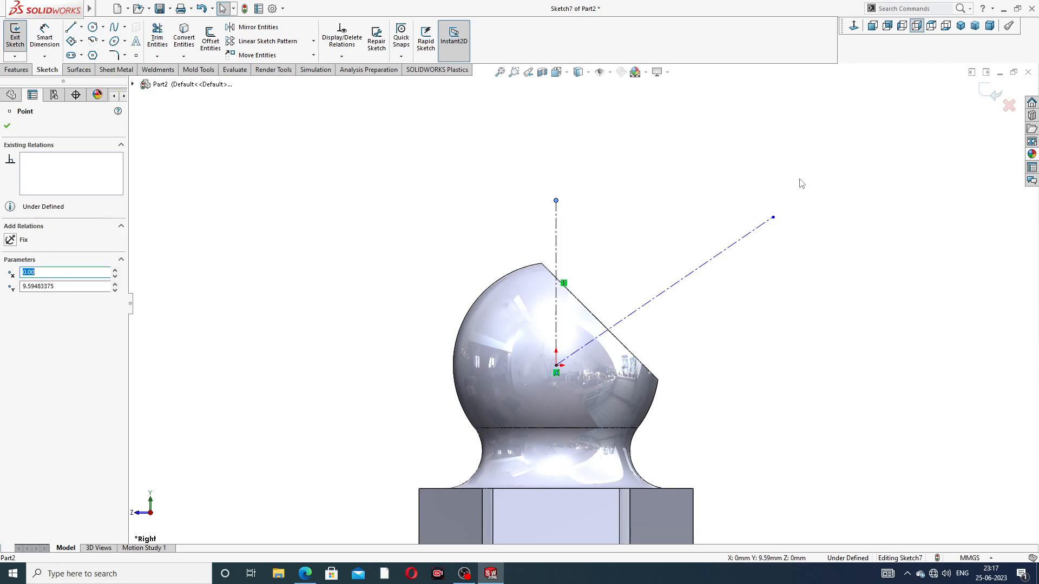
Try to dimension the angle between the vertical and inclined centrelines
left_click(45, 37)
left_click(556, 234)
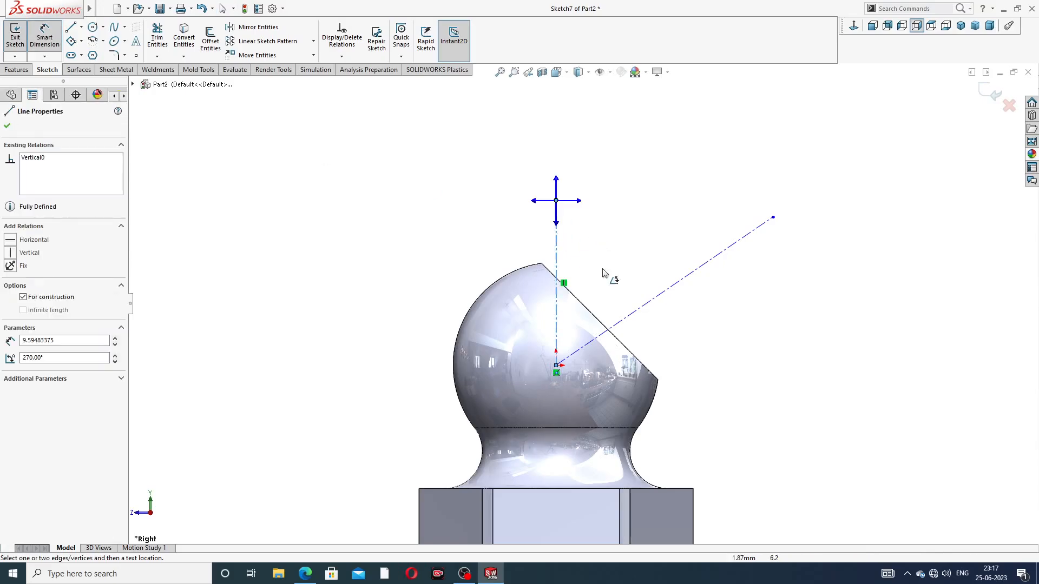
left_click(656, 297)
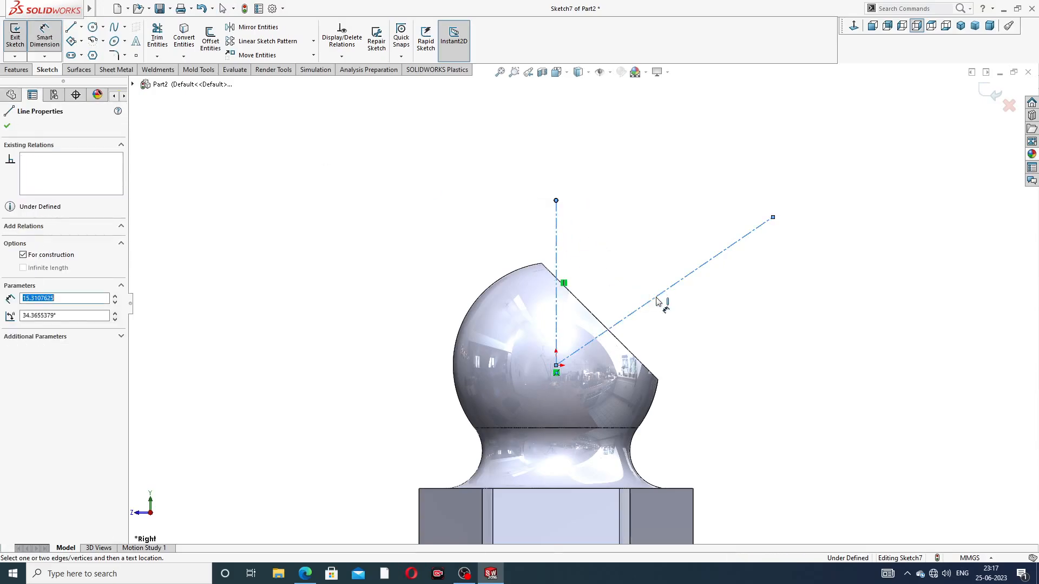
left_click(632, 205)
left_click(556, 248)
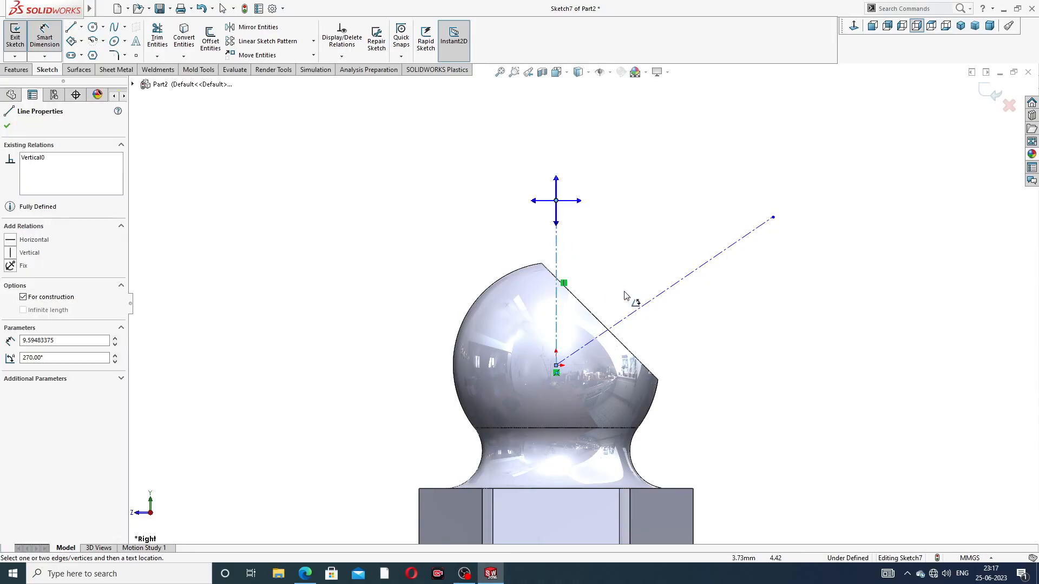
left_click(660, 296)
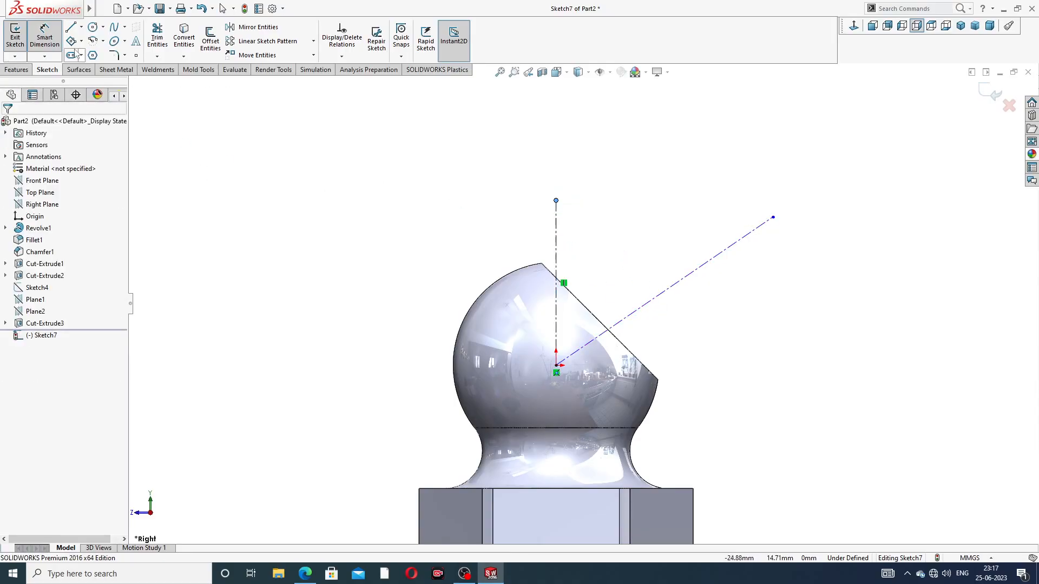
Exit the centreline sketch, try a dimension outside it, and reopen the sketch for editing
left_click(15, 37)
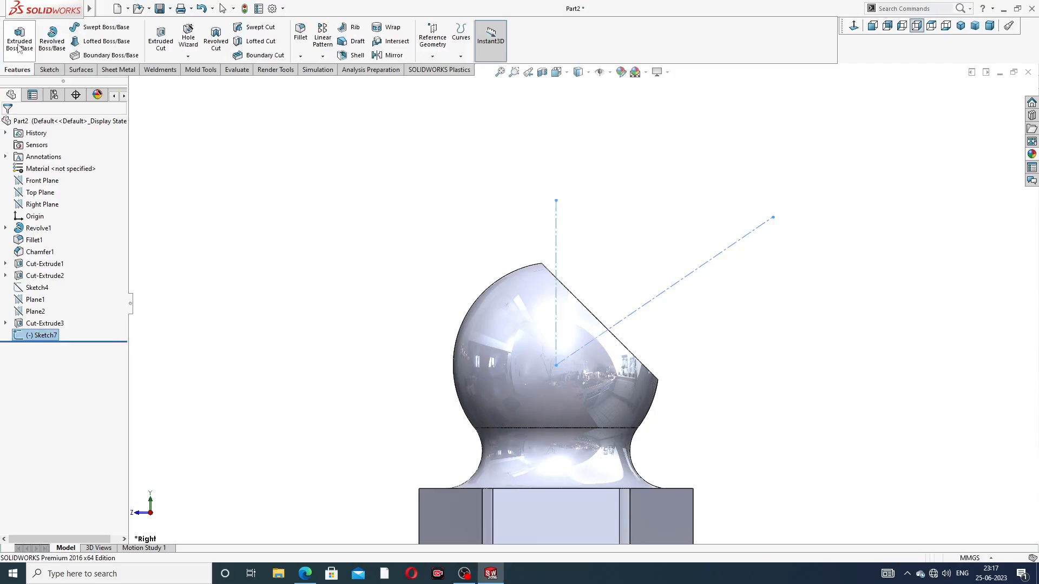
left_click(48, 70)
left_click(605, 249)
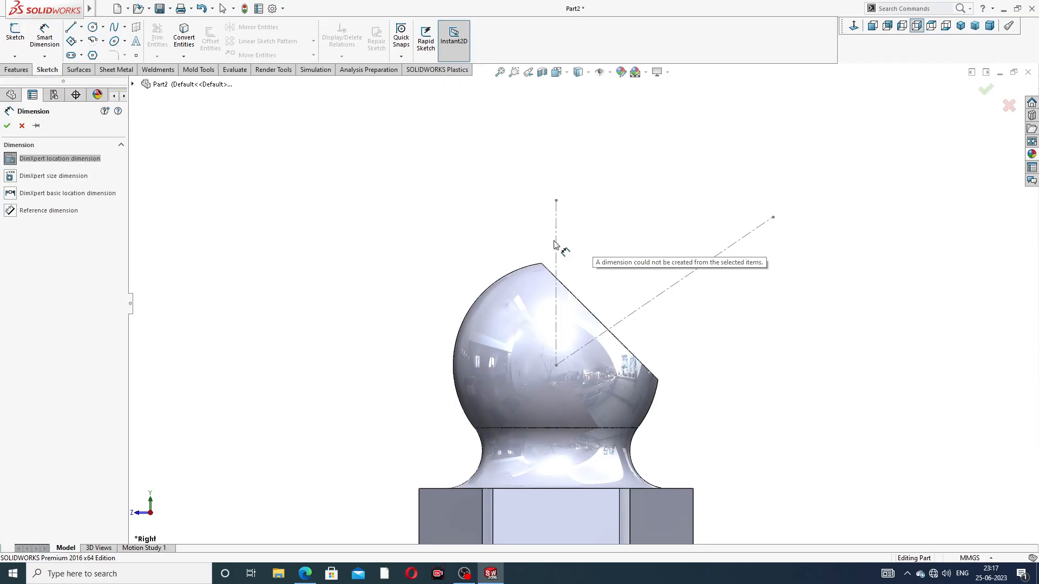
key("Escape")
left_click(42, 335)
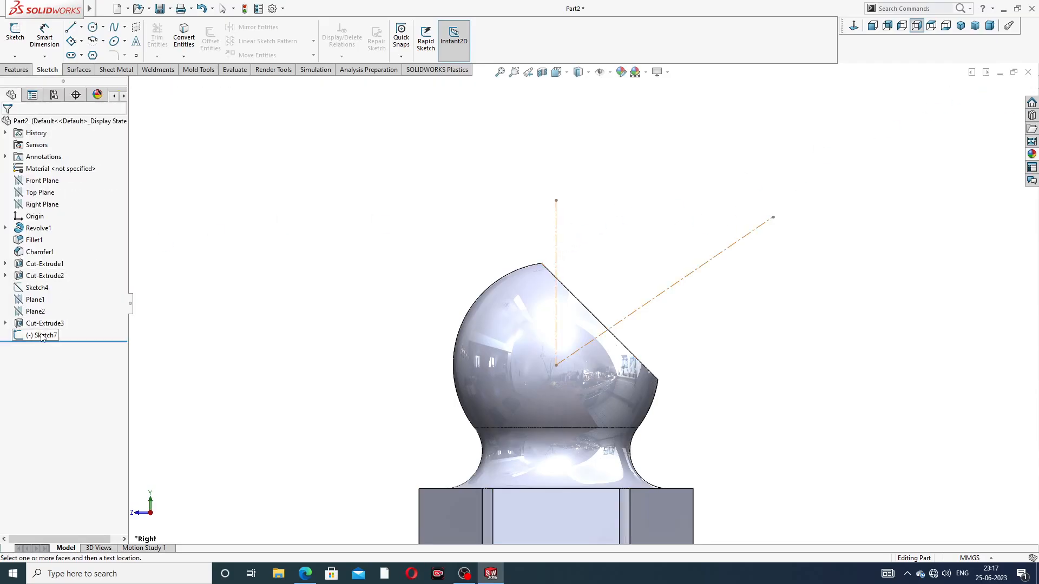
left_click(49, 304)
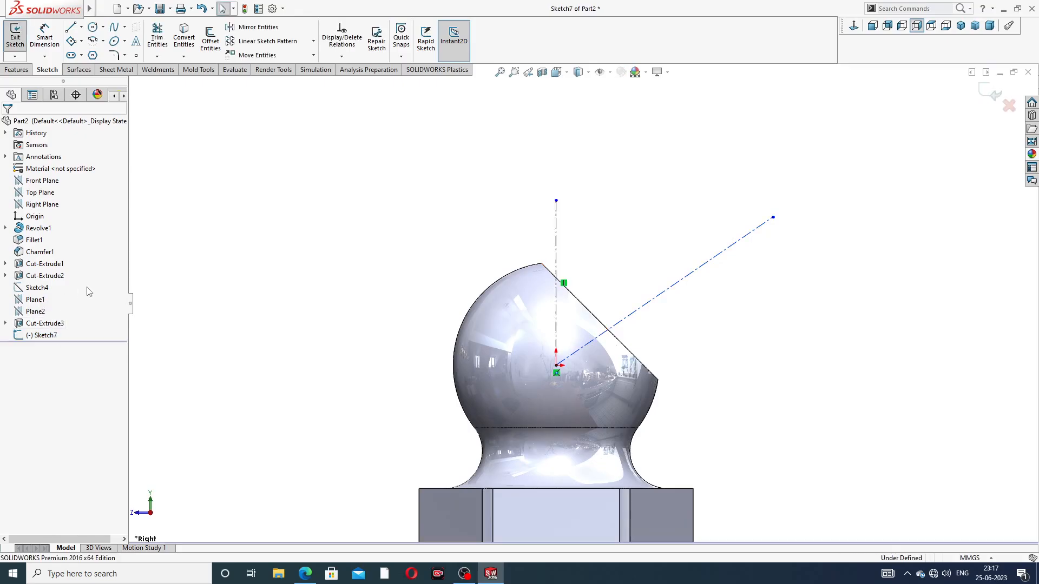
Dimension the angle between the vertical and inclined centrelines at 45° and leave the dimension tool
left_click(46, 48)
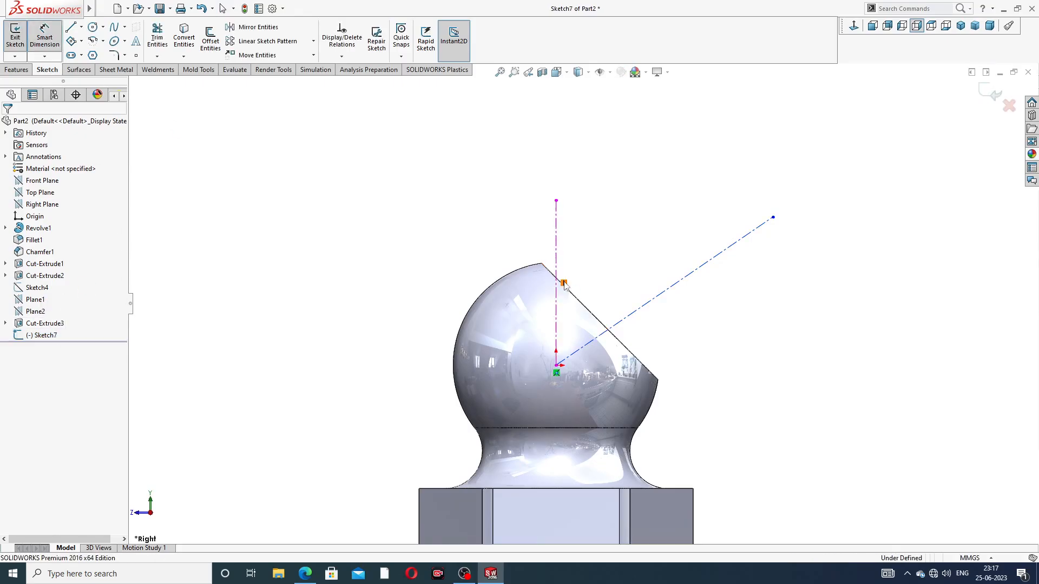
left_click(557, 254)
left_click(649, 302)
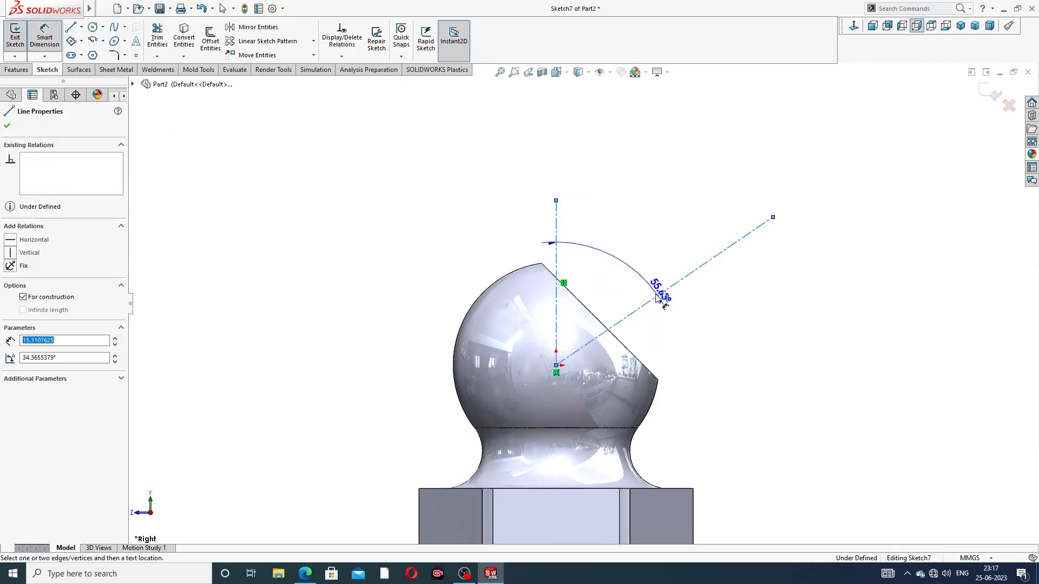
left_click(604, 269)
type("45")
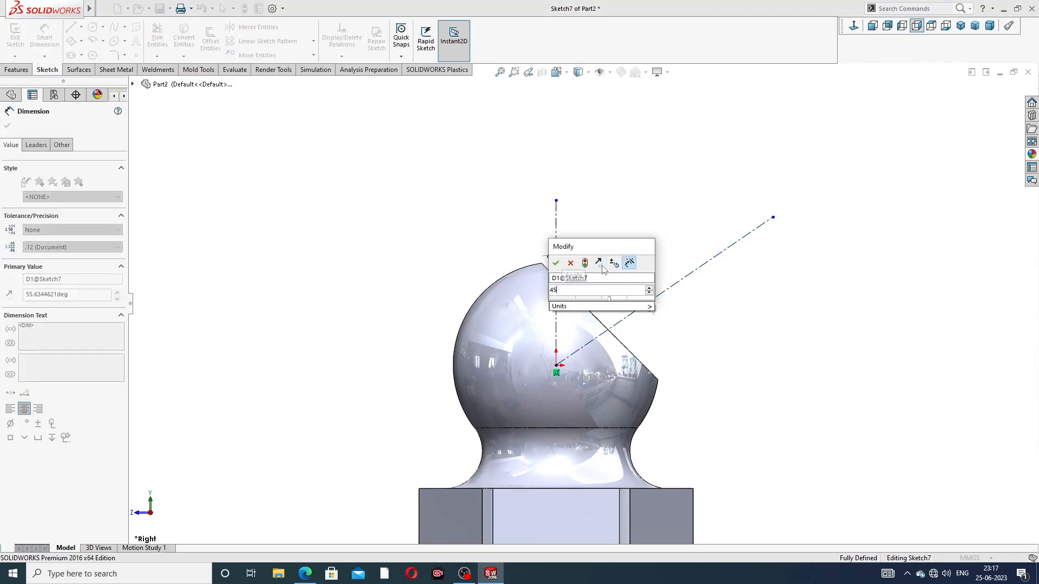
key("Return")
left_click(655, 196)
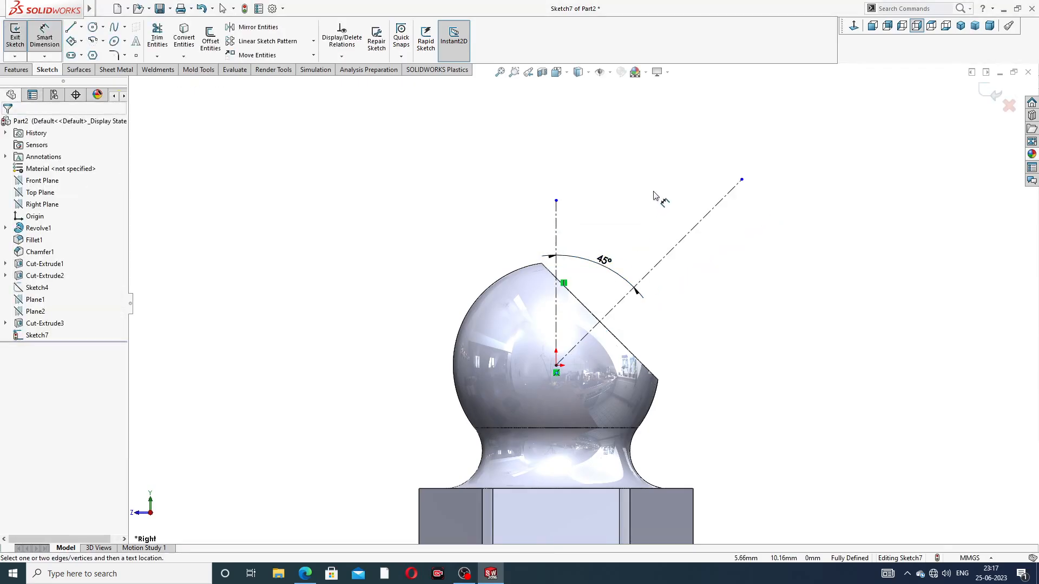
right_click(785, 150)
left_click(806, 163)
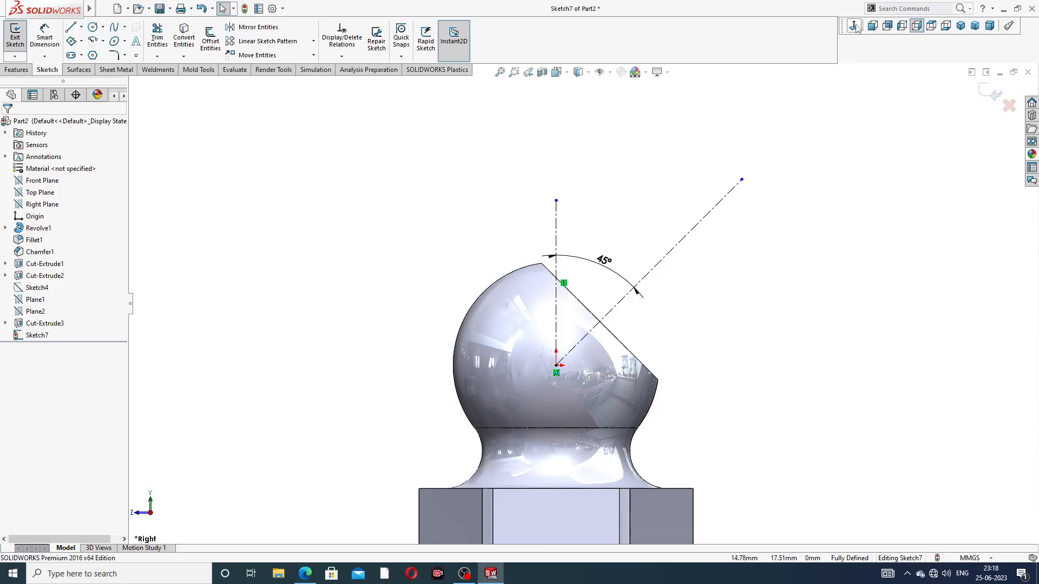
From the left view, sketch a line about 4.5 mm long beside the flat to its centre, continuing about 10.1 mm outward along the inclined centreline
left_click(902, 25)
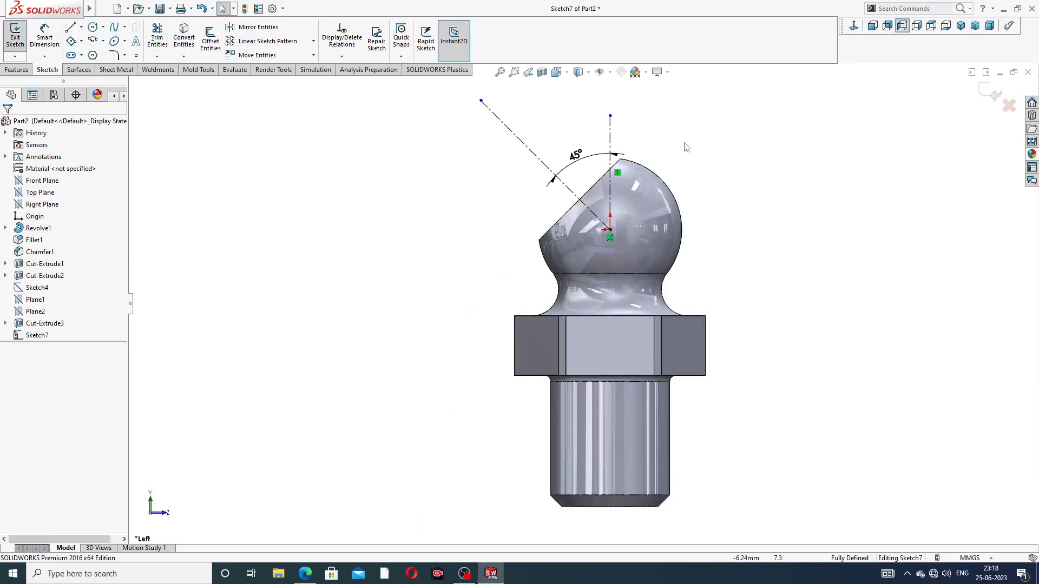
scroll(650, 128, "down", 3)
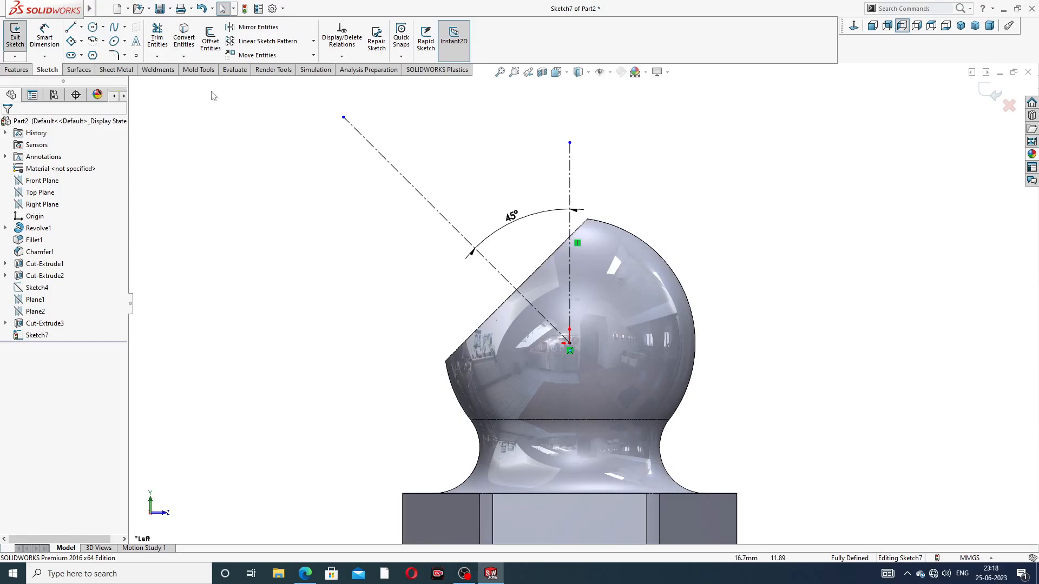
left_click(71, 27)
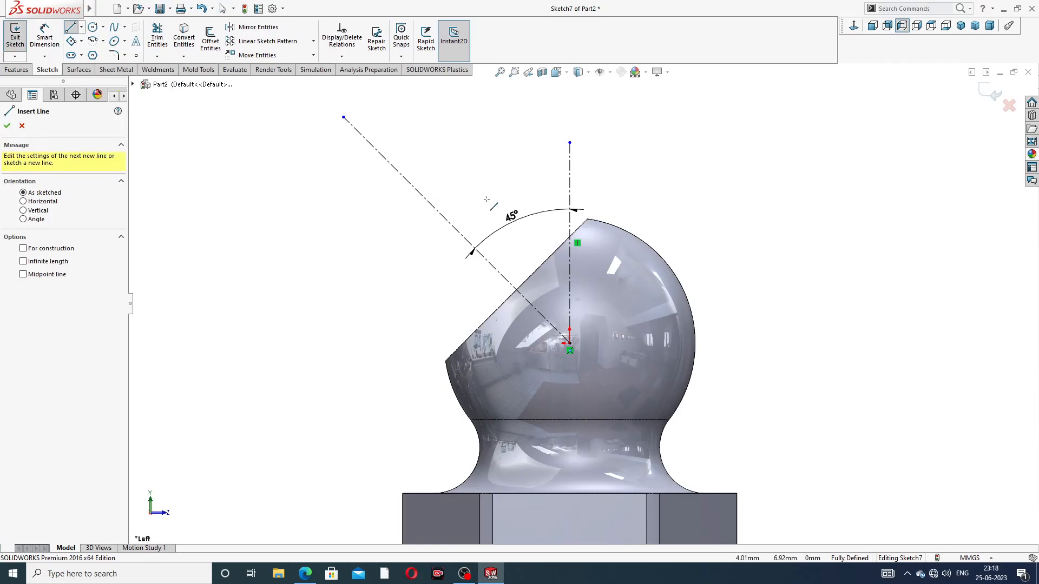
scroll(577, 218, "down", 1)
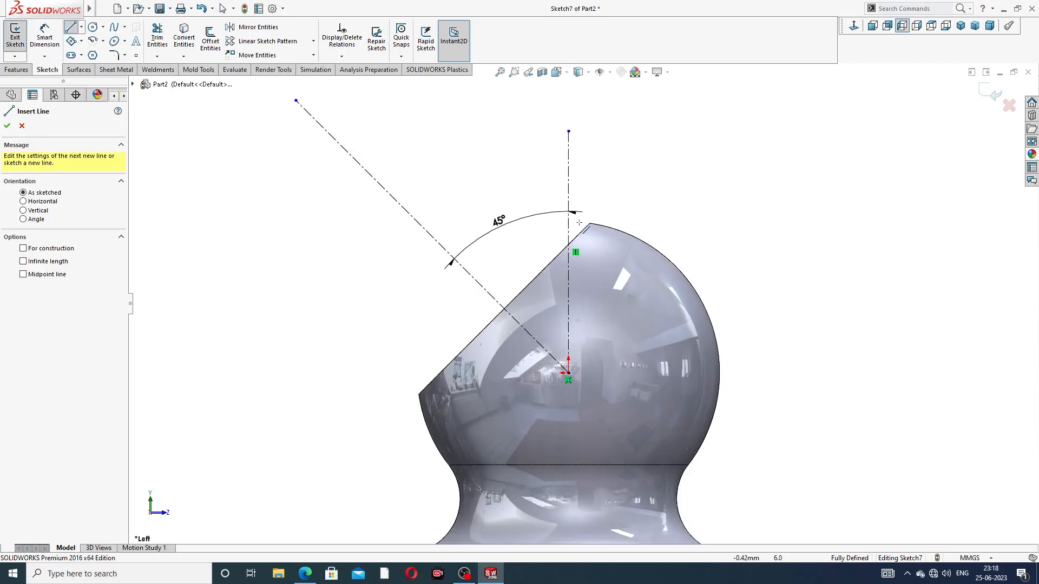
left_click(580, 223)
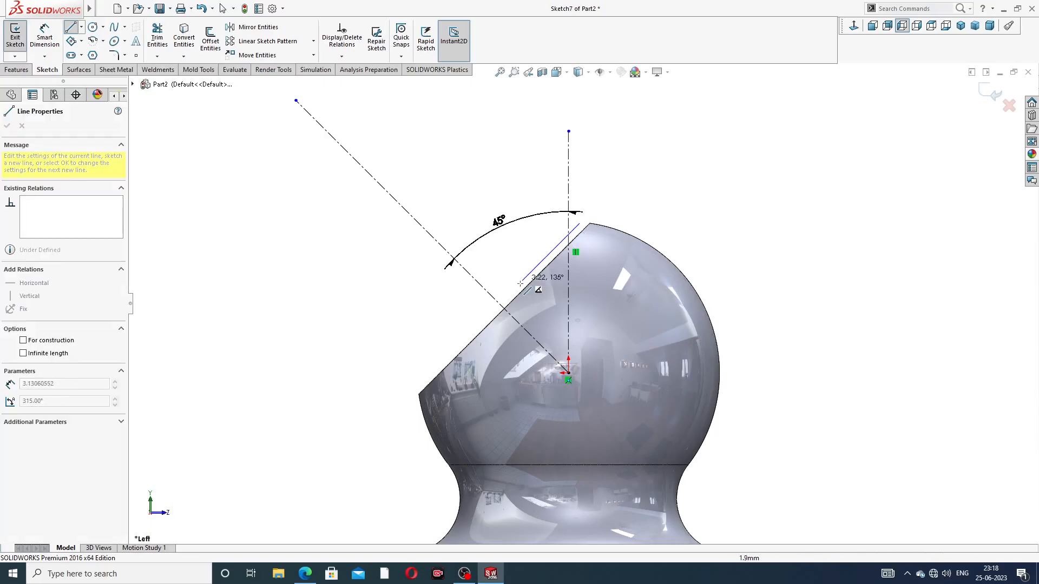
left_click(504, 308)
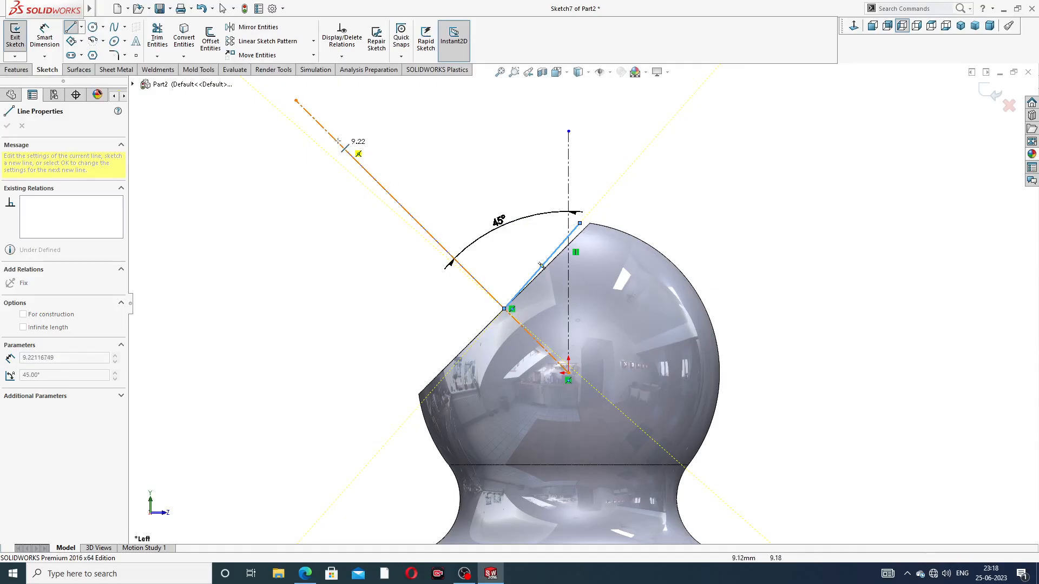
double_click(325, 130)
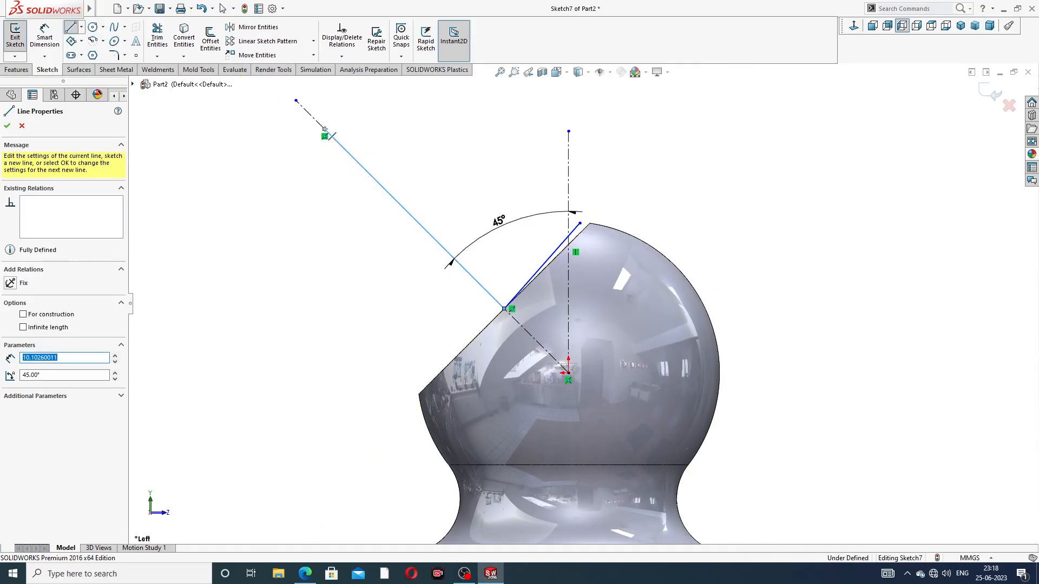
From the axis line's outer end, sketch a perpendicular line about 2.8 mm long, followed by connected segments about 2.5 mm and 1.8 mm long
left_click(325, 134)
scroll(395, 129, "up", 1)
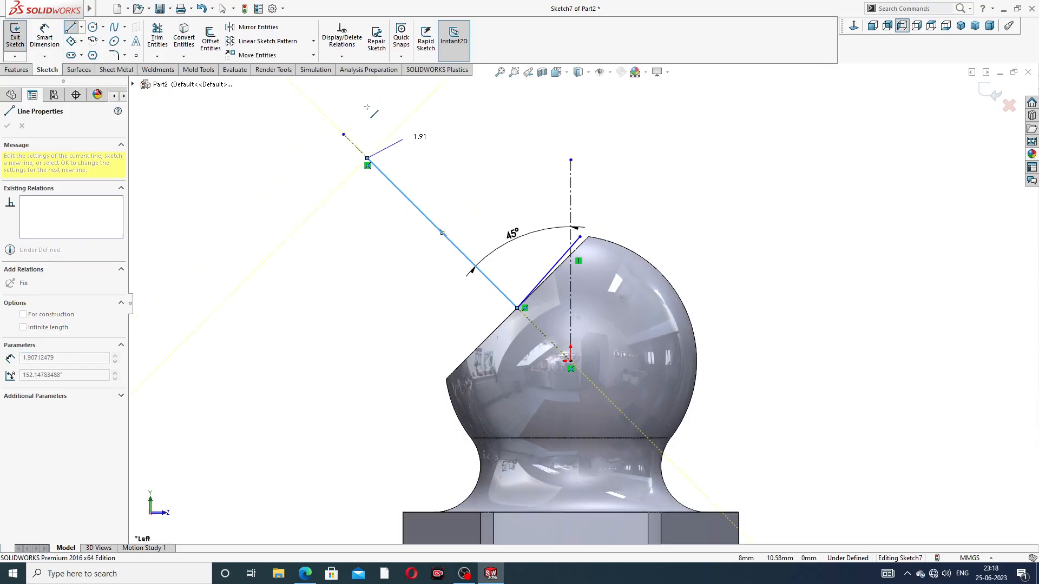
double_click(409, 118)
left_click(409, 117)
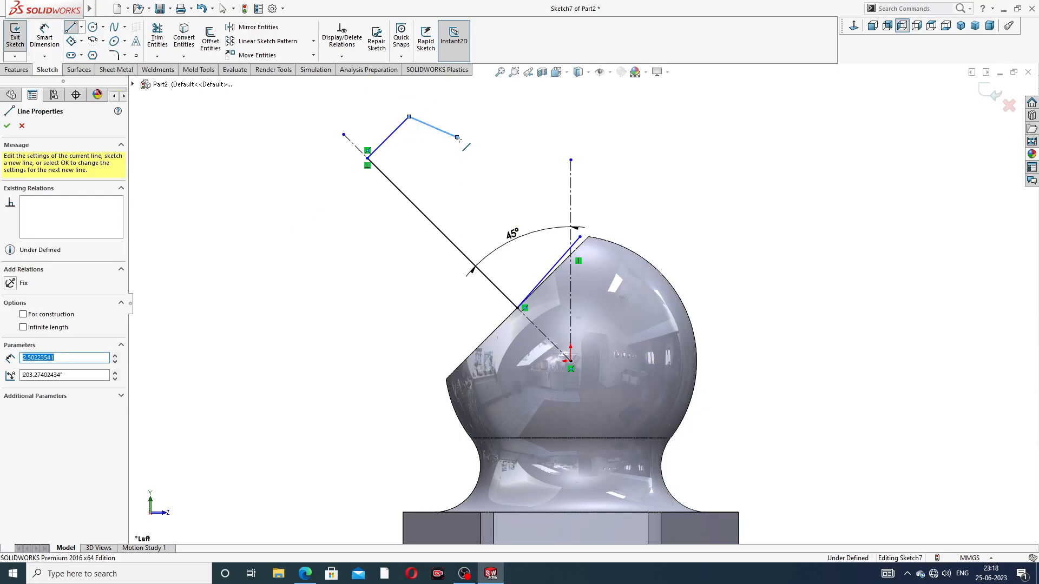
left_click(457, 138)
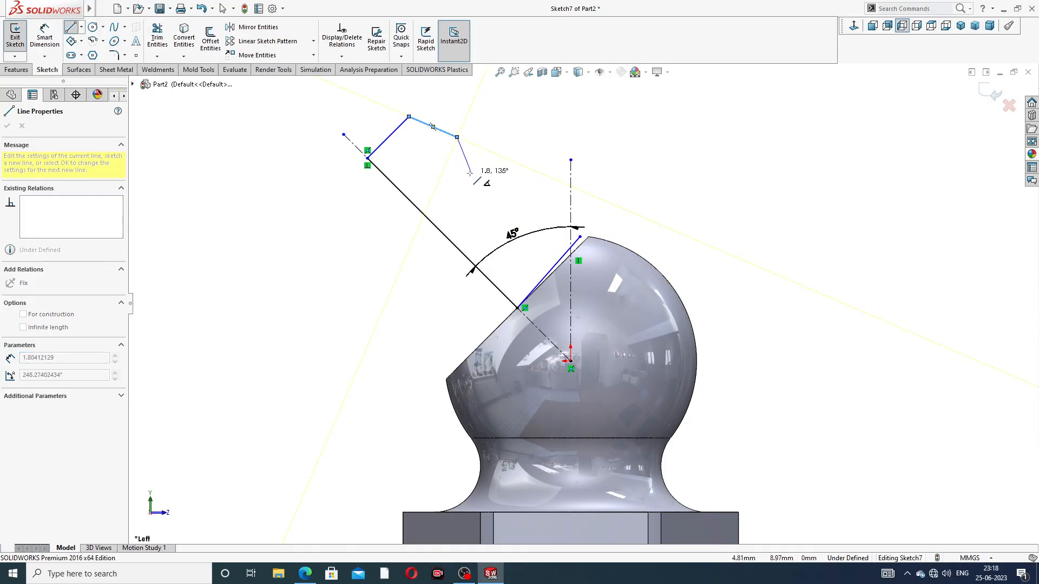
left_click(470, 169)
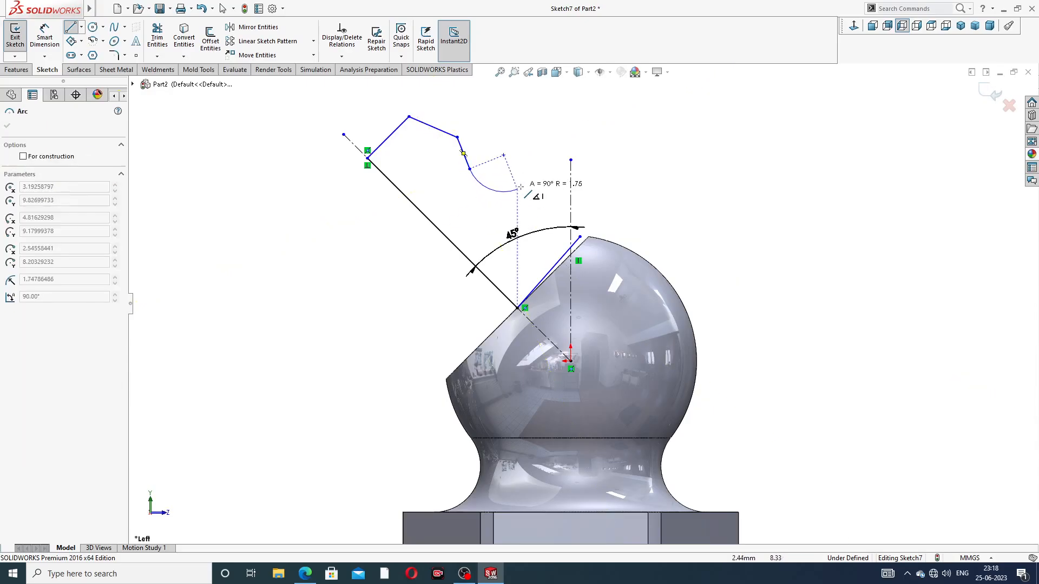
Continue the profile with a tangent arc of about 3.16 mm radius, close it with a line to the flat-side line's free end, and leave the Line tool
left_click(561, 204)
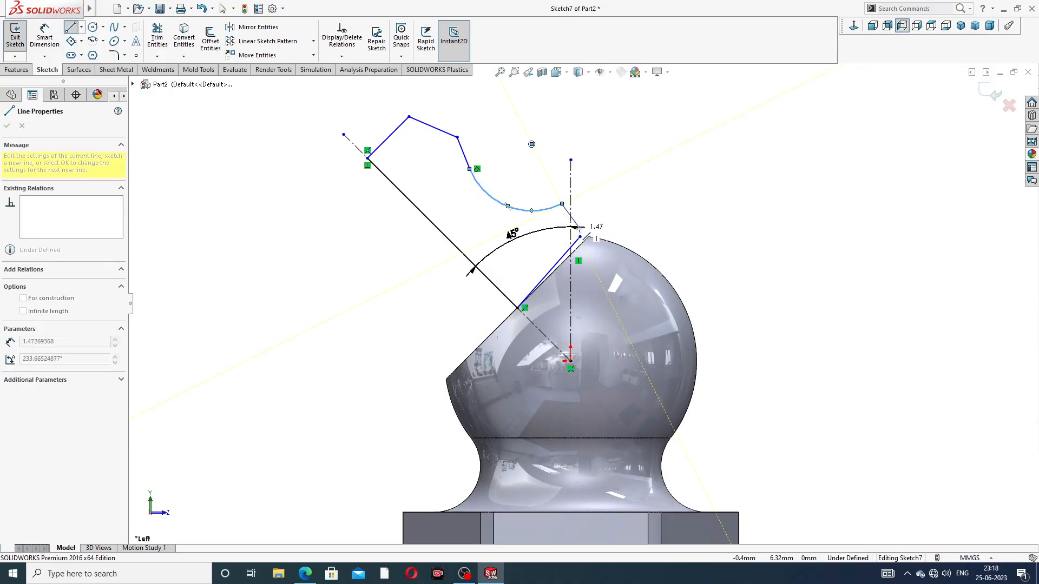
left_click(579, 237)
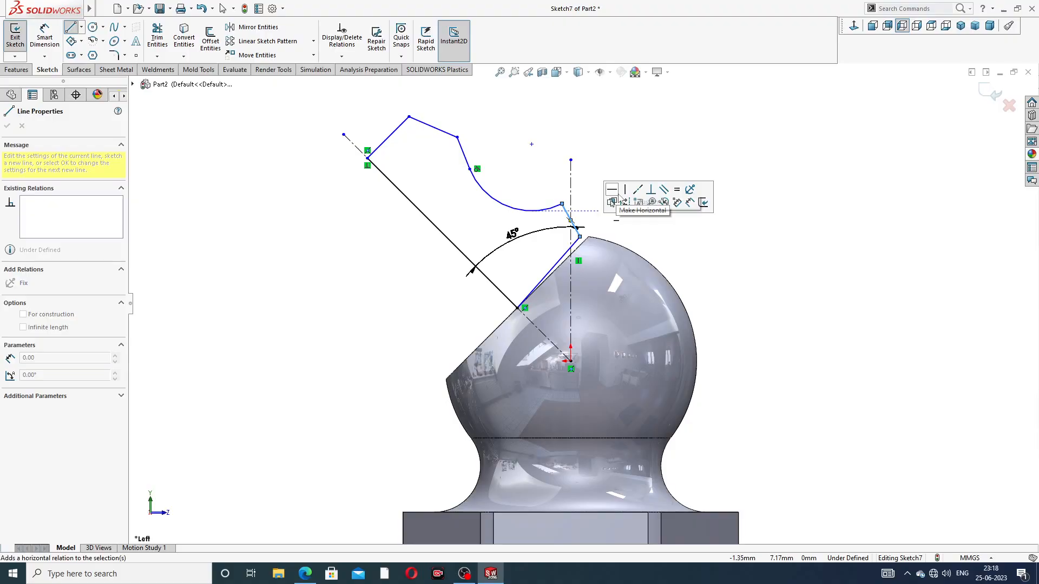
right_click(615, 193)
right_click(639, 160)
left_click(669, 166)
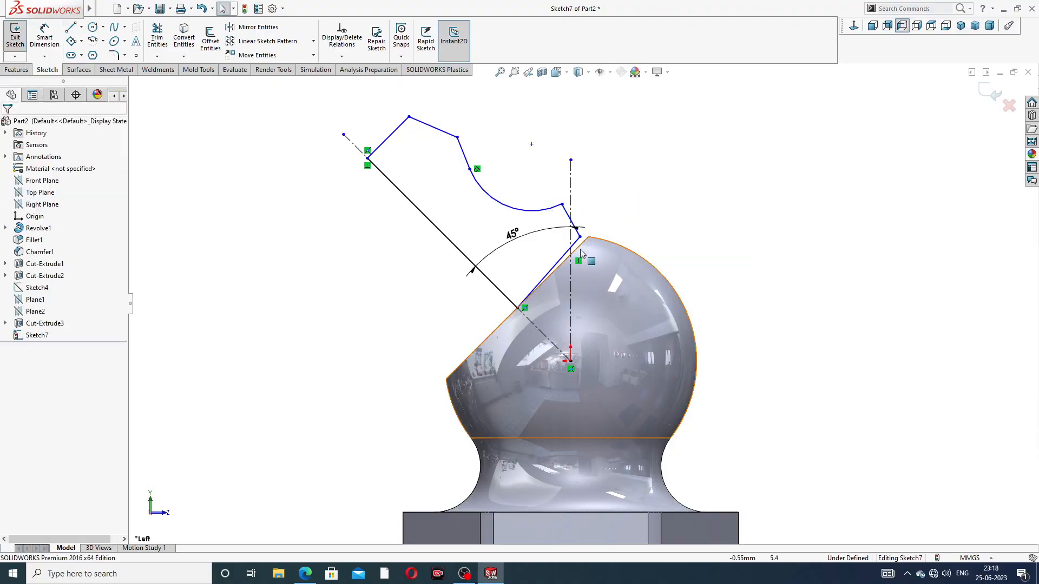
Make the profile line beside the ball's flat collinear with the edge of the flat cut
scroll(579, 239, "down", 4)
left_click(572, 250)
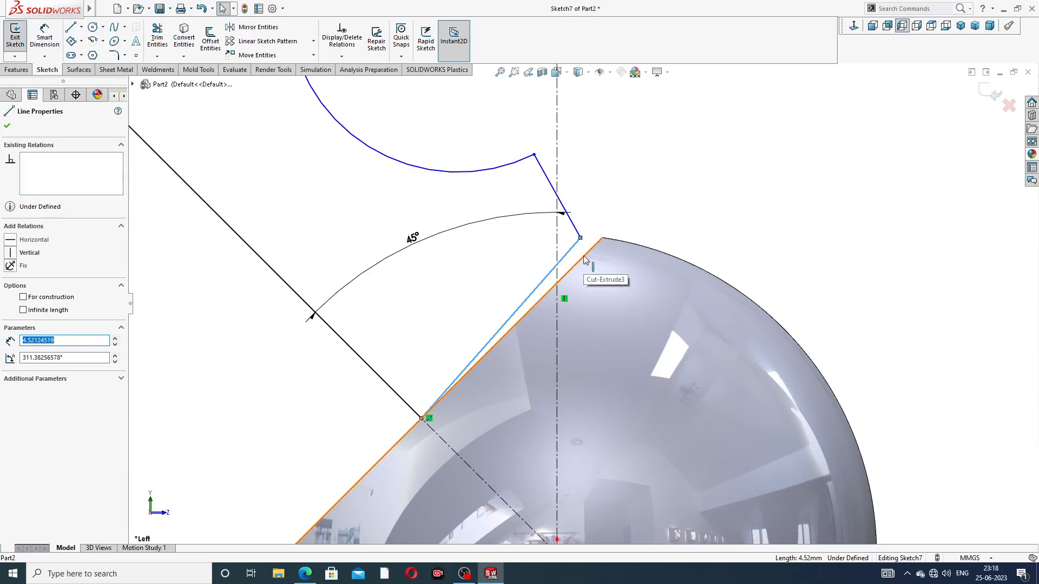
left_click(583, 258, "ctrl")
left_click(614, 210)
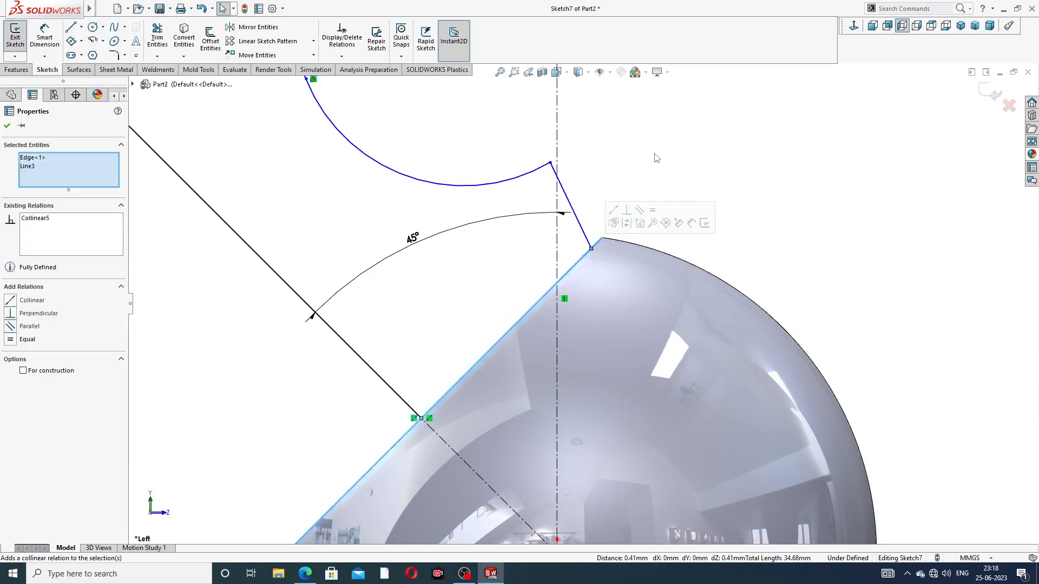
scroll(583, 304, "up", 3)
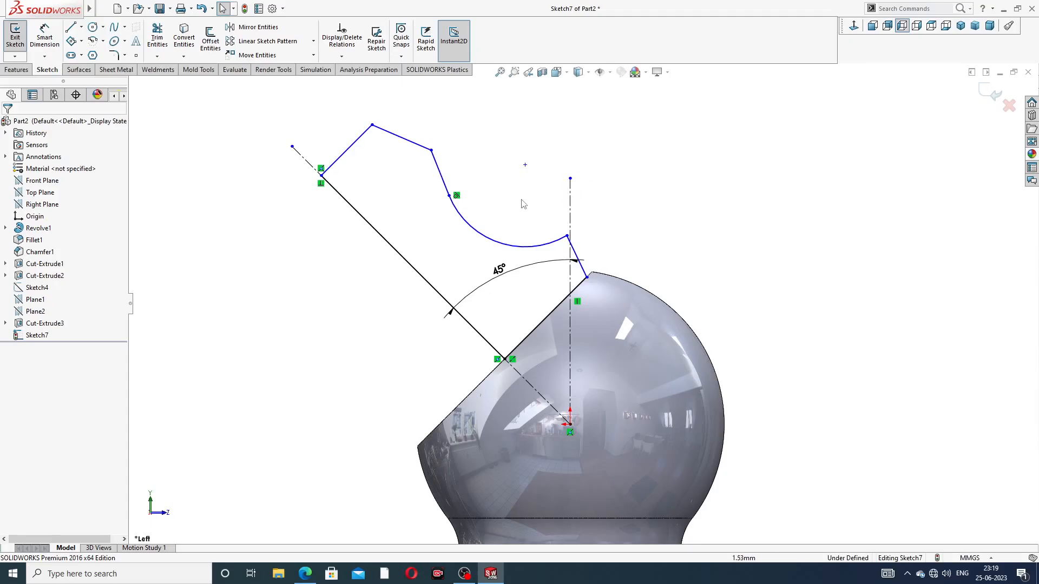
Dimension the profile line along the inclined centreline at 11 mm
left_click(44, 37)
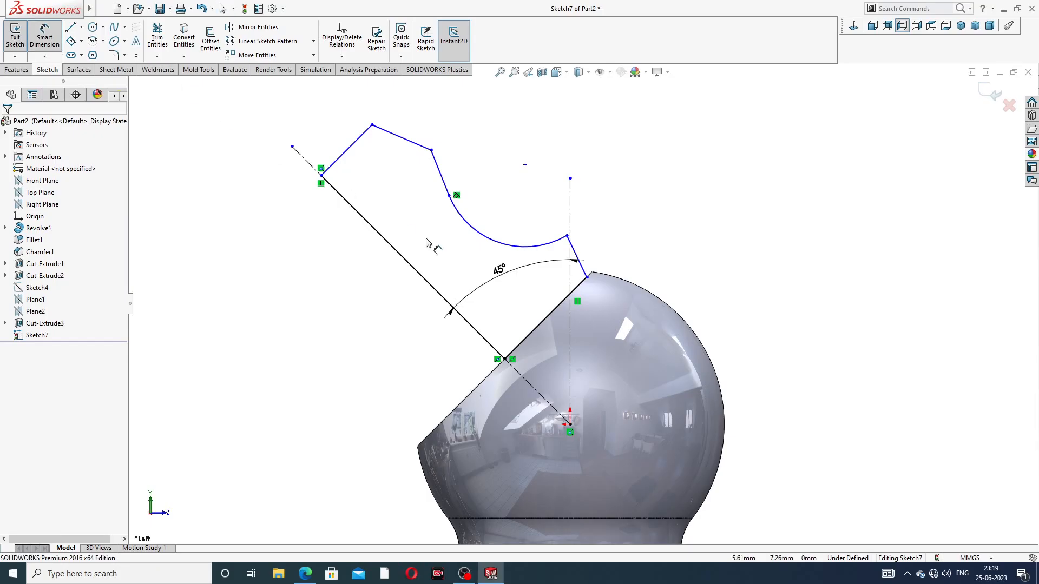
left_click(409, 259)
left_click(390, 287)
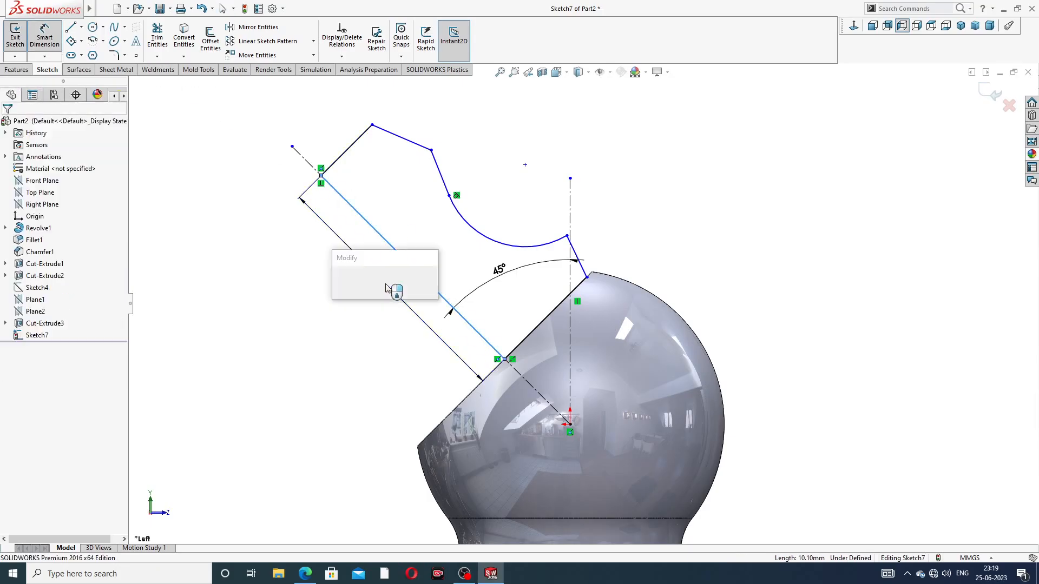
type("11")
key("Return")
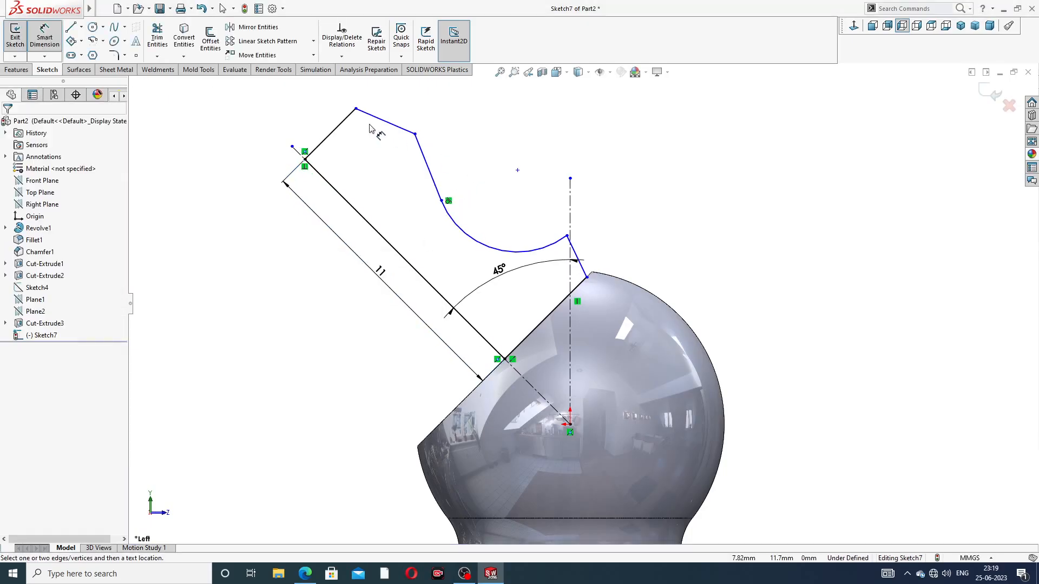
Dimension the perpendicular line at the profile's outer end at 4 mm
left_click(330, 133)
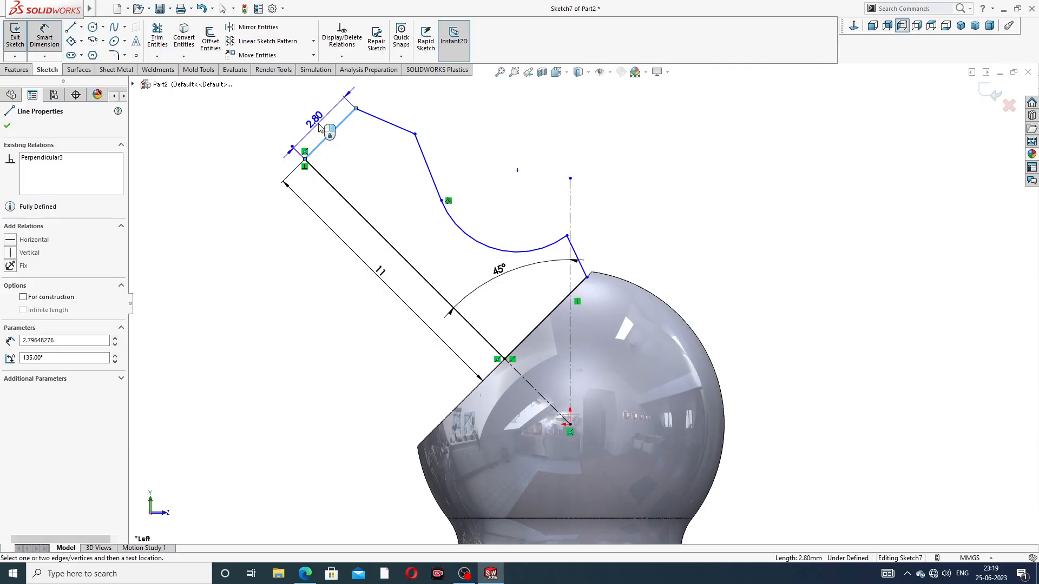
left_click(319, 128)
type("4")
key("Return")
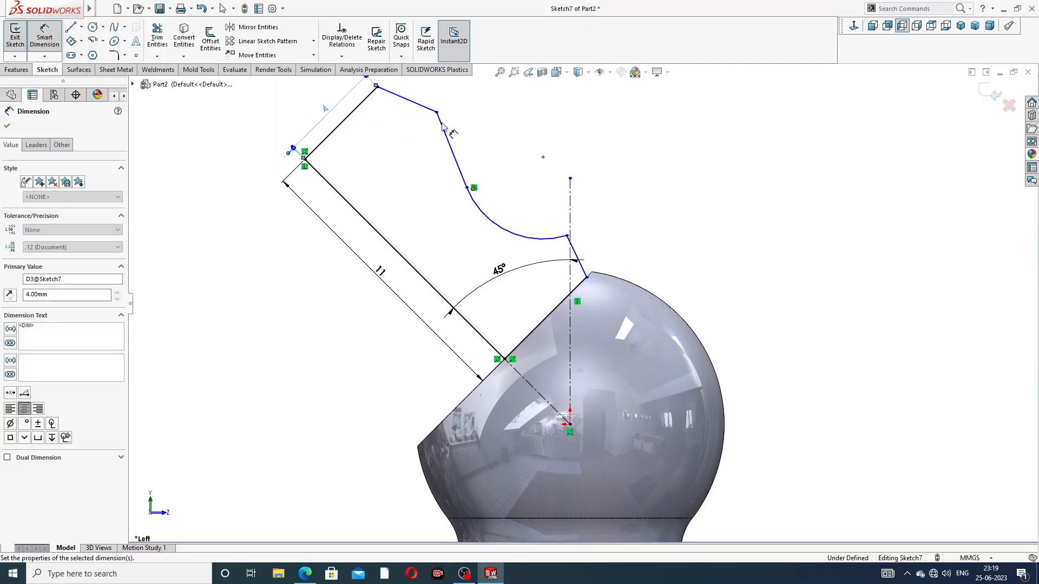
left_click(499, 115)
scroll(499, 115, "up", 2)
scroll(582, 234, "down", 2)
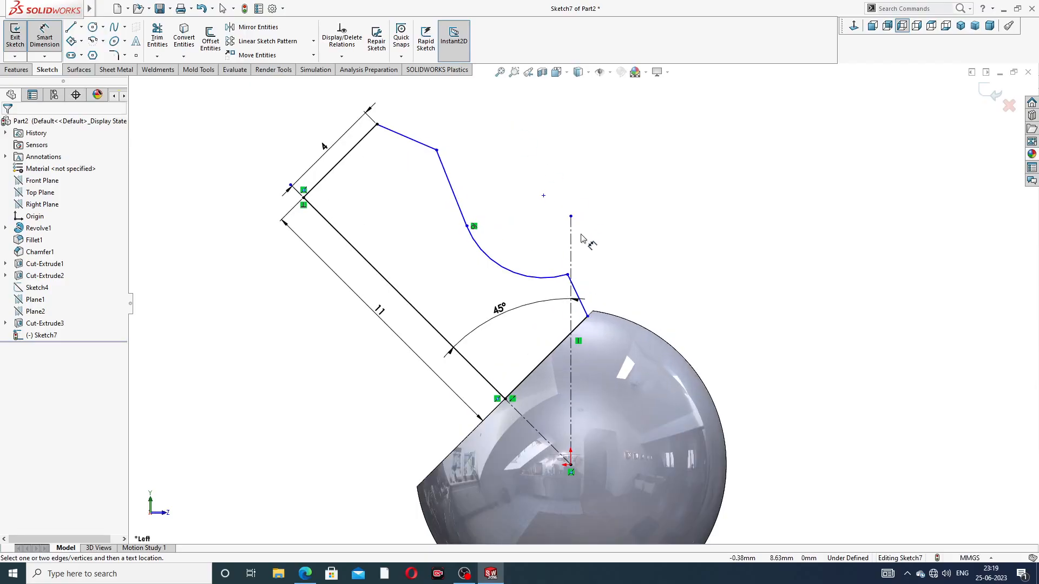
Leave the dimension tool and make the short line rising from the flat parallel to the profile's 11 mm axis line
right_click(627, 244)
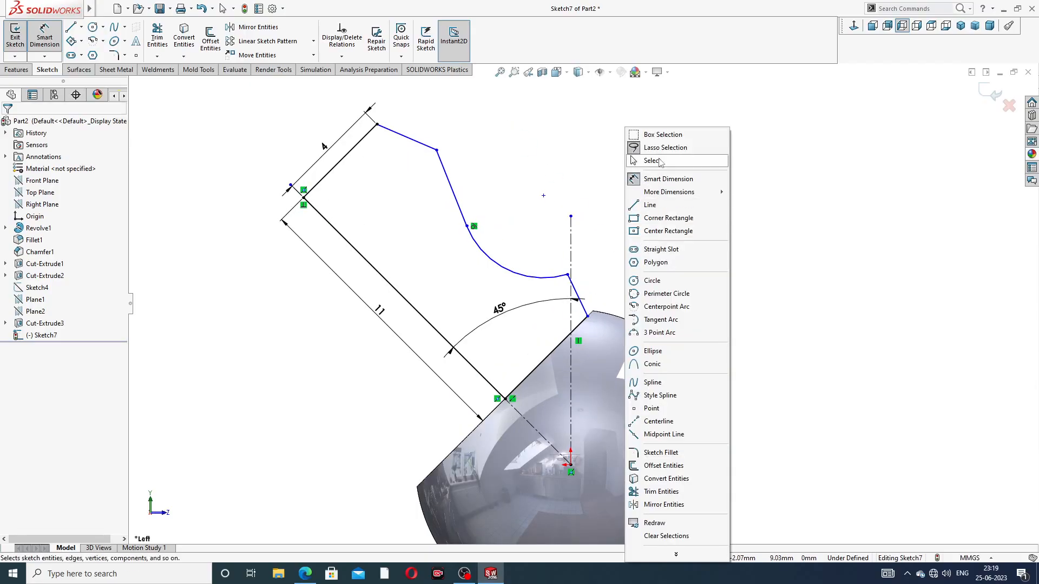
left_click(658, 164)
left_click(577, 294)
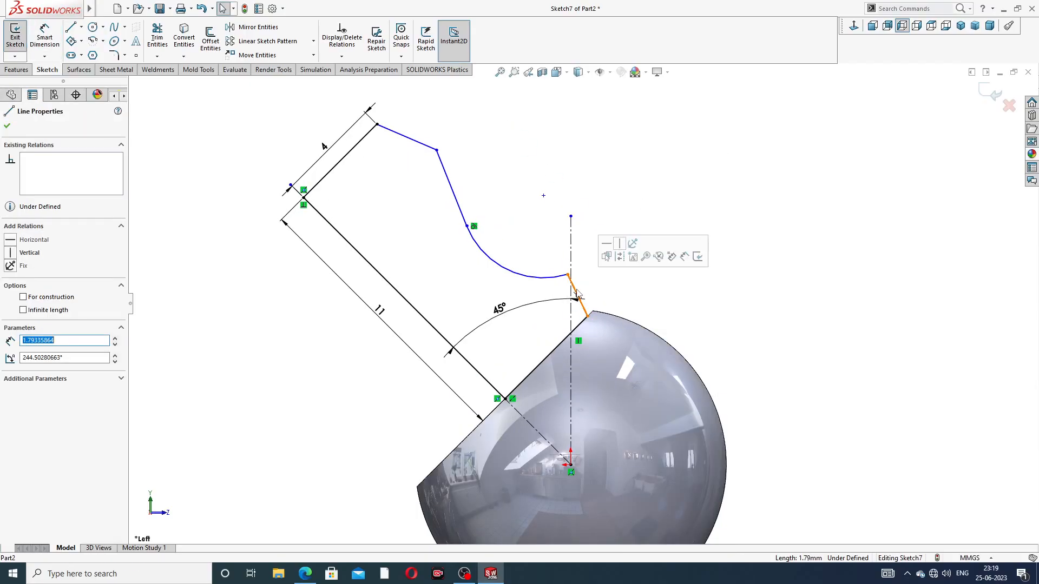
left_click(476, 371, "ctrl")
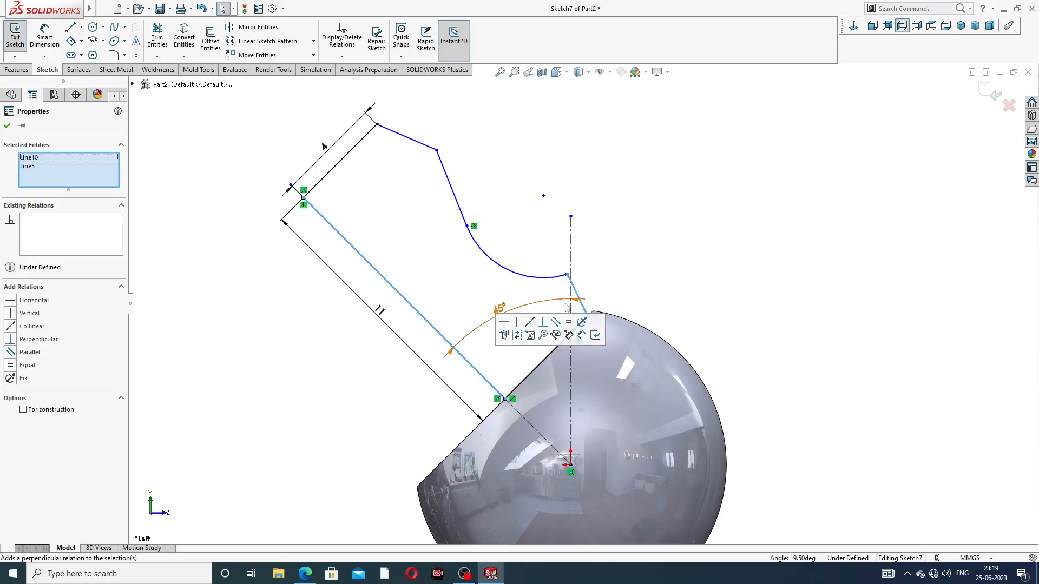
left_click(556, 322)
left_click(624, 262)
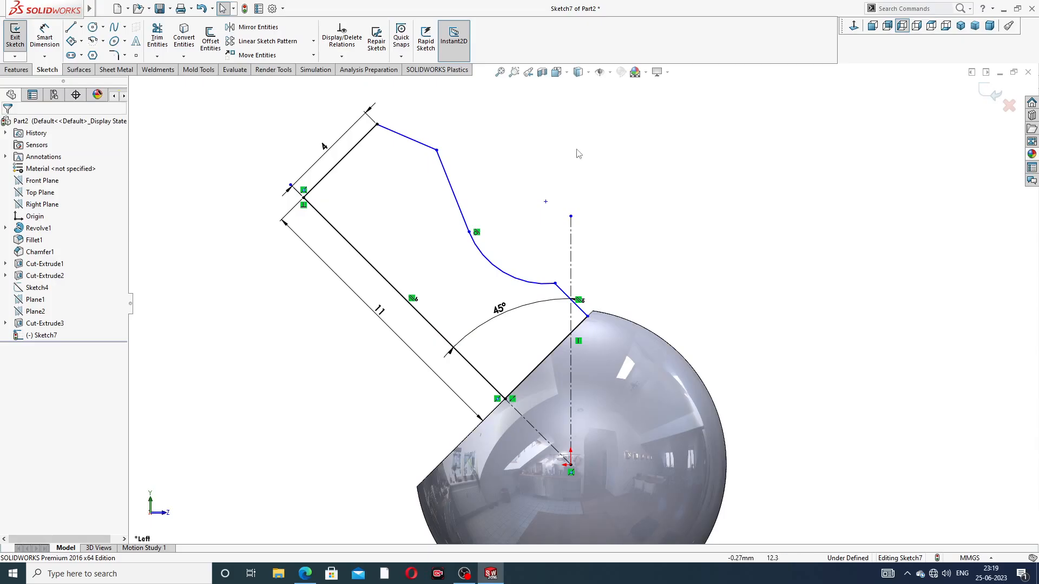
Set the length of the profile's outer end line to 3 mm
left_click(46, 37)
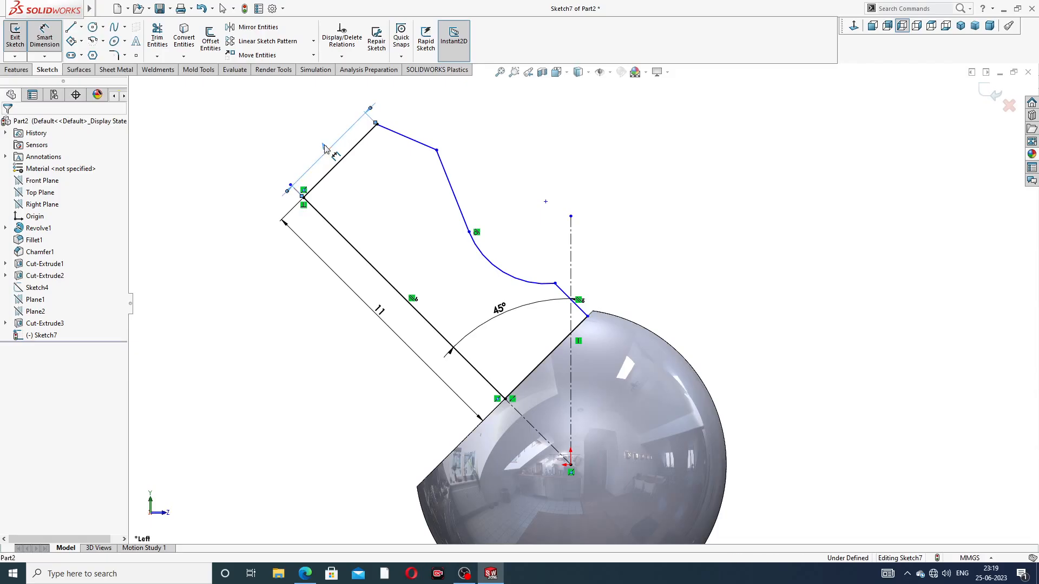
left_click(324, 144)
type("3")
key("Return")
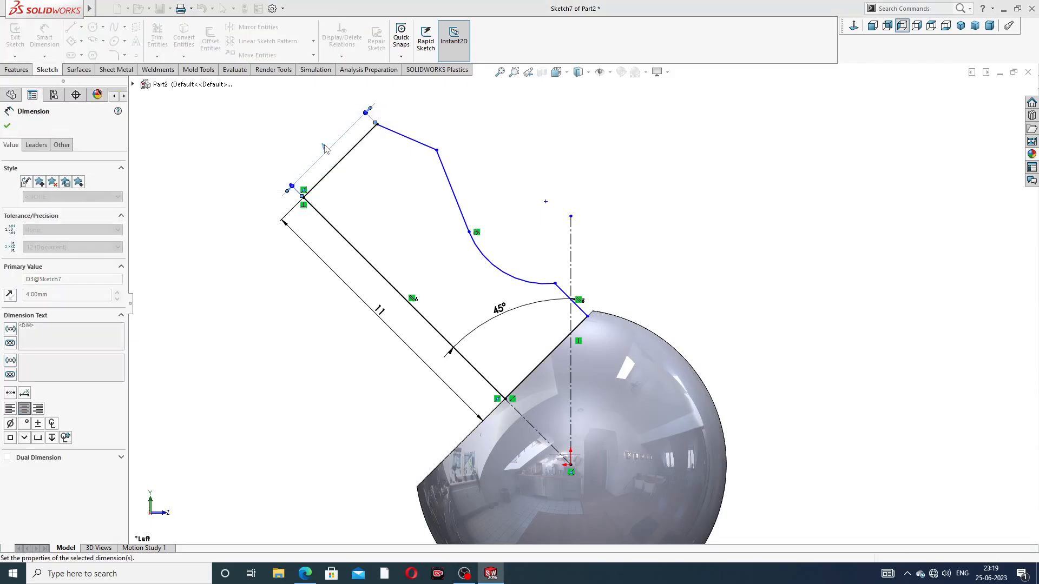
Dimension the distance from the profile's outer corner below the end line to the 11 mm axis line at 4 mm
left_click(419, 168)
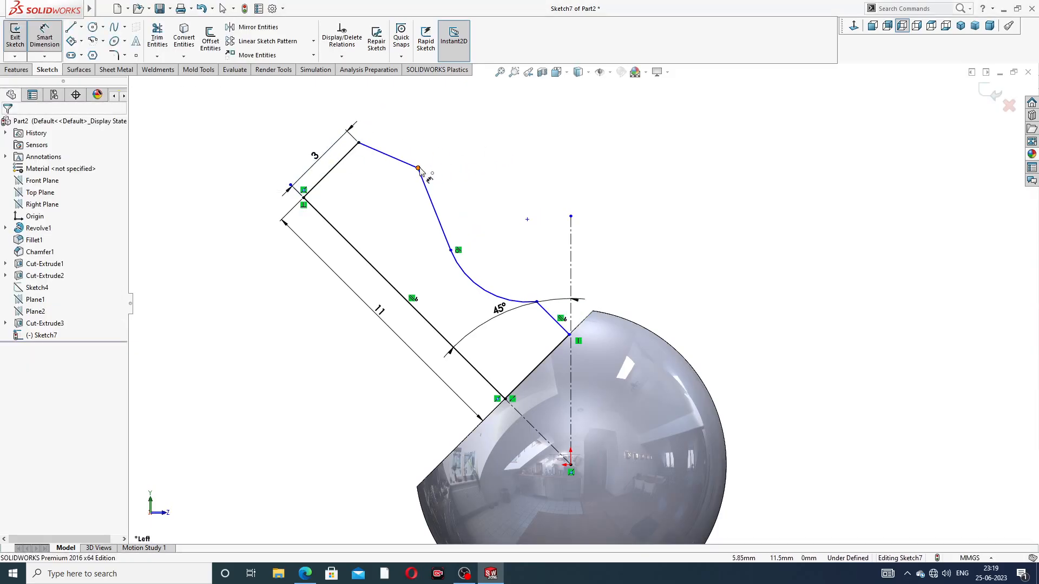
left_click(352, 238)
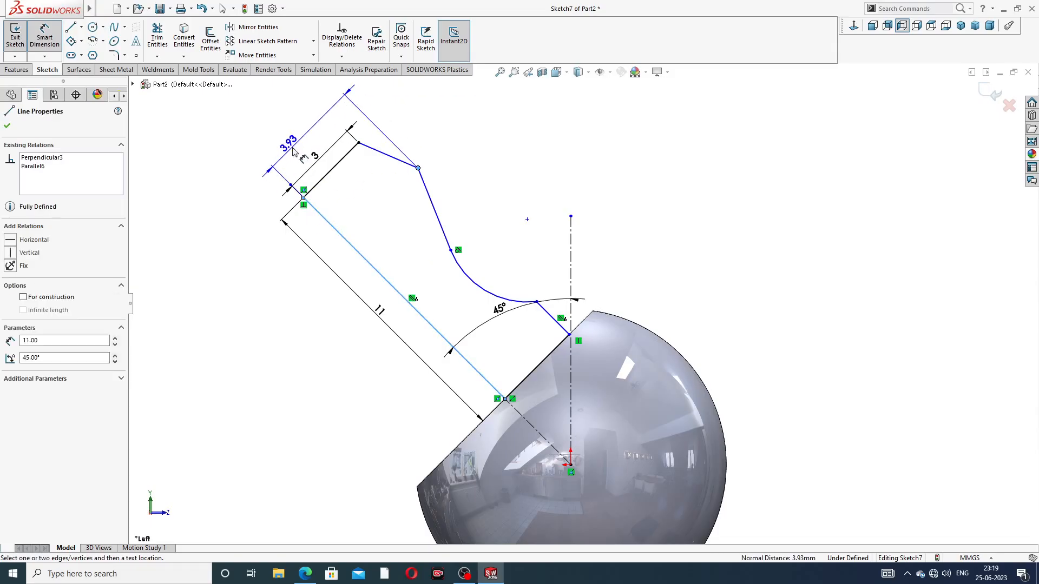
left_click(298, 151)
type("4")
key("Return")
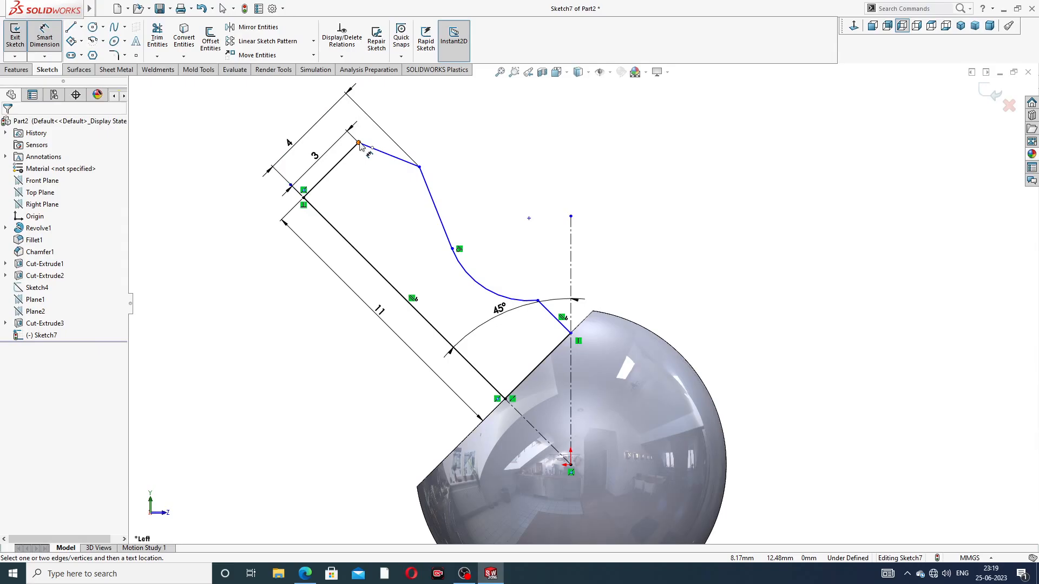
Dimension the short parallel line rising from the flat at 3 mm
left_click(557, 318)
left_click(592, 289)
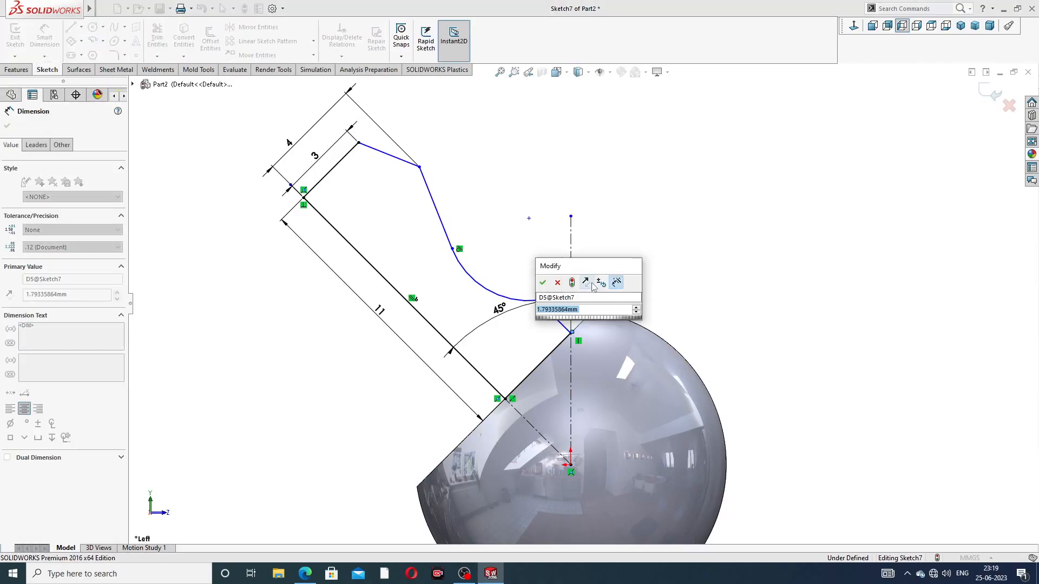
key("Return")
left_click(648, 229)
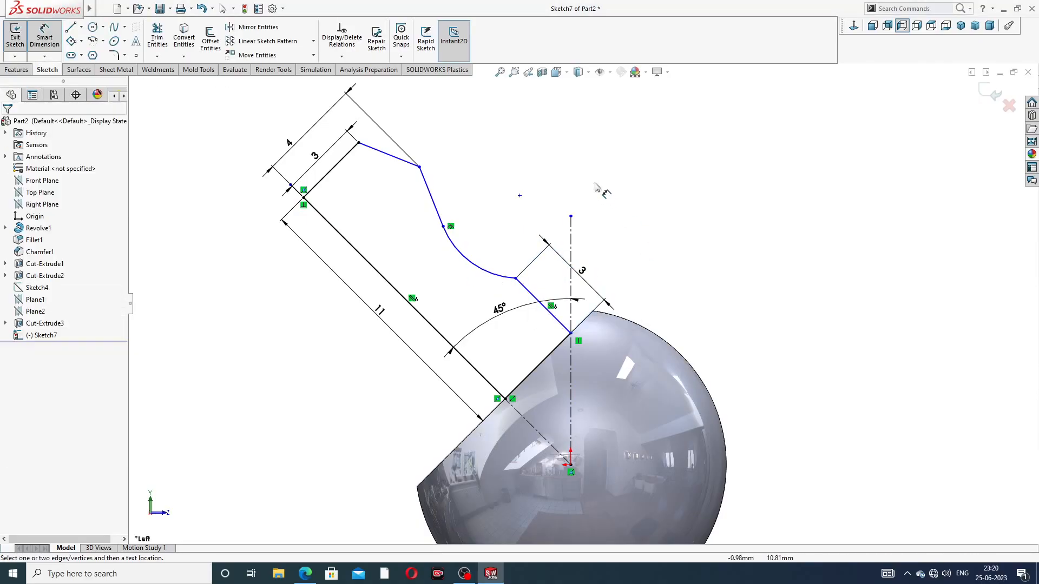
Dimension the sloping line next to the outer end line at 3 mm and move the 4 mm dimension farther outward
left_click(359, 143)
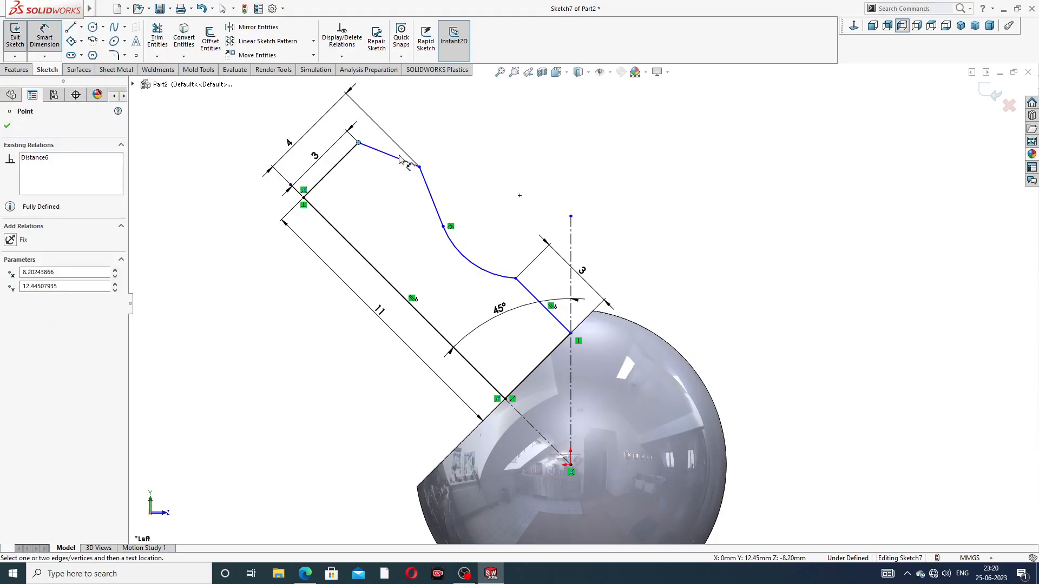
left_click(420, 167)
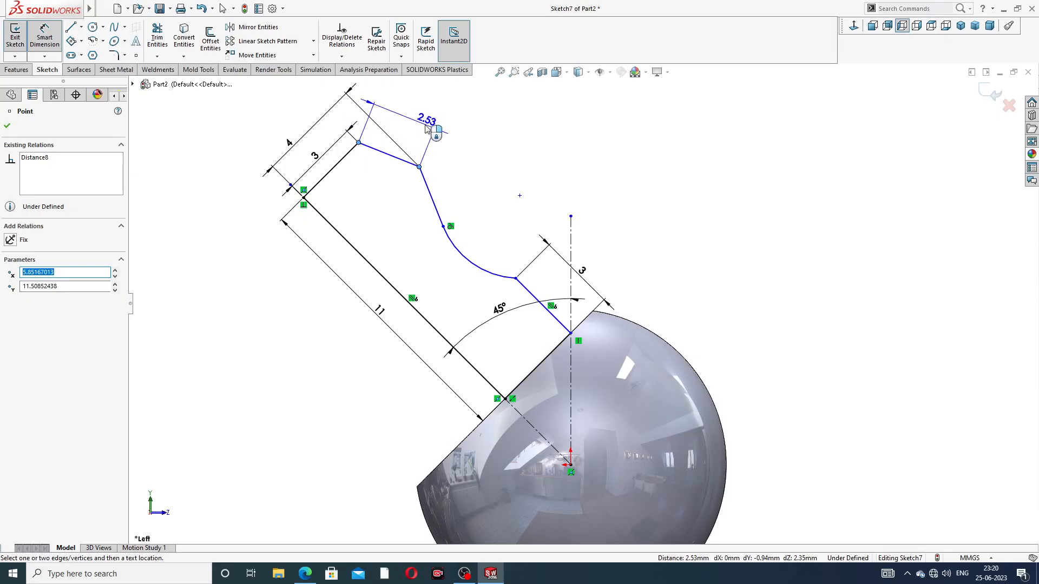
left_click(426, 130)
type("3")
key("Return")
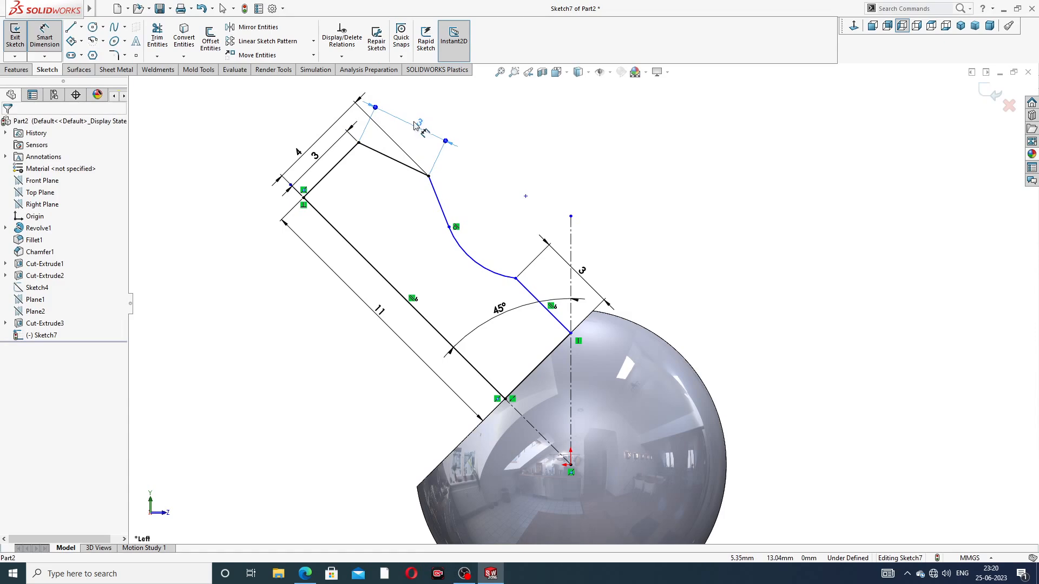
left_click(548, 149)
left_click_drag(298, 152, 288, 139)
scroll(564, 152, "up", 1)
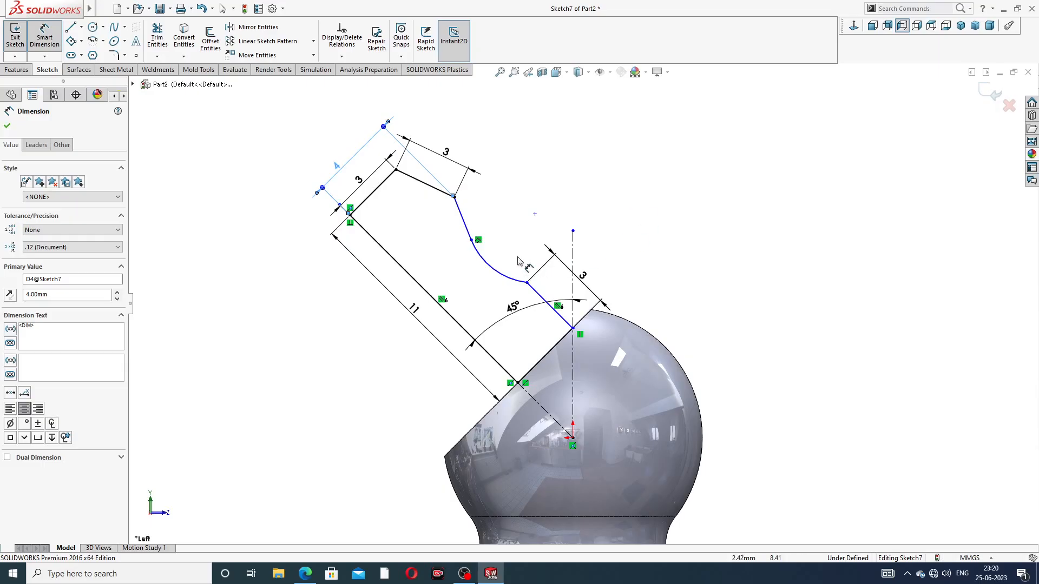
left_click(499, 273)
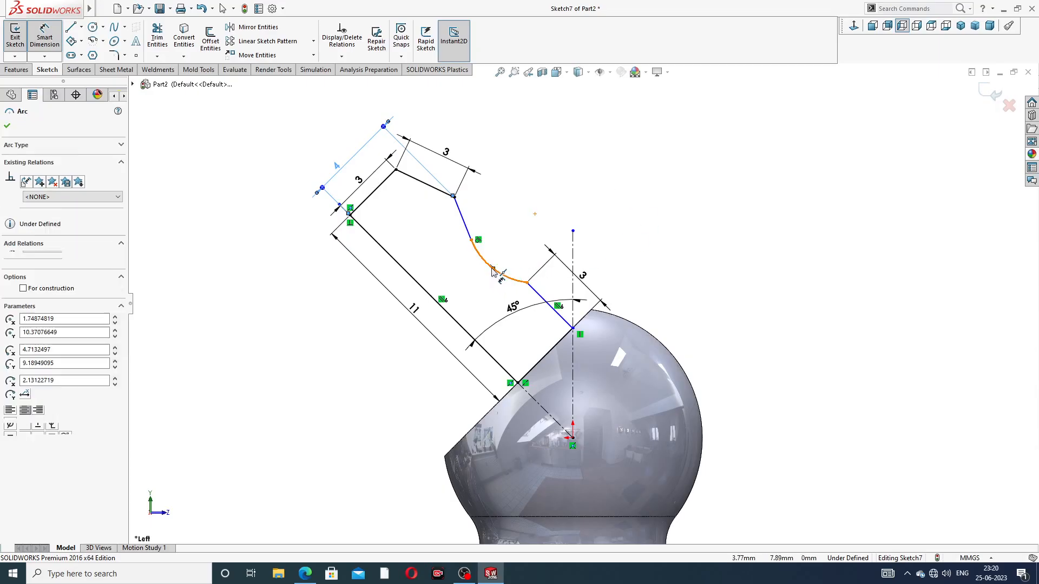
left_click(501, 263)
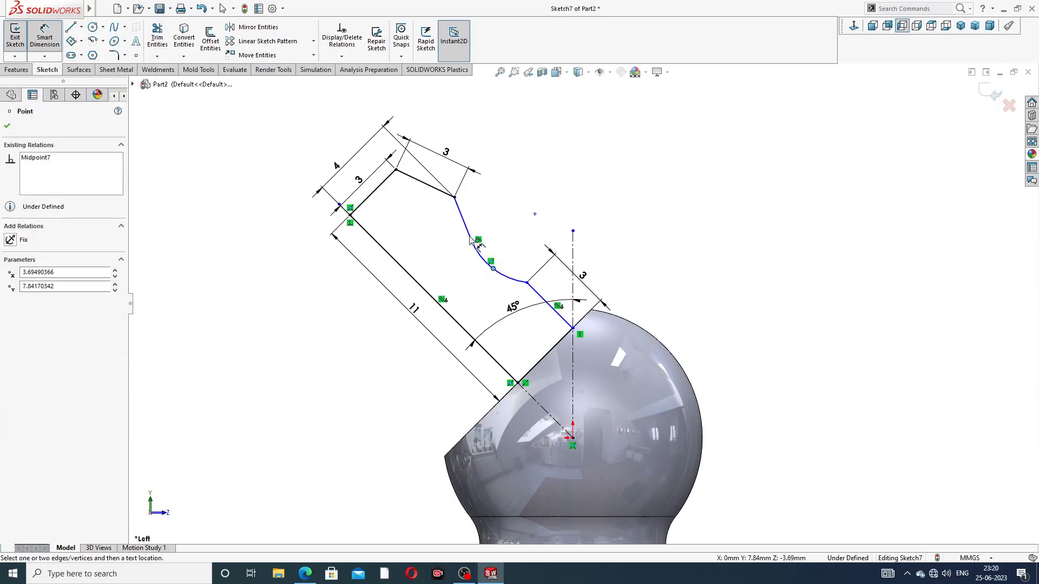
left_click(537, 210)
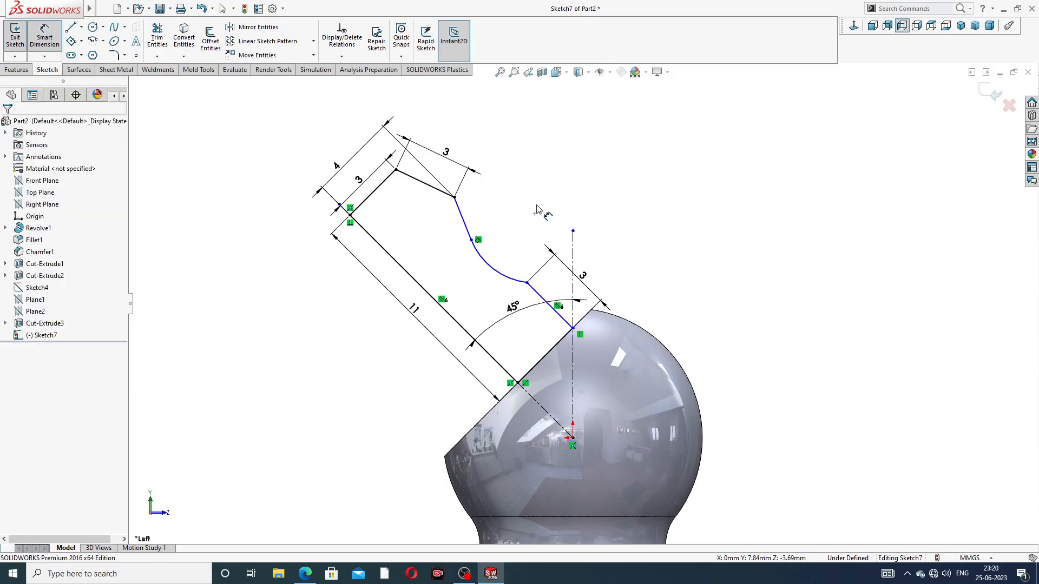
Dimension the concave arc between the sloping line and the short parallel line with a 2 mm radius
left_click(491, 268)
left_click(481, 288)
type("2")
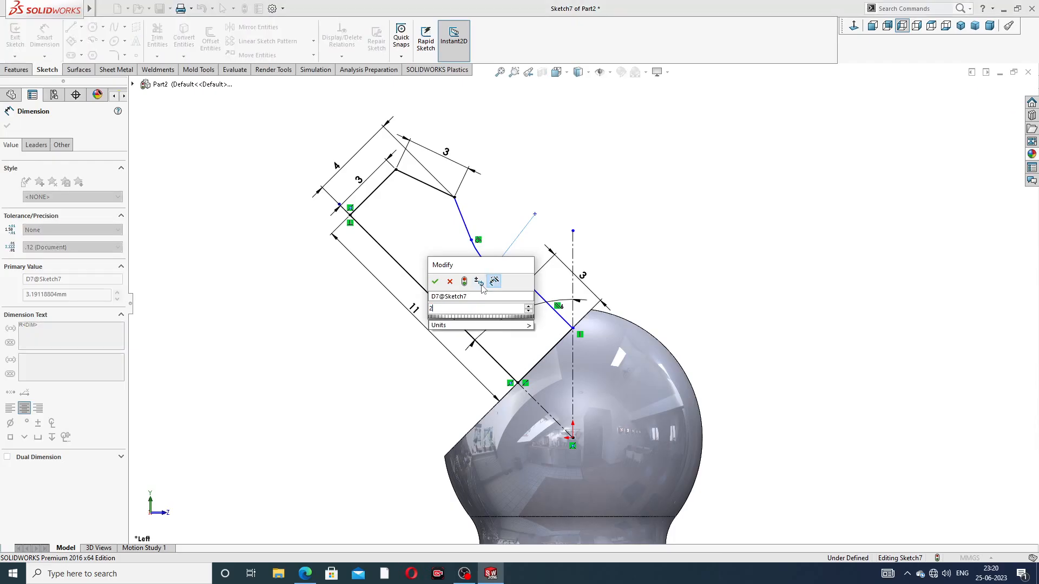
key("Return")
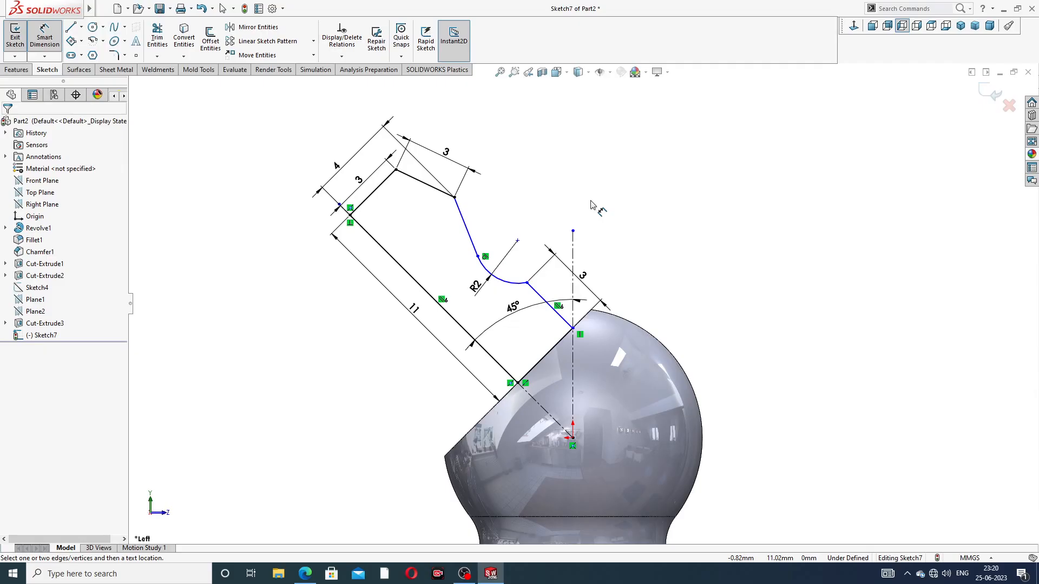
Dimension the arc's centre at 5 mm from the 11 mm axis line and shift the 45° dimension slightly
left_click(518, 240)
left_click(455, 321)
left_click(429, 247)
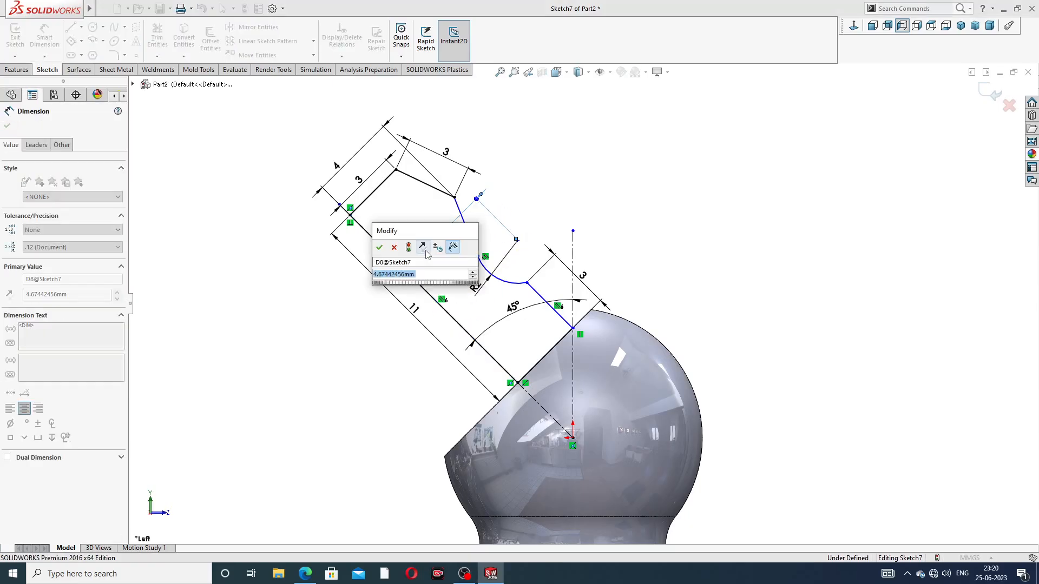
type("5")
key("Return")
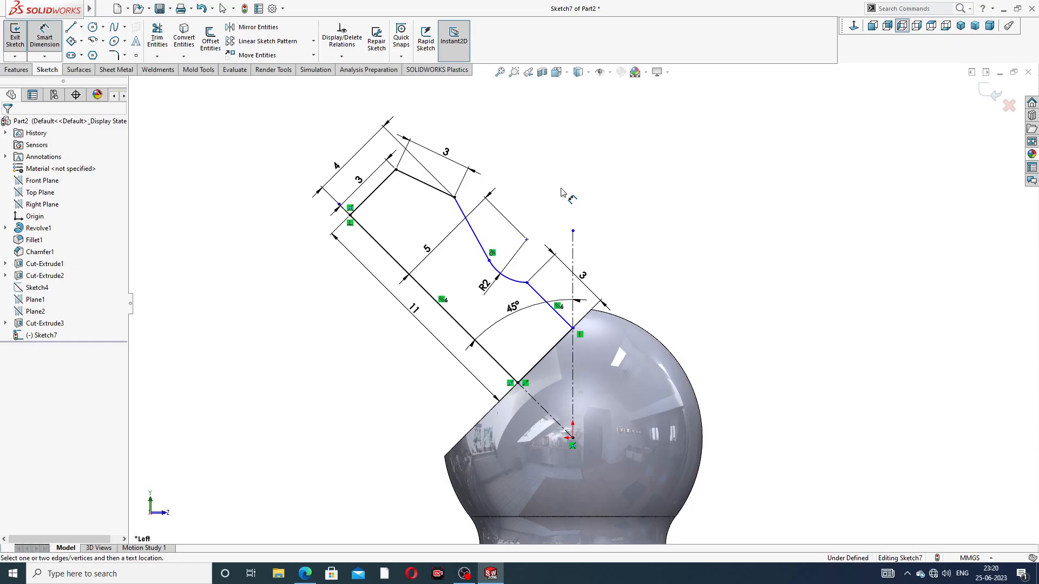
left_click_drag(520, 311, 516, 306)
left_click(648, 221)
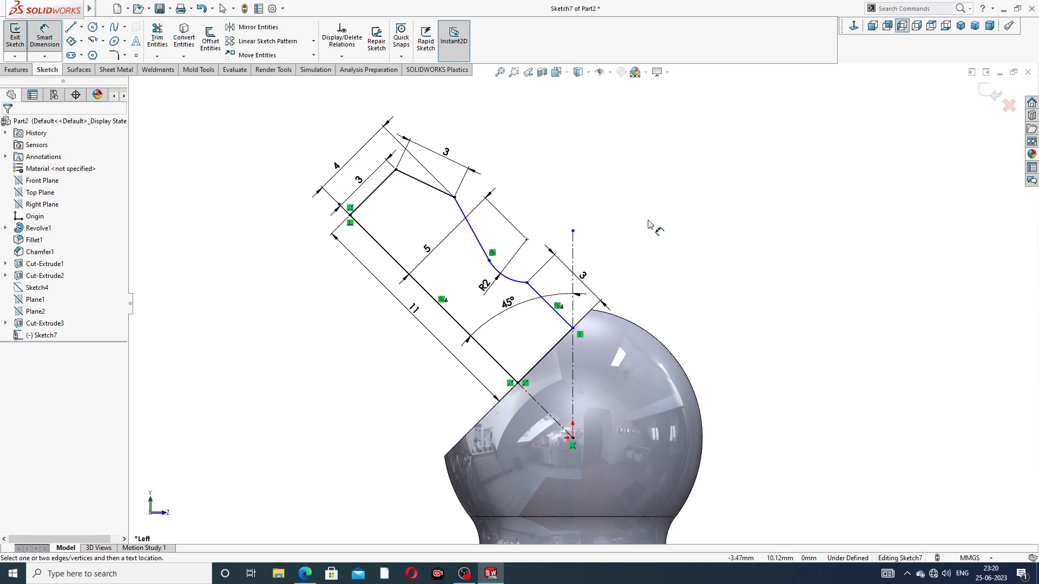
Set the length of the profile's base line on the ball's flat to 5 mm and end dimensioning
left_click(551, 355)
left_click(560, 372)
type("5")
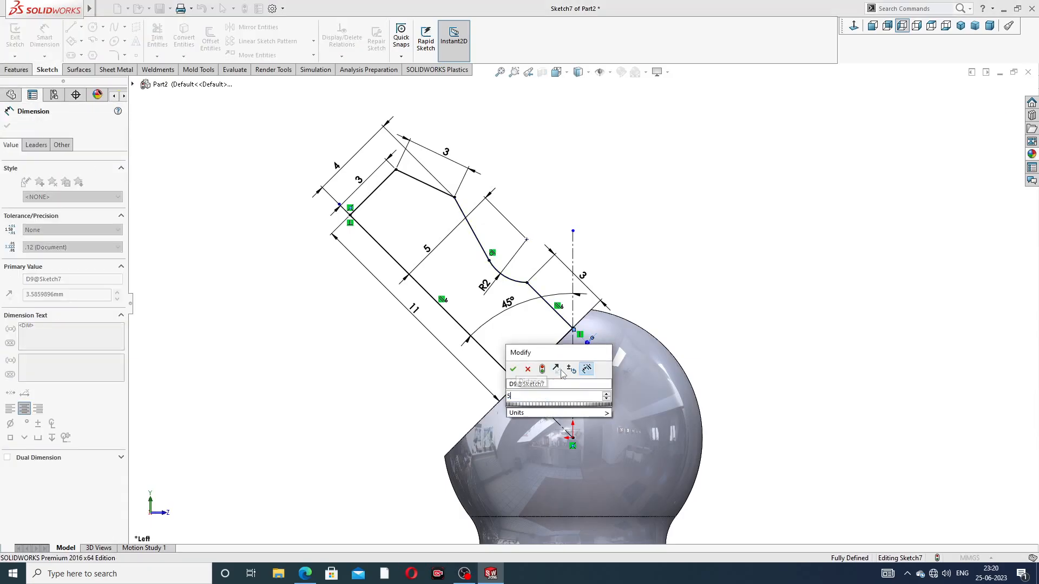
key("Return")
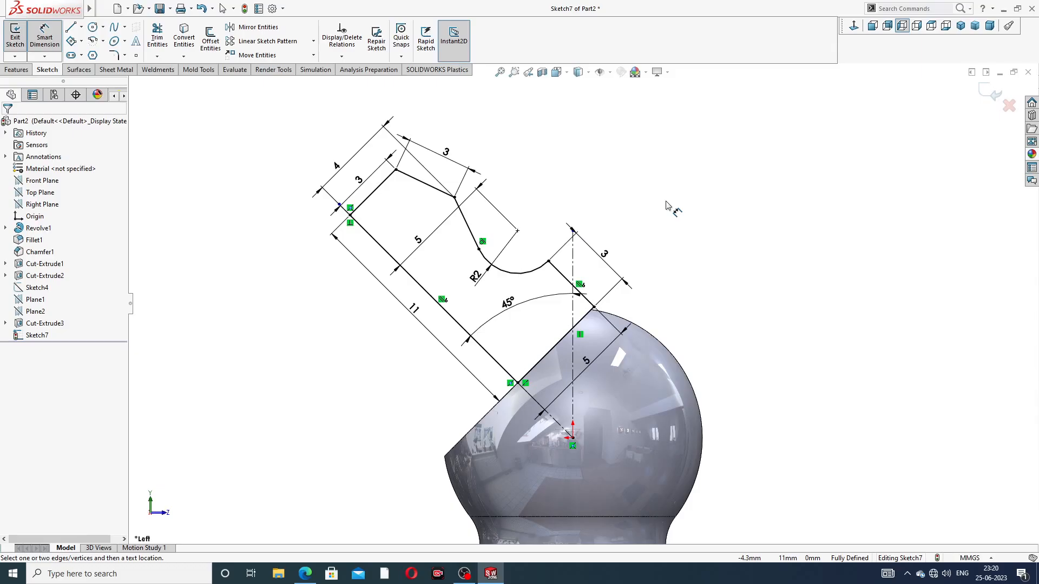
right_click(667, 188)
left_click(683, 164)
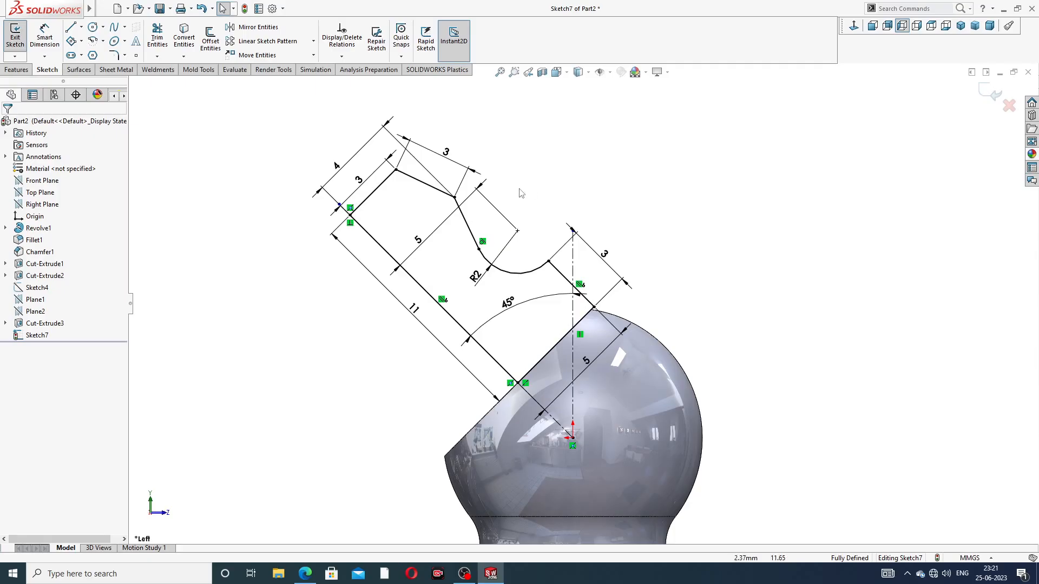
Switch to the browser showing the grease nipple PDF to examine the neck dimensions in the section view
left_click(306, 573)
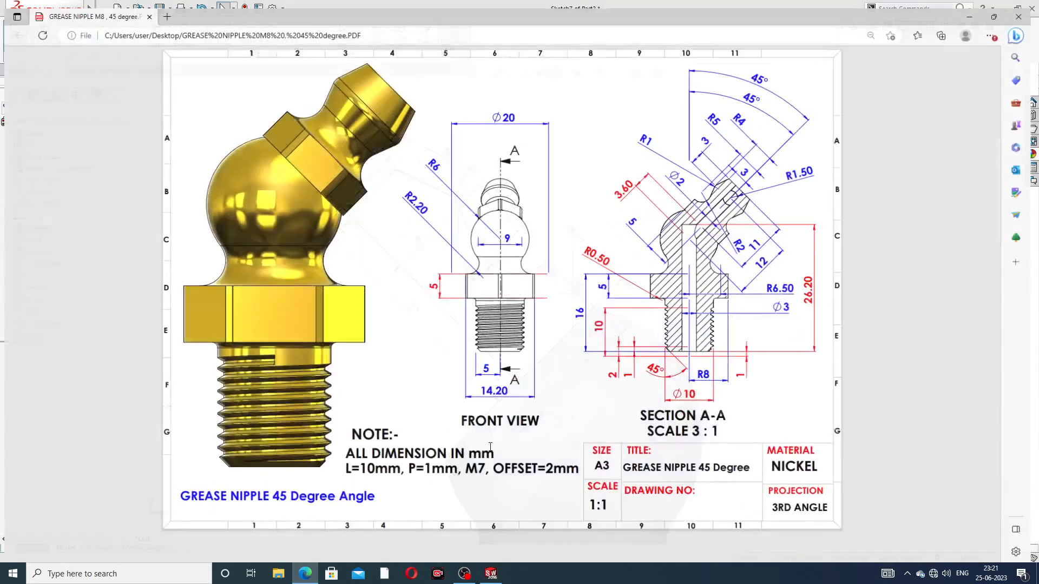
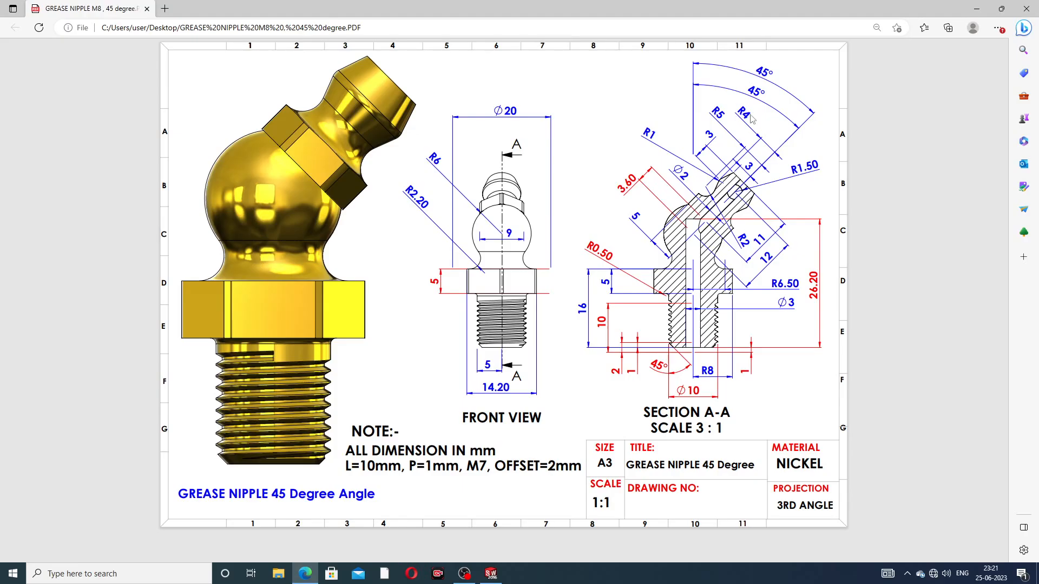
Switch back to SolidWorks and revolve the neck profile 360° about its 11 mm line, merged with the body
left_click(307, 578)
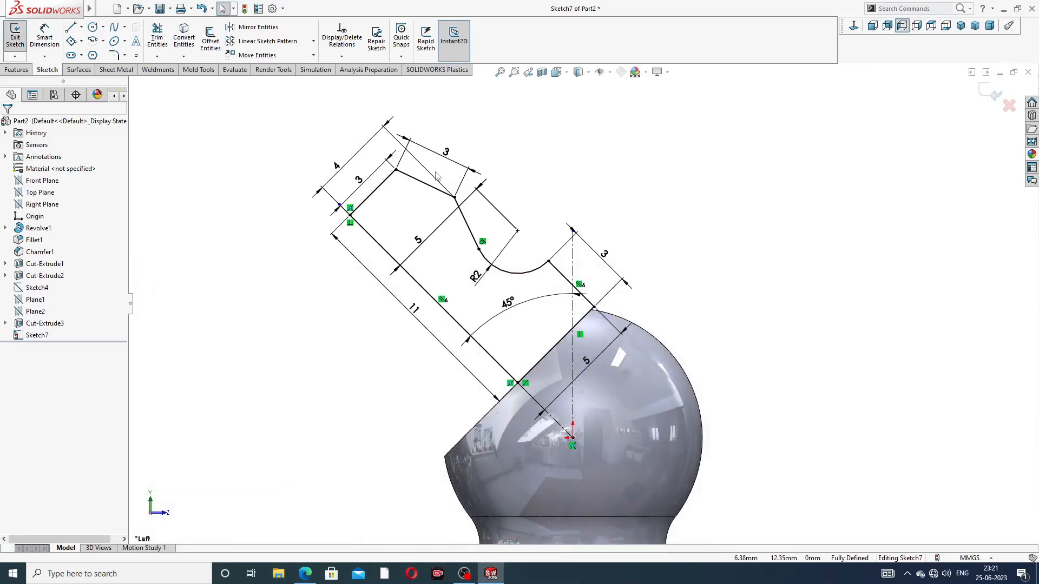
left_click(16, 69)
left_click(52, 43)
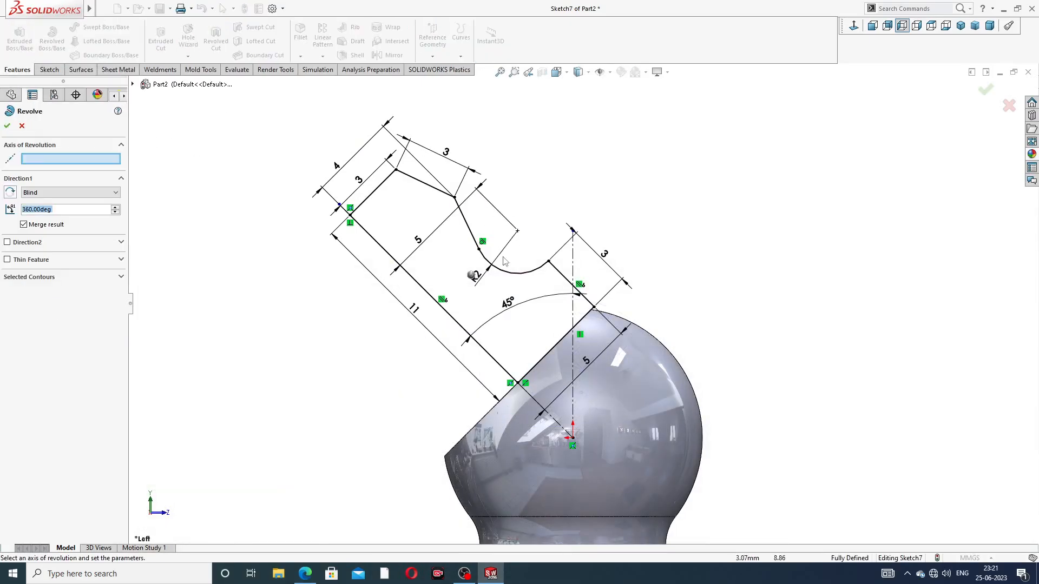
left_click(457, 322)
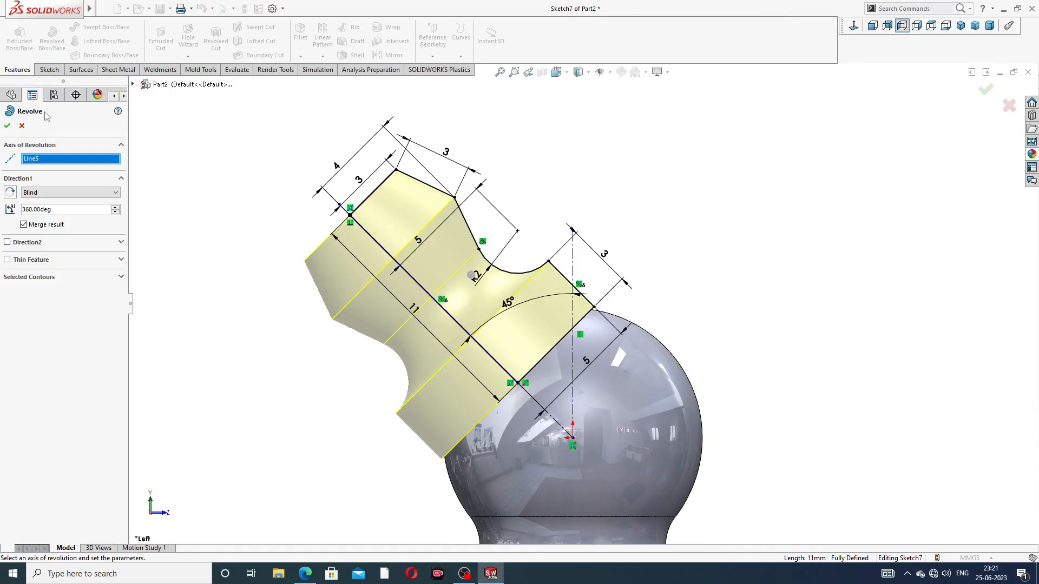
left_click(7, 128)
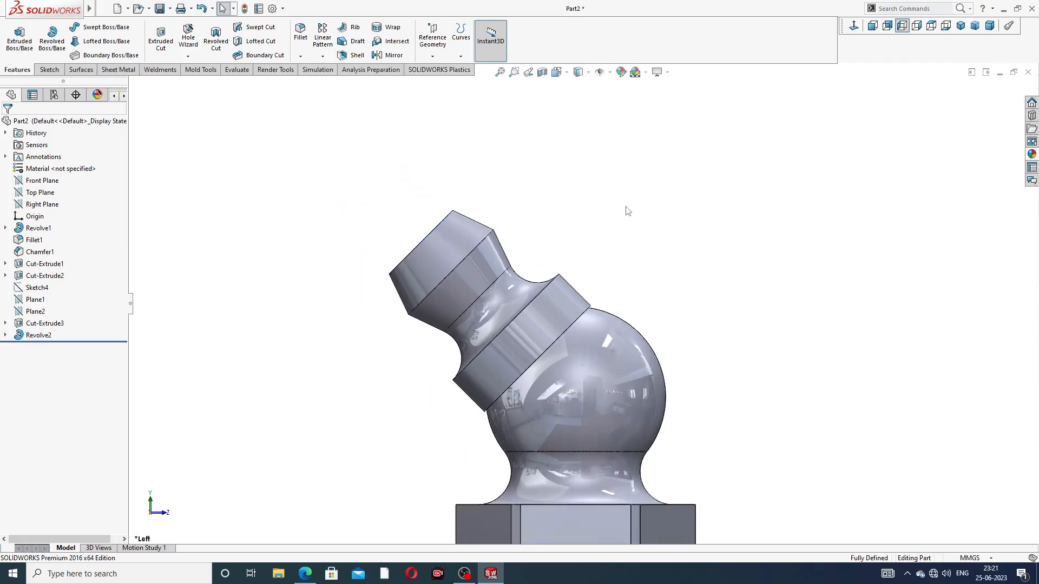
Sketch a six-sided polygon on the neck collar's ring face beside the ball, centred on the origin, with an inscribed circle of about 10.9 mm diameter
middle_click_drag(626, 211, 598, 278)
scroll(588, 317, "down", 3)
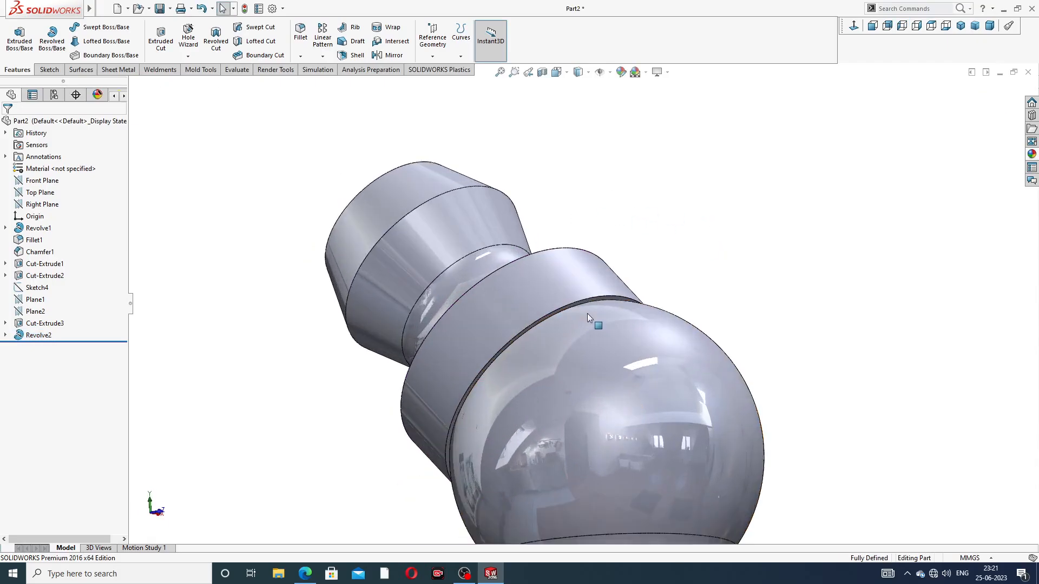
scroll(587, 315, "down", 2)
left_click(607, 291)
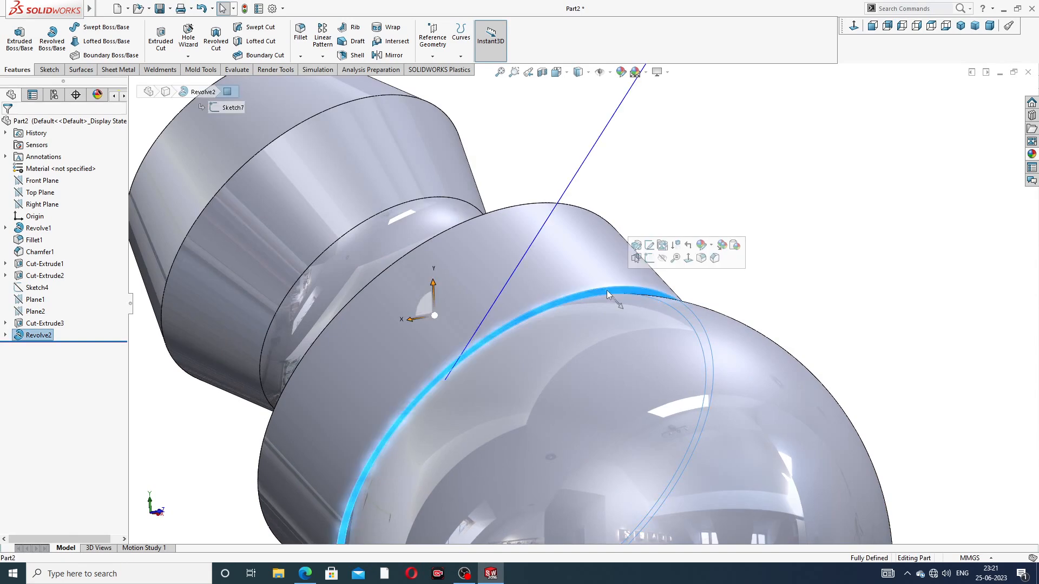
left_click(649, 258)
left_click(853, 28)
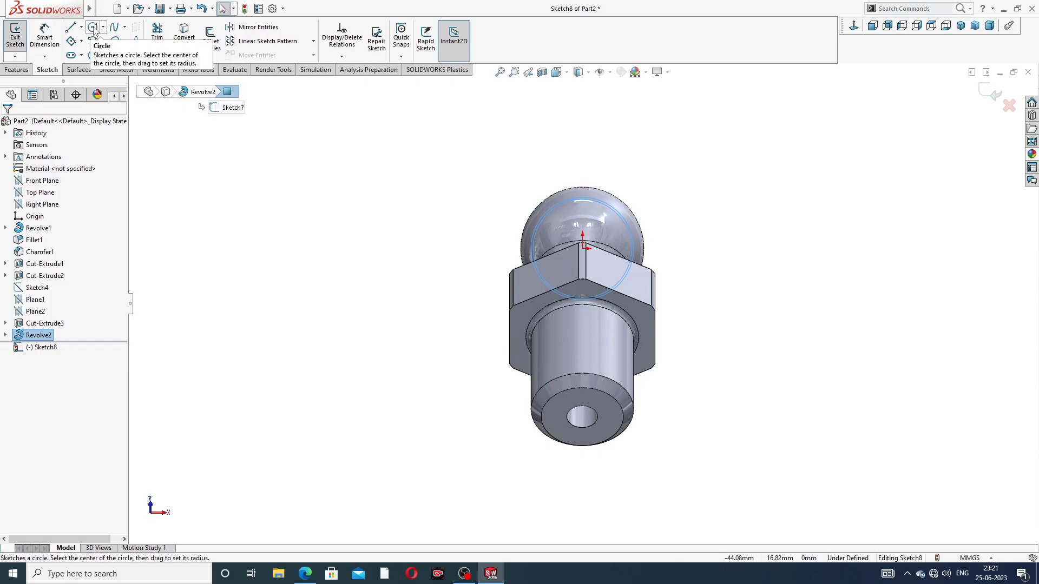
left_click(92, 55)
scroll(595, 249, "down", 5)
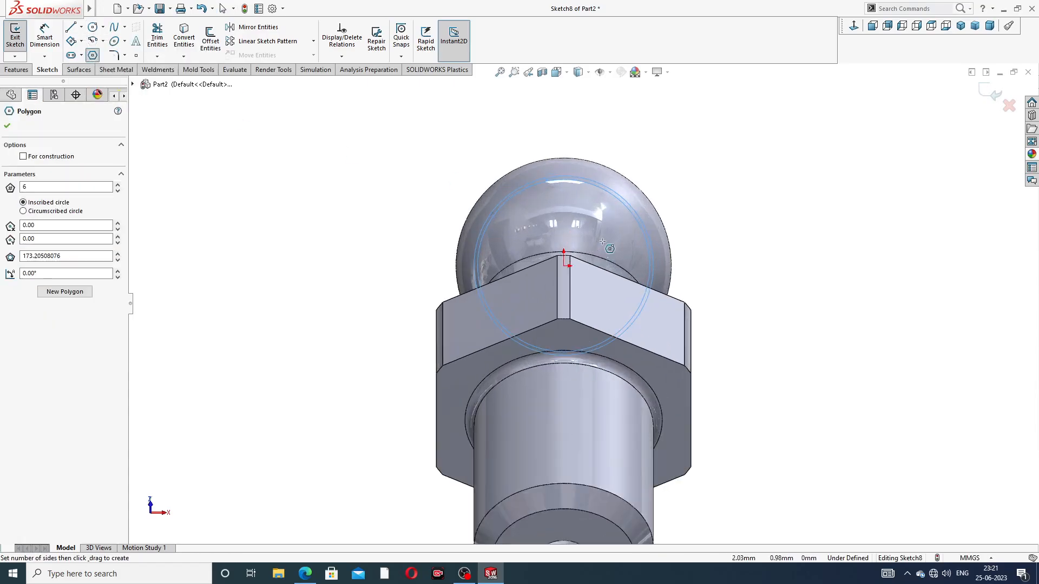
left_click_drag(556, 273, 587, 142)
right_click(630, 109)
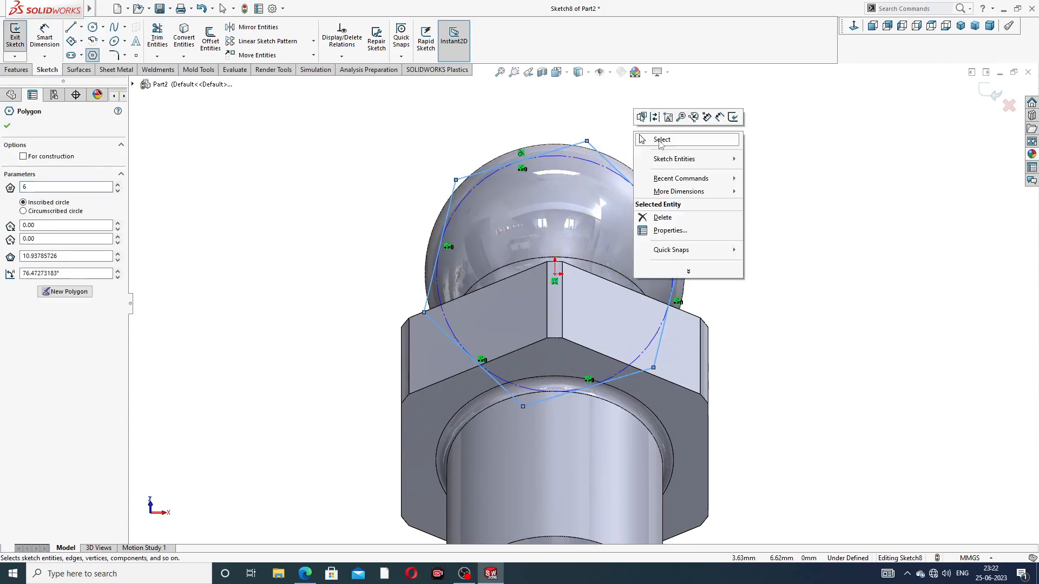
left_click(660, 144)
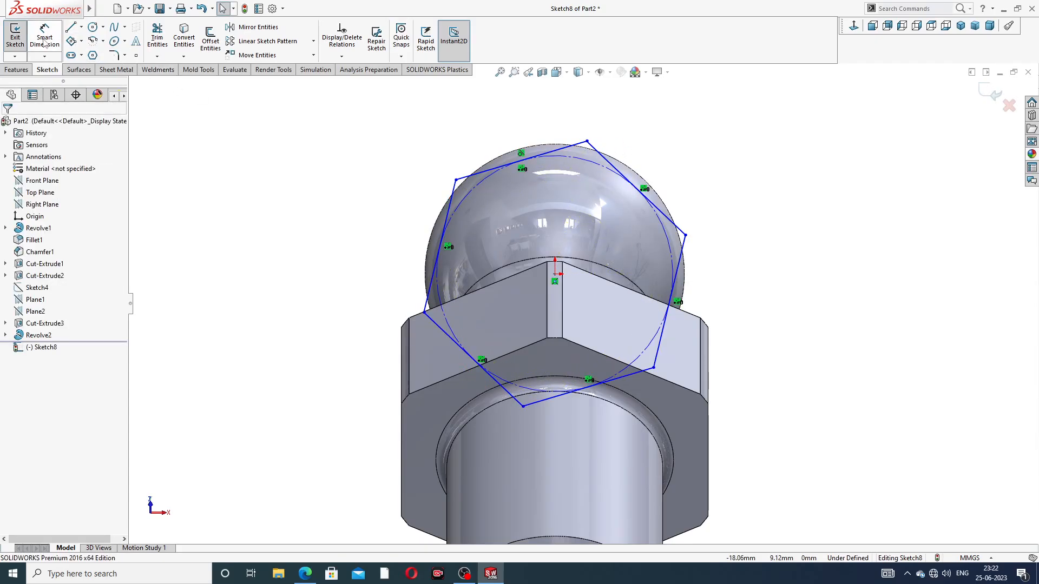
Add a vertical relation to one side of the hexagon
left_click(472, 176)
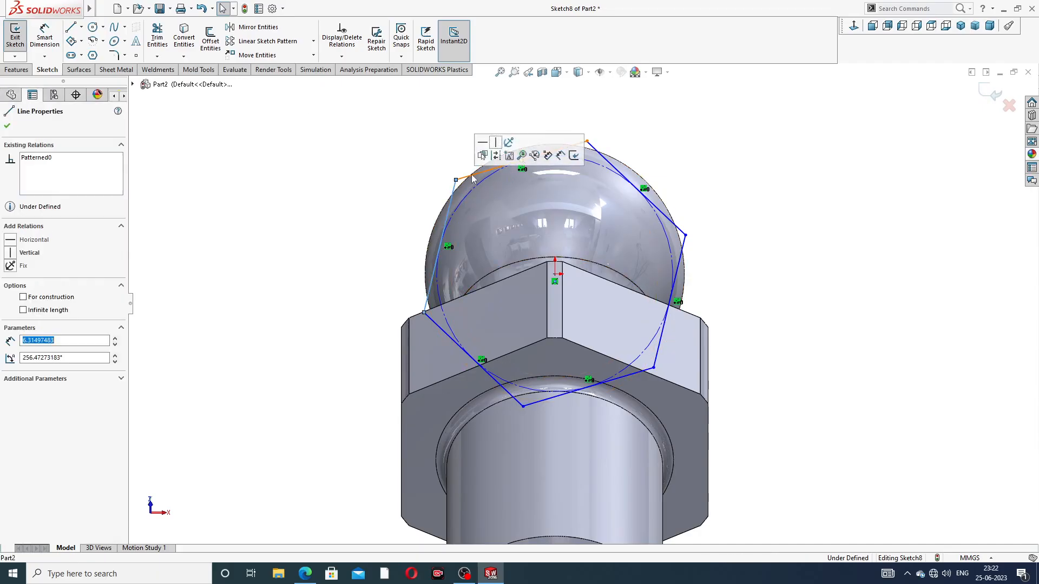
left_click(498, 142)
left_click(397, 144)
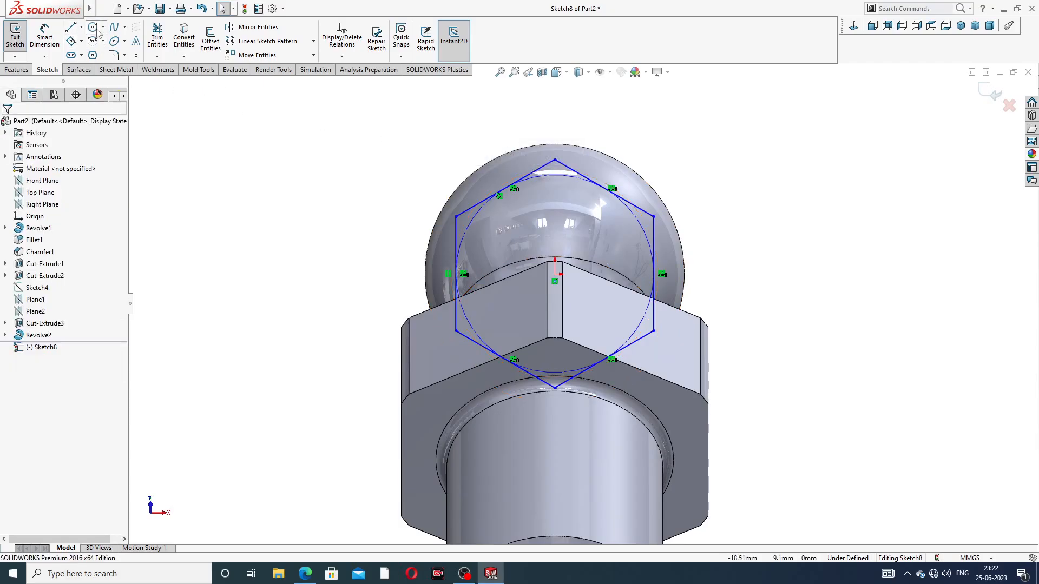
Draw a circle around the hexagon, centred on the origin, with a radius of about 6.9 mm
left_click(93, 27)
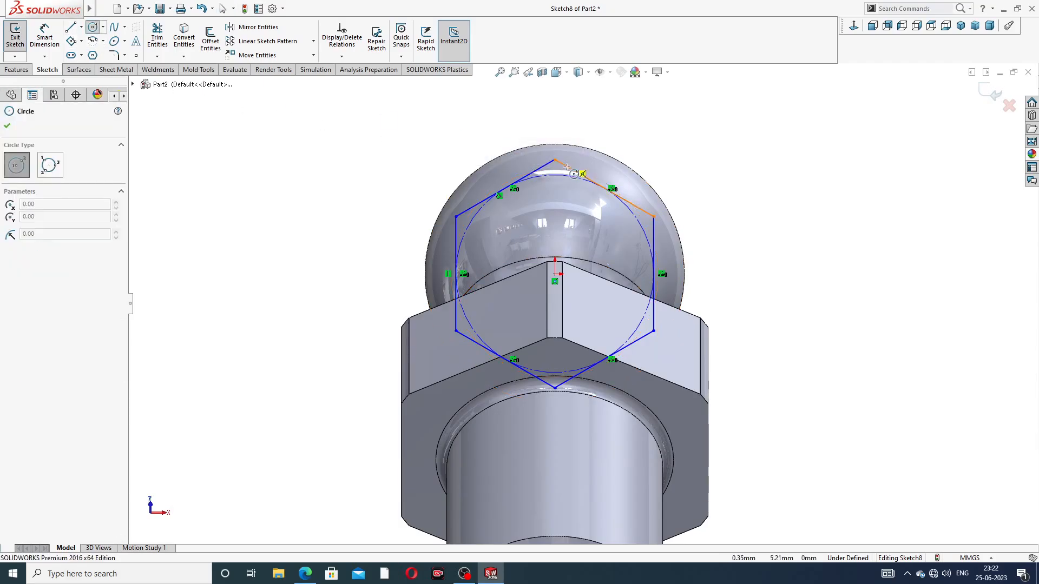
left_click(554, 275)
left_click(630, 142)
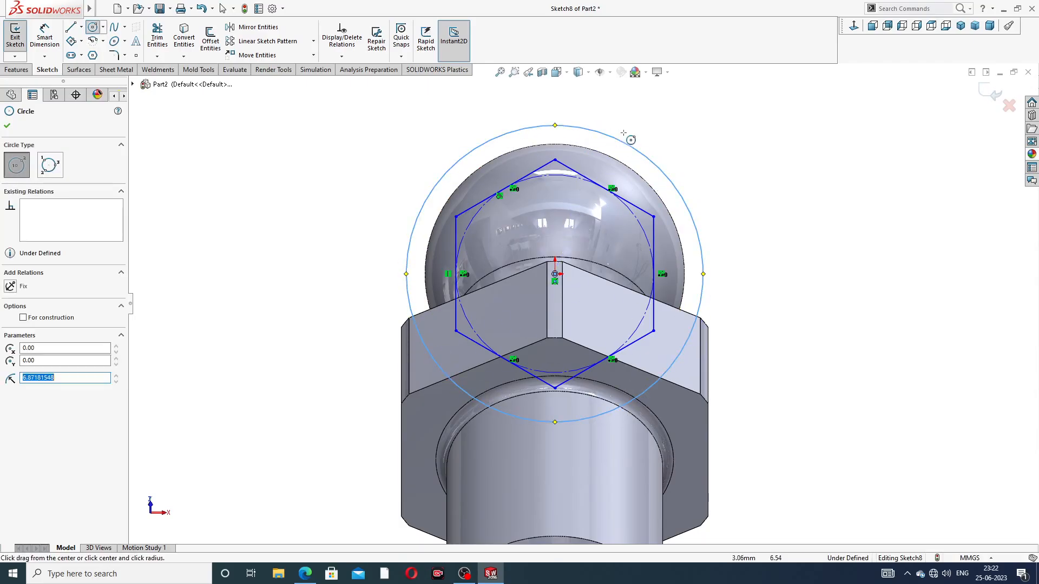
right_click(654, 146)
left_click(671, 155)
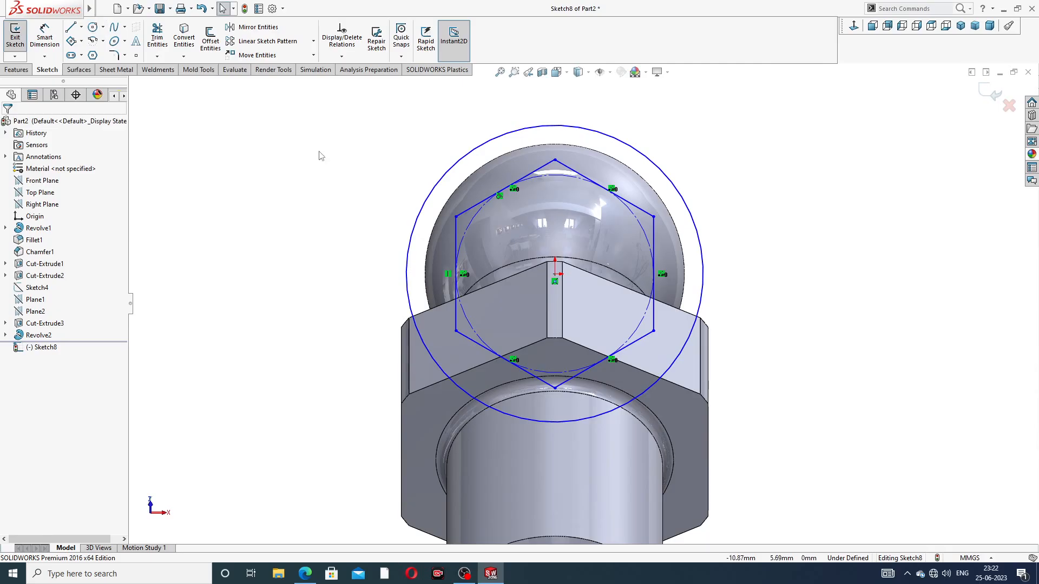
Dimension the hexagon's width between its two vertical sides at 9 mm
left_click(44, 43)
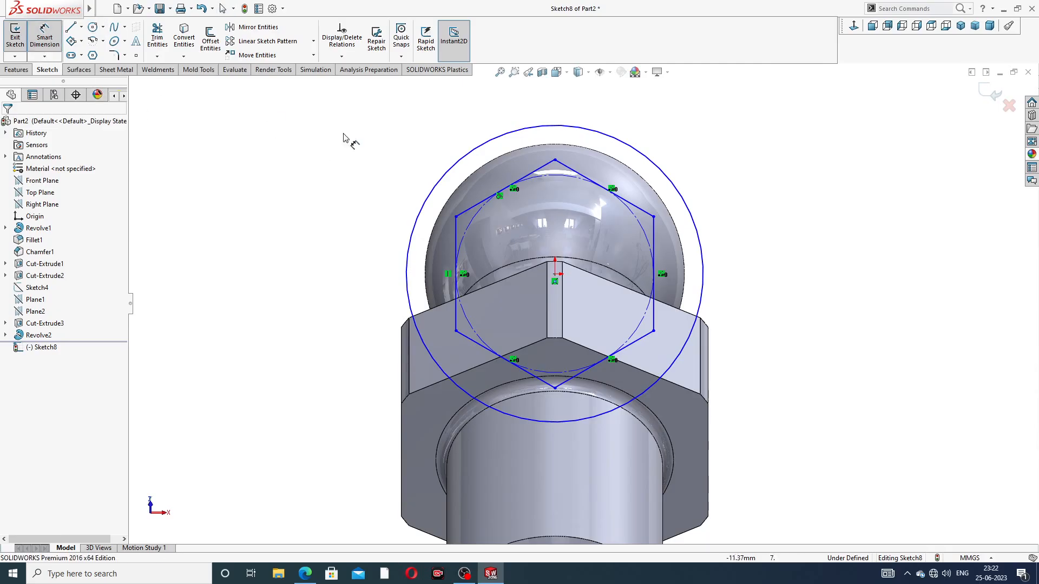
left_click(456, 218)
left_click(654, 218)
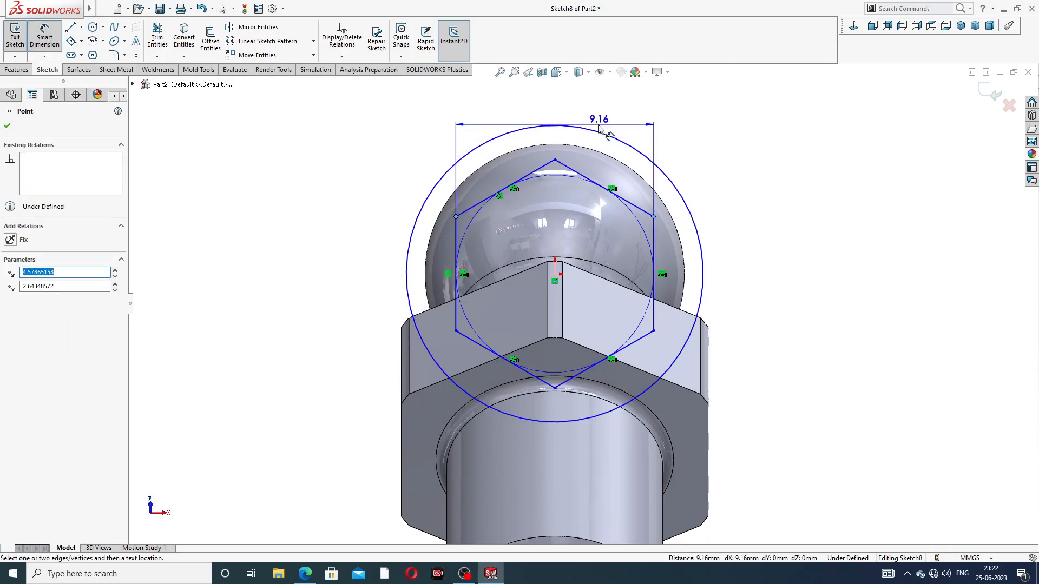
left_click(595, 126)
type("9")
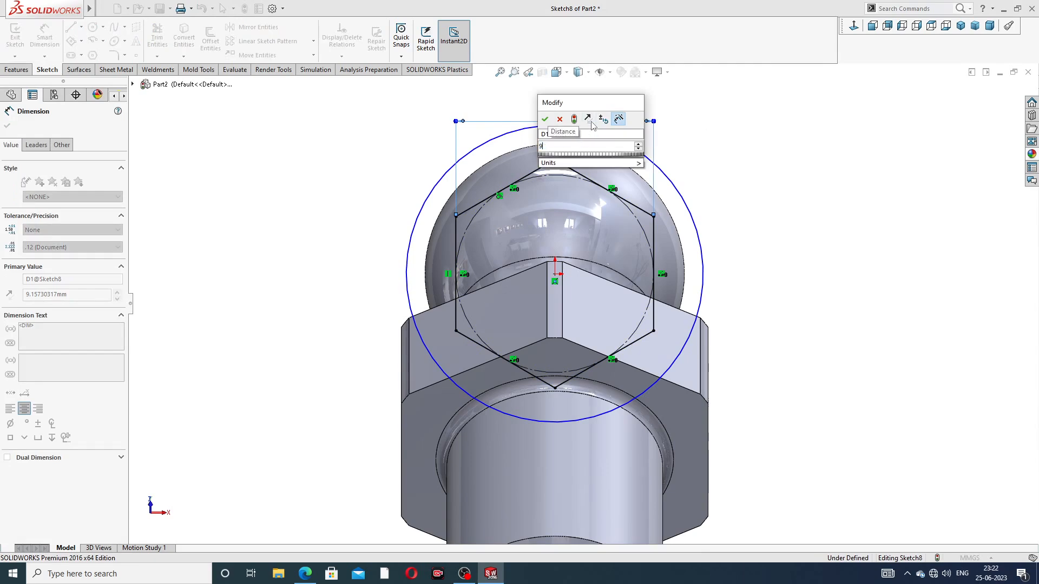
key("Return")
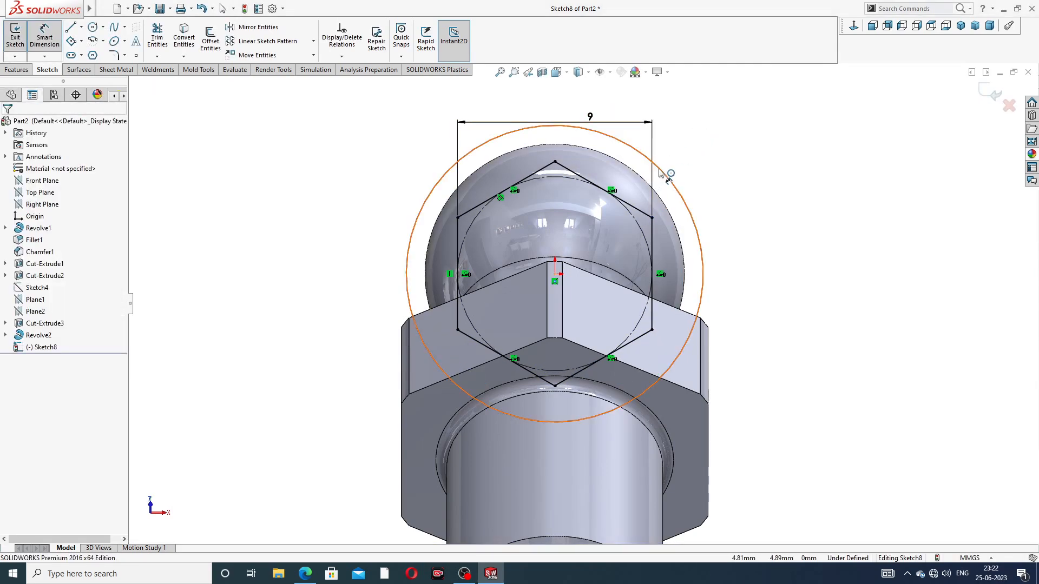
Dimension the outer circle's diameter at 11 mm and end dimensioning
left_click(659, 174)
left_click(690, 145)
type("11")
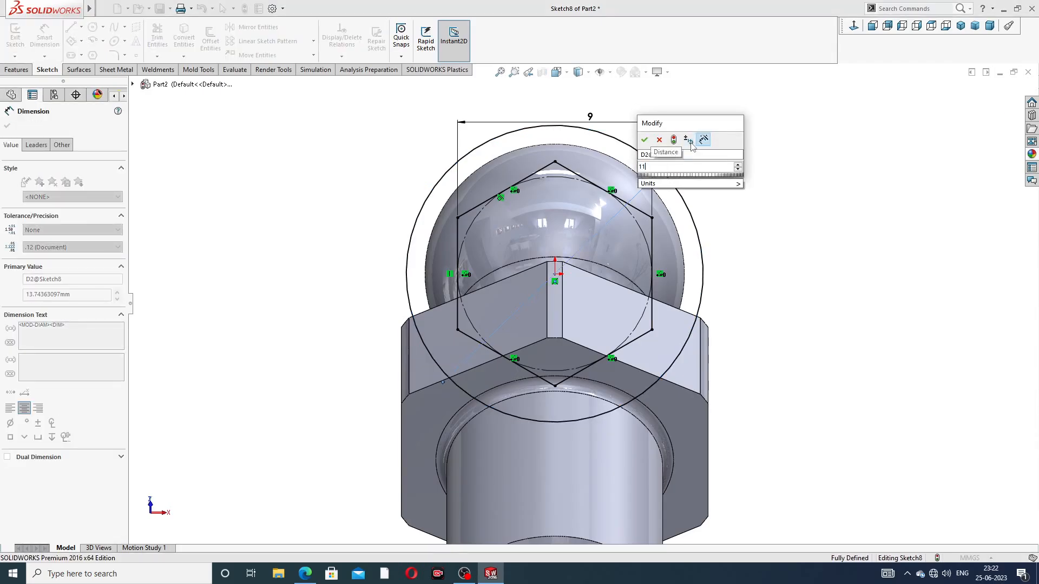
key("Return")
right_click(737, 129)
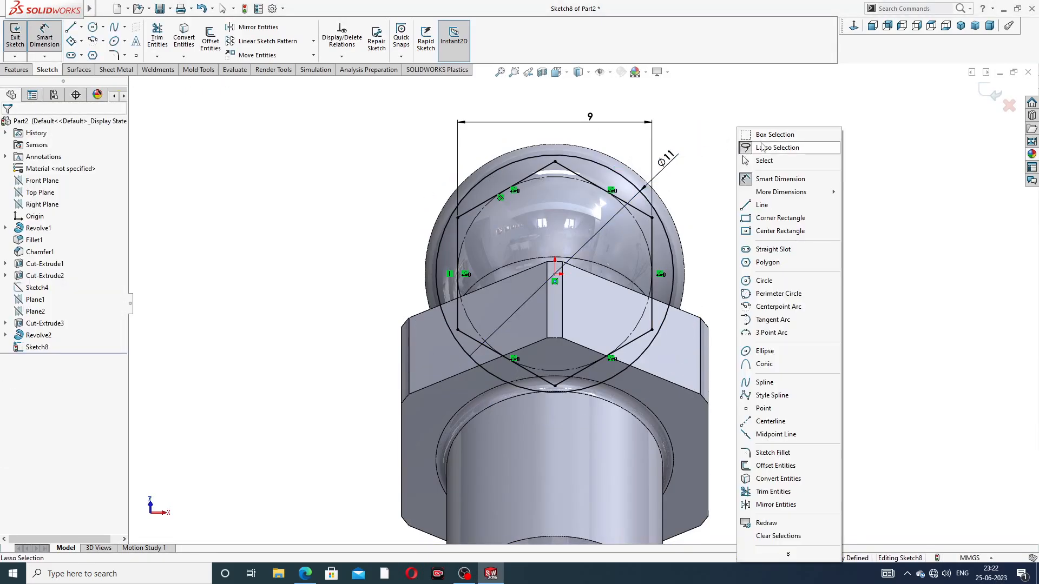
left_click(762, 147)
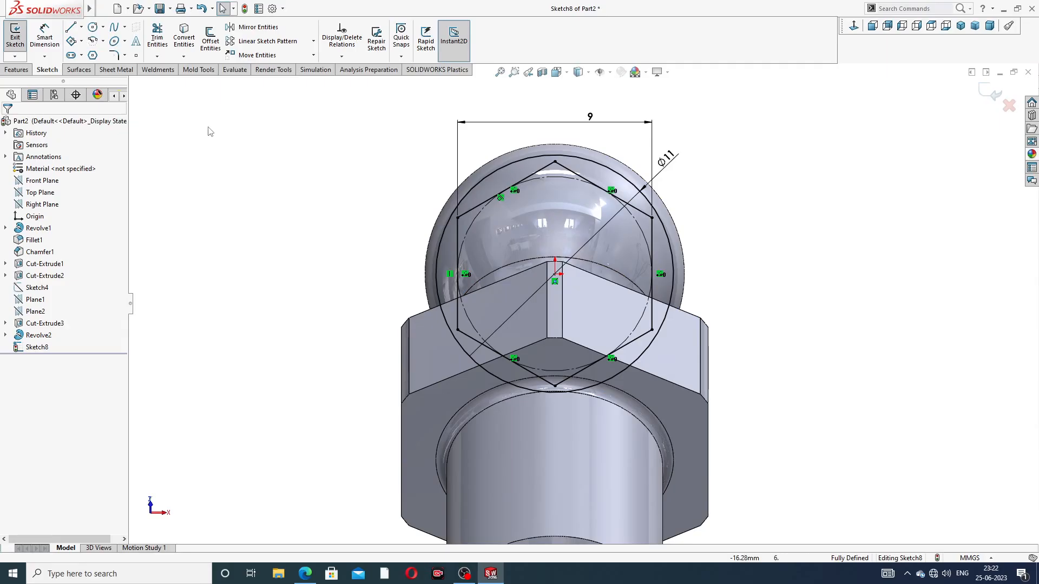
Try a 12 mm diameter for the outer circle and return it to 11 mm
double_click(666, 158)
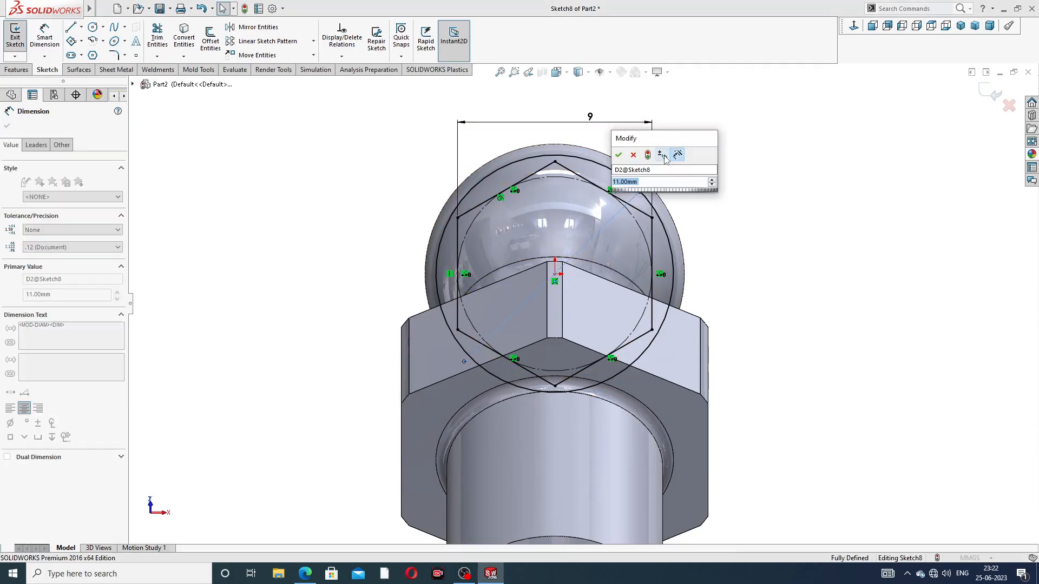
type("12")
key("Return")
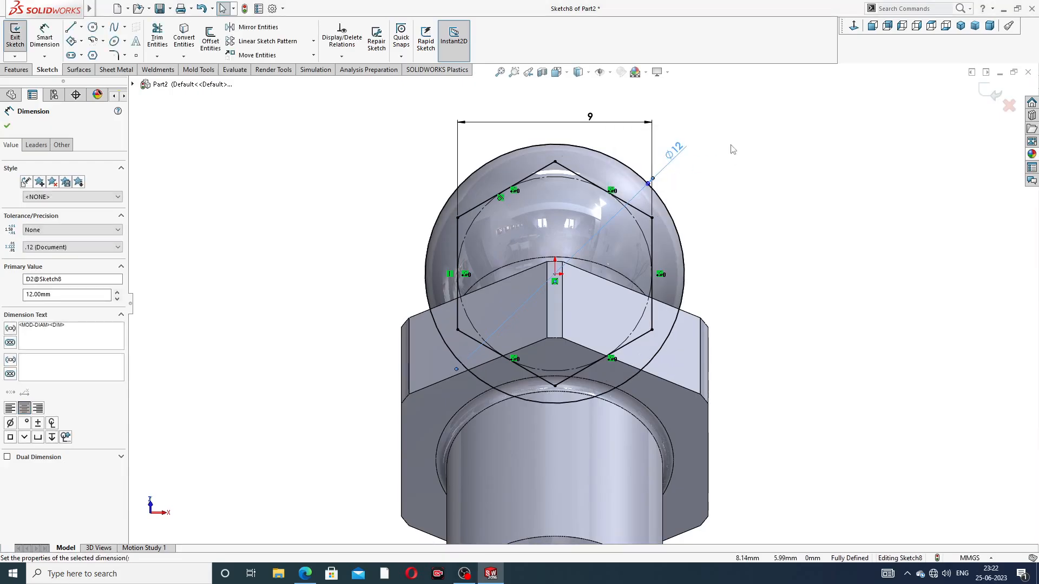
left_click(732, 149)
double_click(676, 151)
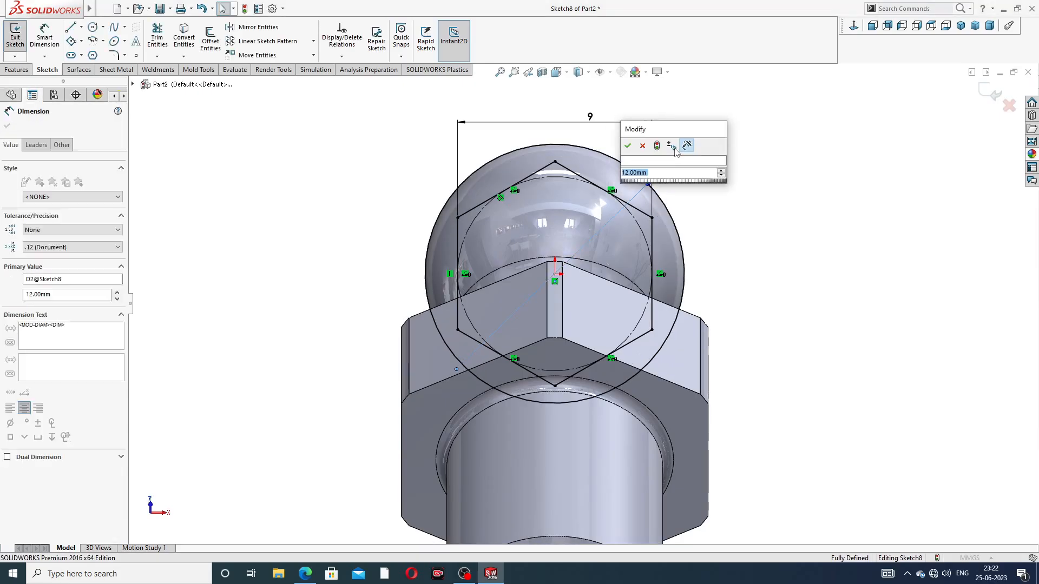
type("11")
key("Return")
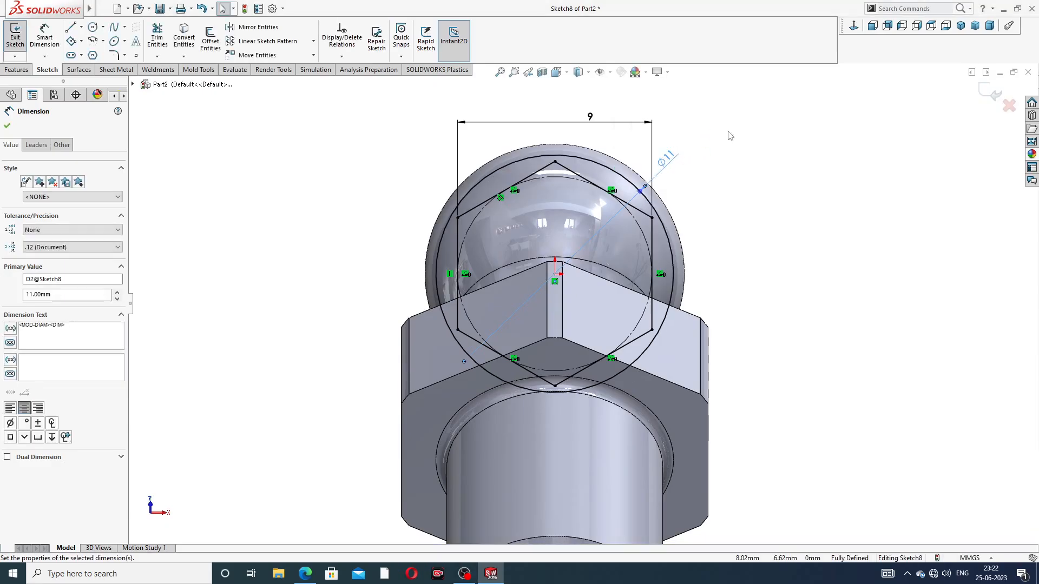
right_click(730, 135)
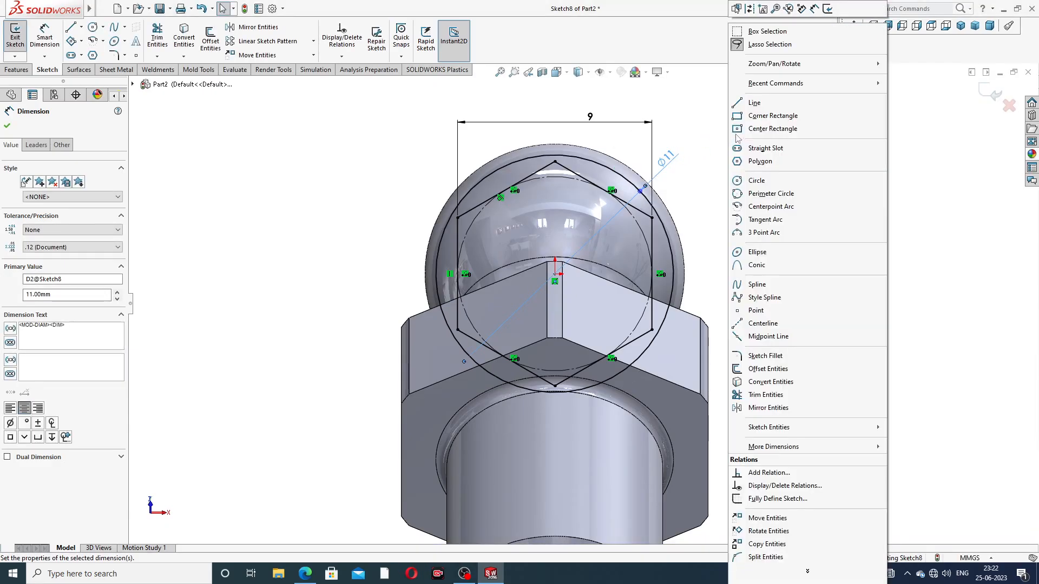
left_click(293, 139)
Cut-extrude the area between the hexagon and the circle blind 5 mm through the neck collar
left_click(16, 70)
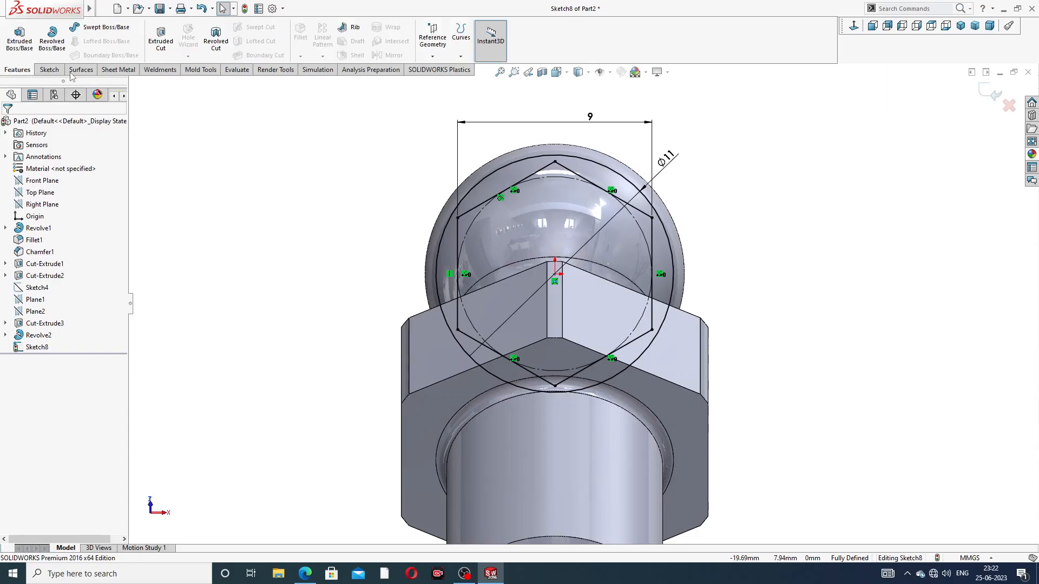
left_click(161, 38)
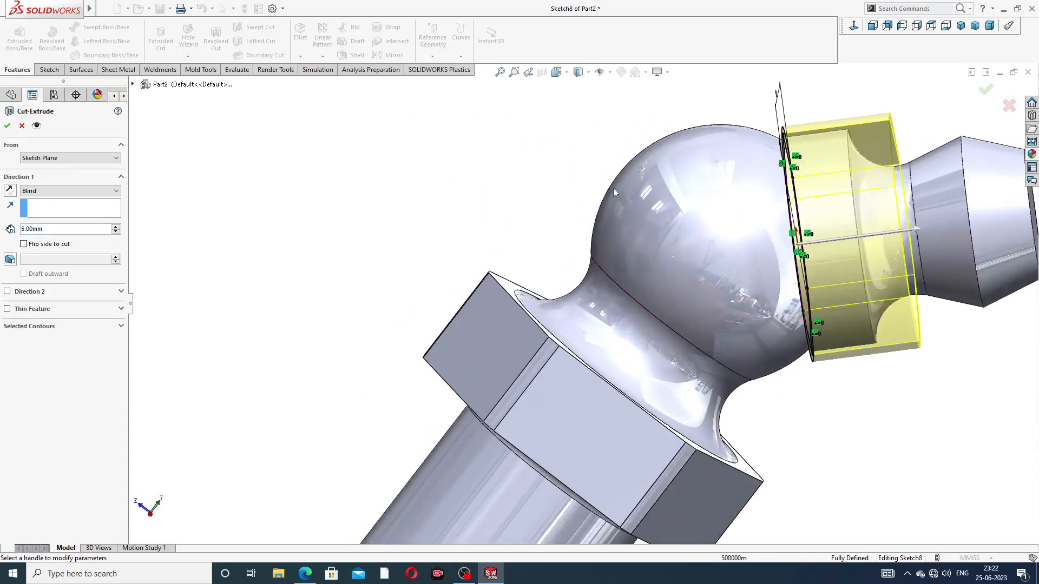
mouse_move(749, 191)
middle_mouse_down()
mouse_move(716, 201)
mouse_move(751, 202)
middle_mouse_up()
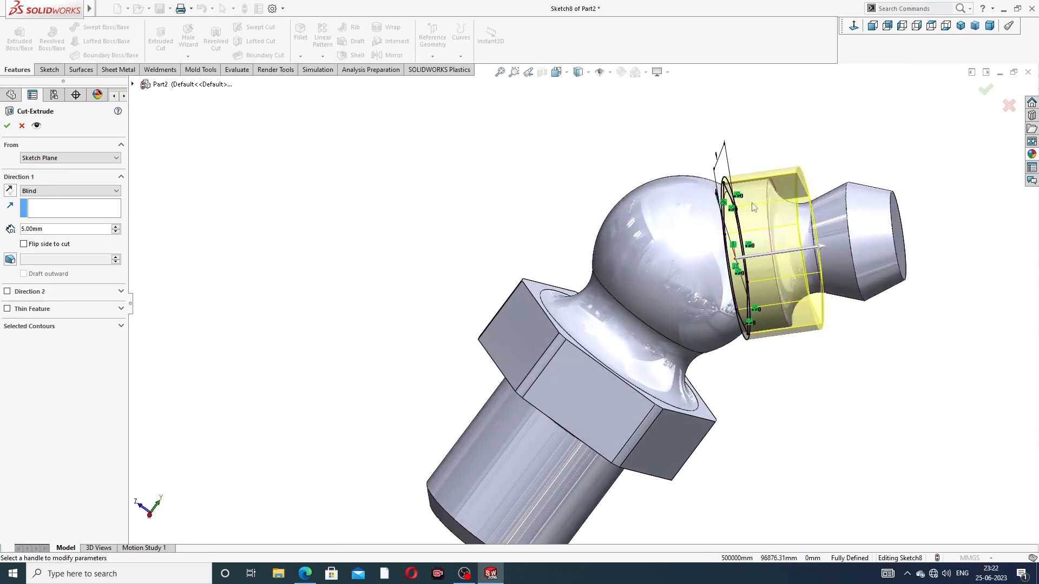
left_click(7, 127)
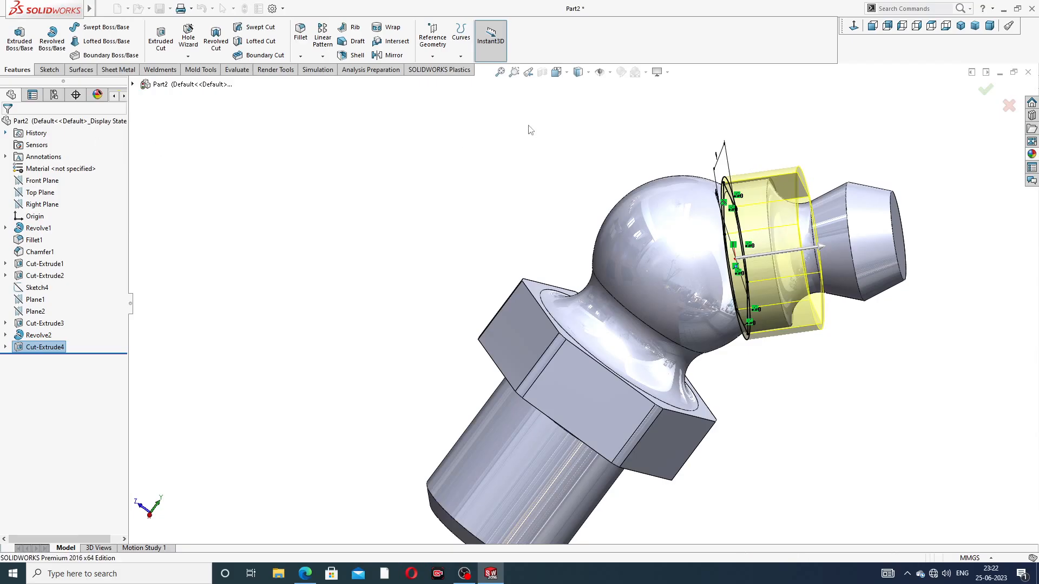
Sketch a circle about 3 mm in diameter, centred on the origin, on the neck tip's flat end face
middle_click_drag(768, 125, 824, 147)
scroll(762, 233, "down", 5)
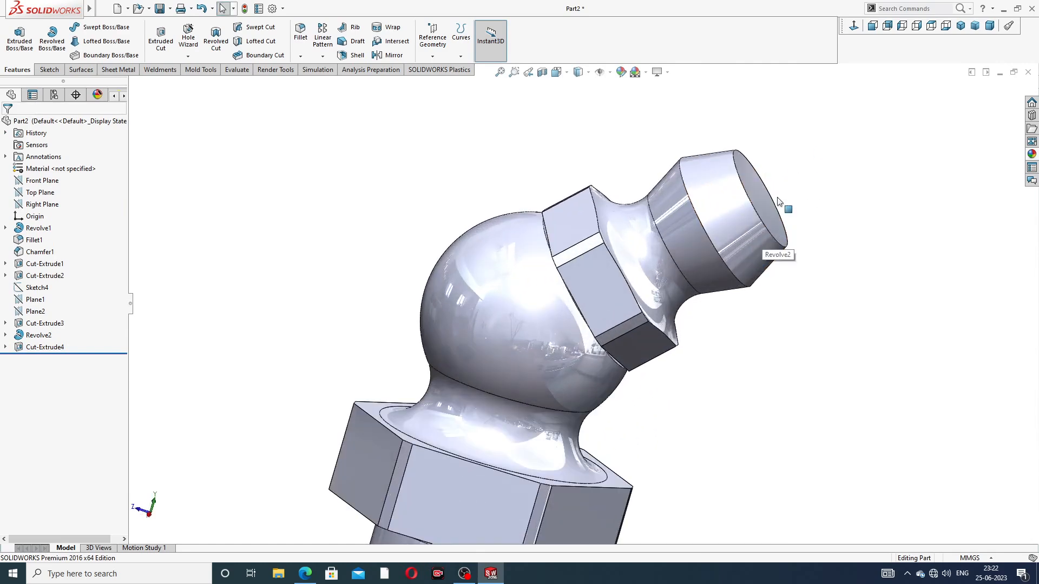
left_click(767, 199)
left_click(824, 156)
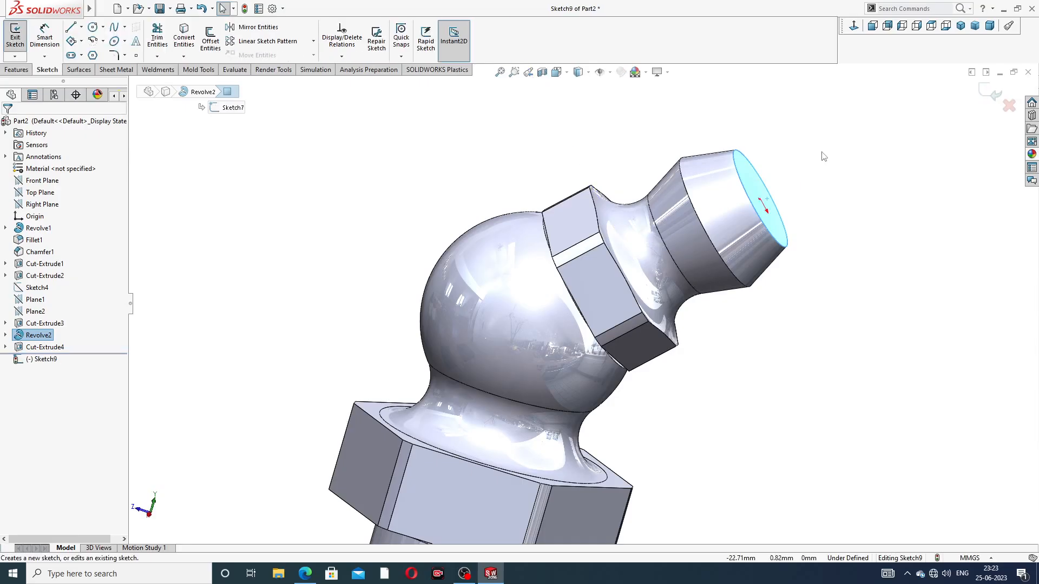
left_click(855, 26)
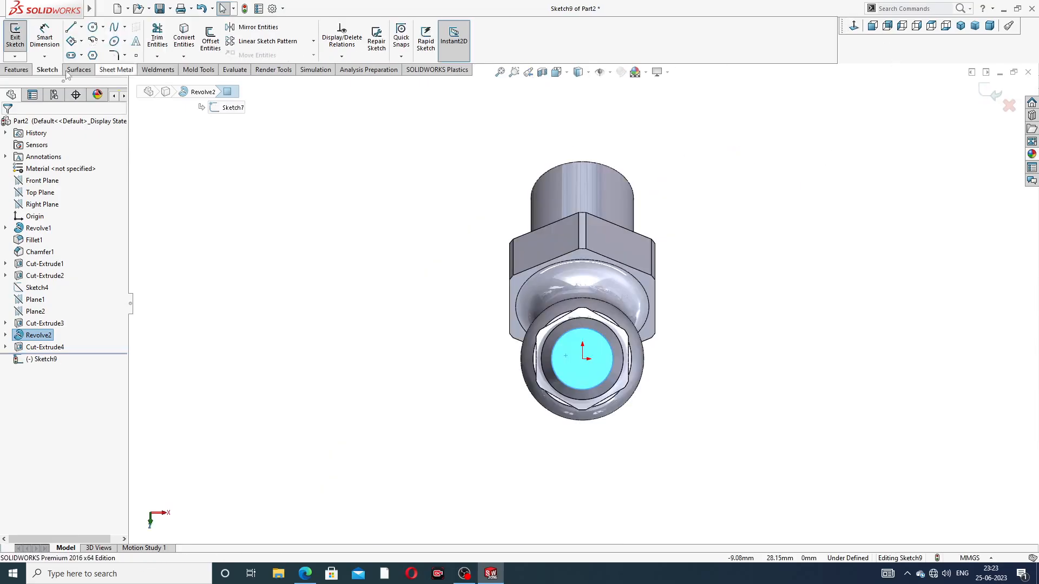
left_click(93, 27)
scroll(590, 357, "down", 3)
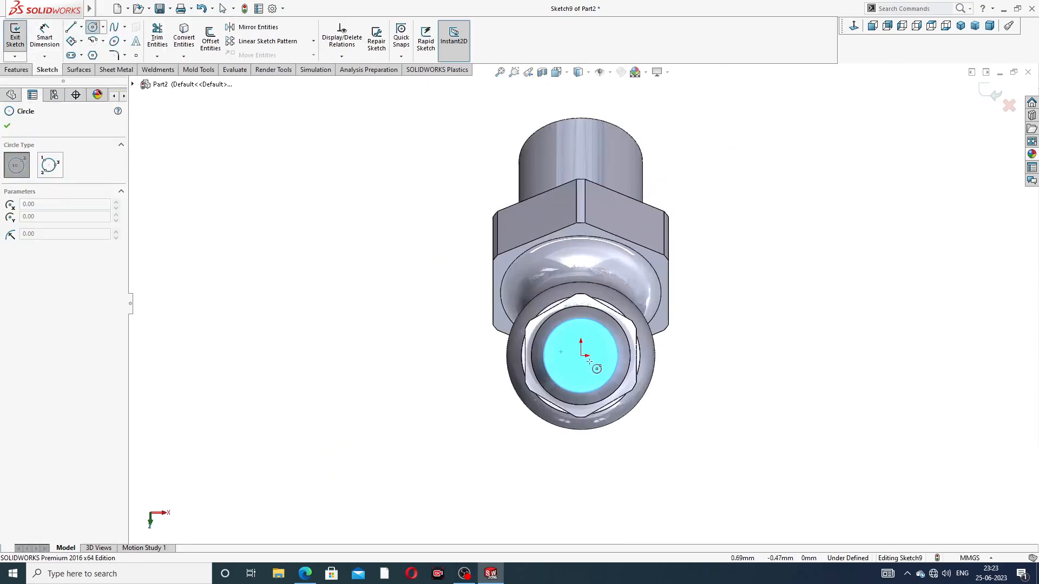
left_click(577, 348)
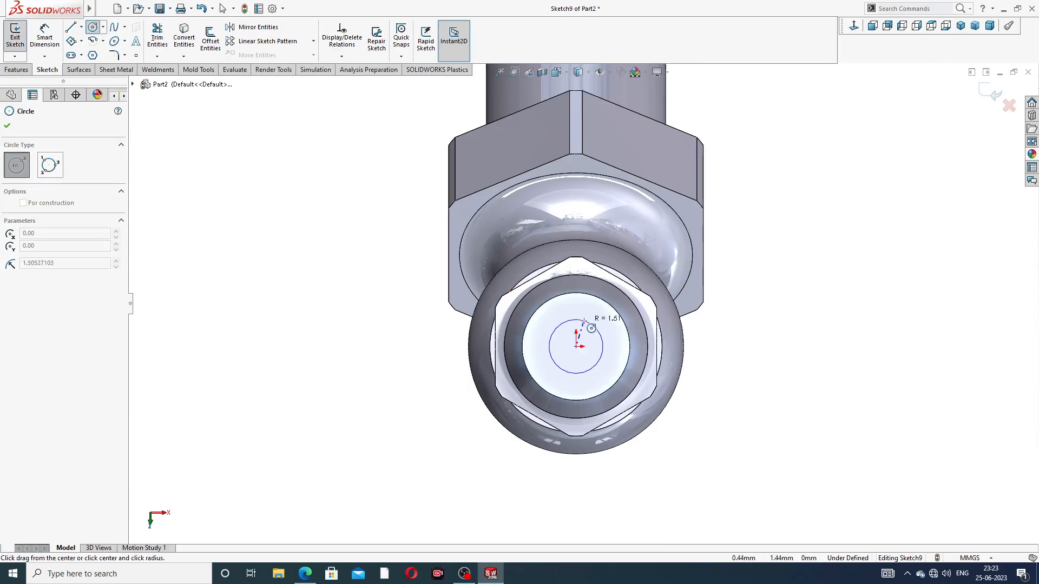
left_click(602, 355)
right_click(717, 281)
left_click(738, 283)
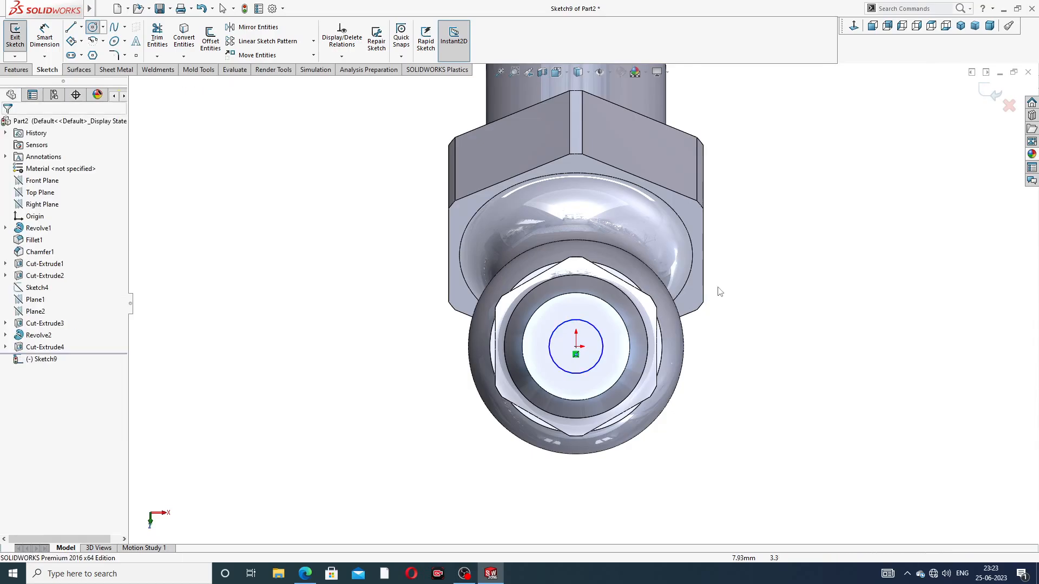
Consult the reference drawing and dimension the circle's diameter at 3 mm
left_click(305, 574)
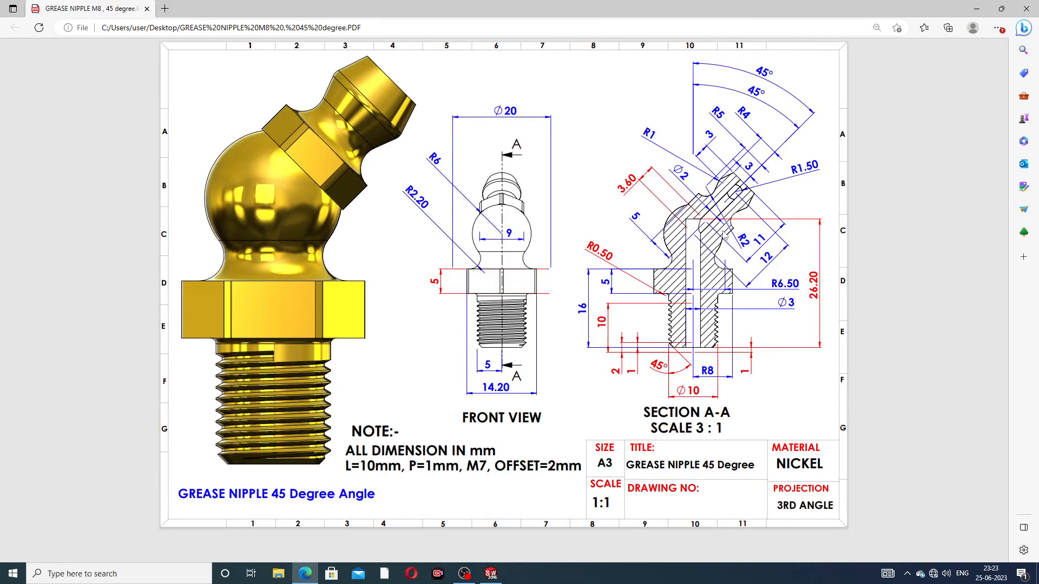
left_click(305, 573)
left_click(44, 36)
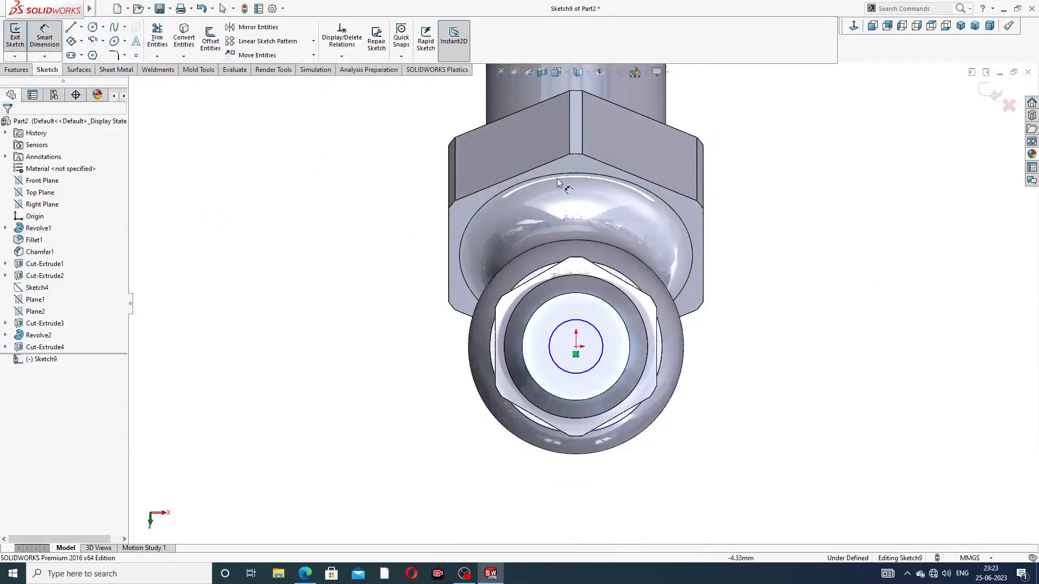
left_click(596, 328)
left_click(743, 308)
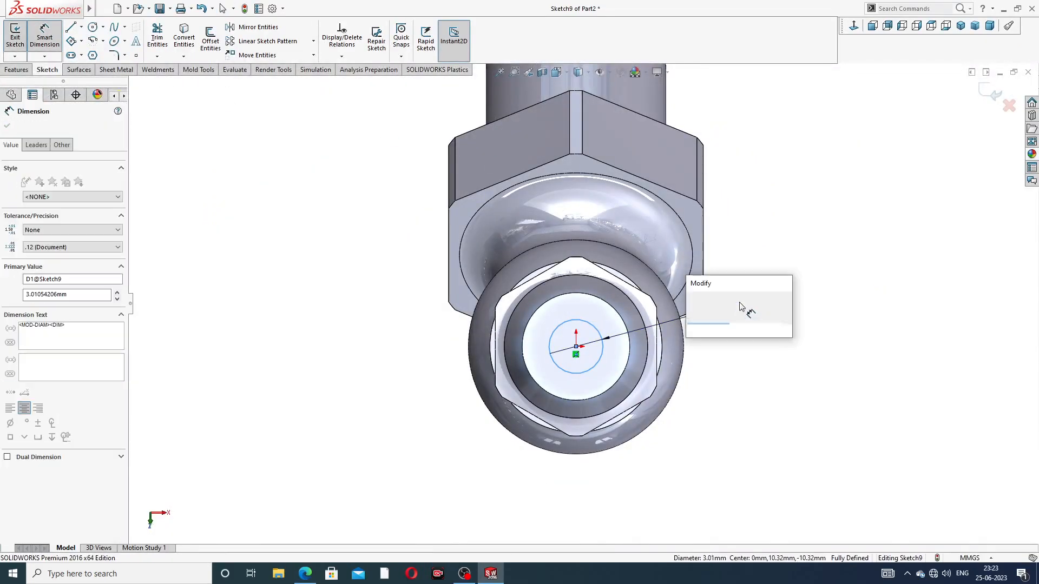
type("3")
key("Return")
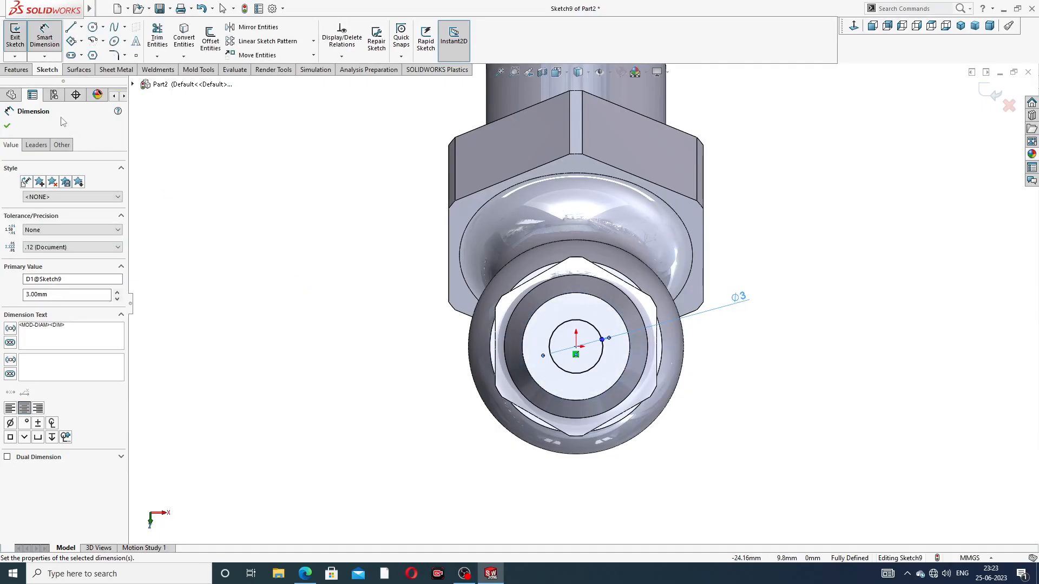
left_click(8, 125)
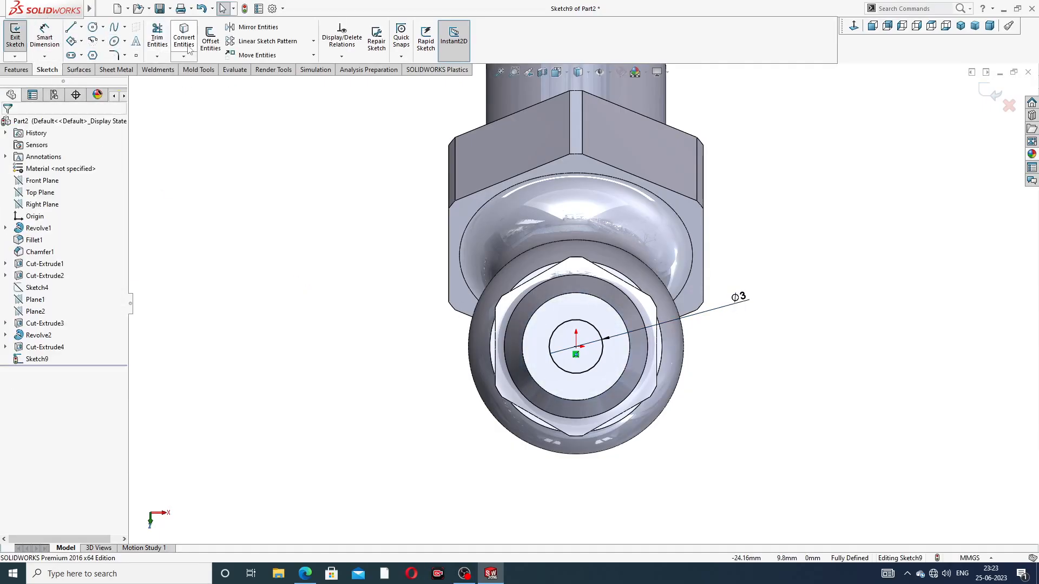
Cut-extrude the 3 mm circle through the neck with Up To Surface, ending at the vertical bore's cylindrical face
left_click(16, 70)
left_click(161, 37)
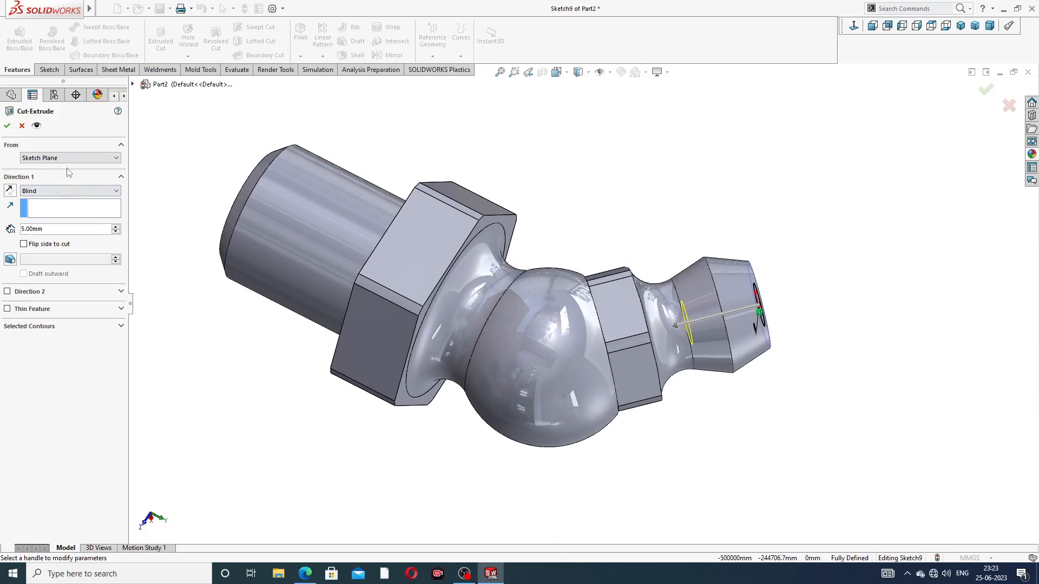
left_click(56, 192)
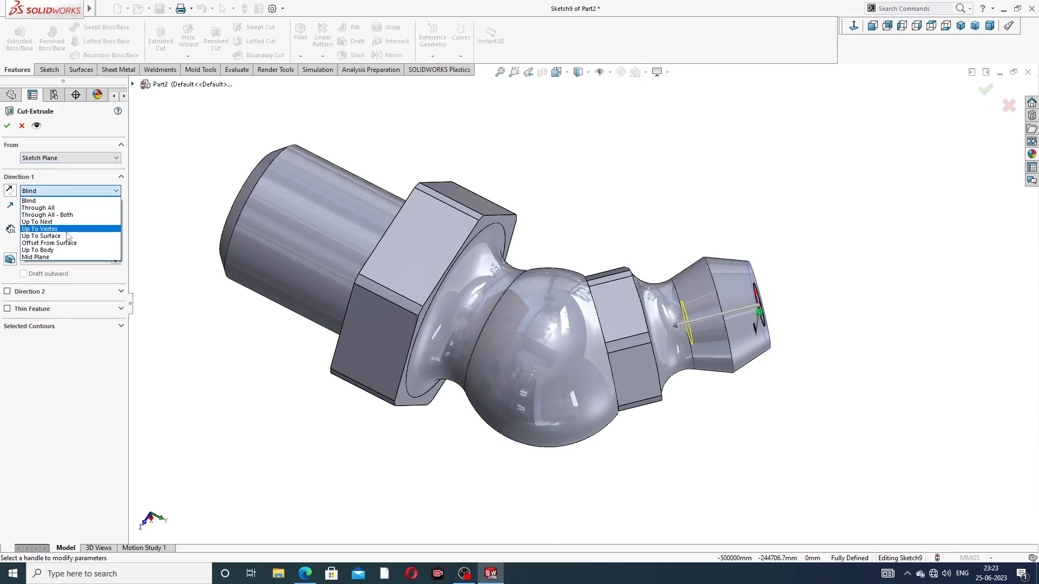
left_click(49, 236)
middle_click_drag(427, 197, 579, 190)
middle_click_drag(407, 224, 414, 267)
scroll(427, 276, "down", 5)
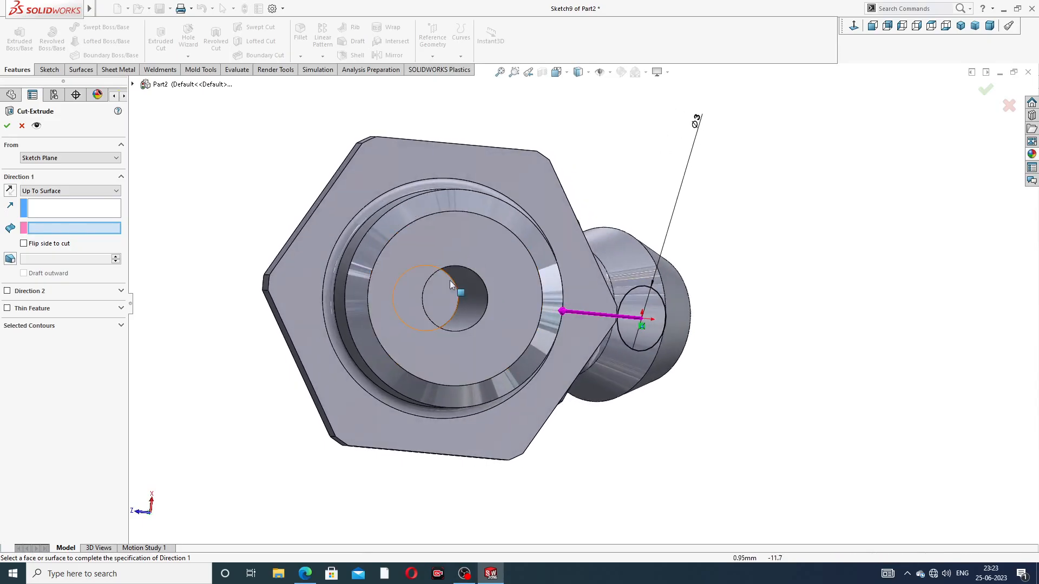
middle_click_drag(456, 288, 488, 289)
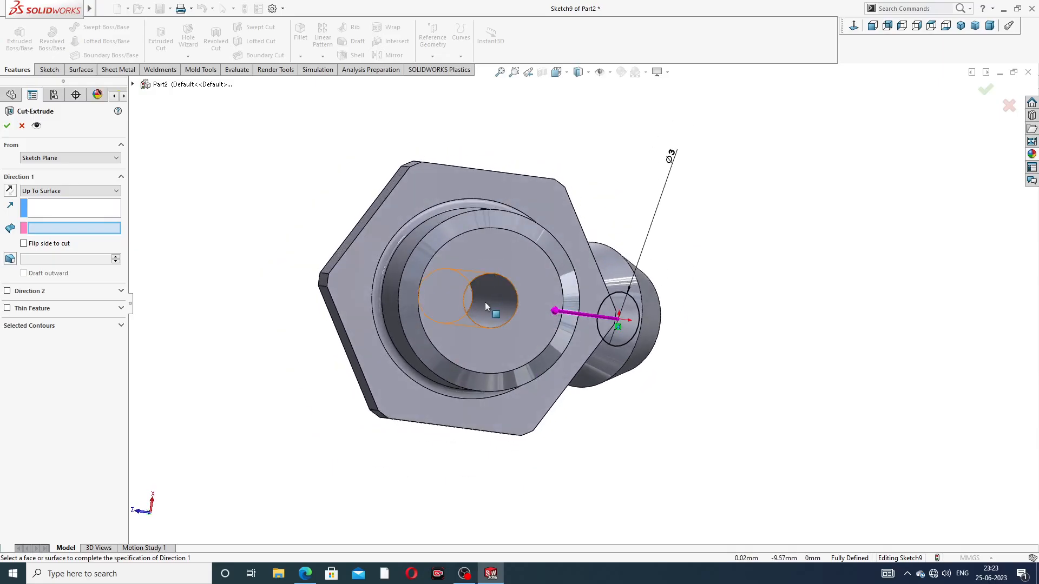
left_click(484, 302)
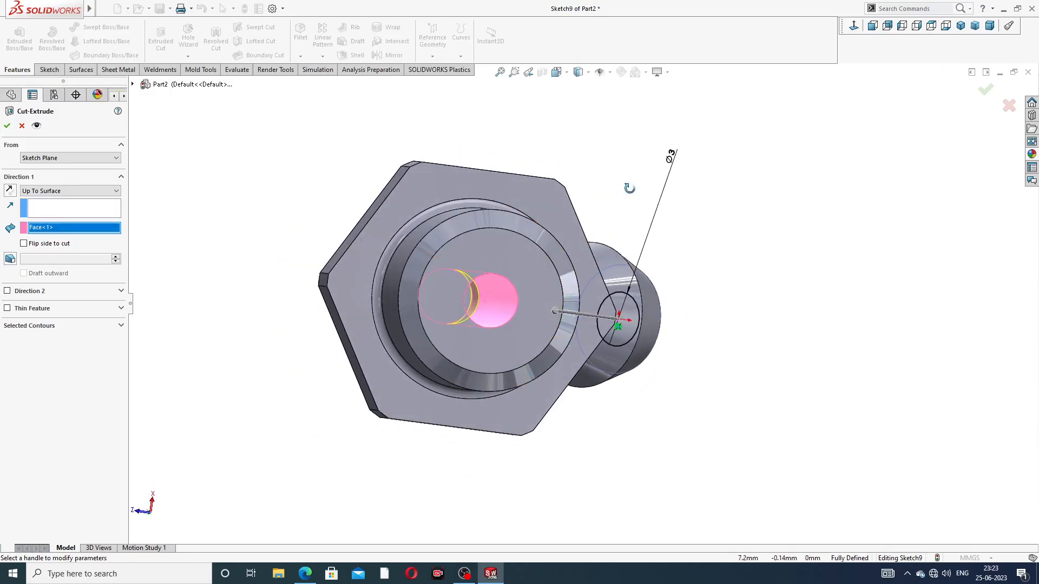
middle_click_drag(629, 189, 621, 180)
left_click(985, 90)
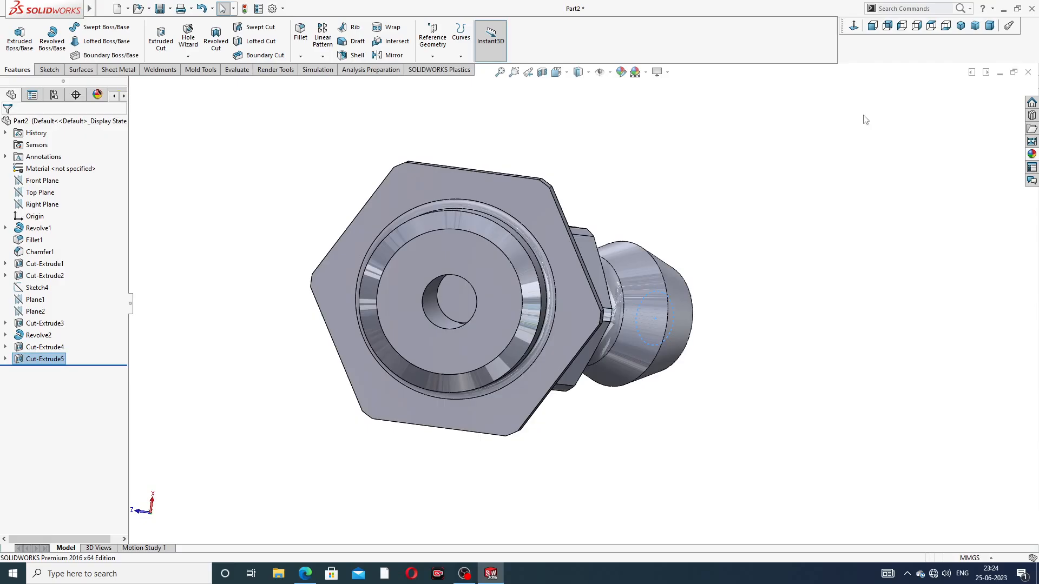
Inspect how the two bores meet in a temporary section view on the Right Plane, and examine the tip's opening from outside
left_click(706, 170)
scroll(664, 169, "up", 3)
middle_click_drag(658, 174, 650, 245)
scroll(638, 201, "up", 1)
scroll(579, 236, "down", 1)
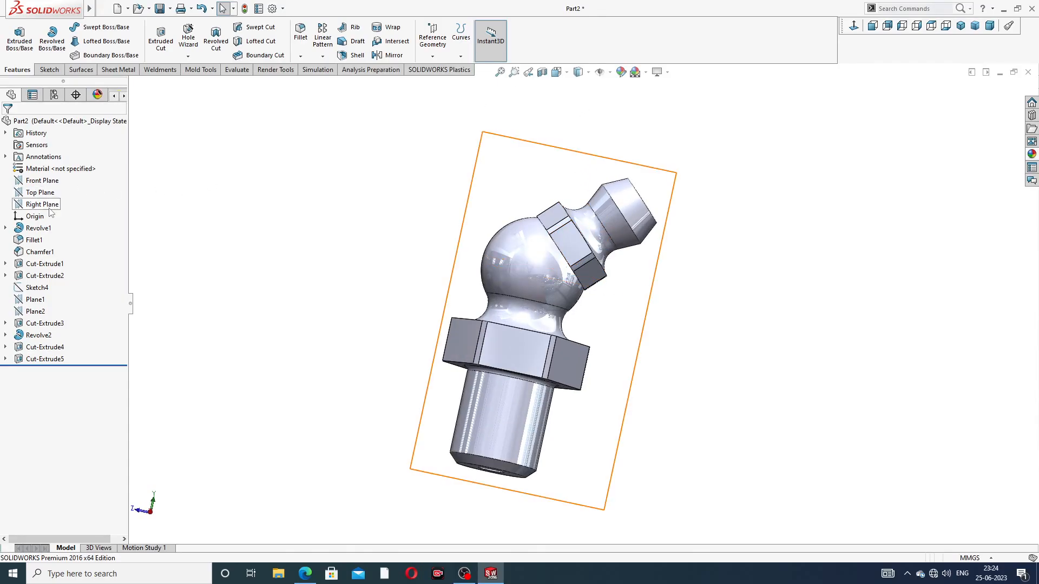
left_click(48, 208)
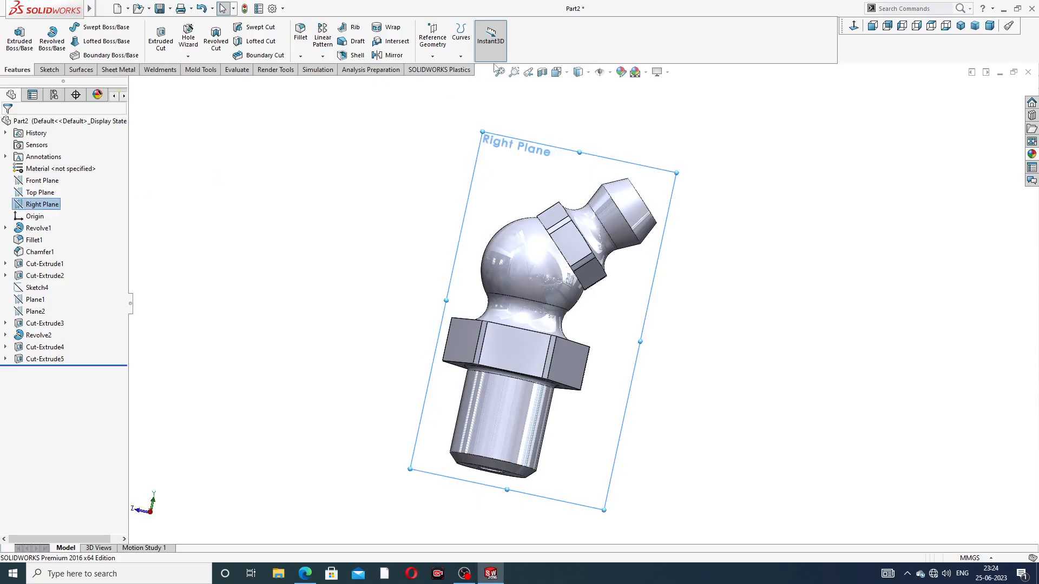
left_click(542, 74)
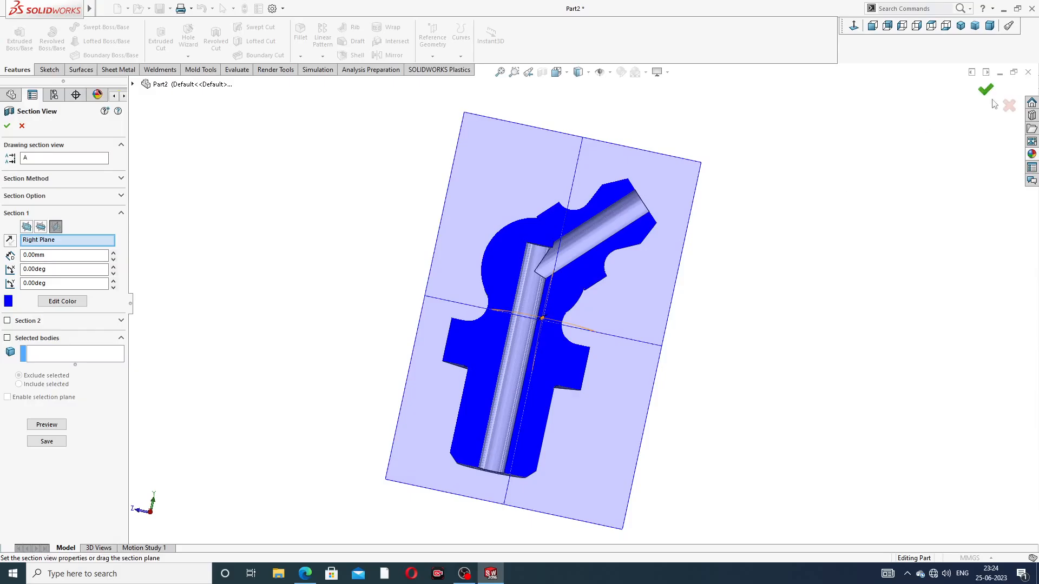
left_click(22, 126)
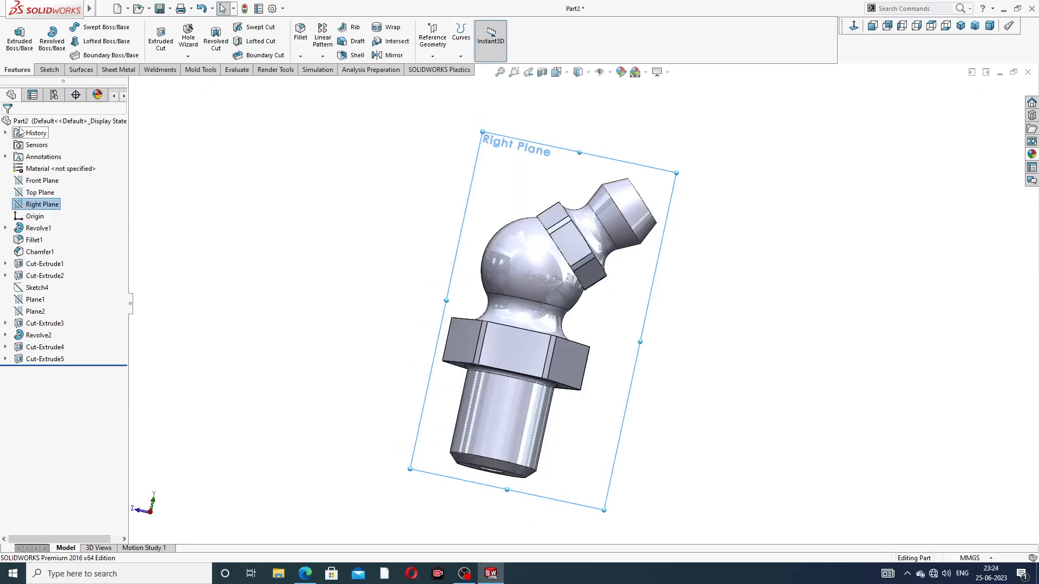
left_click(560, 105)
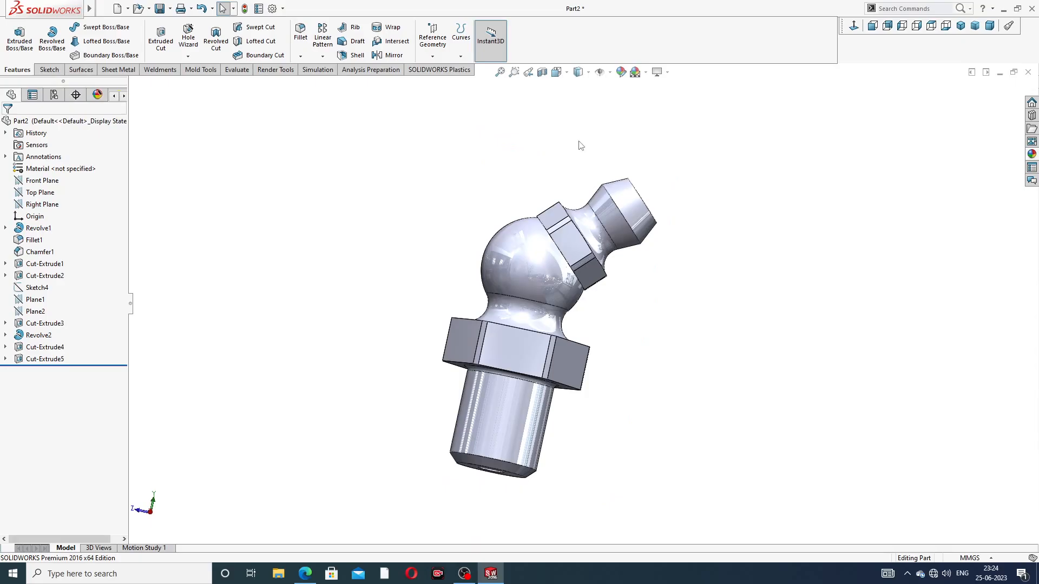
scroll(579, 141, "up", 2)
middle_click_drag(598, 186, 535, 197)
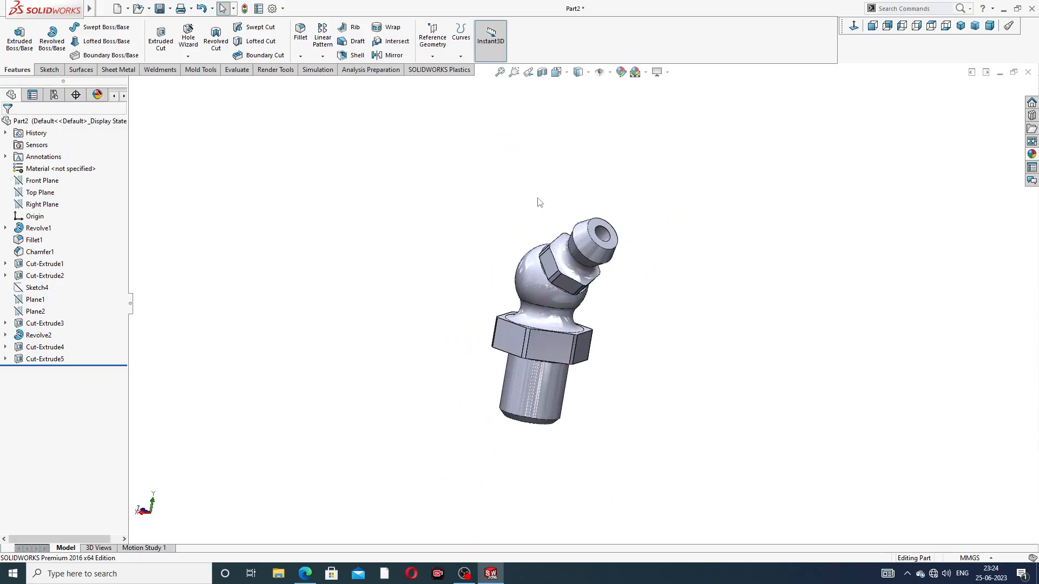
middle_click_drag(645, 181, 594, 253)
scroll(595, 253, "down", 4)
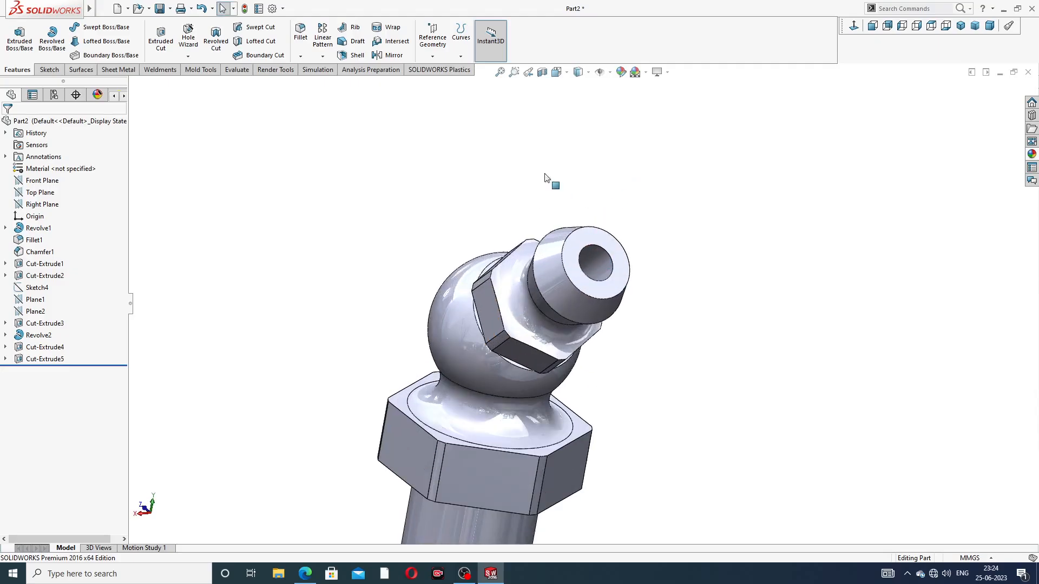
scroll(595, 198, "up", 3)
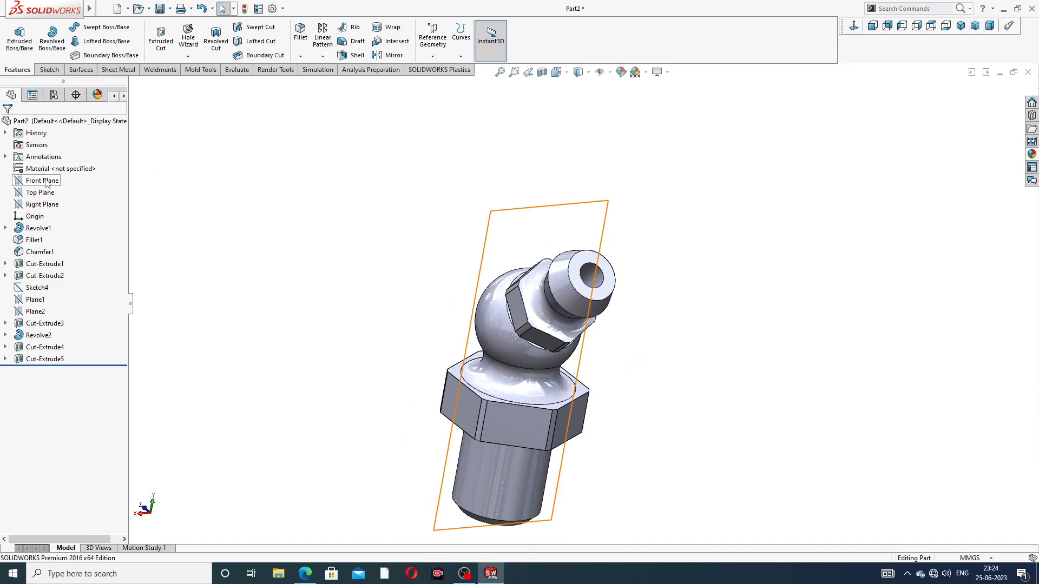
On the Right Plane, sketch a centerline about 13 mm long from the origin along the 45-degree neck axis
left_click(42, 205)
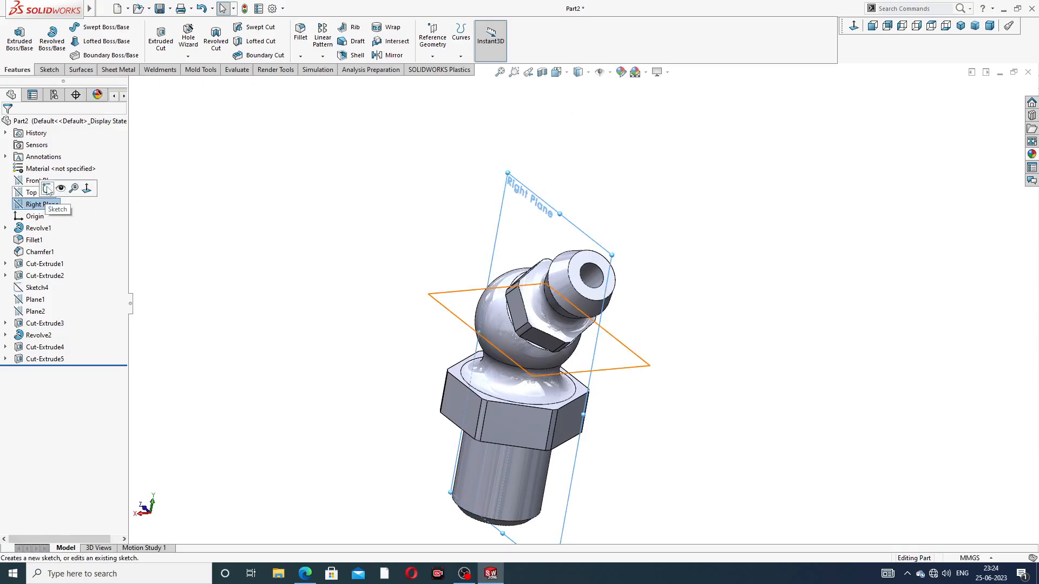
left_click(855, 27)
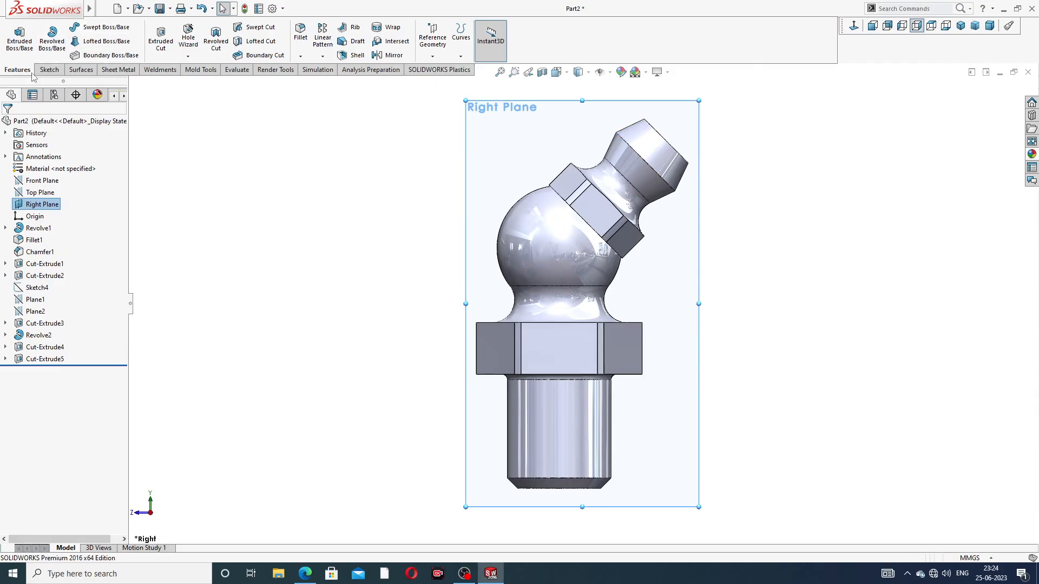
left_click(47, 70)
left_click(81, 27)
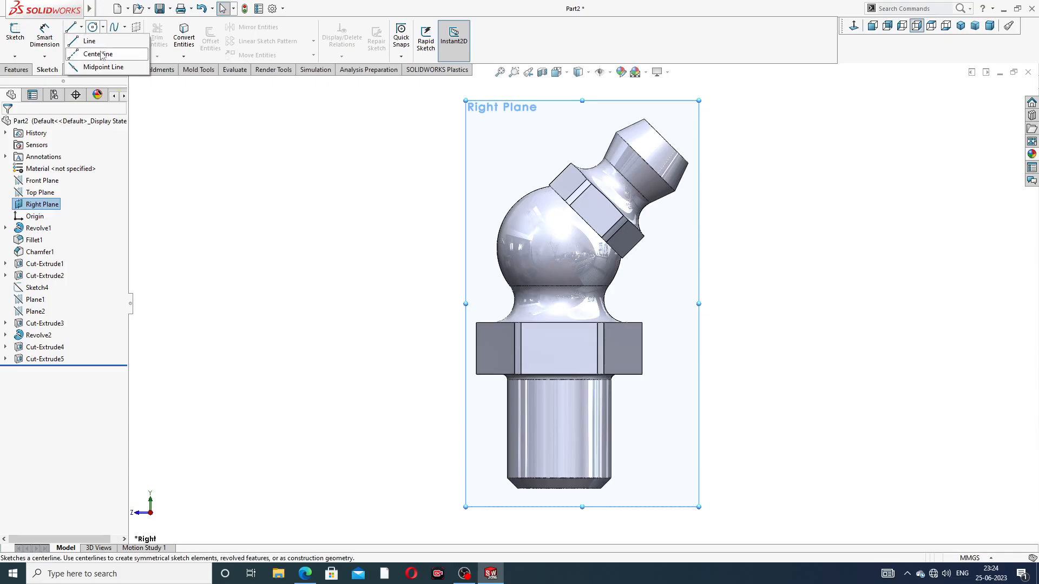
left_click(96, 51)
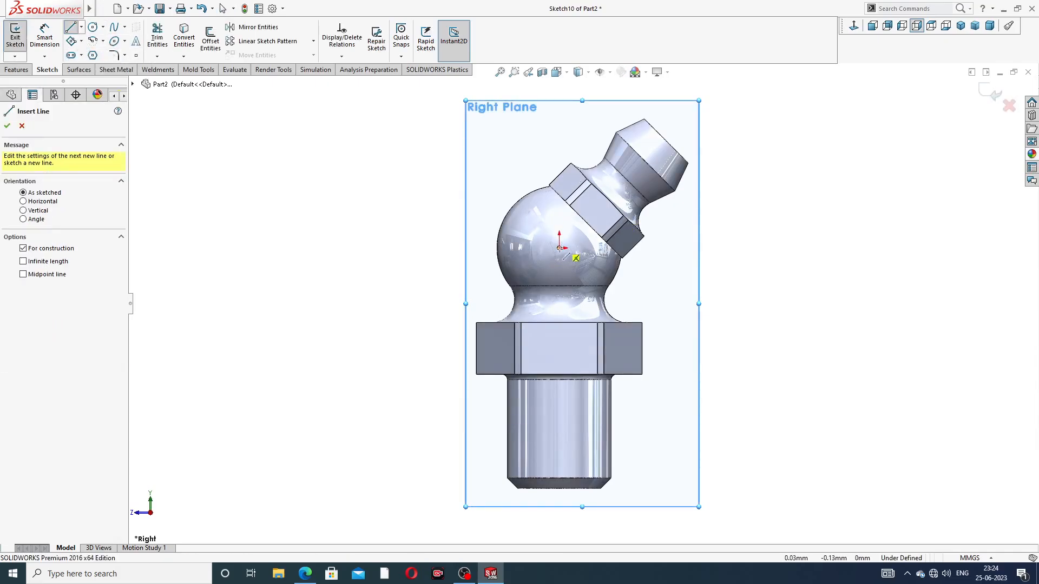
left_click(560, 247)
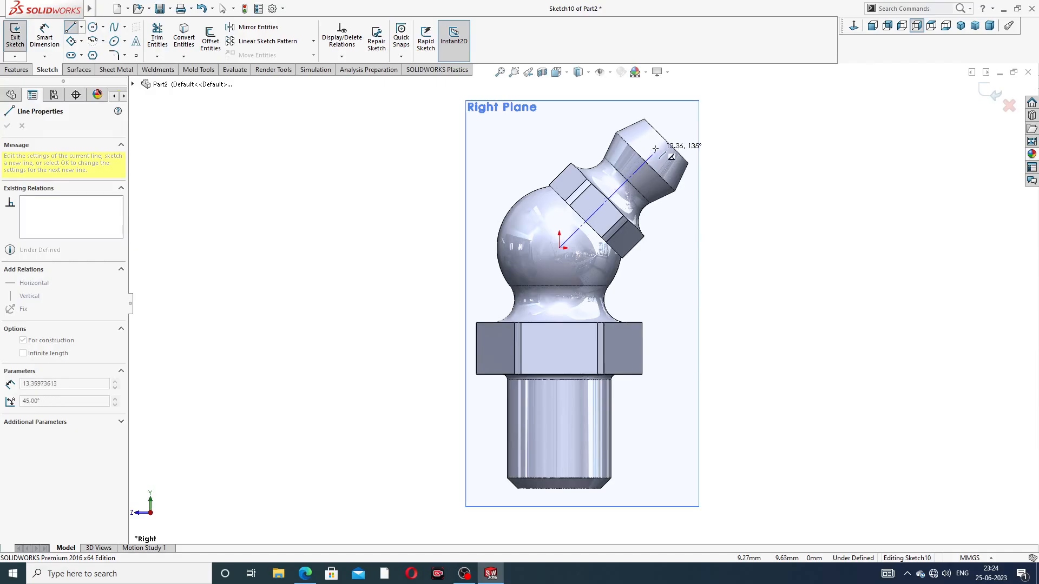
scroll(655, 149, "down", 3)
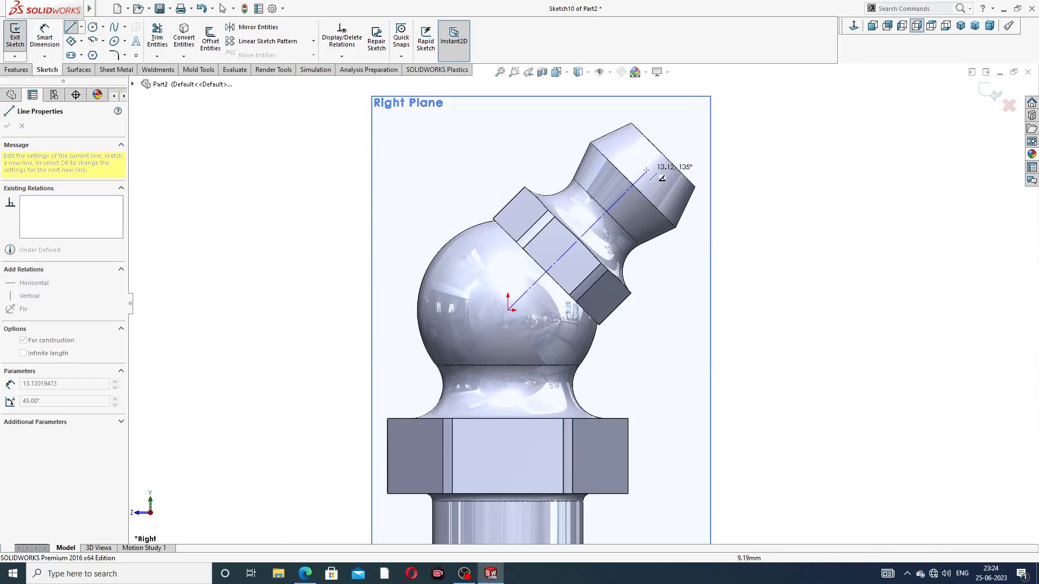
left_click(647, 171)
right_click(695, 142)
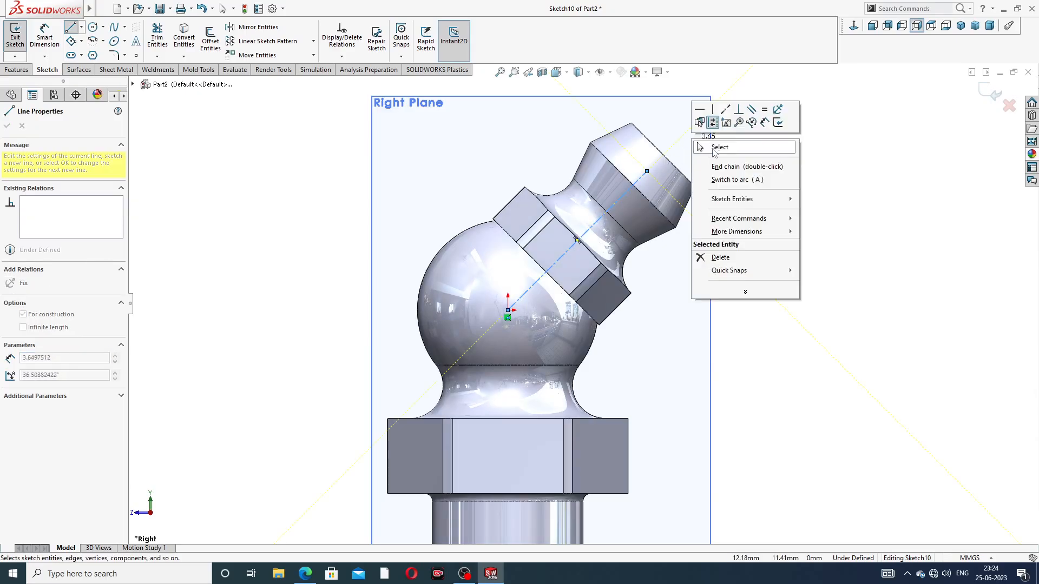
left_click(720, 148)
Sketch a circle about 1.95 mm in diameter, centred on the upper end of the 45-degree centerline
scroll(642, 147, "down", 3)
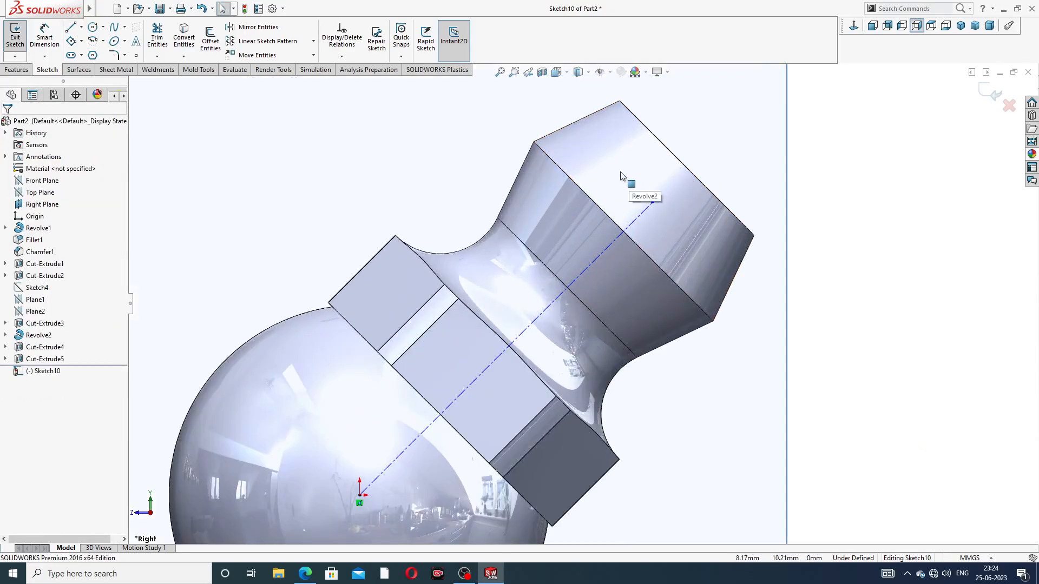
left_click(92, 27)
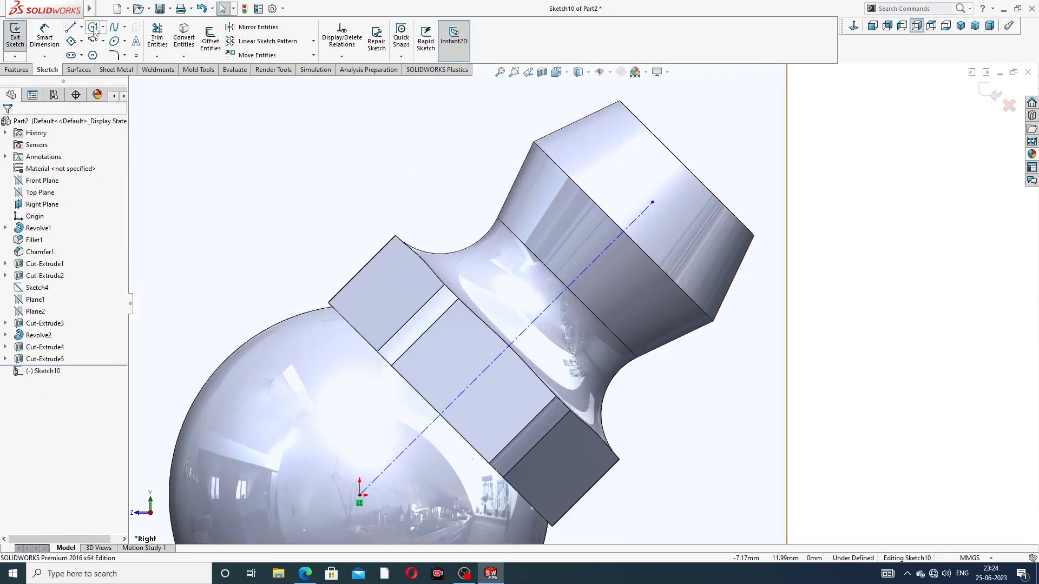
left_click(652, 202)
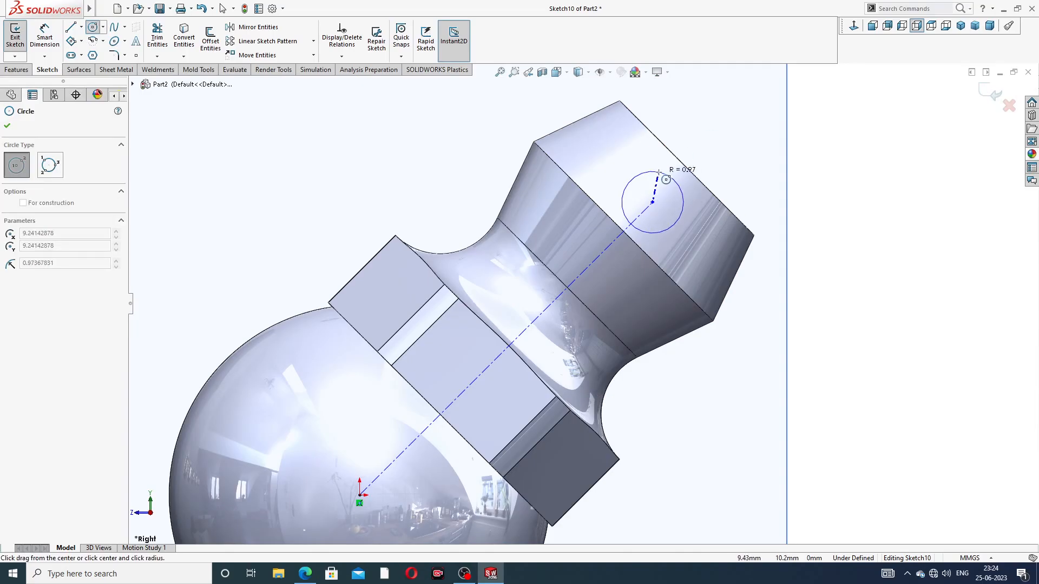
left_click(669, 176)
right_click(708, 133)
left_click(725, 144)
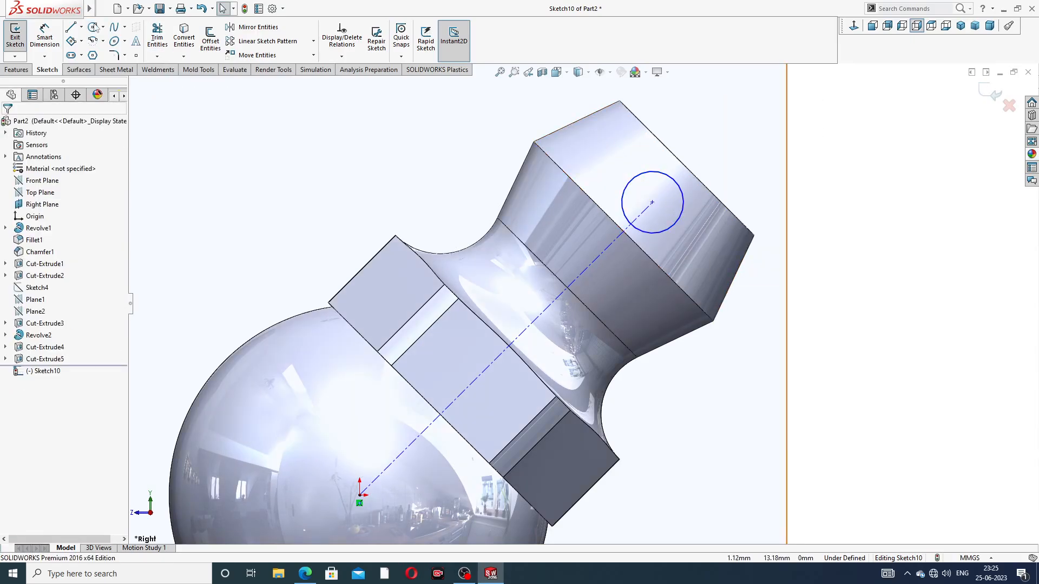
Dimension the circle's diameter at the end of the centerline as 3 mm
left_click(45, 39)
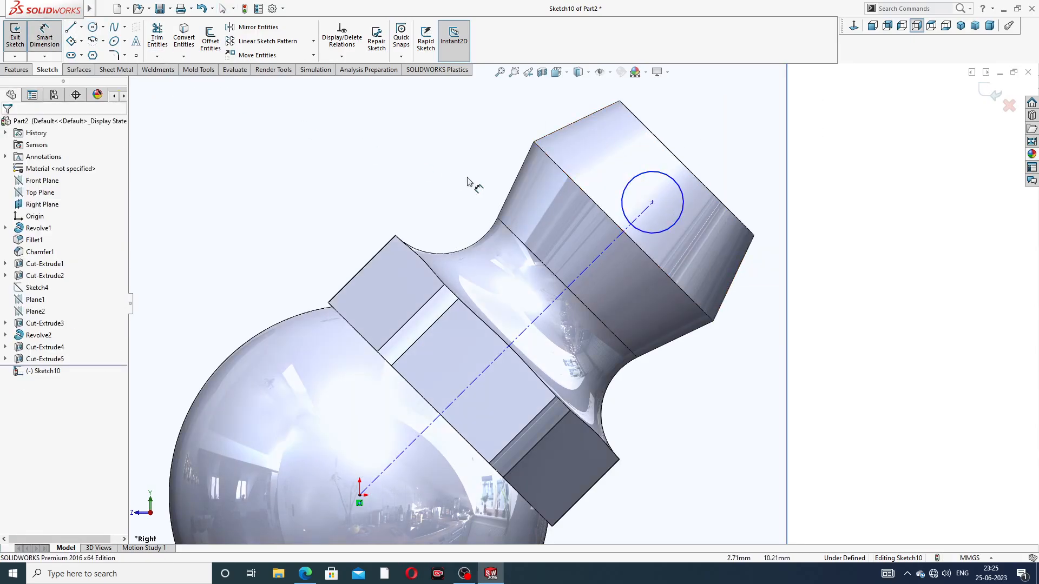
left_click(672, 178)
left_click(696, 147)
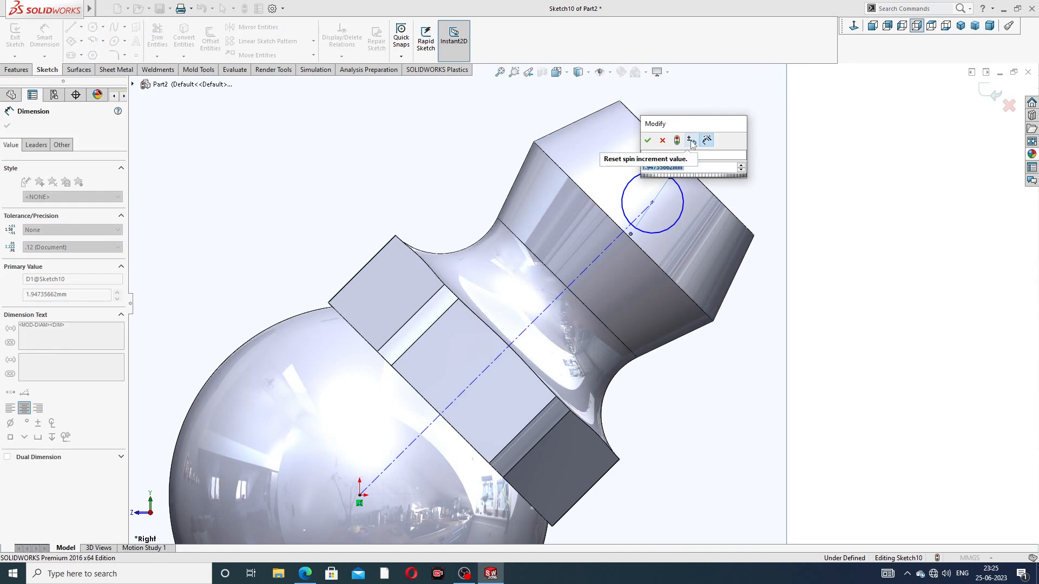
type("3")
key("Return")
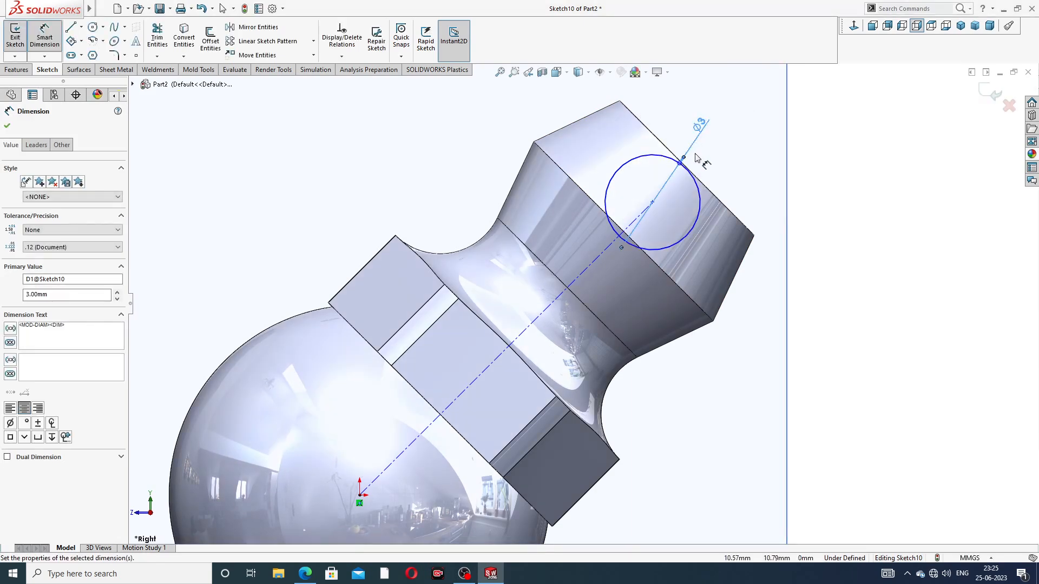
Dimension the length of the 45-degree centerline from the origin as 12 mm
left_click(586, 269)
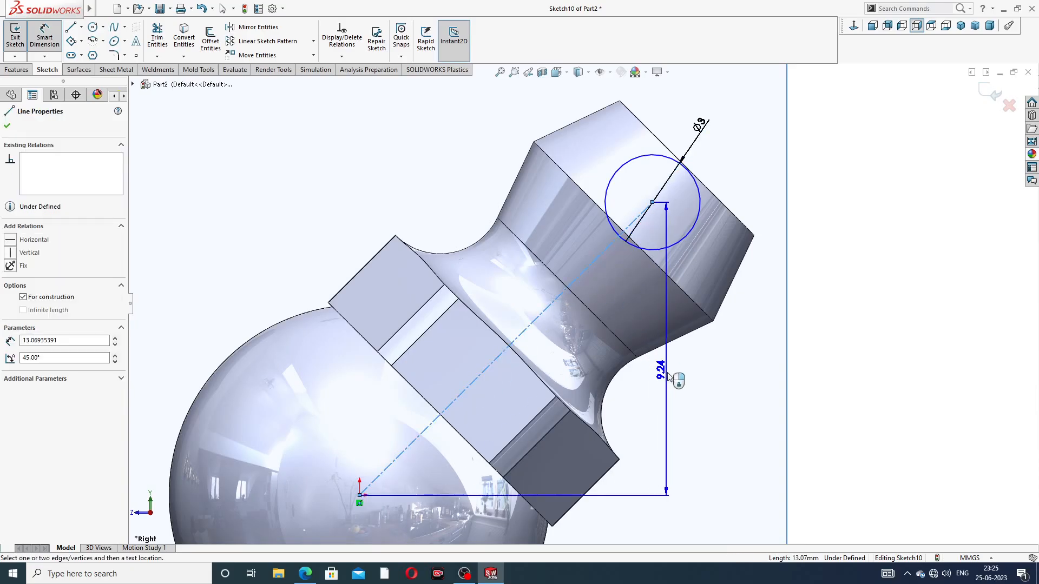
left_click(628, 428)
type("12")
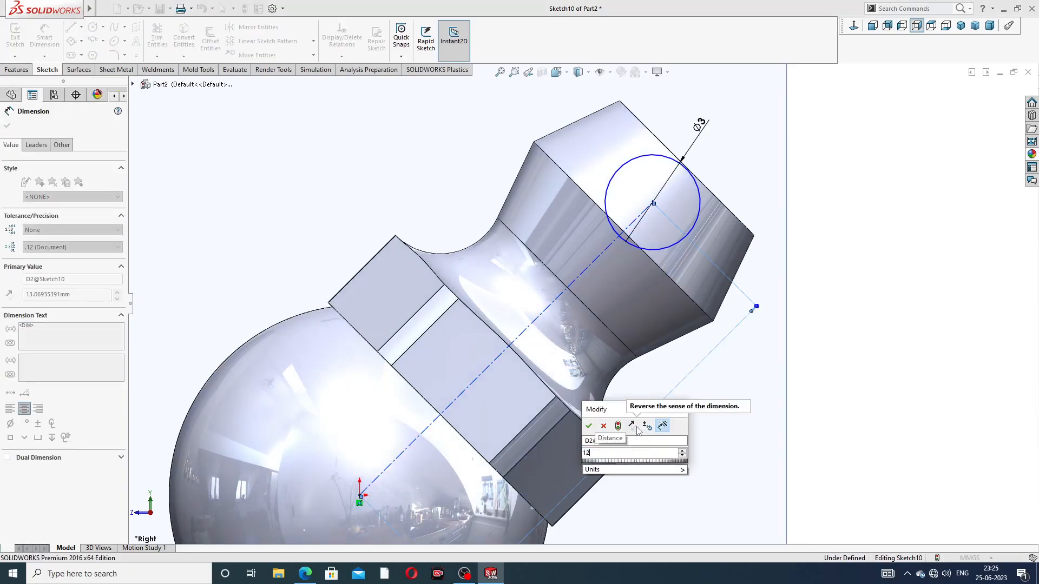
key("Return")
left_click(720, 410)
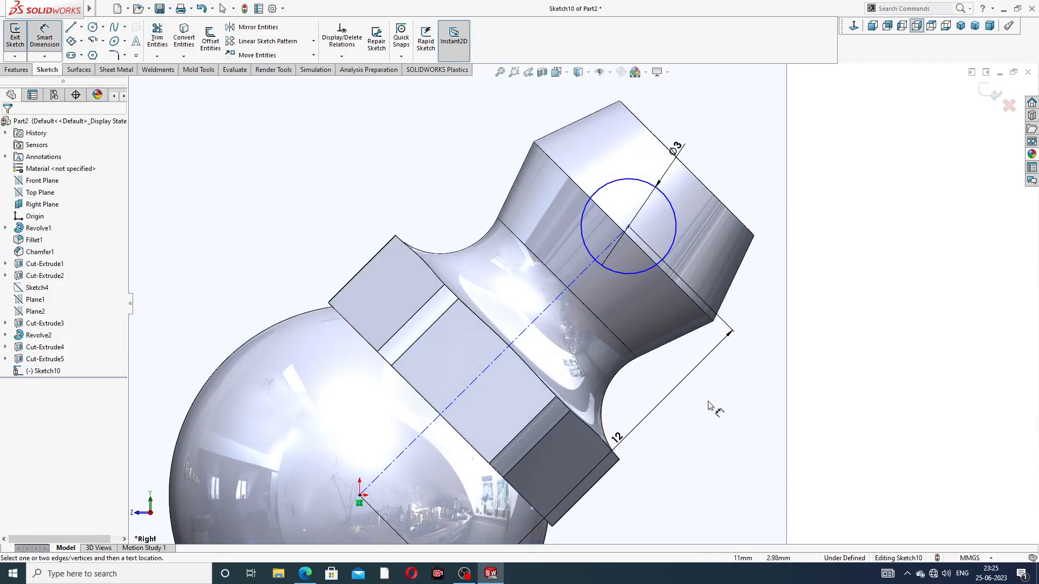
scroll(708, 401, "up", 3)
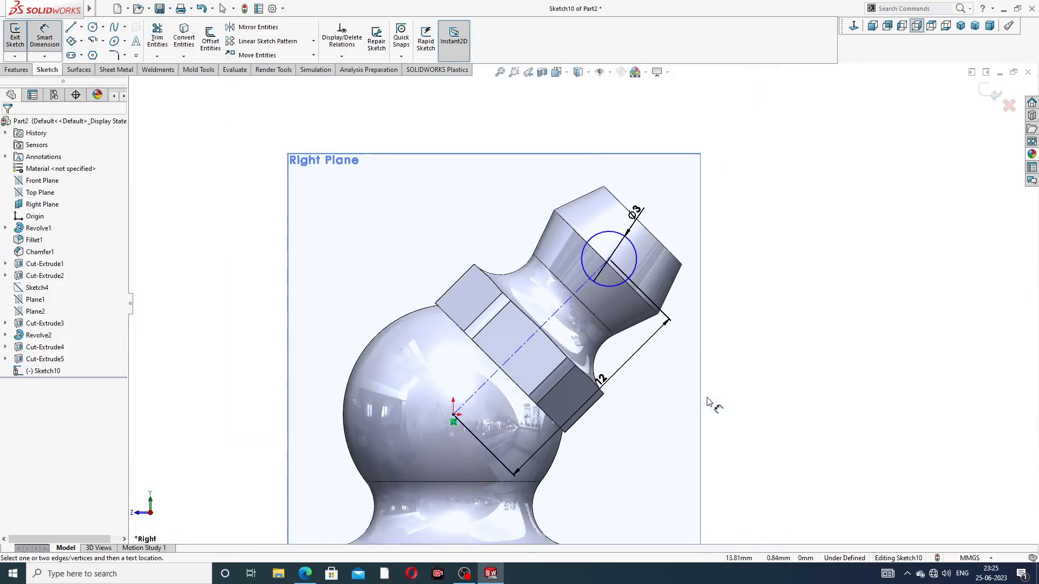
right_click(738, 155)
left_click(757, 205)
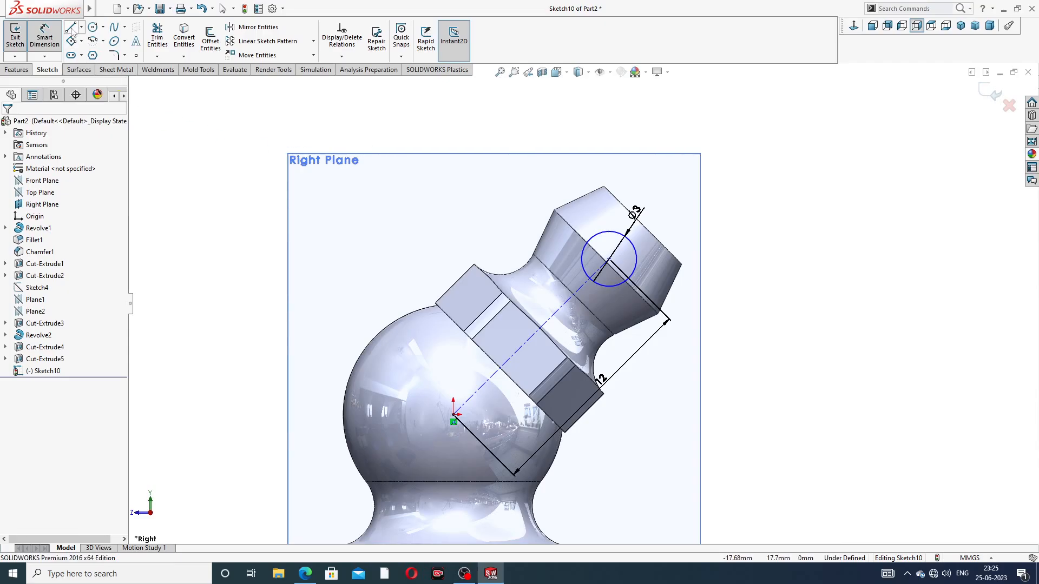
Draw a vertical line across the 3 mm circle through its centre, from its uppermost to its lowest point
scroll(587, 250, "down", 3)
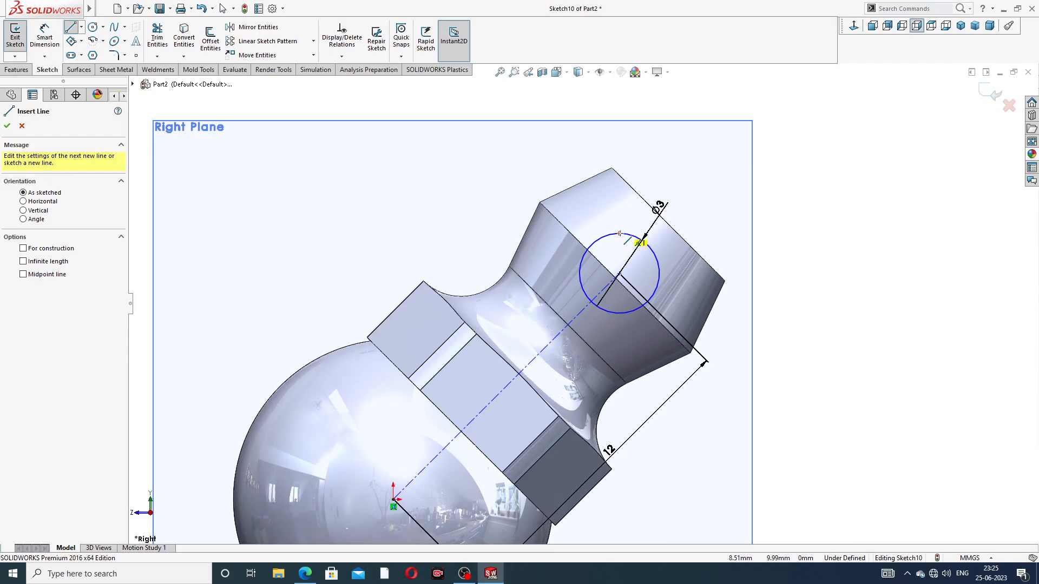
left_click(619, 234)
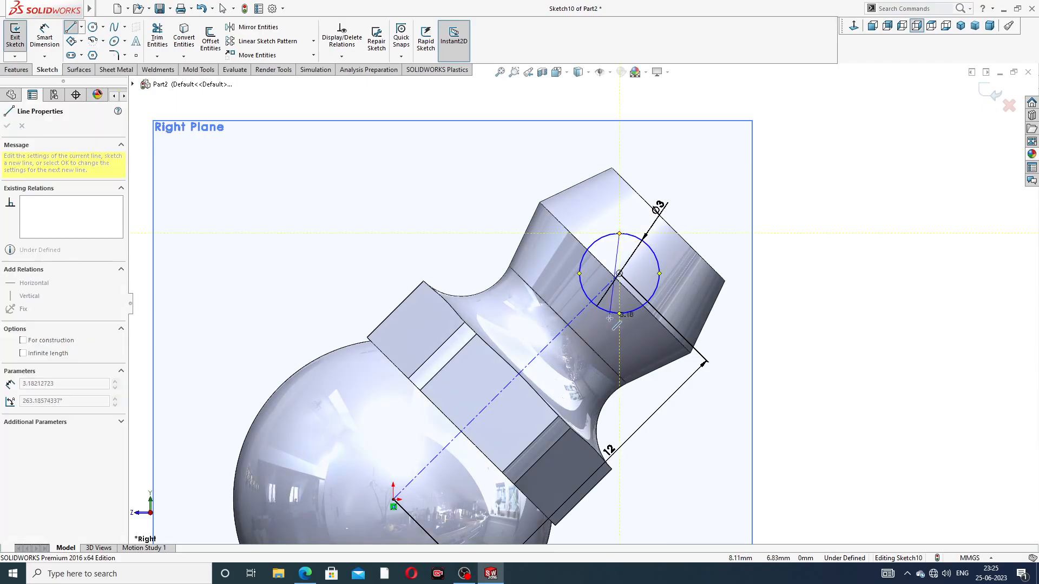
left_click(620, 313)
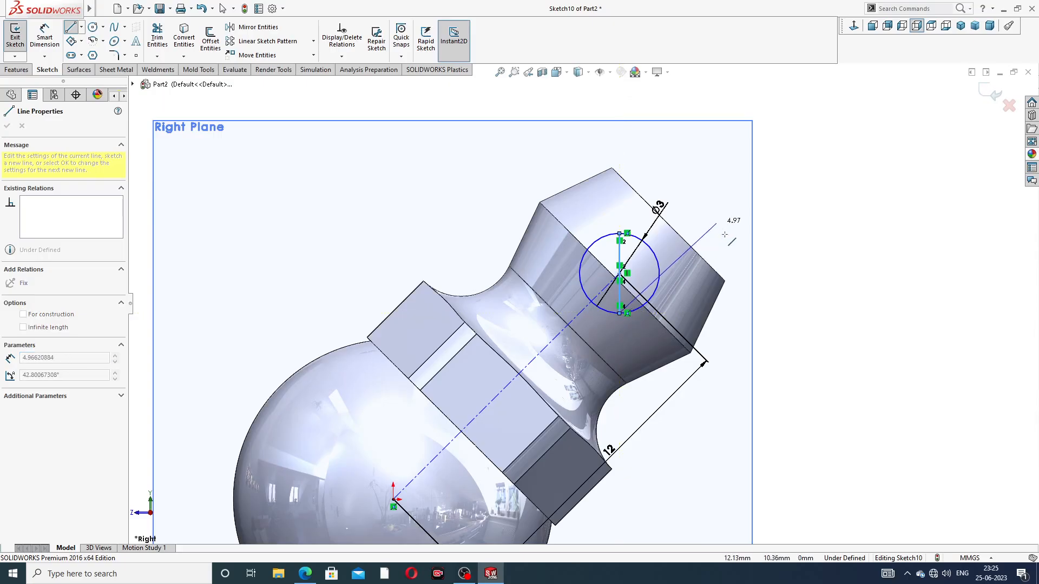
right_click(718, 222)
left_click(731, 228)
Power-trim the half of the circle facing the neck's base, keeping the semicircle on the far side of the vertical line
left_click(157, 37)
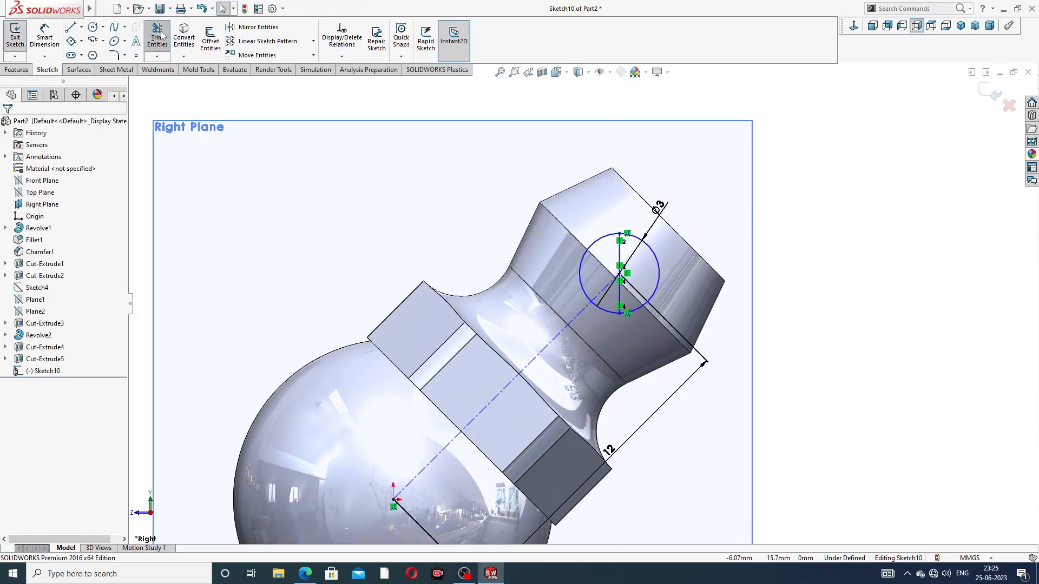
scroll(563, 227, "down", 2)
scroll(566, 235, "down", 1)
left_click_drag(621, 235, 626, 364)
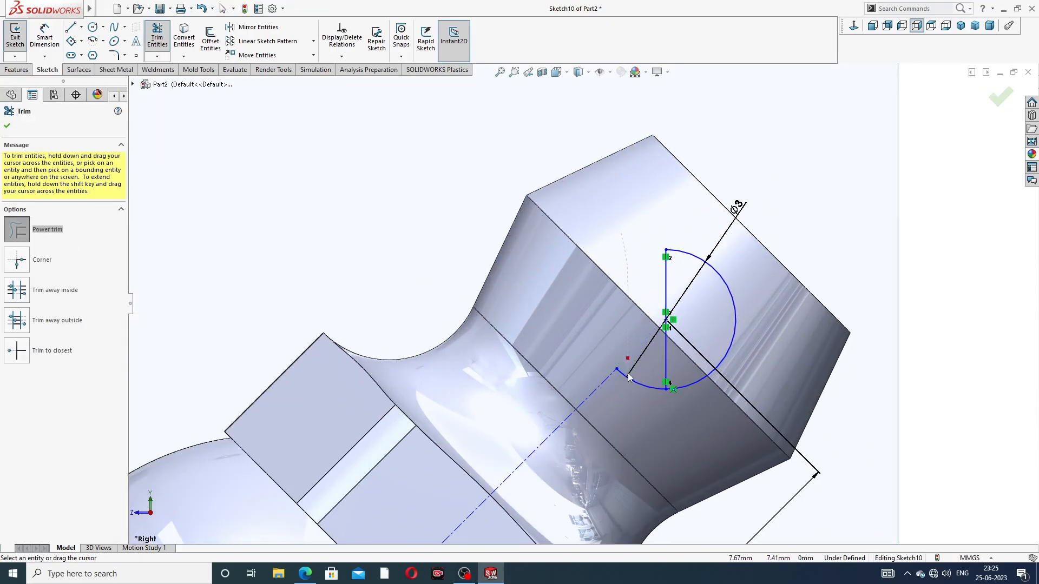
scroll(719, 268, "up", 2)
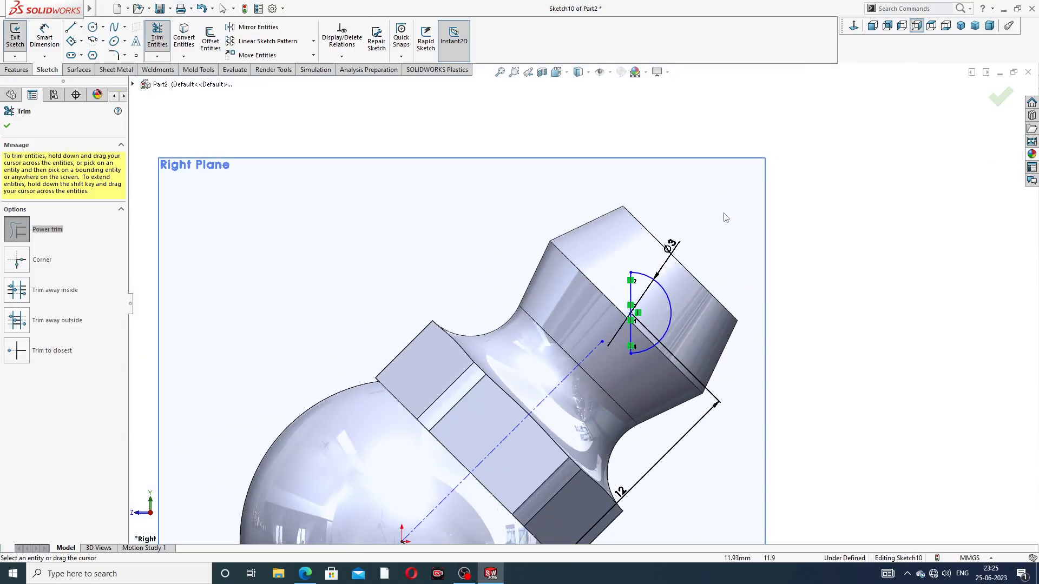
scroll(732, 205, "up", 2)
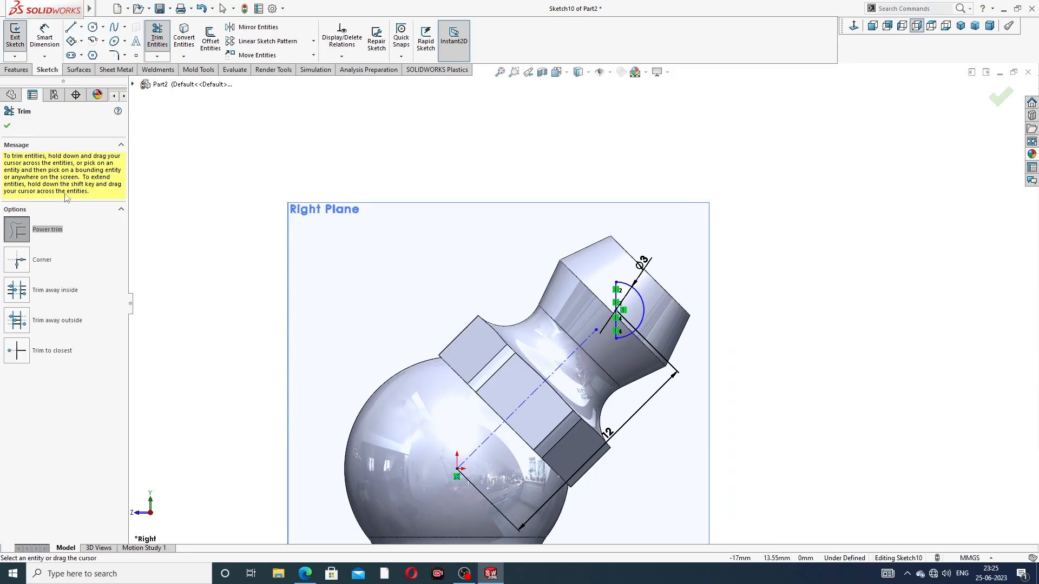
left_click(8, 126)
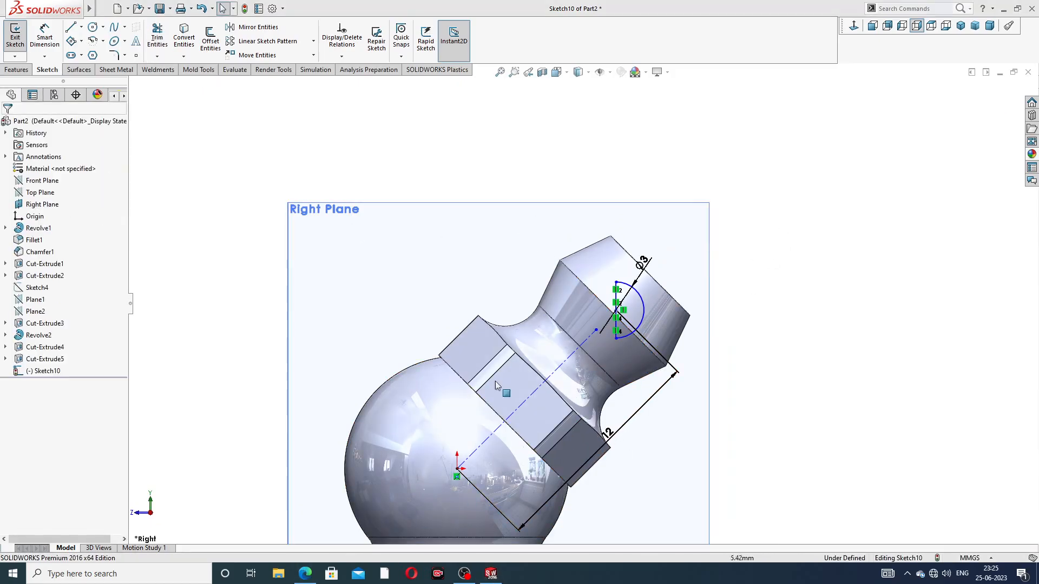
Consult the reference drawing and revolve the semicircle 360 degrees about its vertical diameter line to form the ball
left_click(304, 574)
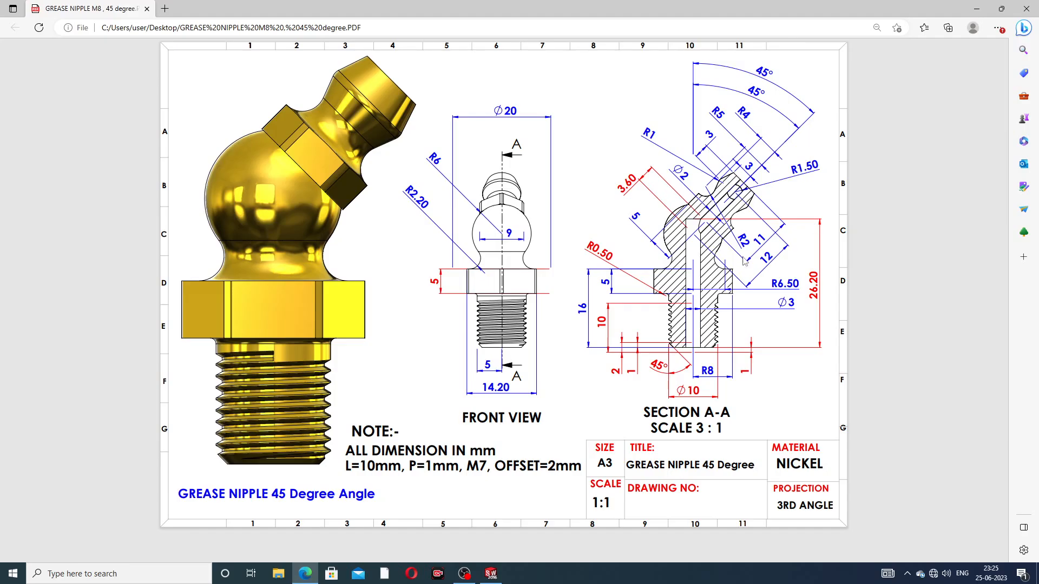
left_click(305, 573)
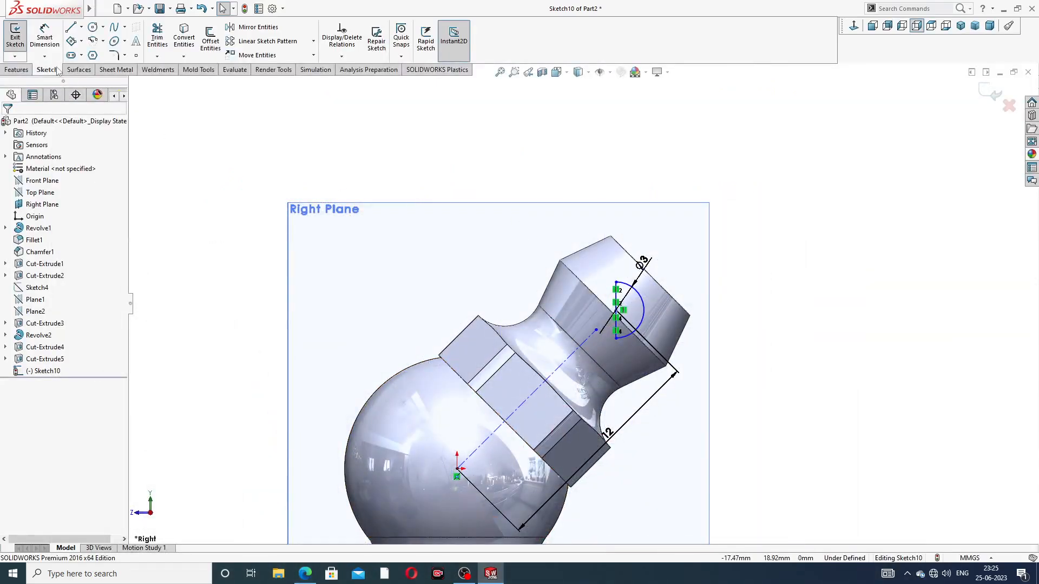
left_click(16, 70)
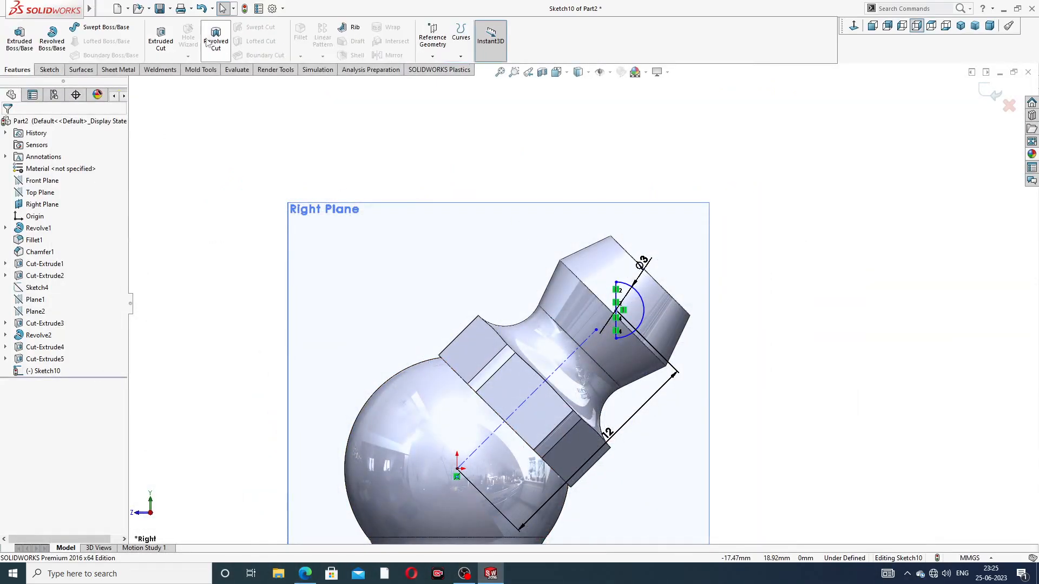
left_click(52, 43)
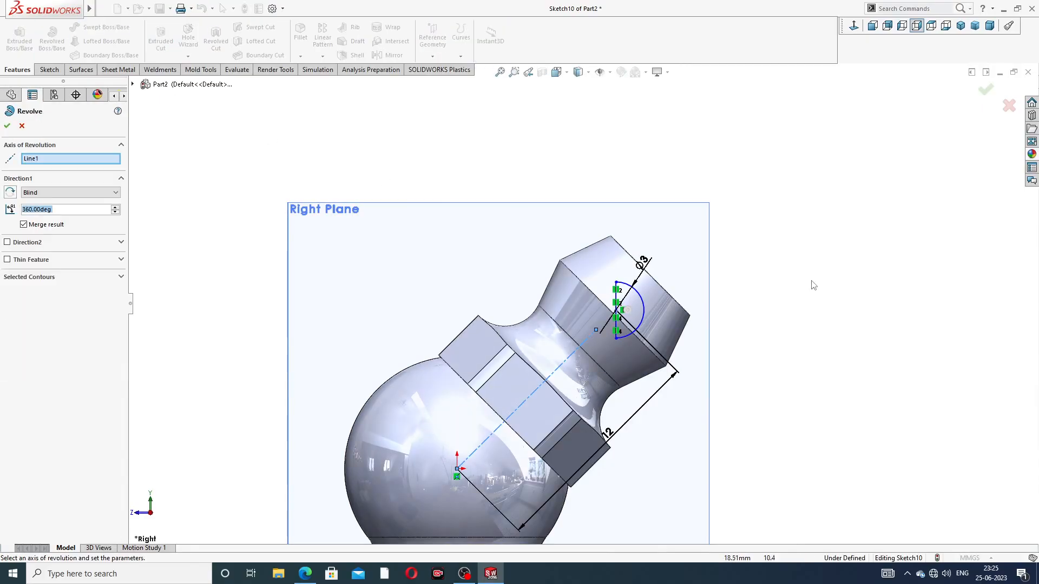
scroll(633, 307, "down", 3)
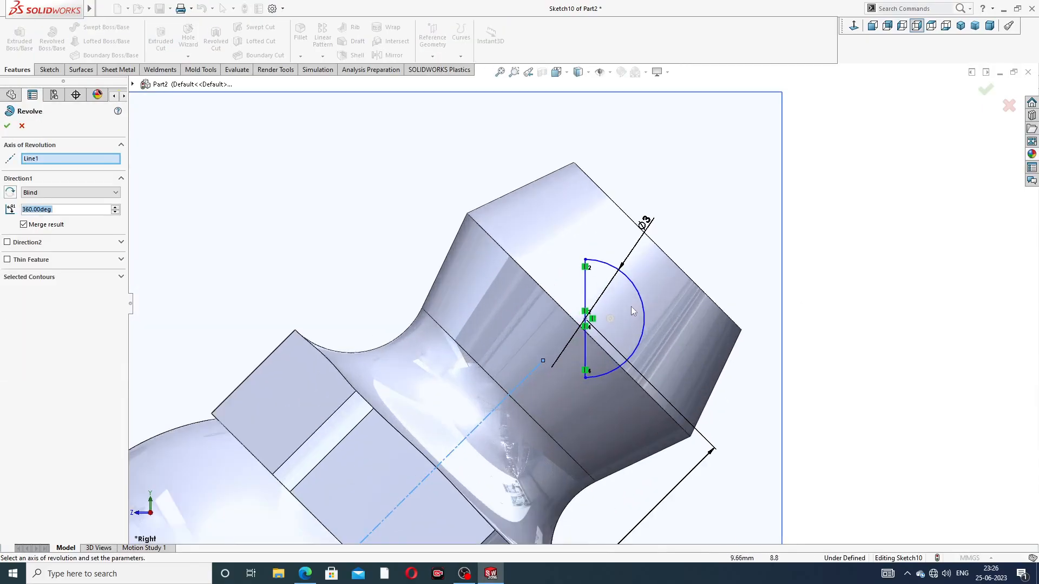
left_click(586, 283)
middle_click_drag(694, 240, 851, 160)
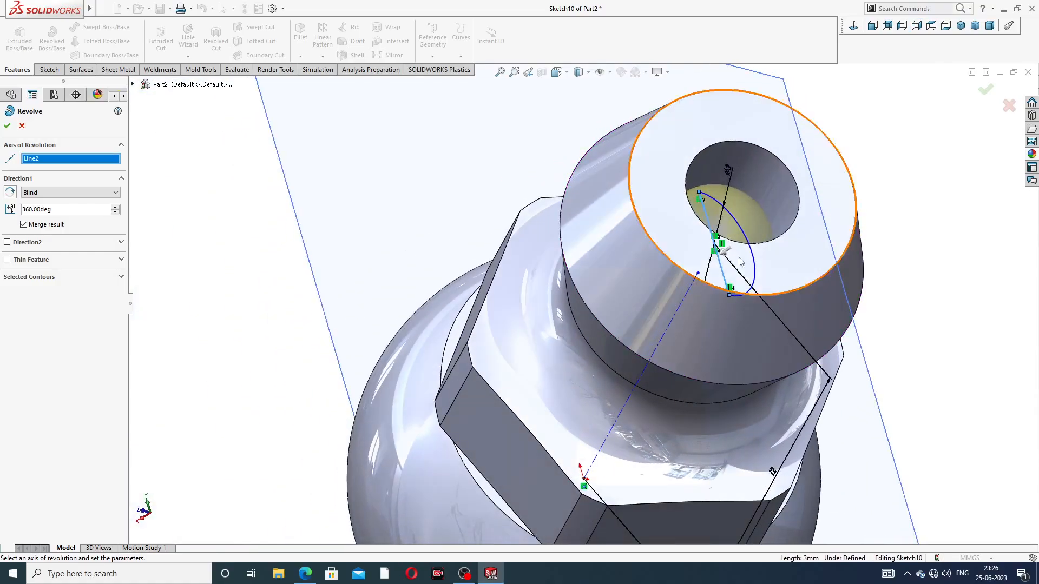
key("Return")
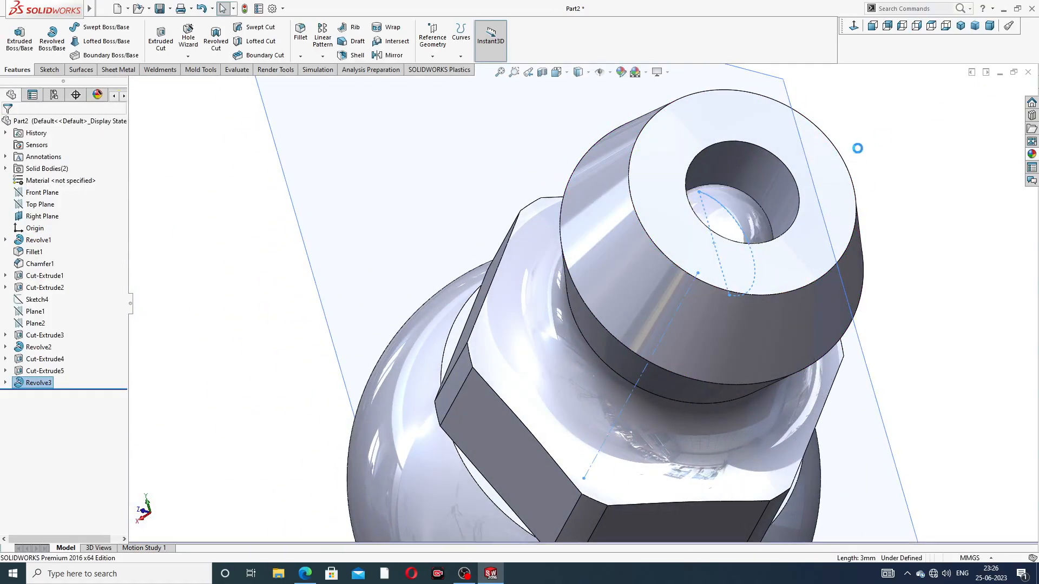
Apply the chromium plate appearance from the Chrome metals to the ball inside the tip
left_click(736, 210)
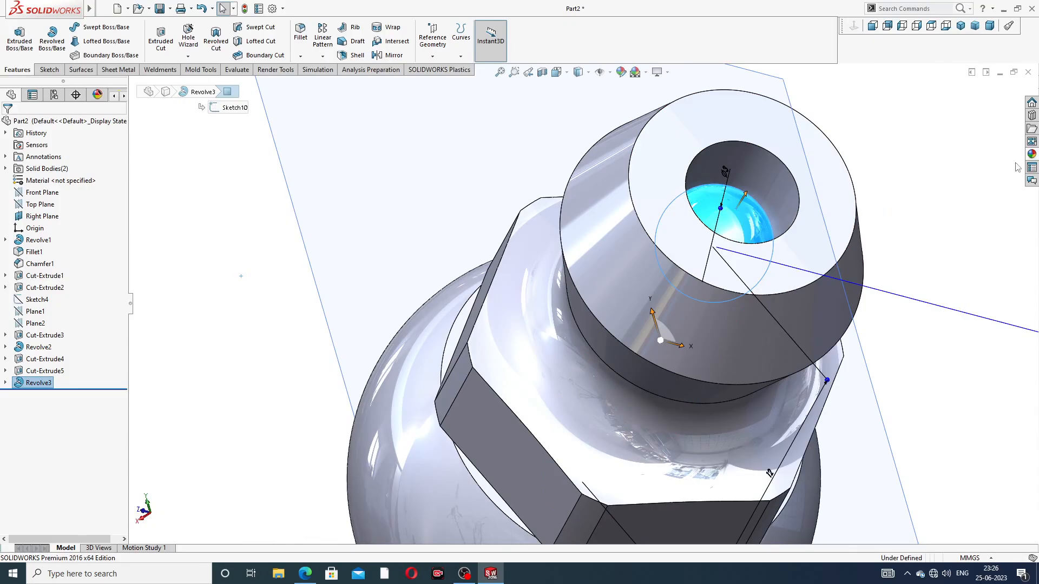
left_click(1033, 155)
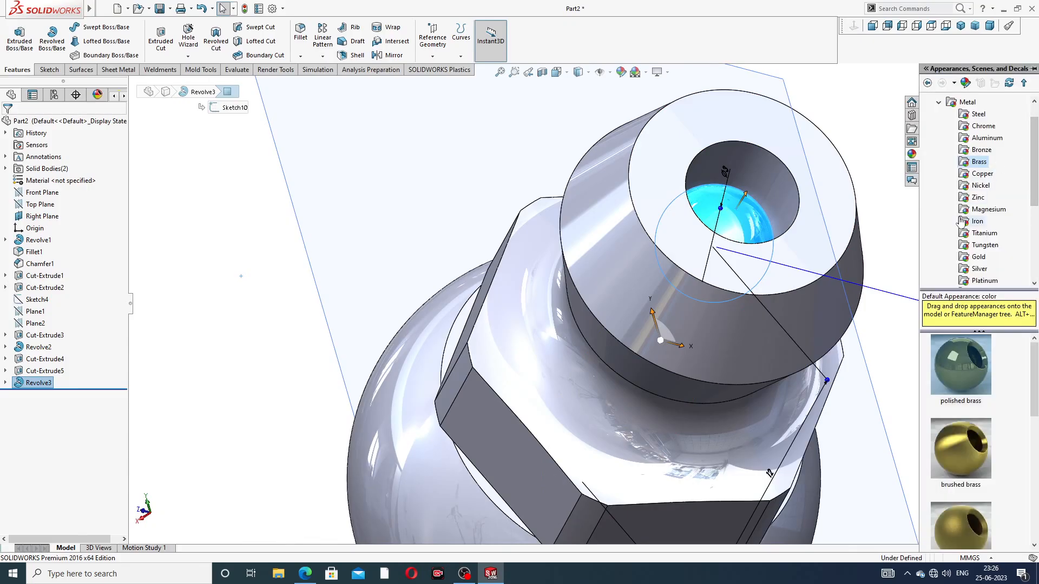
left_click(984, 126)
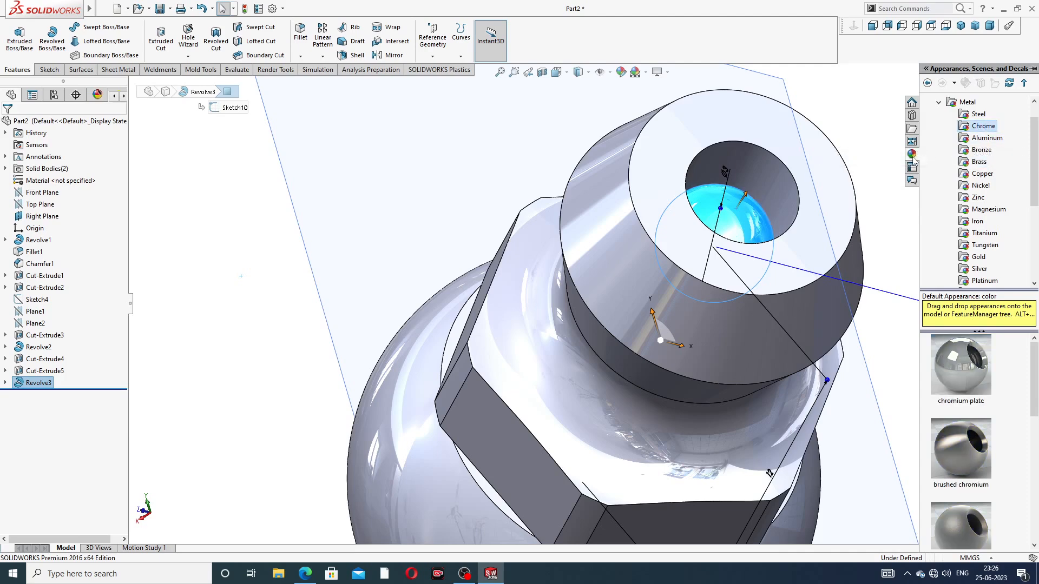
left_click(954, 370)
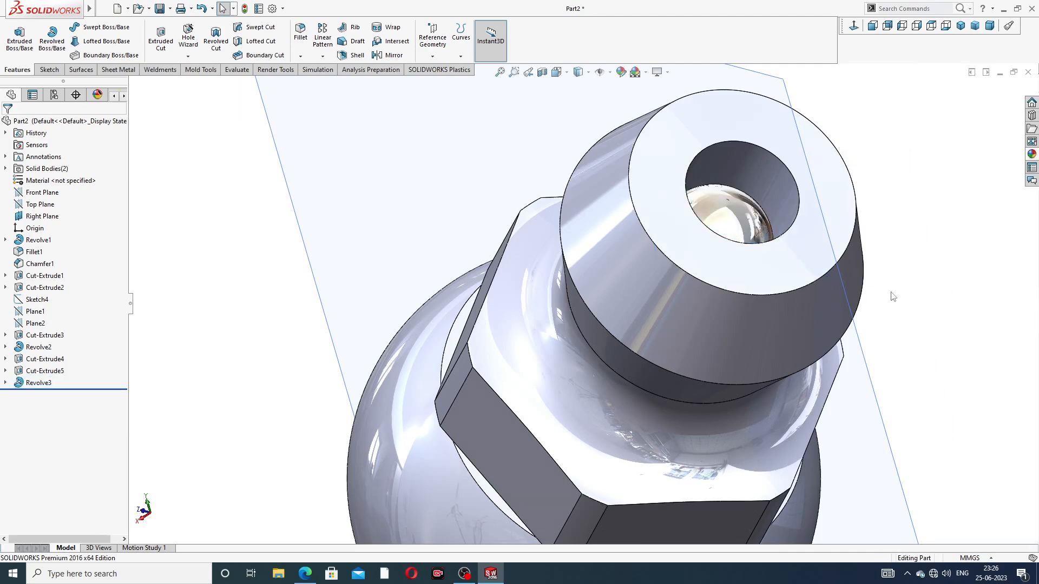
Apply the polished brass appearance from the Brass metals to the nipple body
left_click(1034, 154)
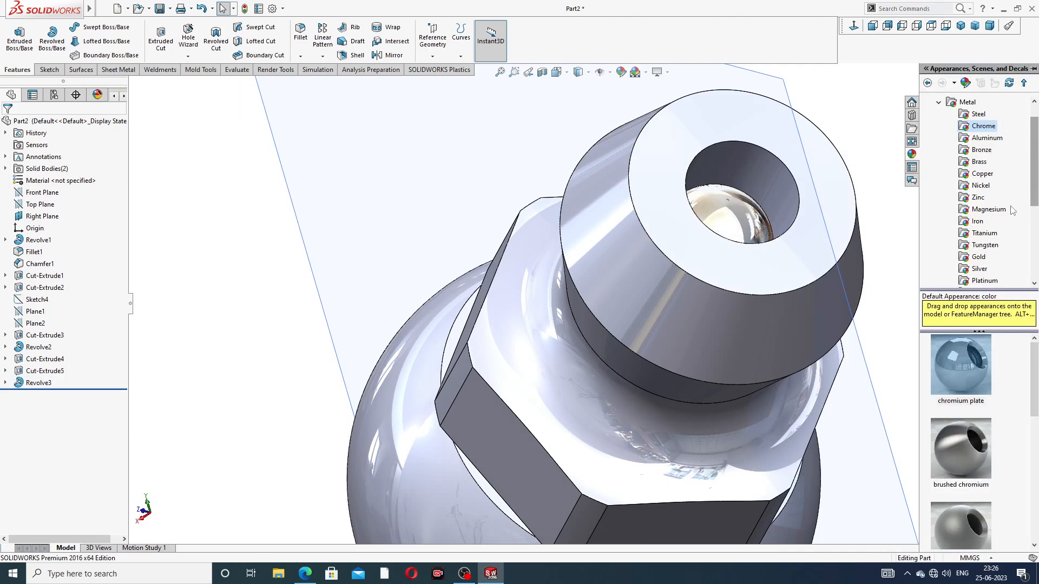
left_click(980, 162)
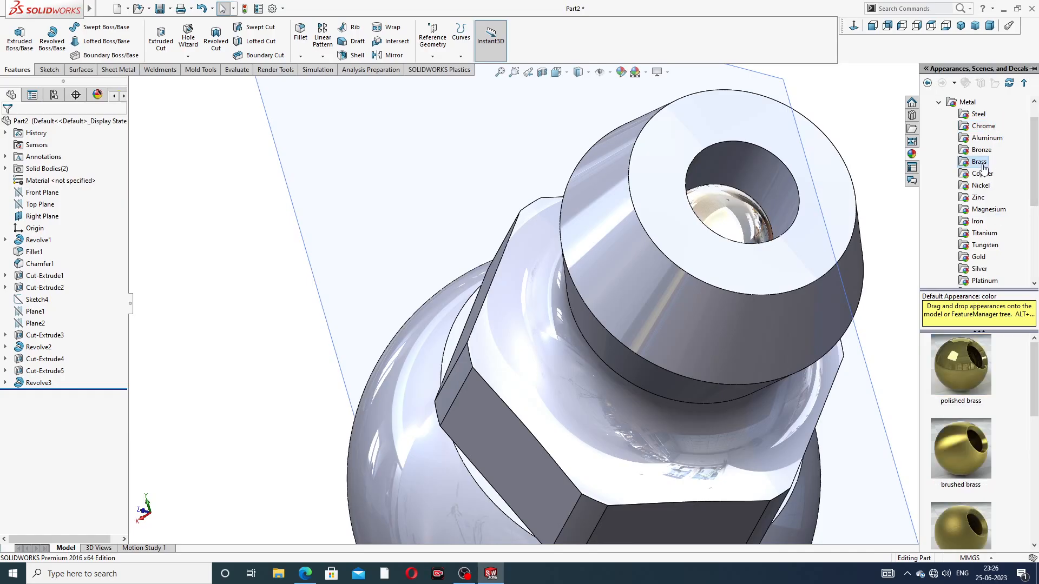
left_click(962, 360)
scroll(866, 352, "up", 3)
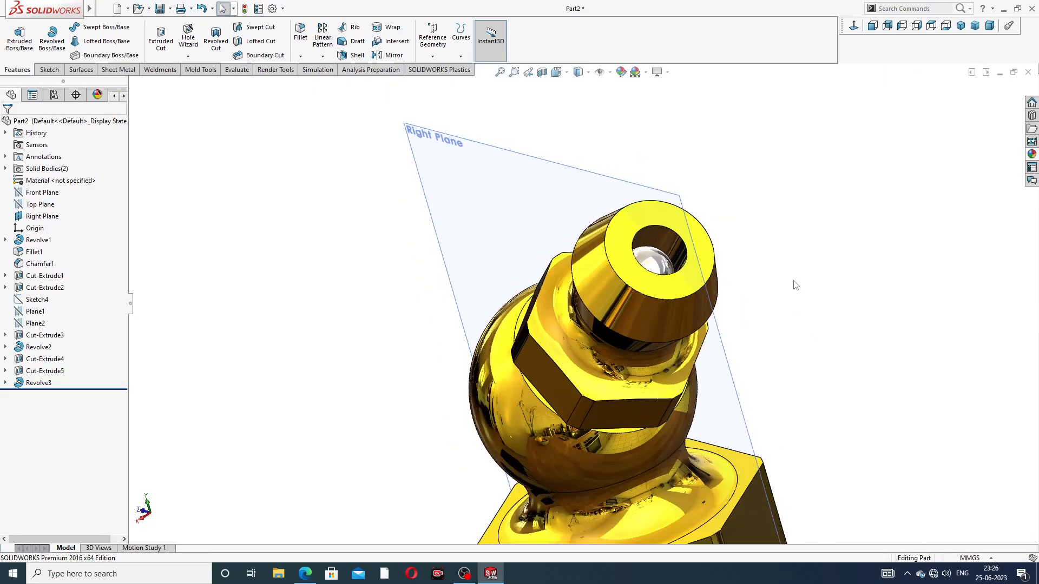
Hide the Right Plane in the model view
left_click(597, 176)
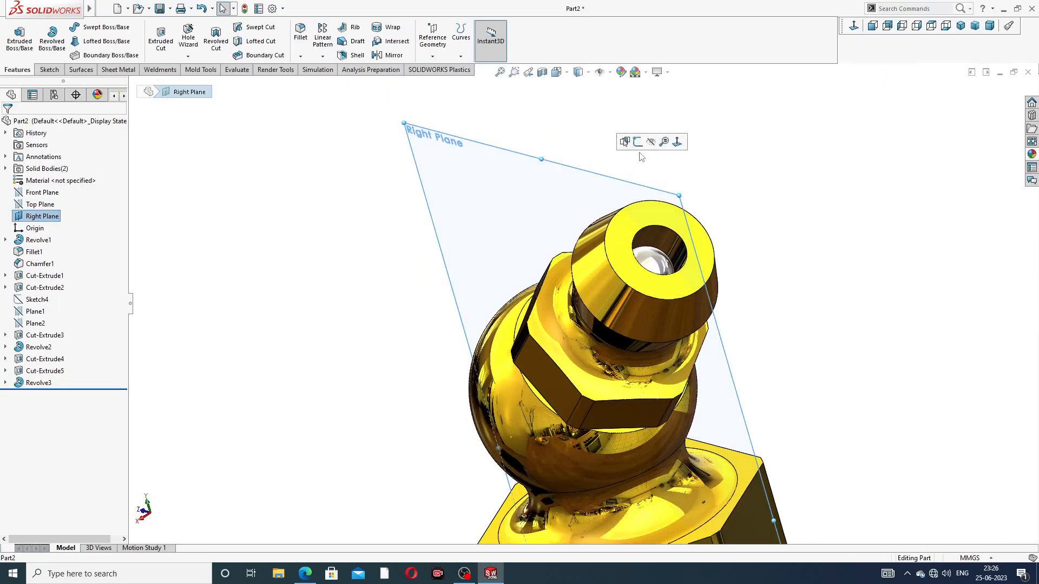
left_click(646, 140)
scroll(702, 200, "up", 3)
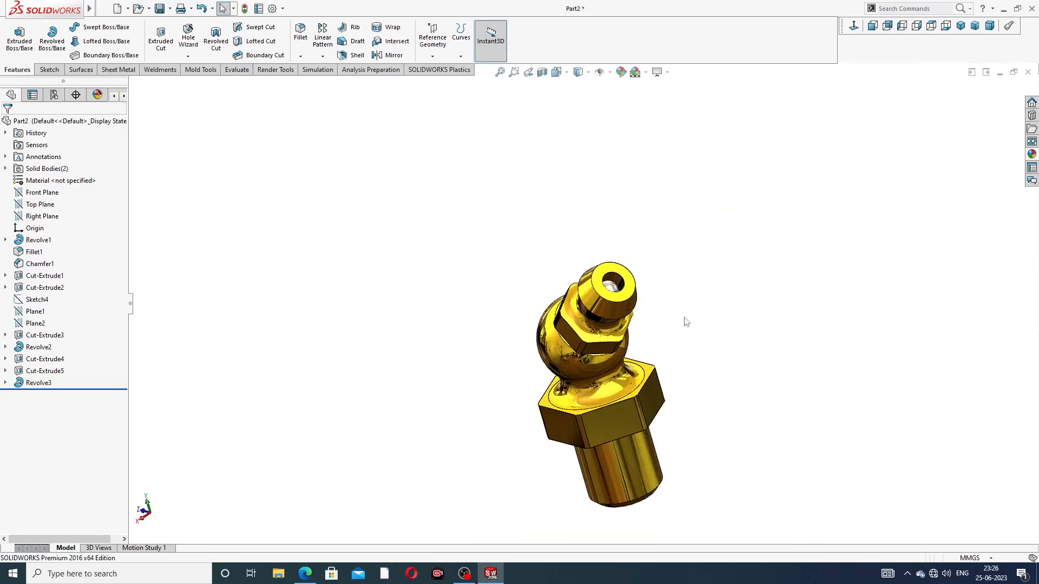
Chamfer the circular hole edge at the nipple's tip with a 0.2 mm distance and 45° angle
middle_click_drag(691, 255, 723, 246)
scroll(604, 411, "down", 3)
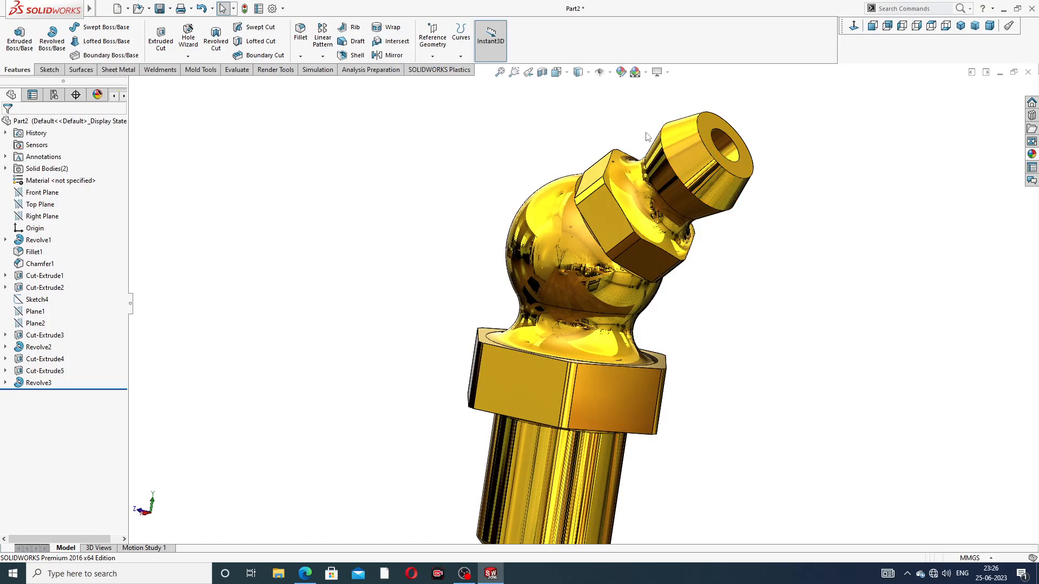
left_click(302, 57)
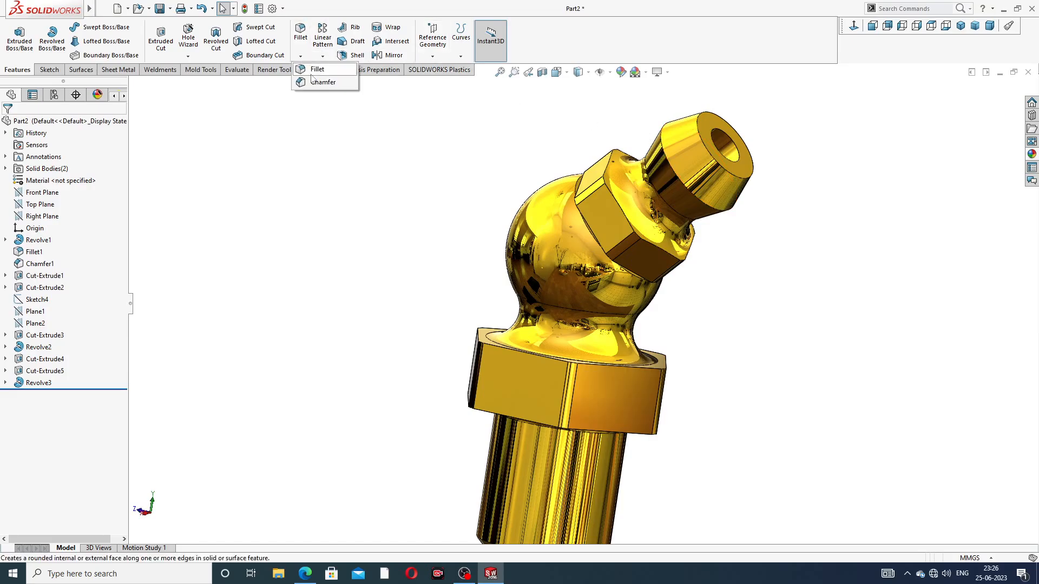
left_click(315, 87)
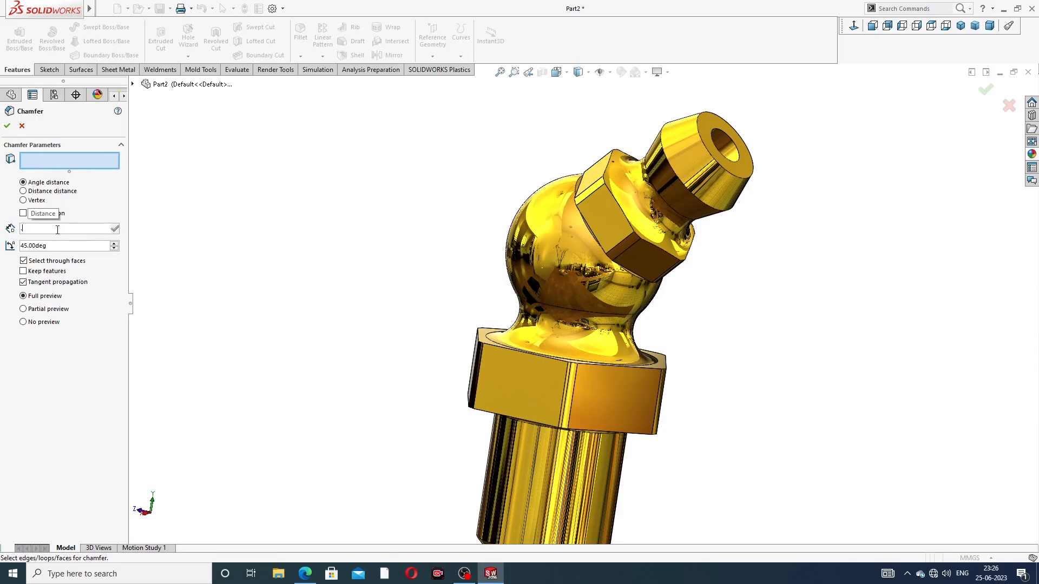
type("0.2")
key("Return")
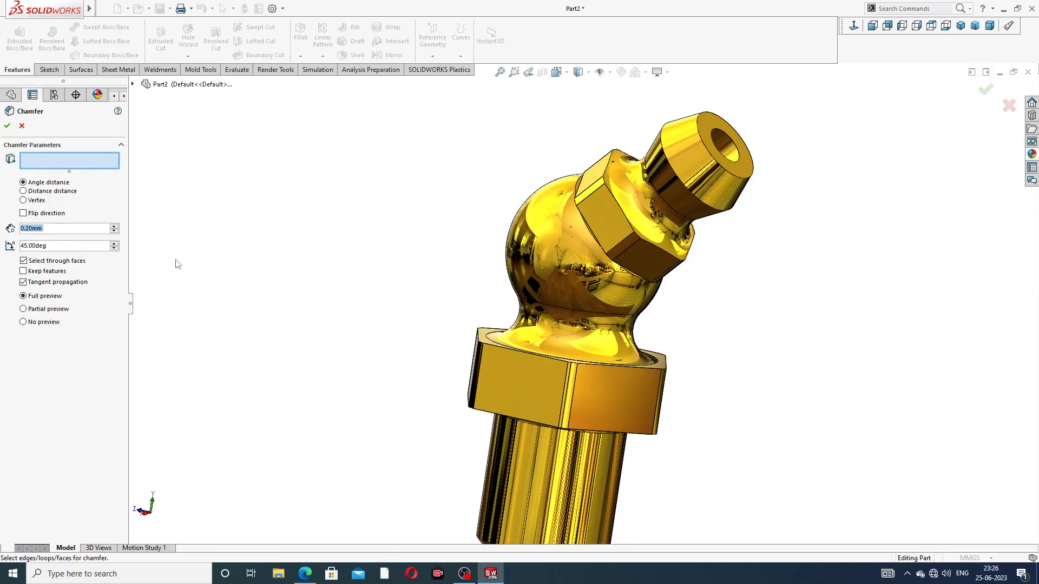
left_click(723, 136)
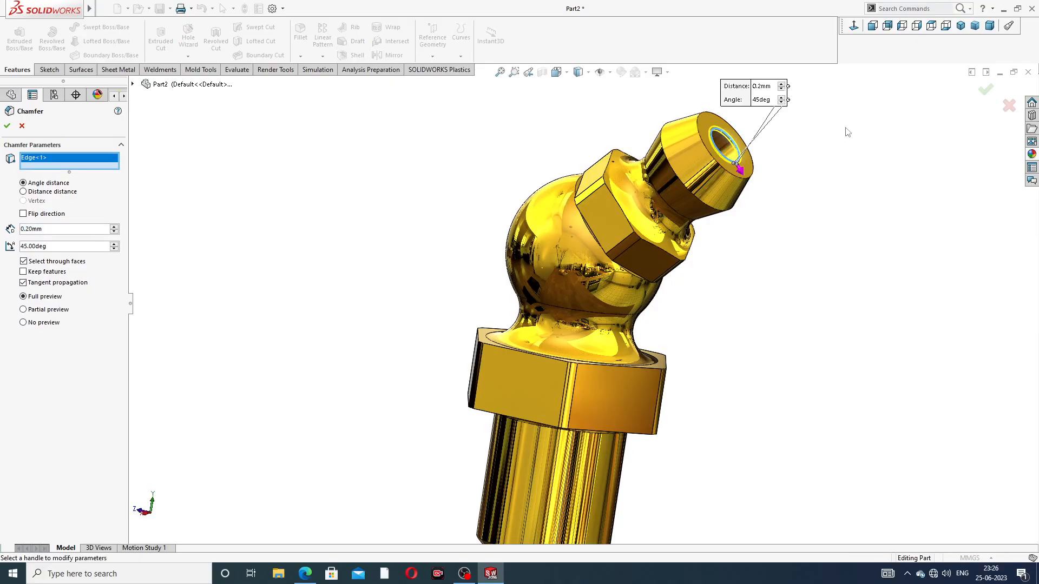
left_click(987, 91)
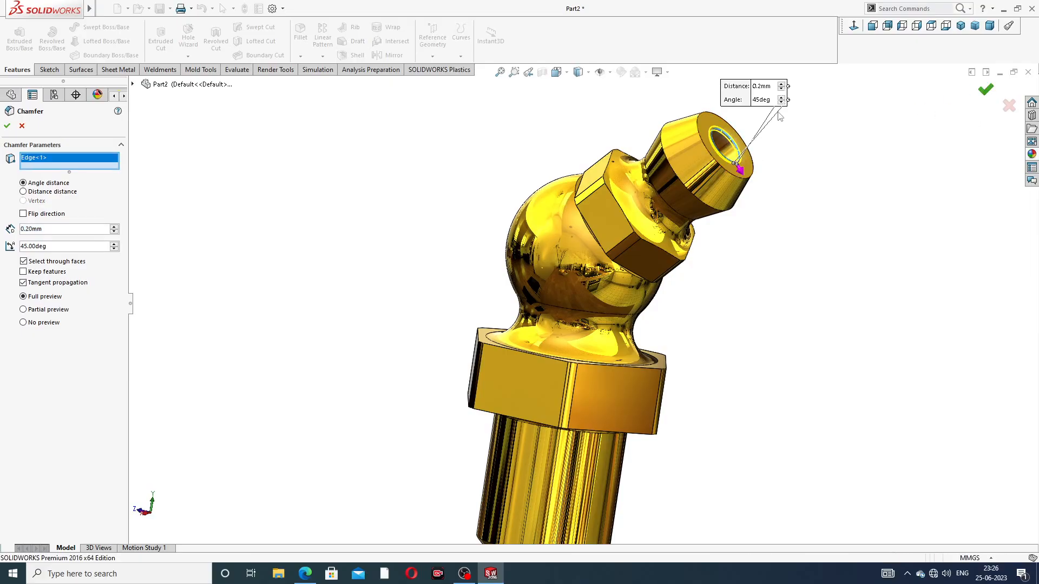
middle_click_drag(770, 152, 713, 185)
scroll(730, 174, "down", 2)
scroll(713, 185, "up", 3)
Consult the reference drawing and cut a 10 mm blind Metric Die M7x1.0 thread from the shank's lower cylindrical edge, with a reversed 2 mm offset
middle_click_drag(656, 283, 472, 462)
left_click(305, 573)
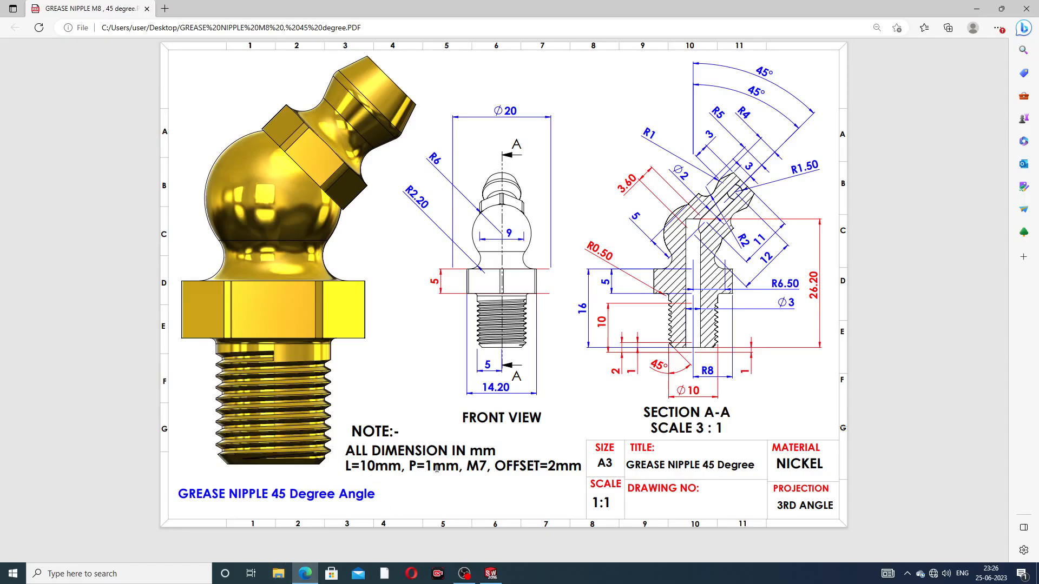
left_click(309, 576)
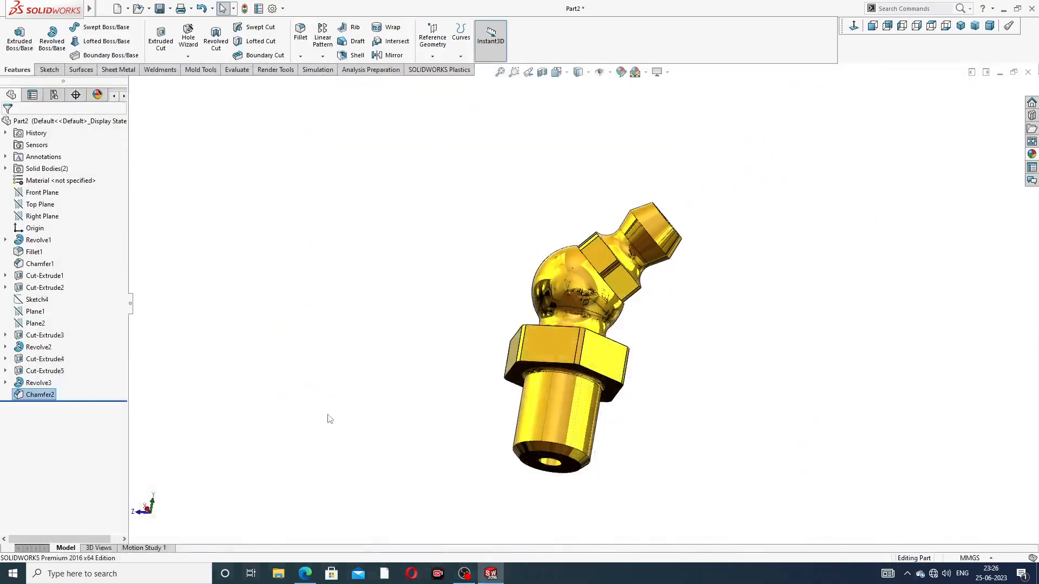
left_click(187, 56)
left_click(205, 85)
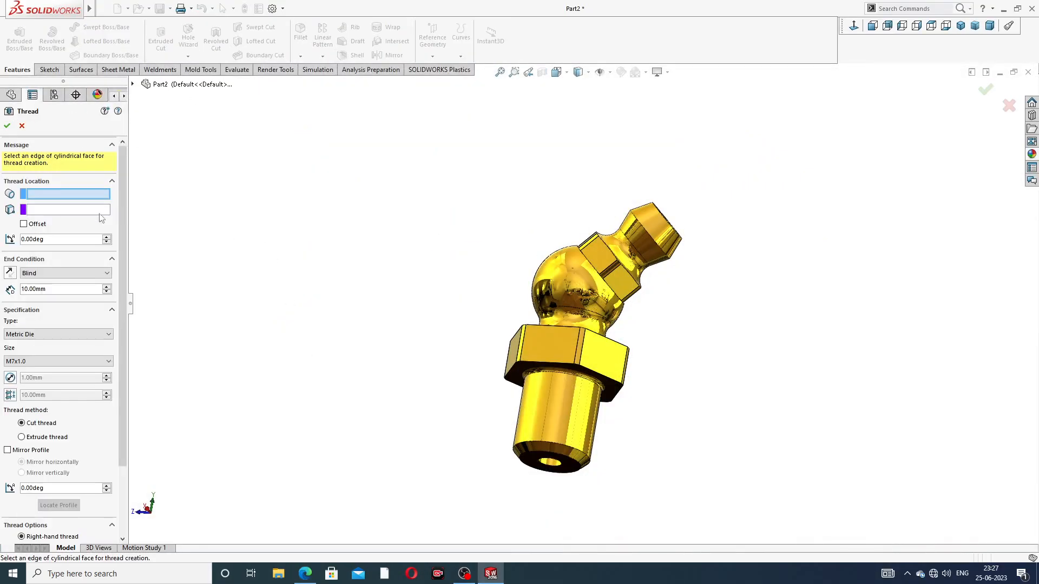
scroll(564, 442, "down", 3)
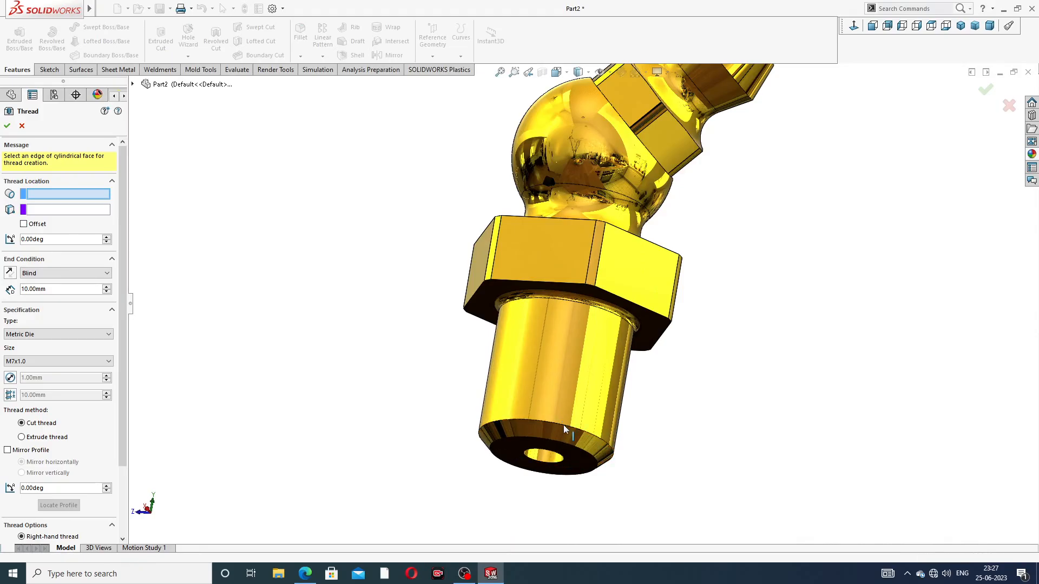
left_click(528, 424)
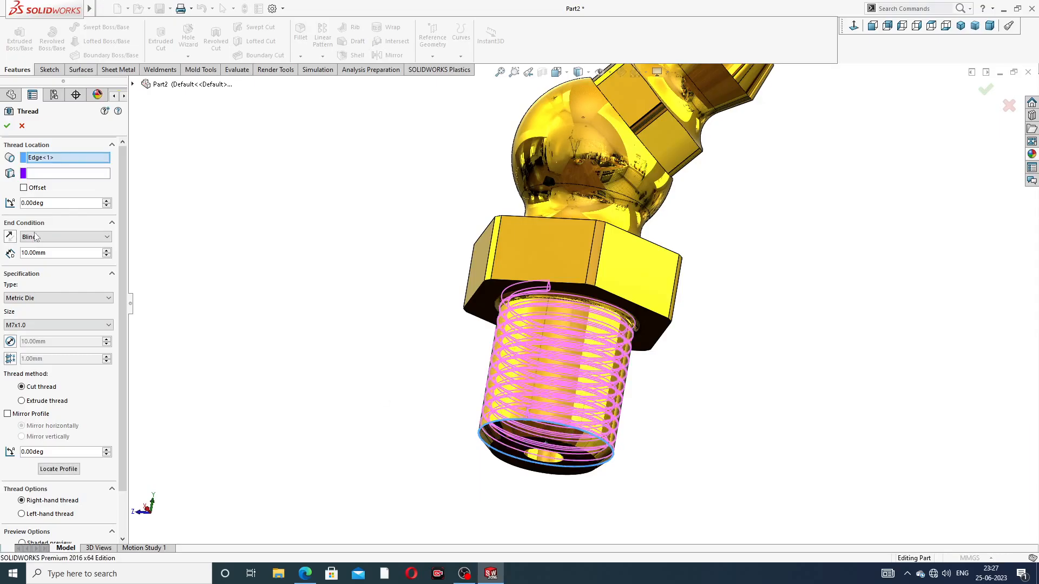
left_click(24, 187)
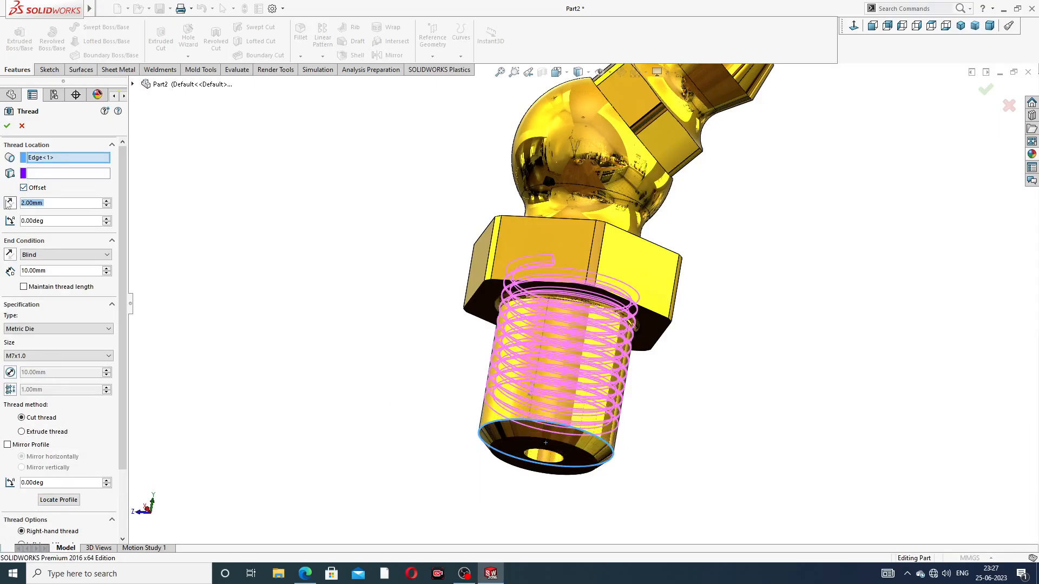
left_click(10, 204)
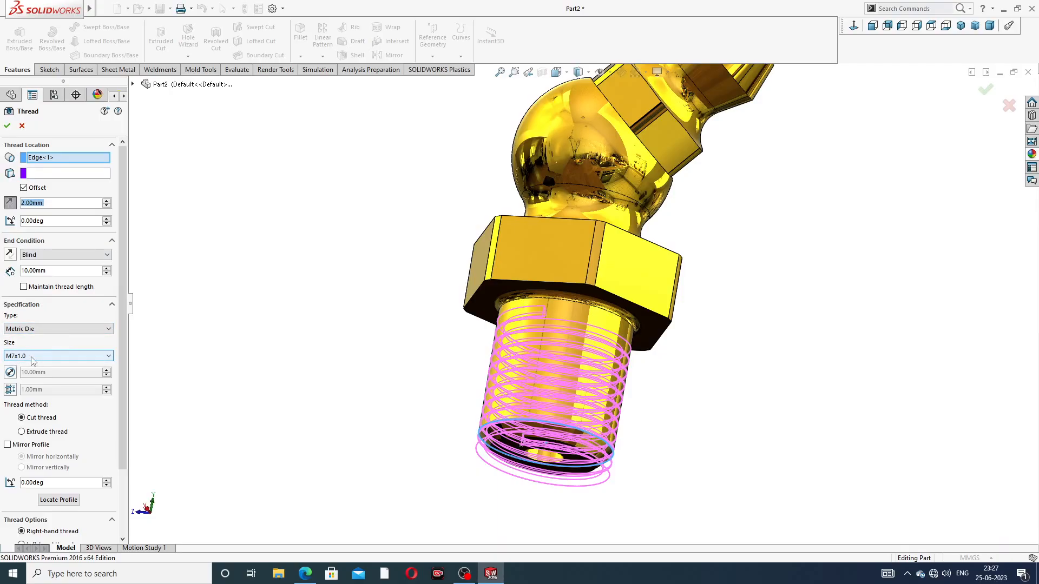
left_click(8, 127)
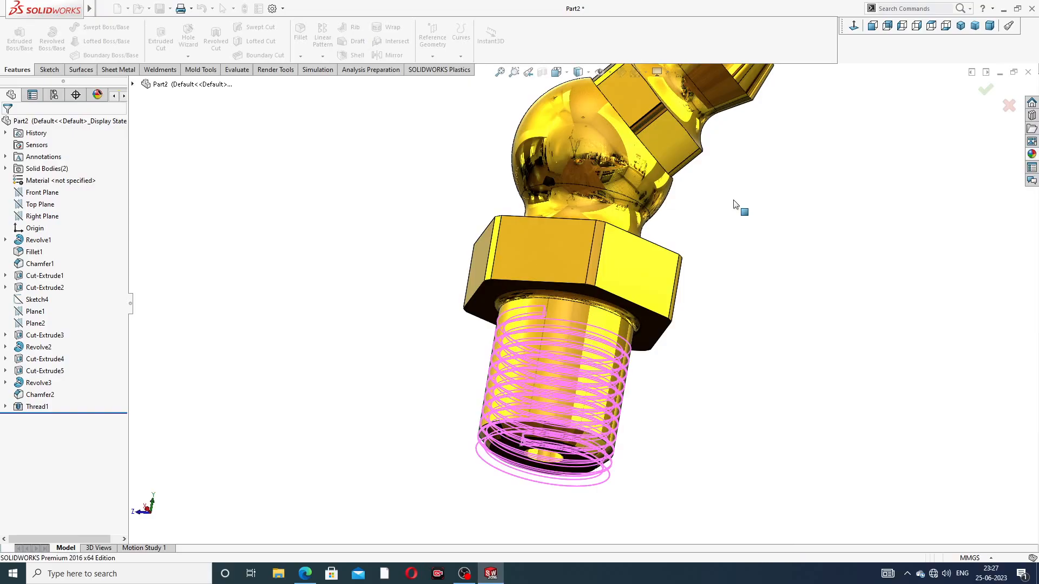
Examine the finished nipple from several angles, including isometric, checking the shank thread, the tip chamfer and the ball inside
key("f")
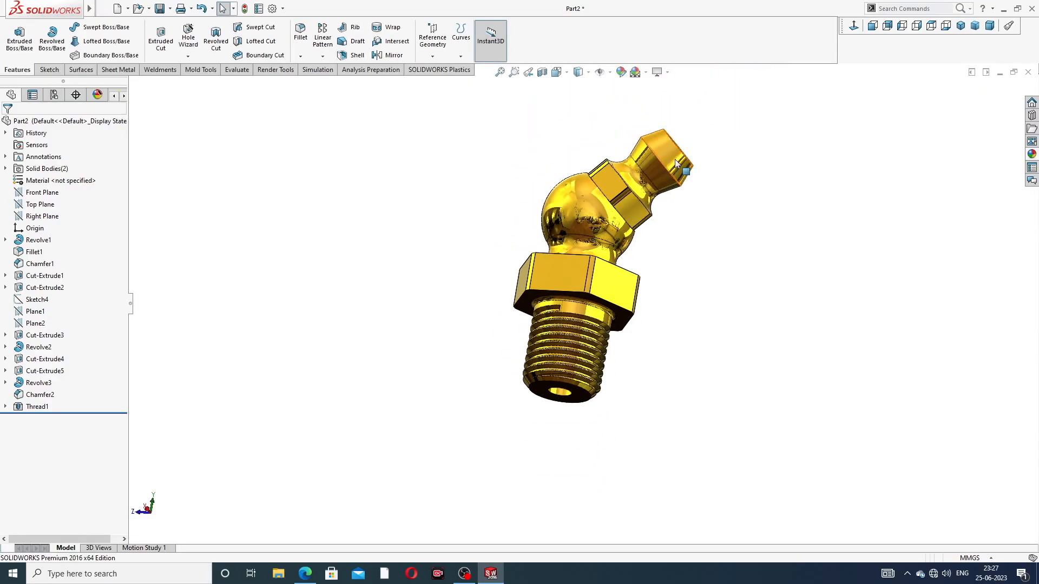
middle_click_drag(715, 206, 867, 123)
scroll(638, 182, "down", 3)
scroll(595, 360, "up", 3)
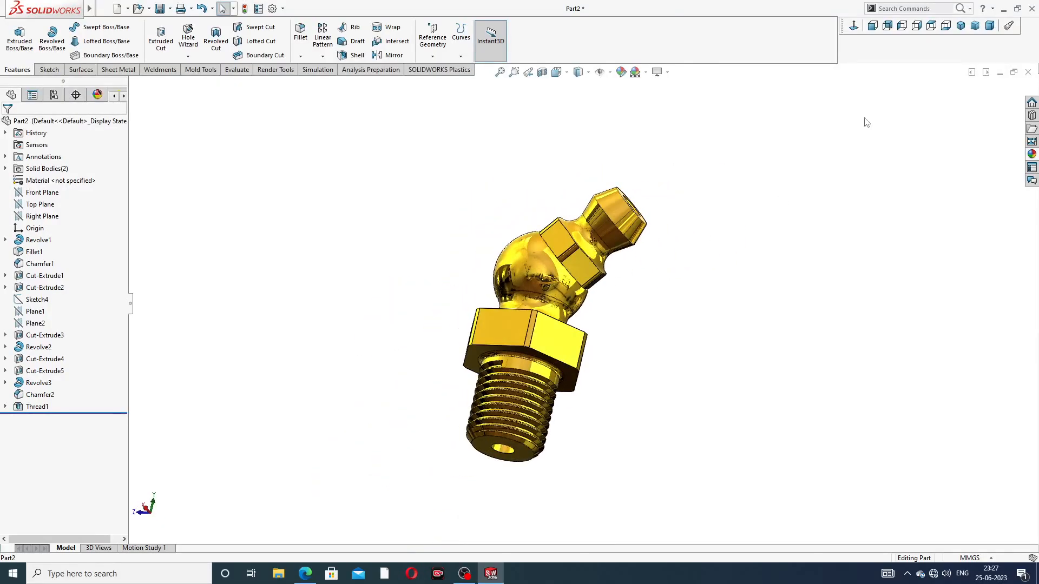
left_click(960, 27)
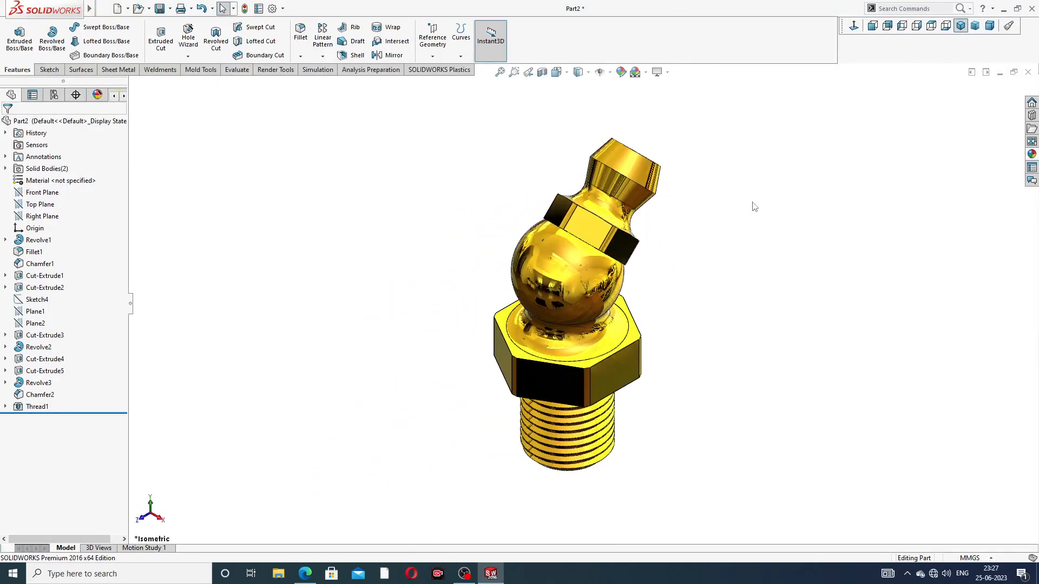
middle_click_drag(752, 205, 553, 328)
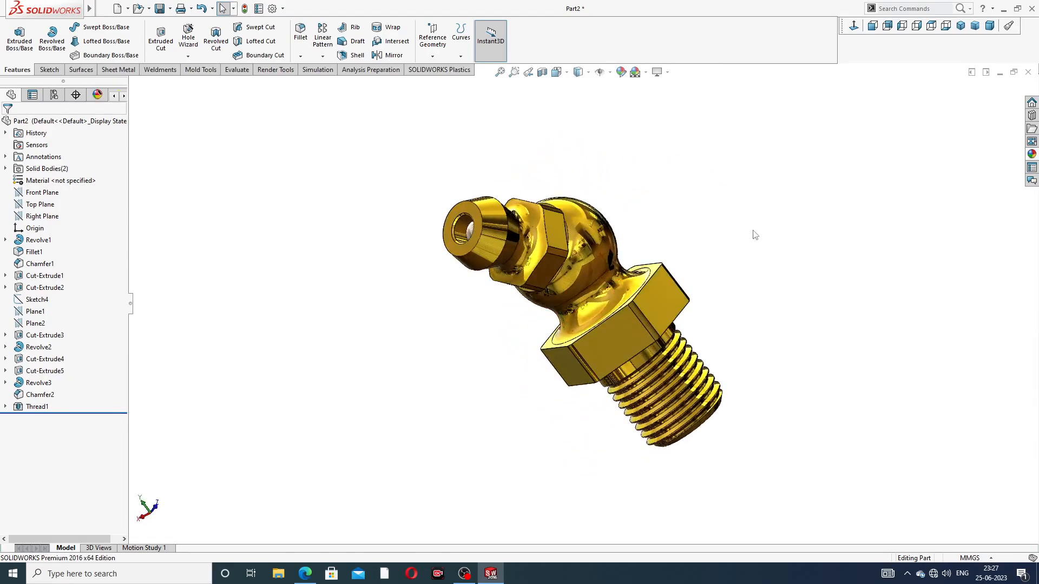
middle_click_drag(755, 235, 738, 348)
middle_click_drag(721, 278, 677, 375)
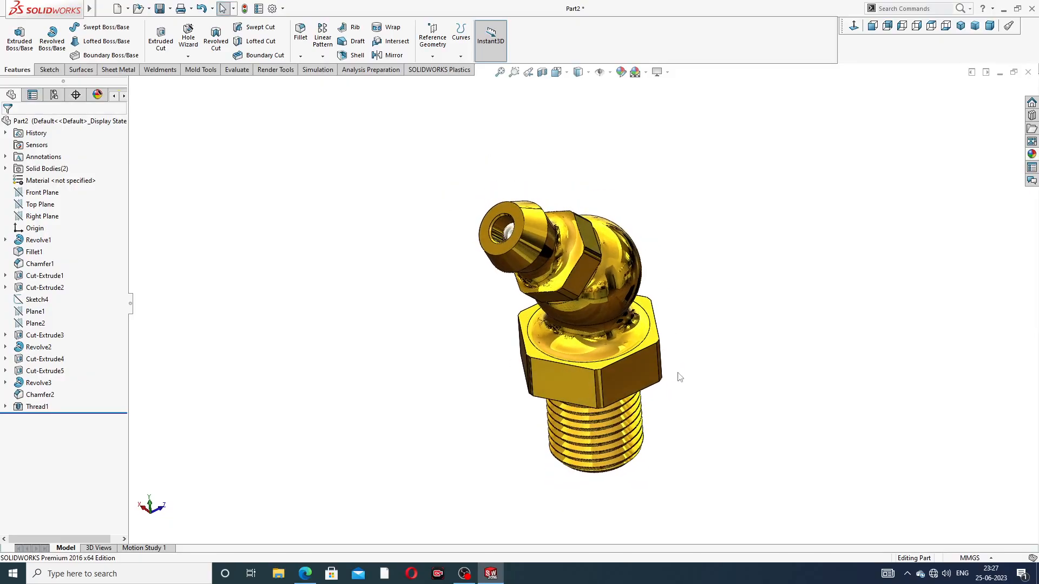
scroll(677, 376, "down", 4)
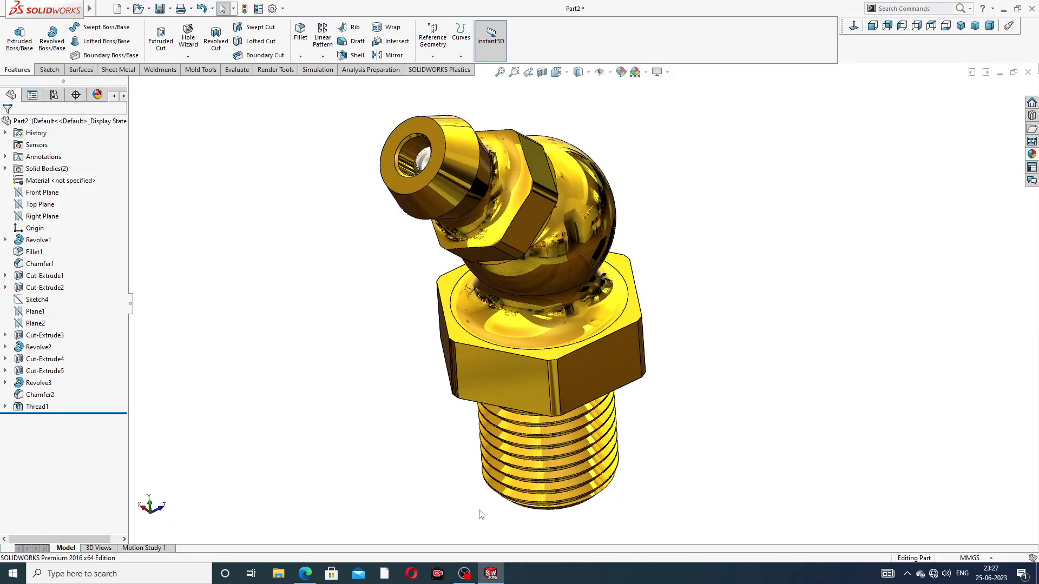